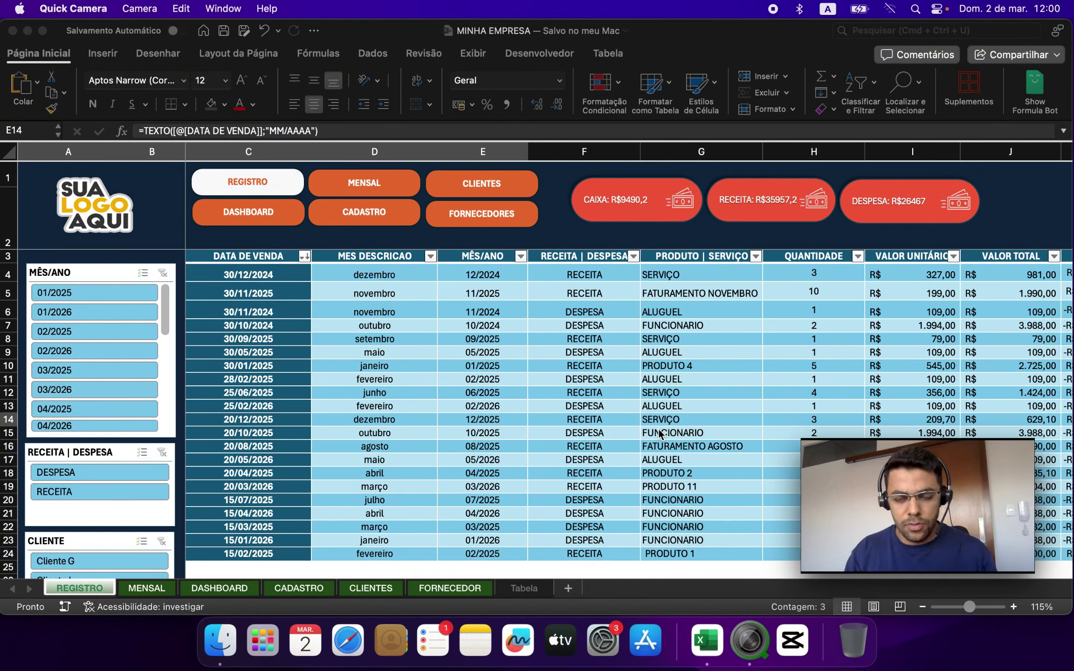
click(515, 411)
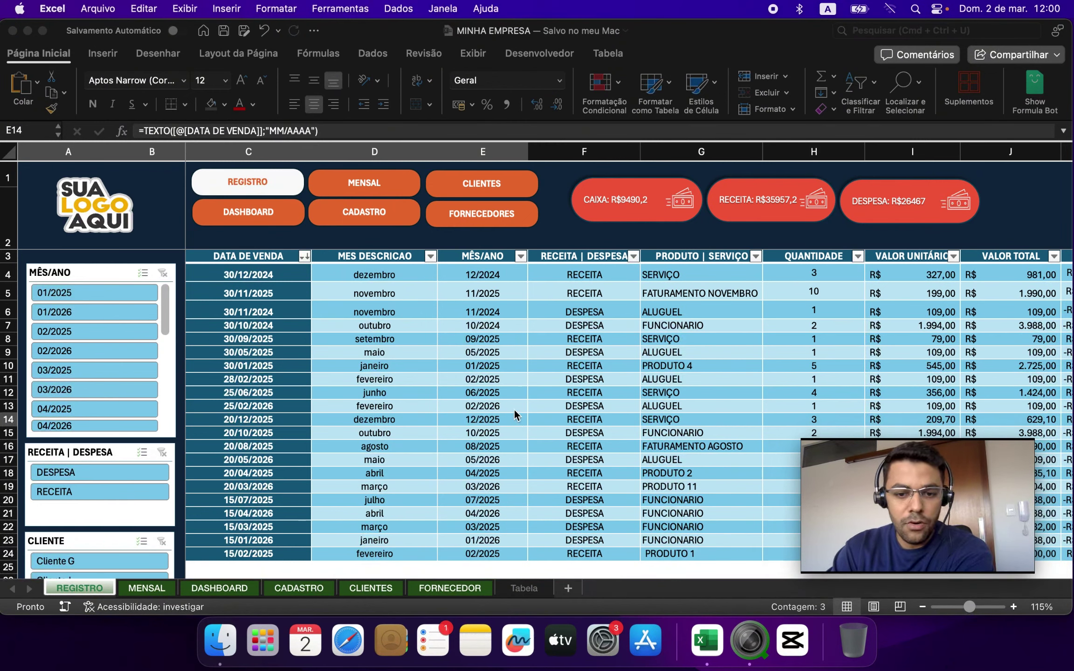
click(803, 447)
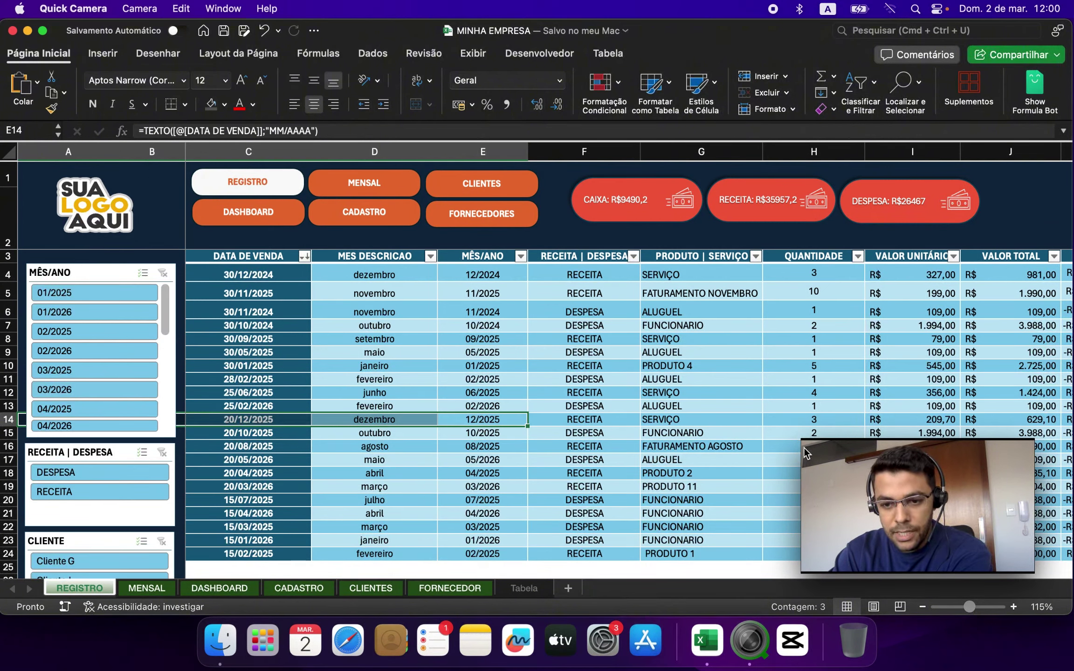
drag(804, 447, 879, 464)
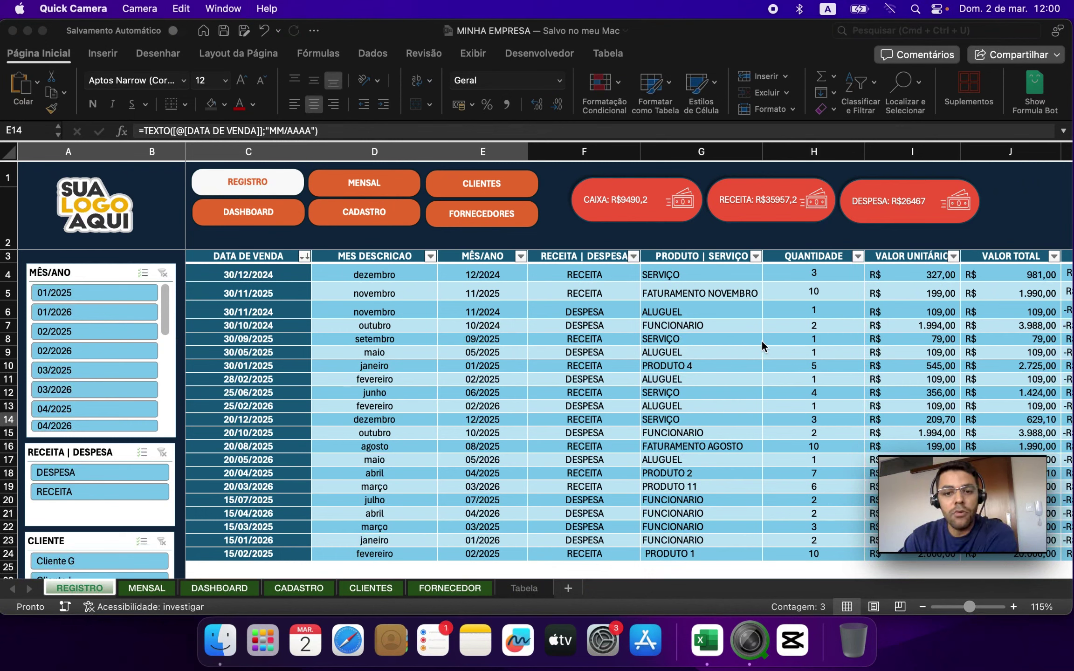
click(743, 383)
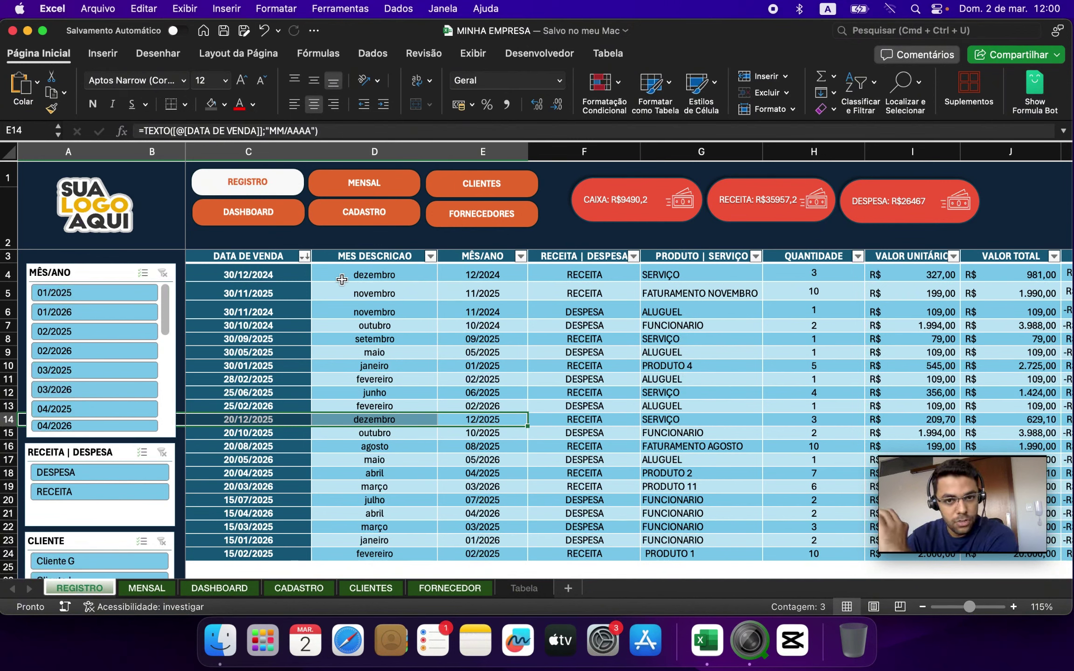
Delete the placeholder logo on the REGISTRO sheet and undo the deletion
click(342, 292)
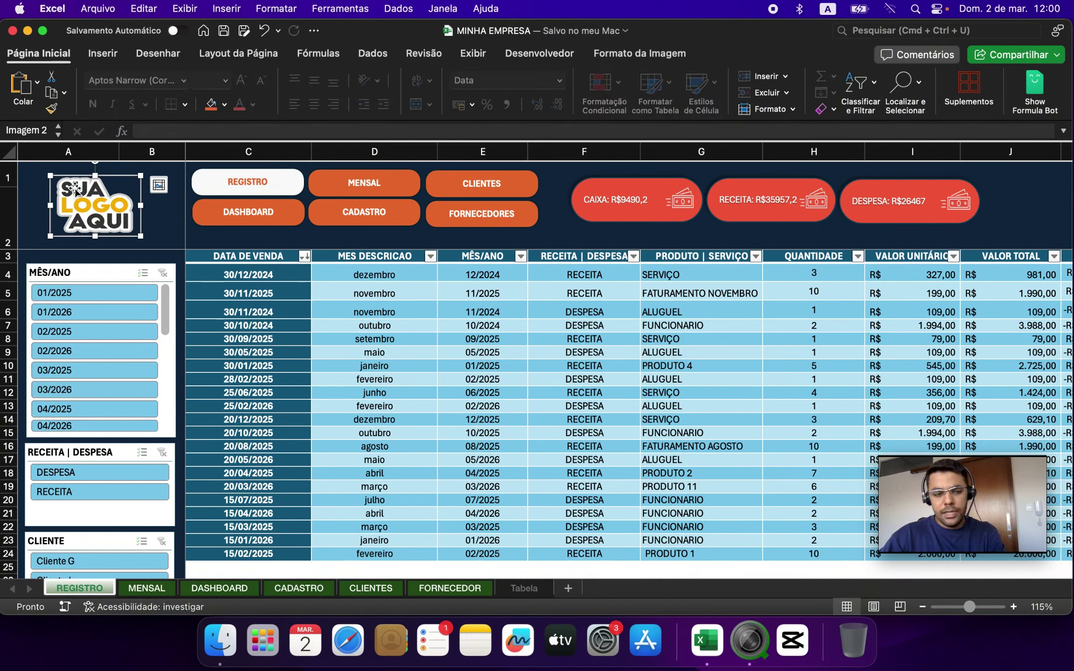
key(Delete)
key(super+z)
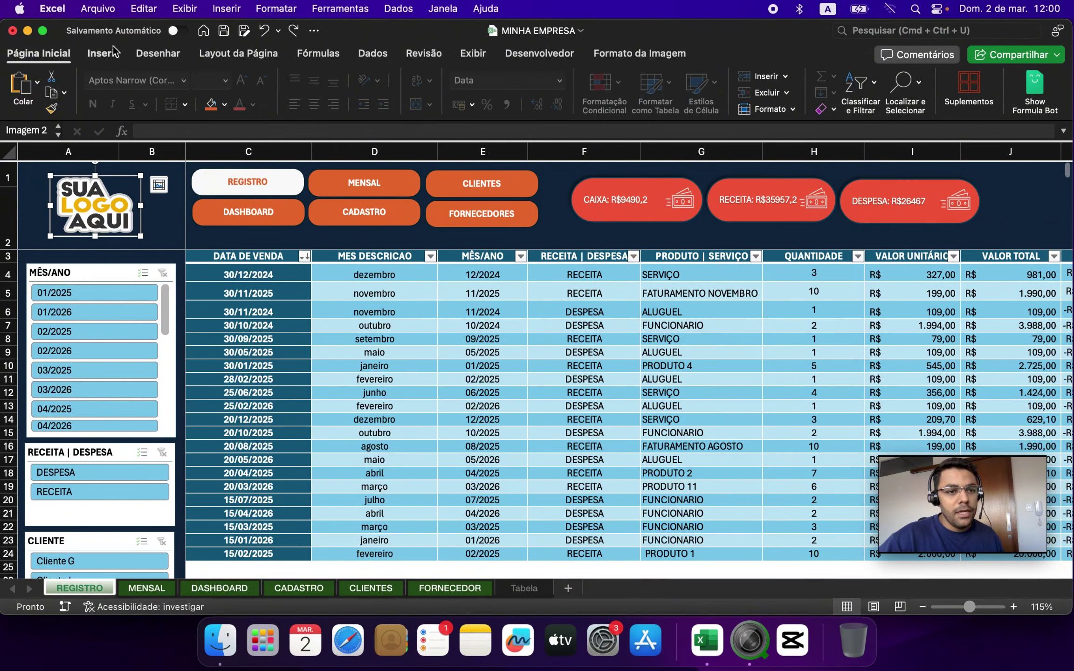
Open the file picker for placing an image over the cells, close it without inserting anything, and deselect the logo
click(113, 51)
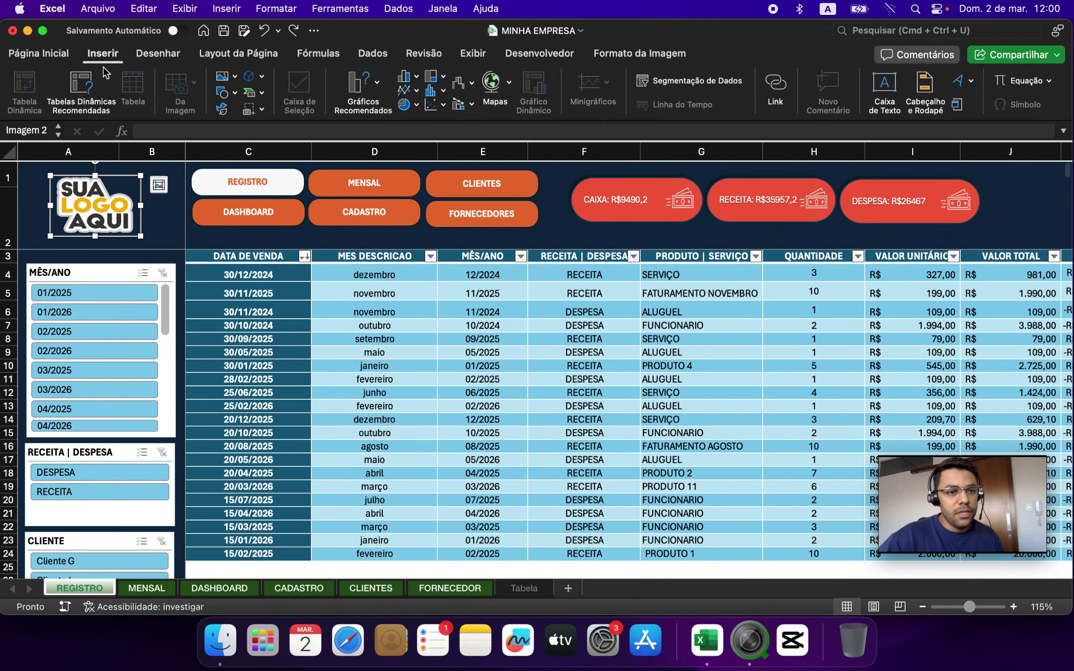
click(237, 78)
mouse_move(247, 112)
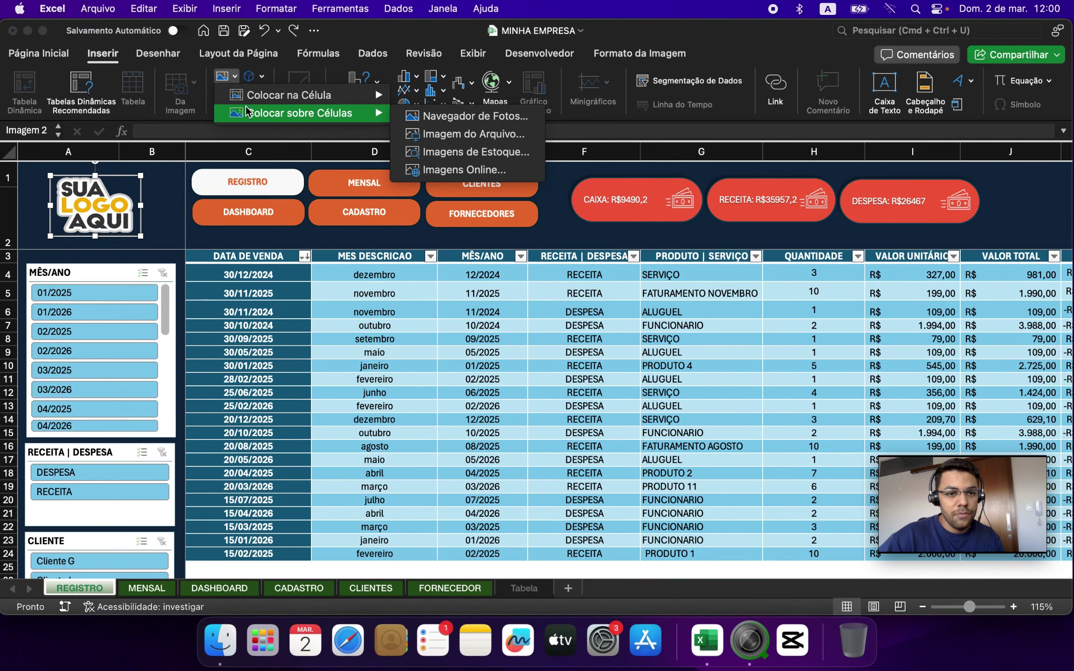
click(438, 135)
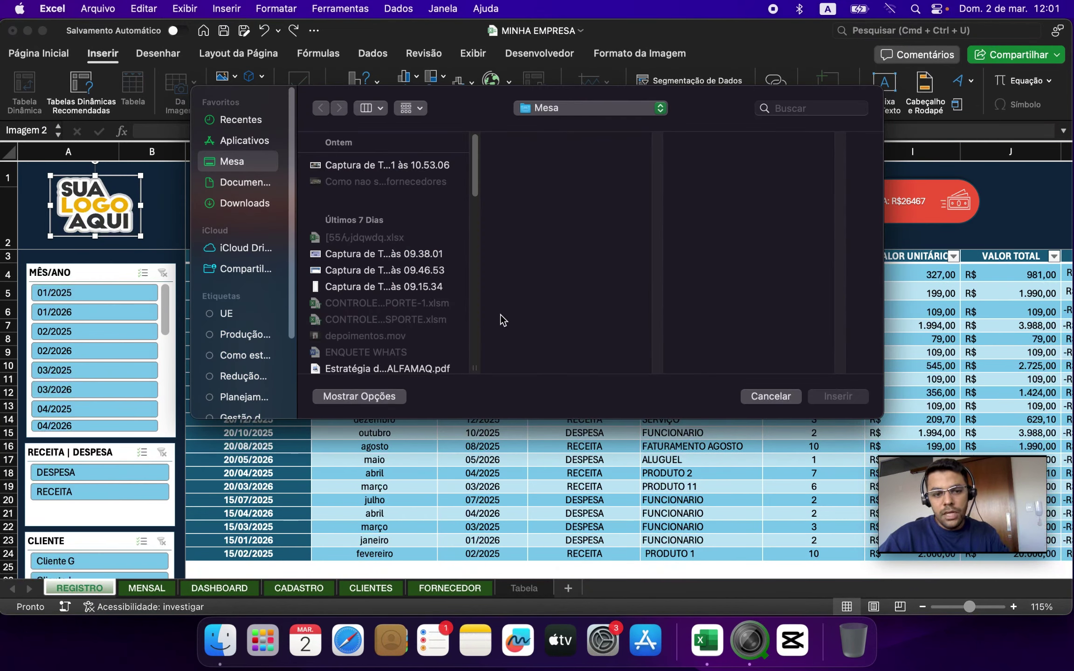
click(774, 395)
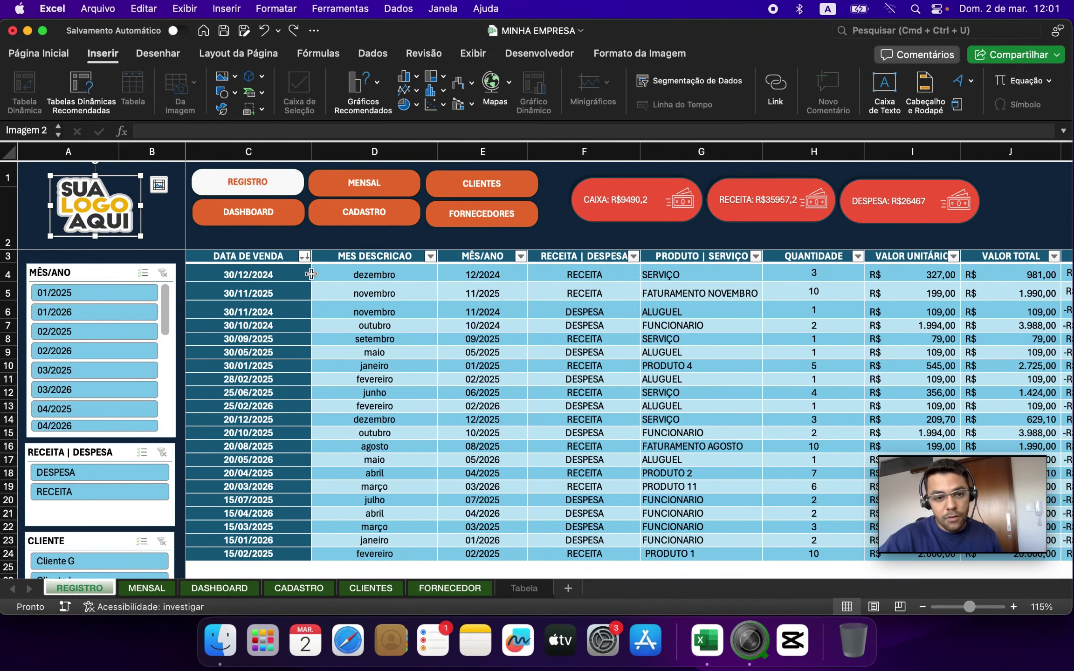
click(153, 205)
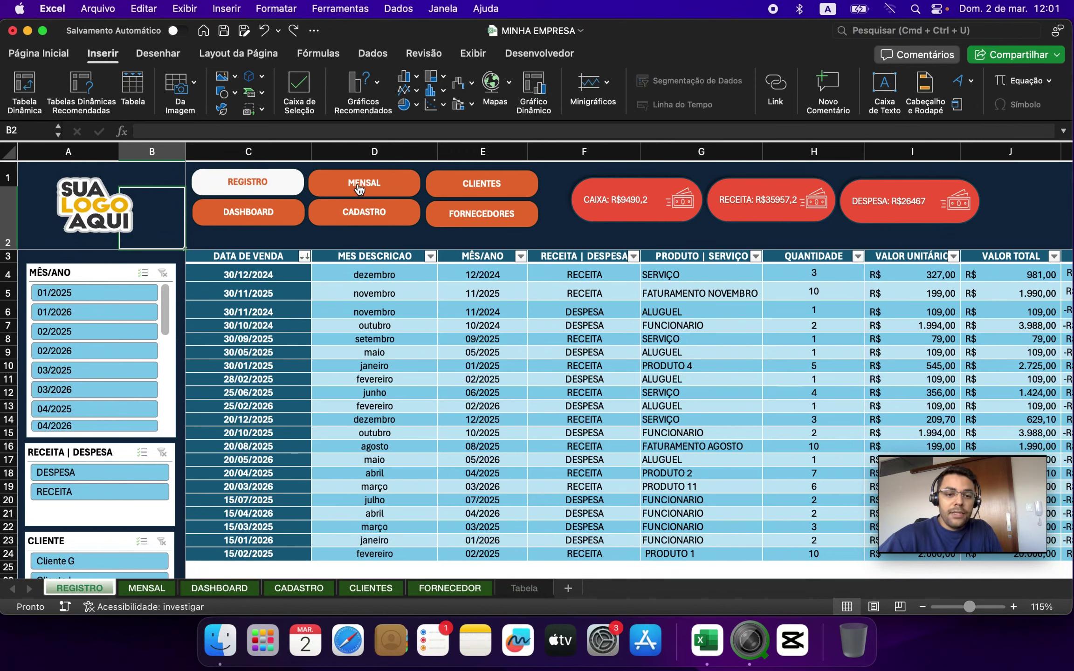
View the MENSAL sheet through the navigation shapes and return to the REGISTRO sheet
click(341, 186)
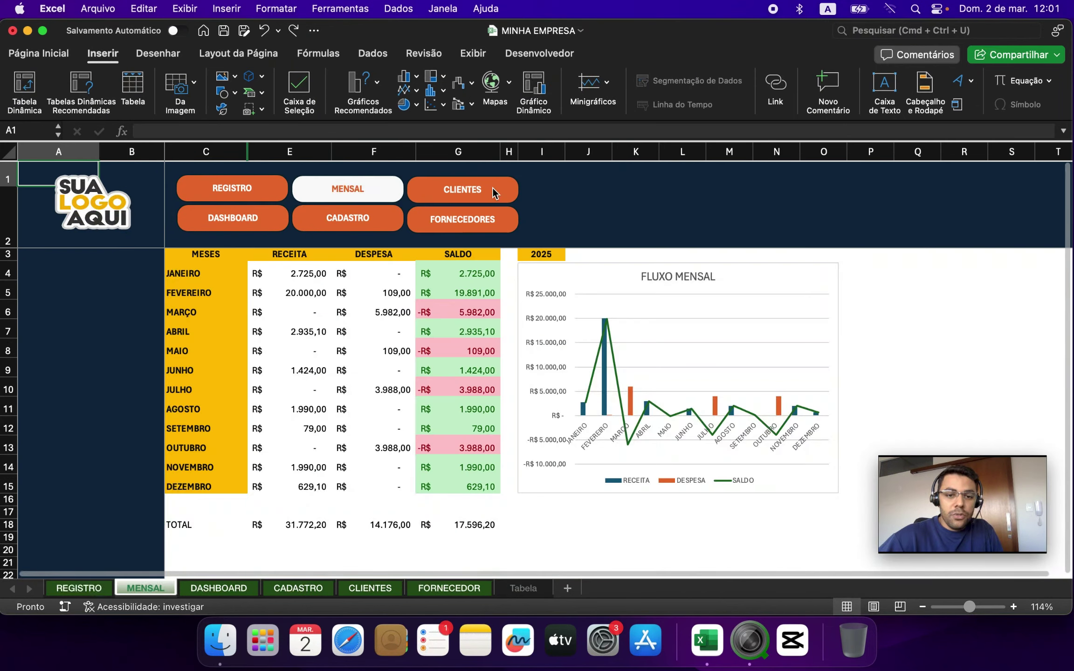
click(493, 187)
click(319, 182)
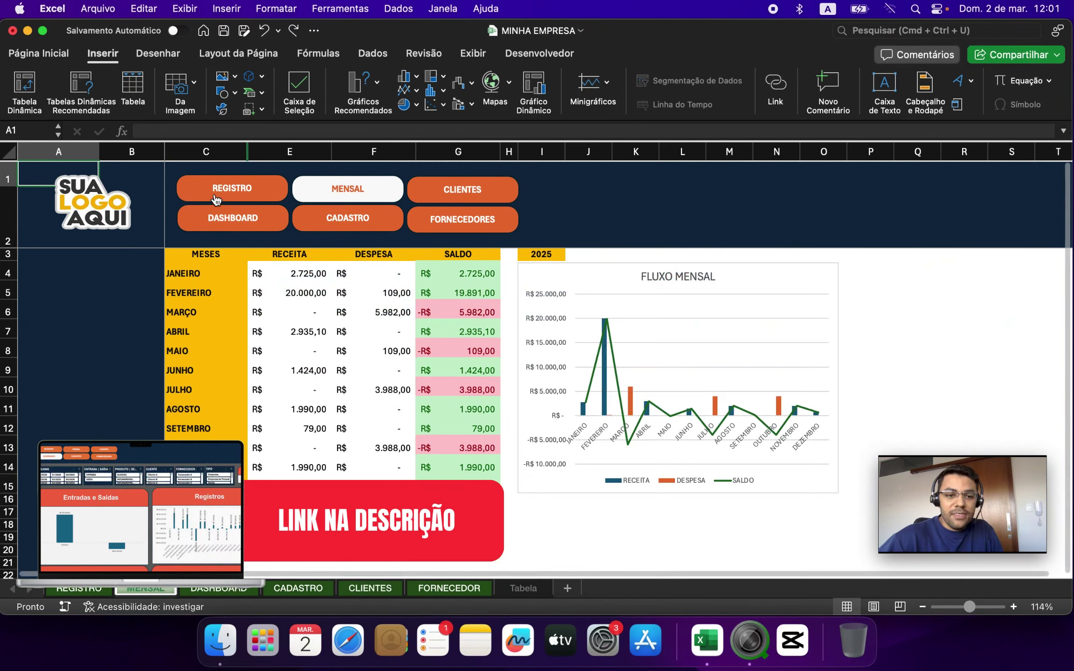
click(250, 201)
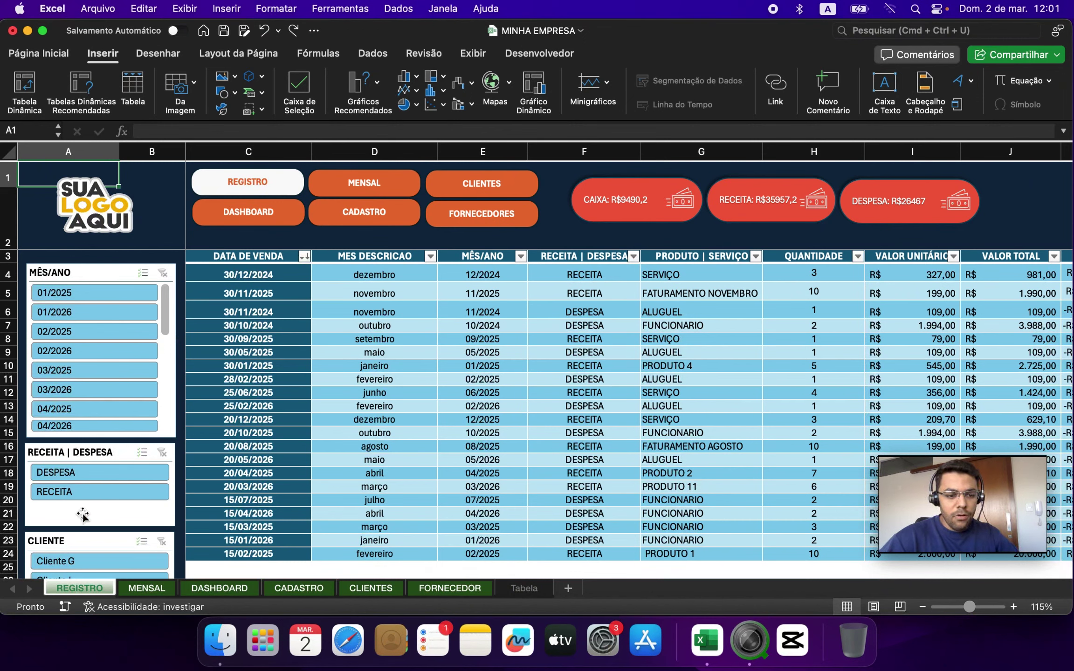
Filter the register by month 01/2026 with the MÊS/ANO slicer and clear that filter
click(83, 312)
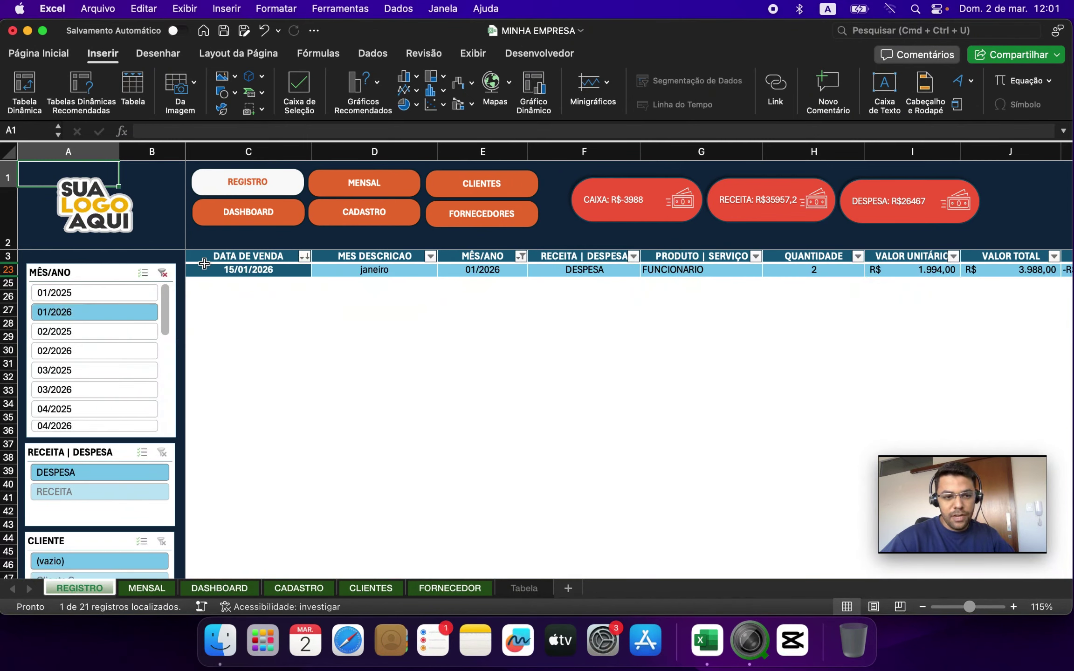
click(162, 273)
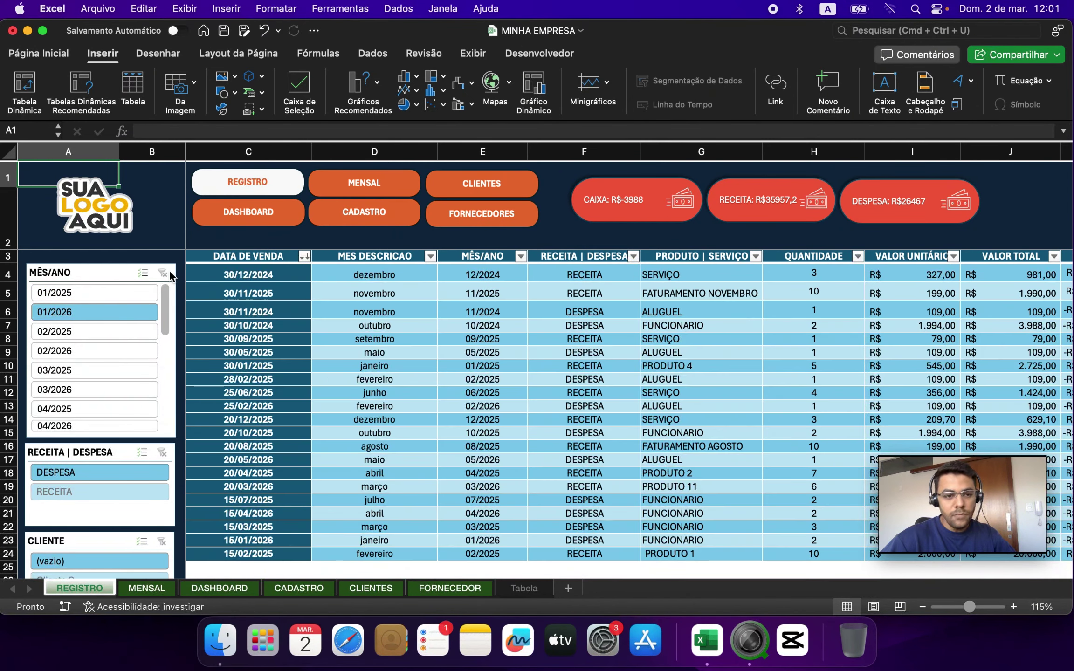
click(329, 296)
scroll(328, 329, down, 2)
scroll(328, 329, up, 2)
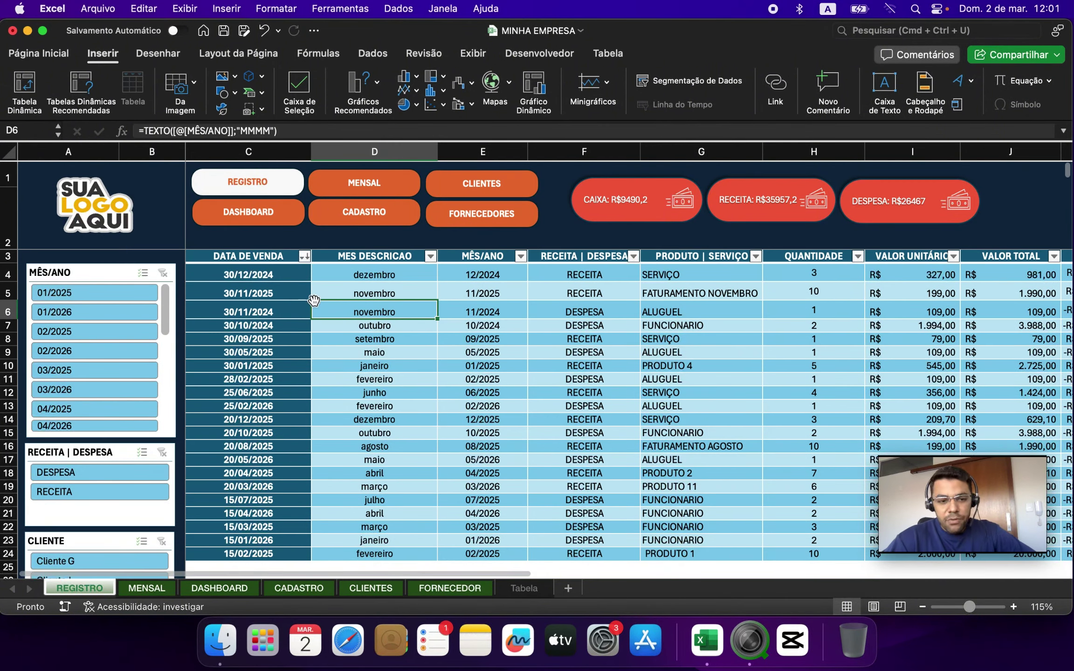
Examine the register table's columns across to FORMA DE PAGAMENTO and back to the sale dates
drag(321, 276, 1069, 440)
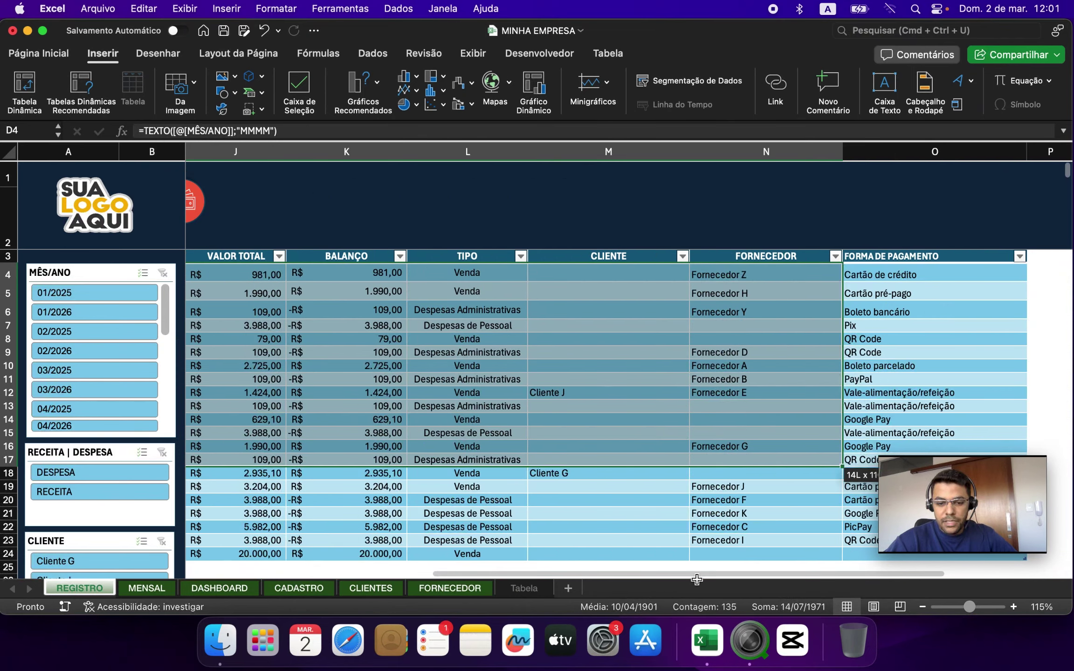
click(770, 573)
drag(916, 531, 919, 541)
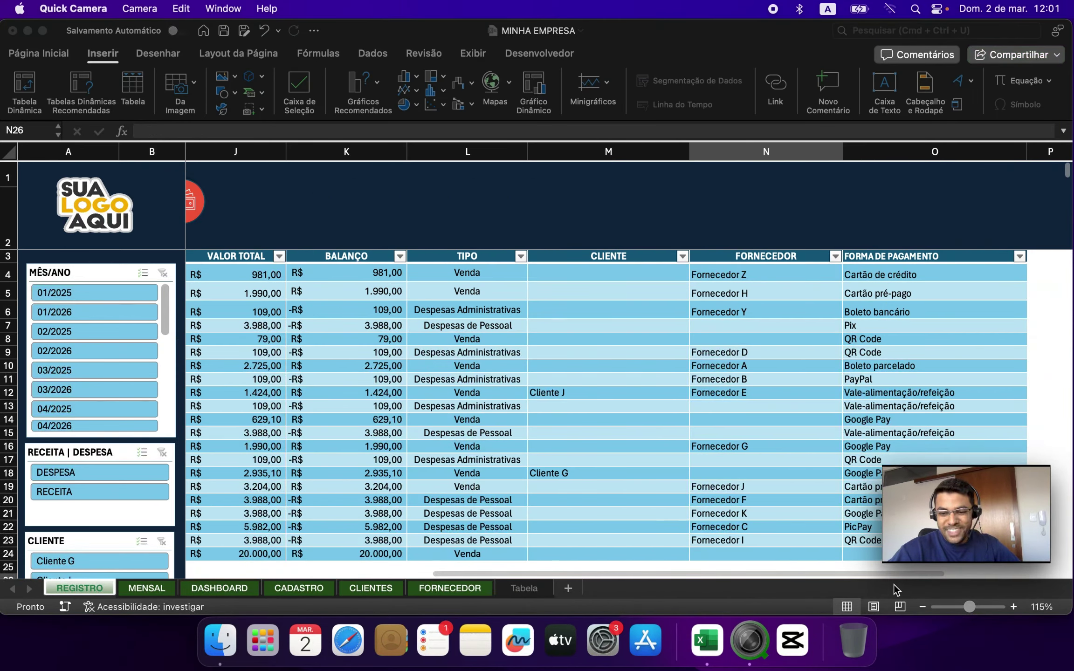
click(776, 565)
scroll(778, 577, left, 10)
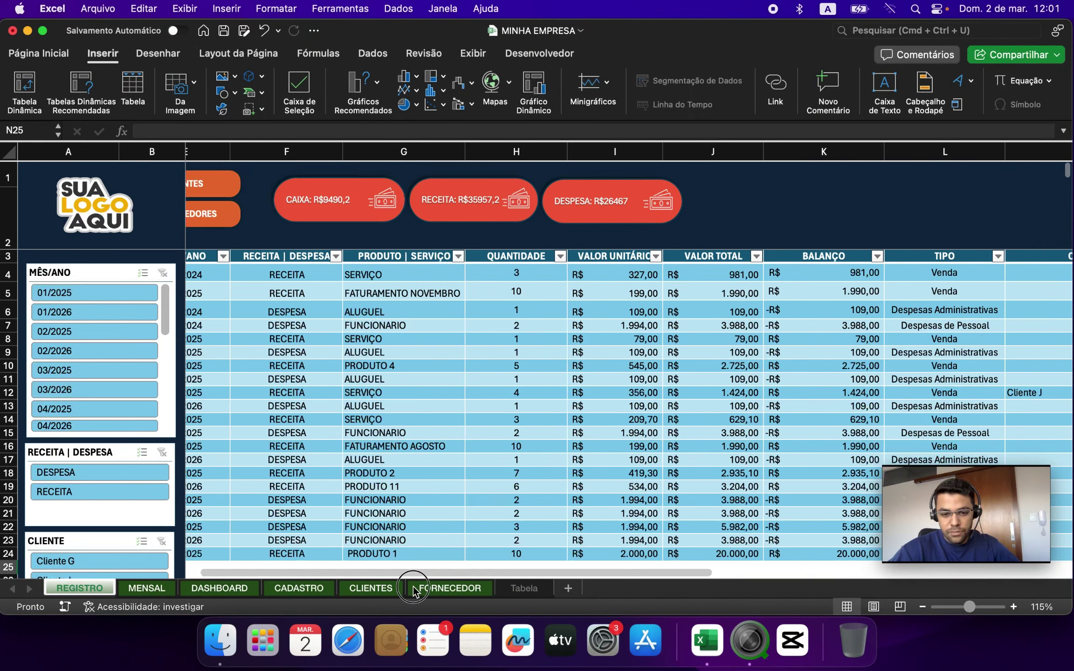
scroll(238, 522, down, 3)
scroll(252, 510, up, 5)
scroll(266, 517, down, 3)
scroll(272, 521, up, 3)
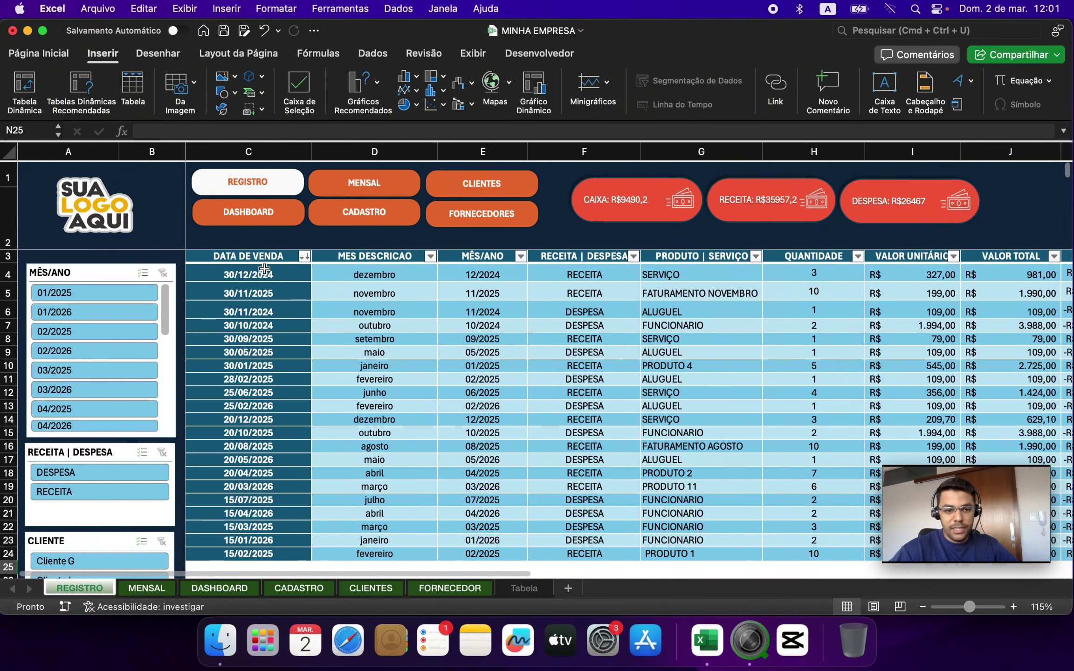
Enter the sale date 02/03/25 in cell C25, the first empty row below the register table
click(265, 269)
click(250, 566)
scroll(252, 563, down, 1)
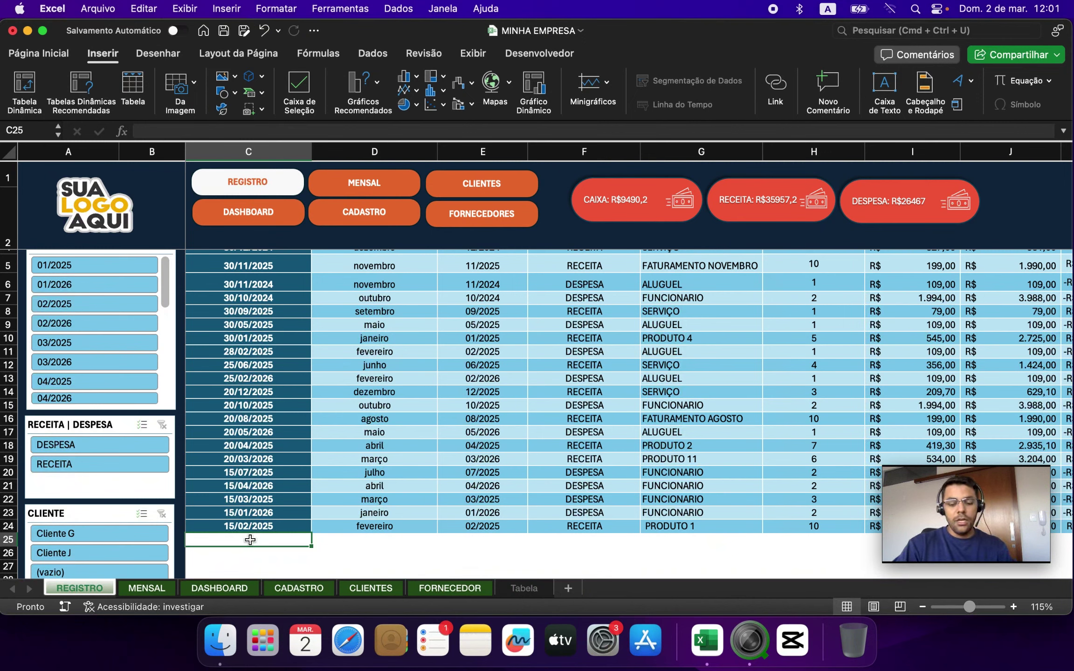
text(-2)
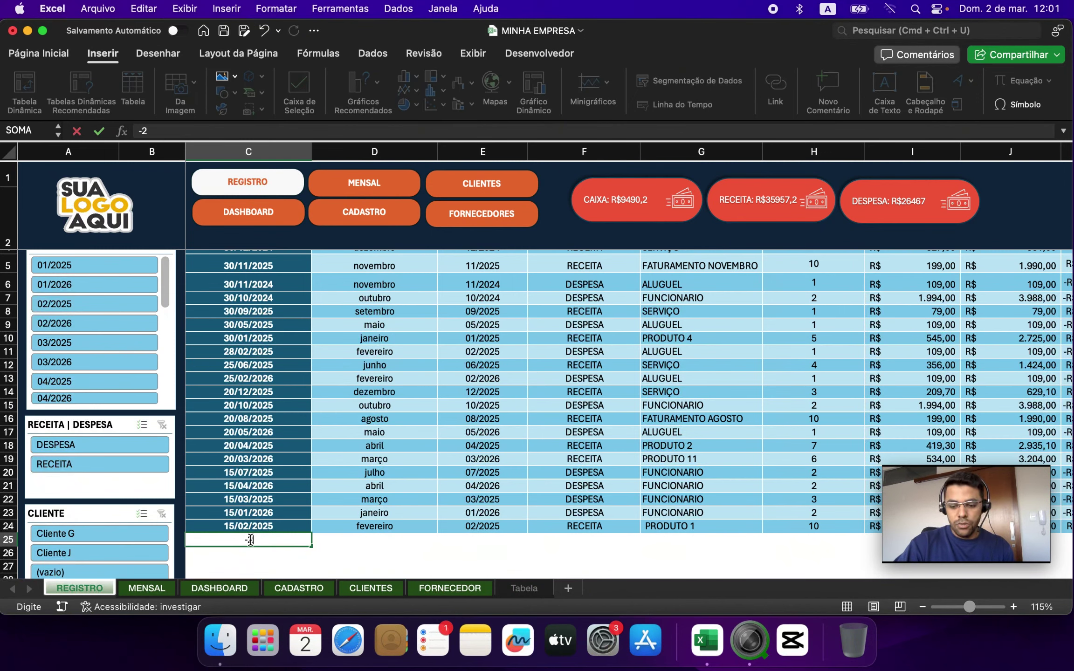
text(/03/20)
key(BackSpace)
key(BackSpace)
key(BackSpace)
key(BackSpace)
key(BackSpace)
key(BackSpace)
key(BackSpace)
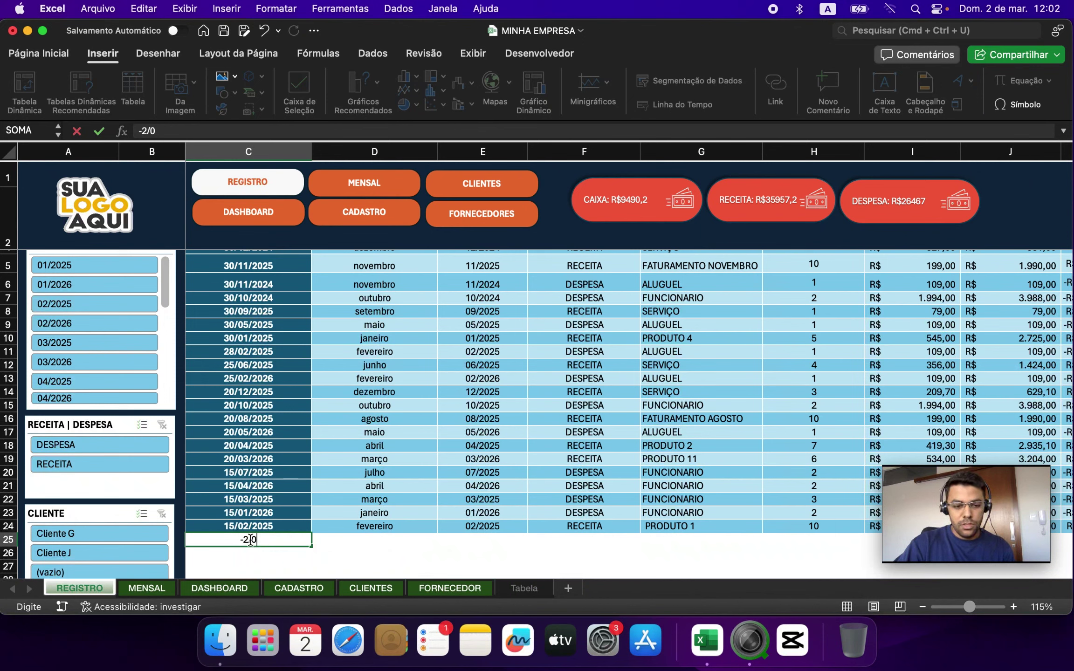
key(BackSpace)
text(02/03/25)
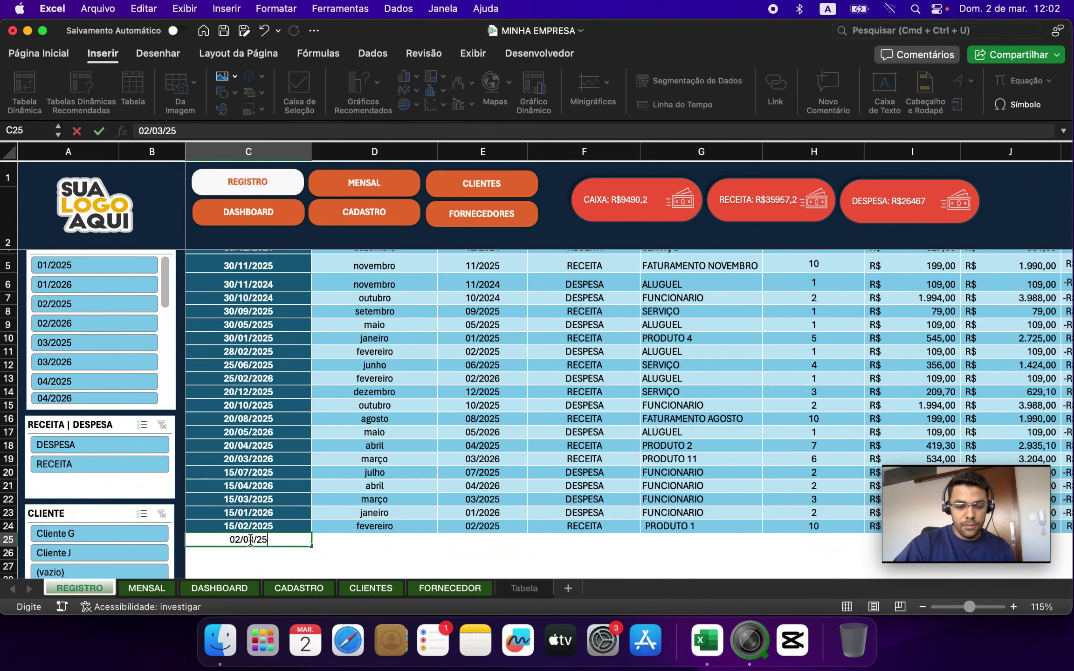
click(340, 553)
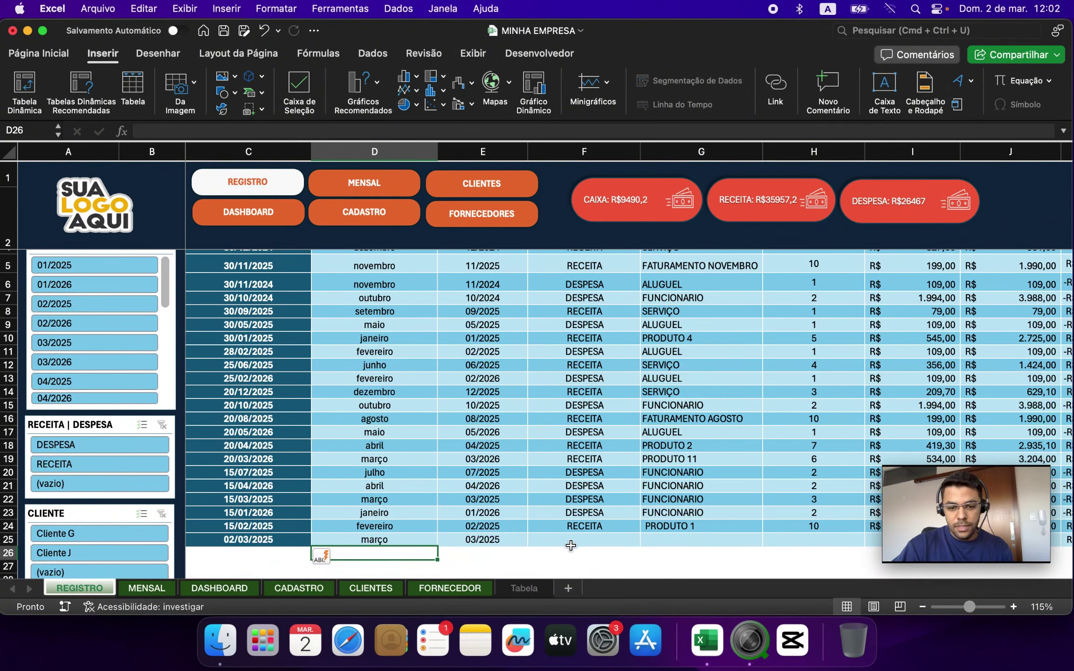
Set the RECEITA | DESPESA field of the new row 25 to RECEITA
click(587, 540)
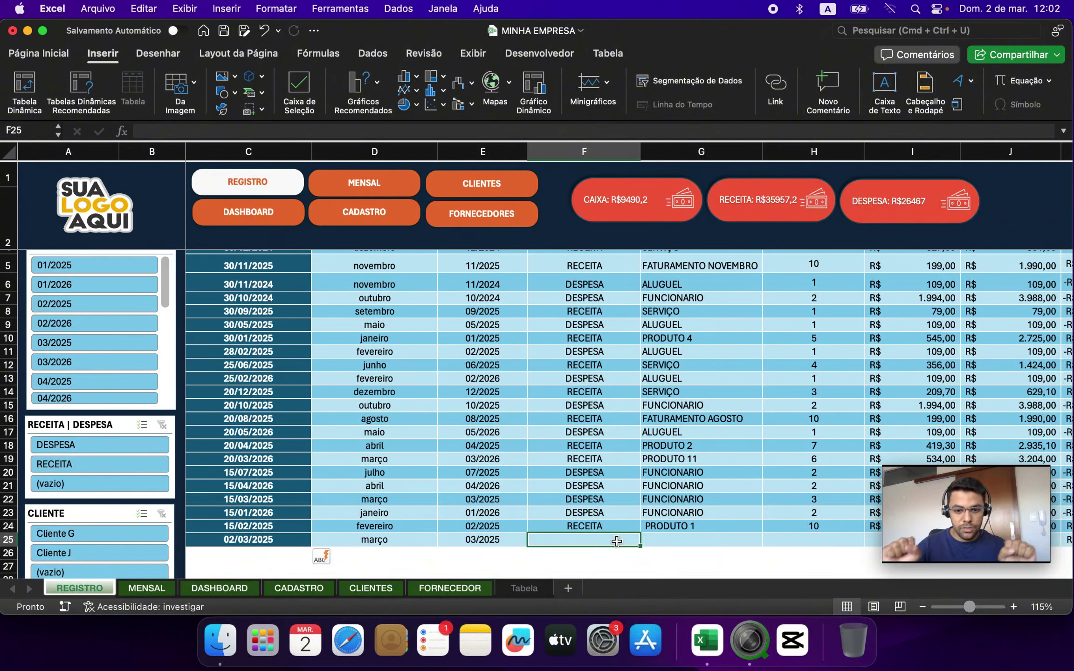
text(RECEITA)
key(Return)
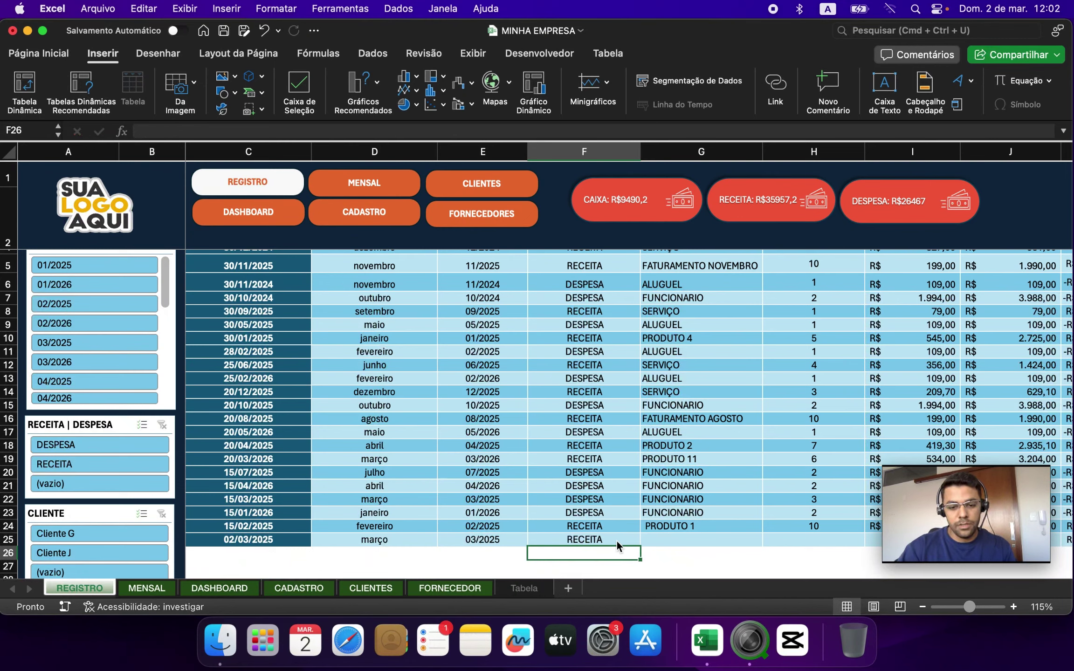
Enter "CAMISTA POLO AZUL CALVIN" as the product or service of the new row in cell G25
click(705, 537)
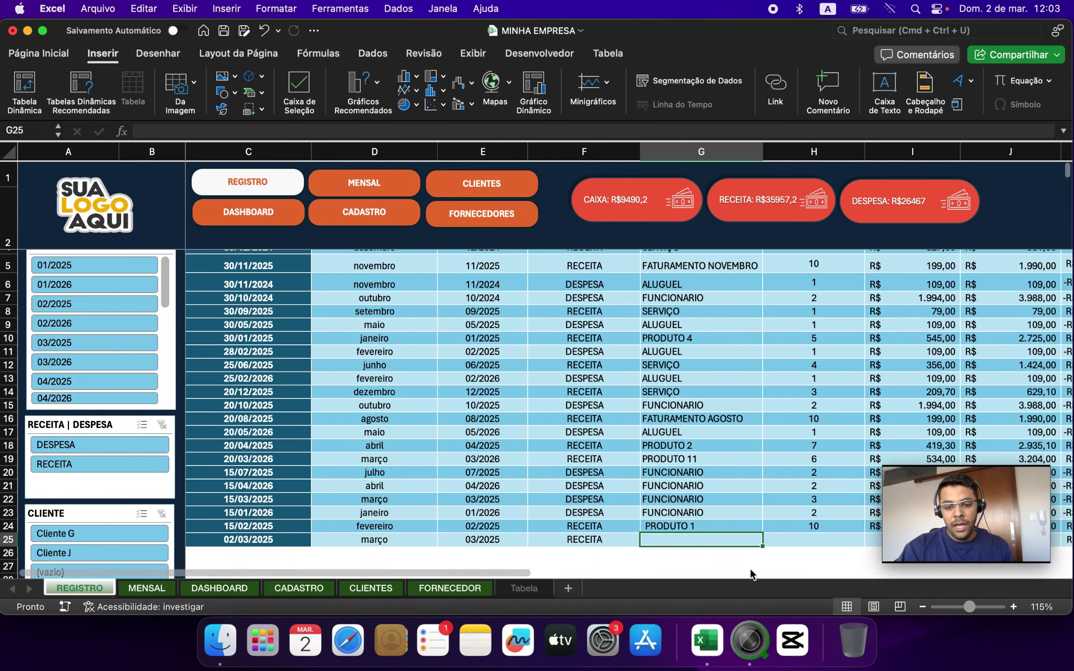
scroll(749, 568, down, 2)
scroll(749, 569, right, 2)
scroll(734, 558, up, 1)
scroll(734, 558, right, 2)
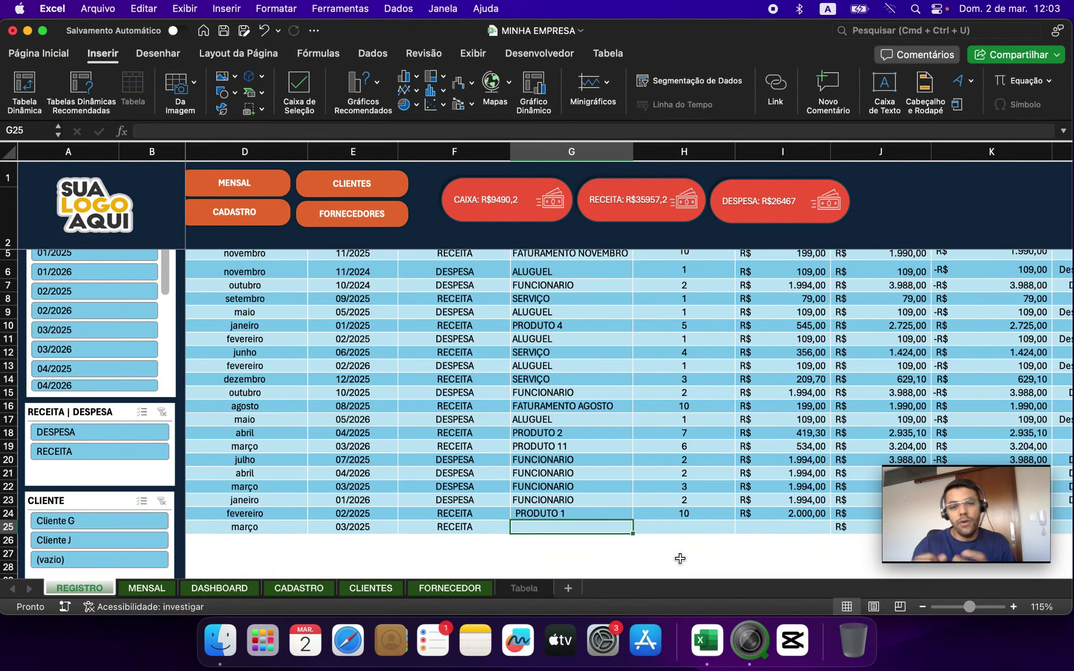
text(CA)
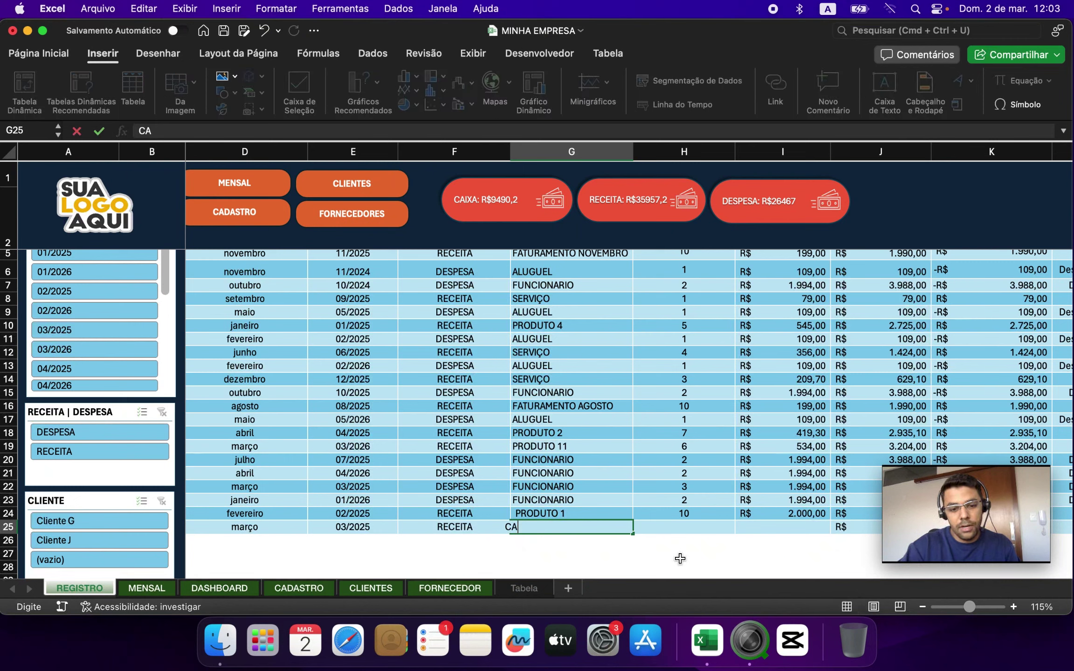
text(MISTA POLO AZU)
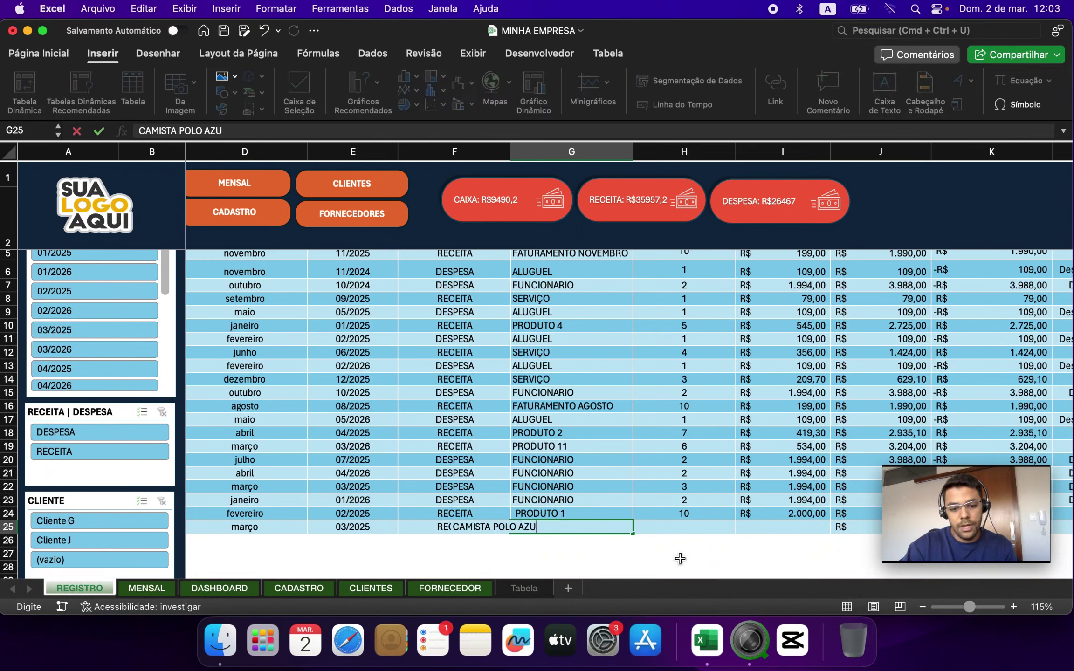
text(L CALVIN)
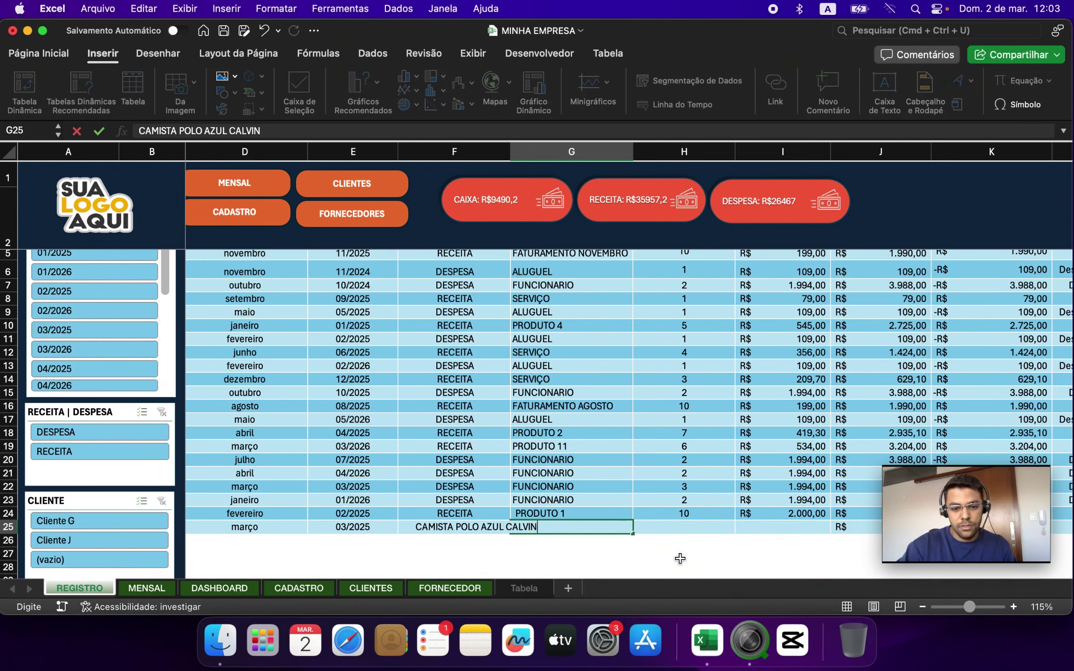
key(Return)
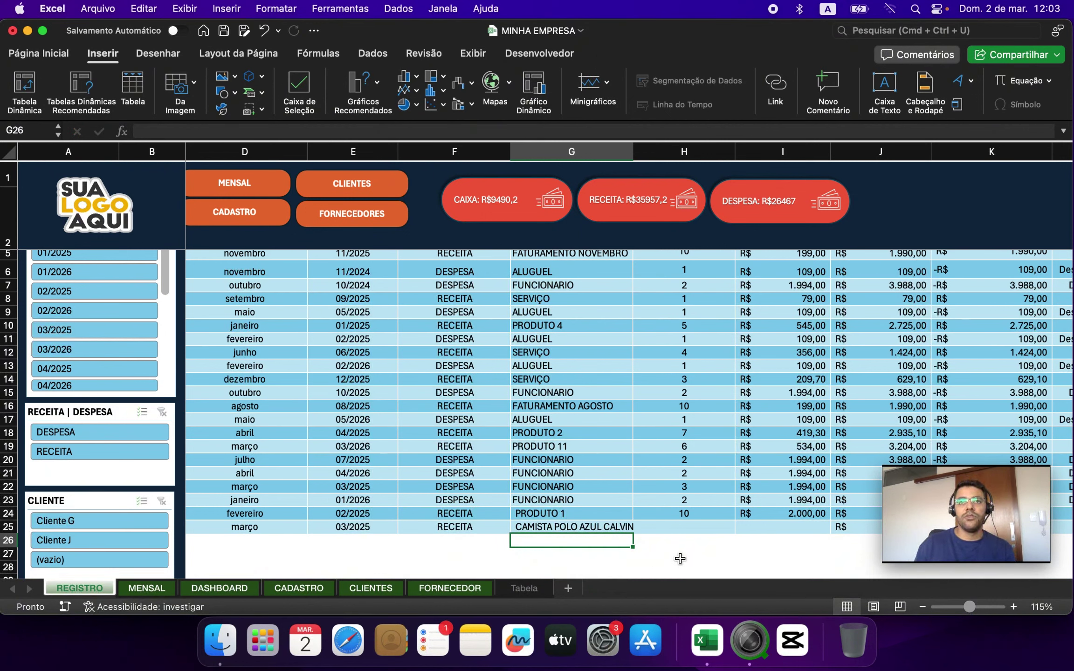
key(Up)
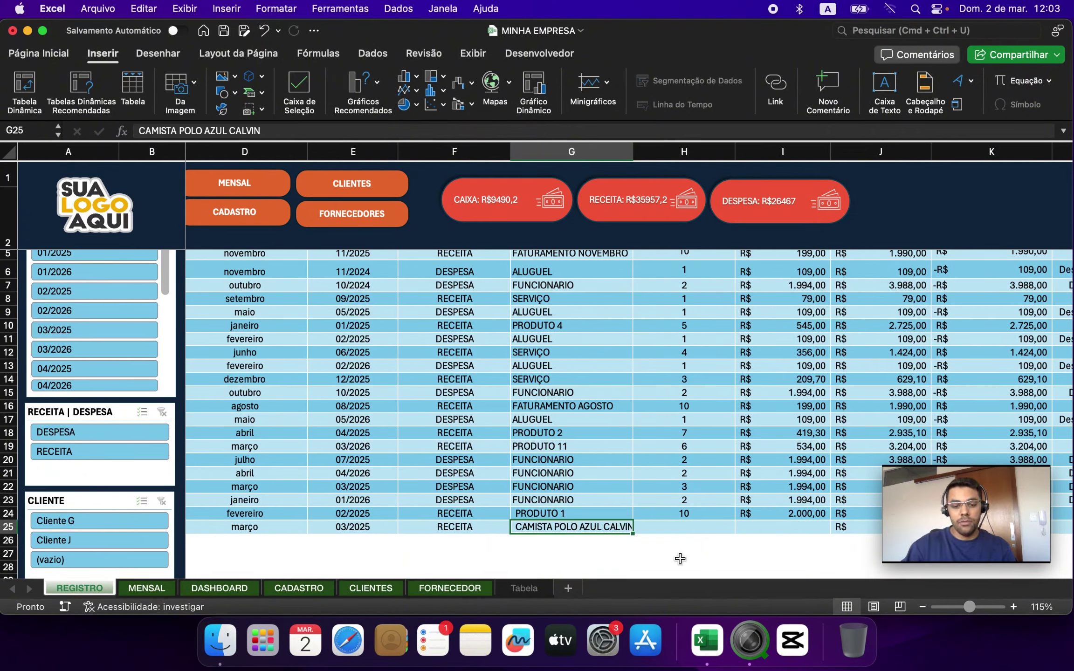
Try "MANUTENÇÃO AR CONDICIONADO" as the product or service in cell G25, and undo the entry
key(BackSpace)
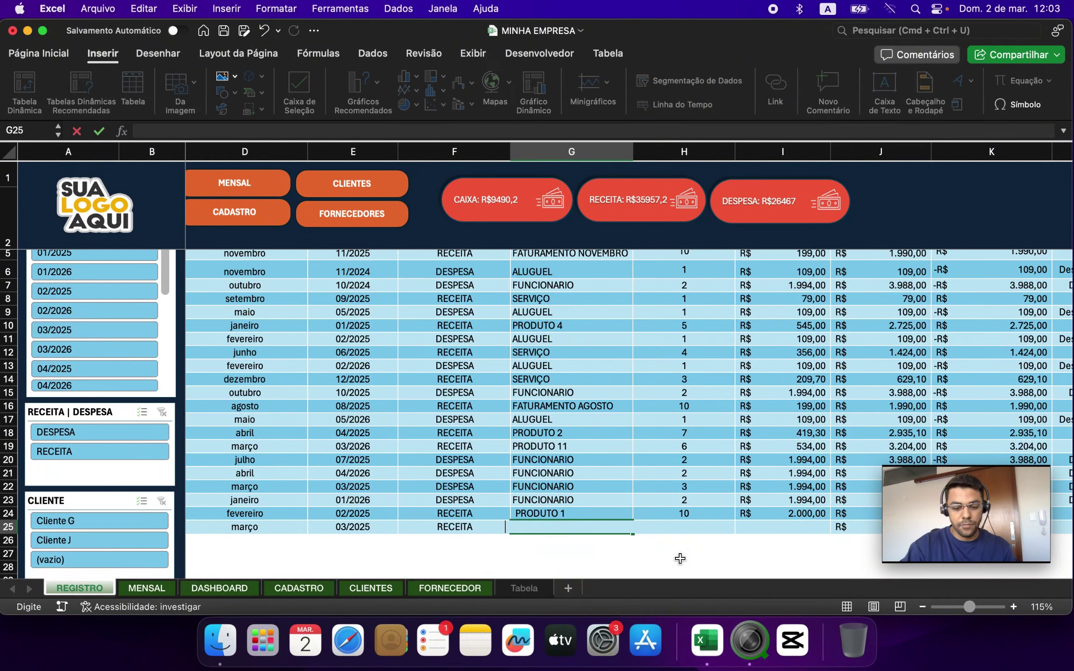
text(L)
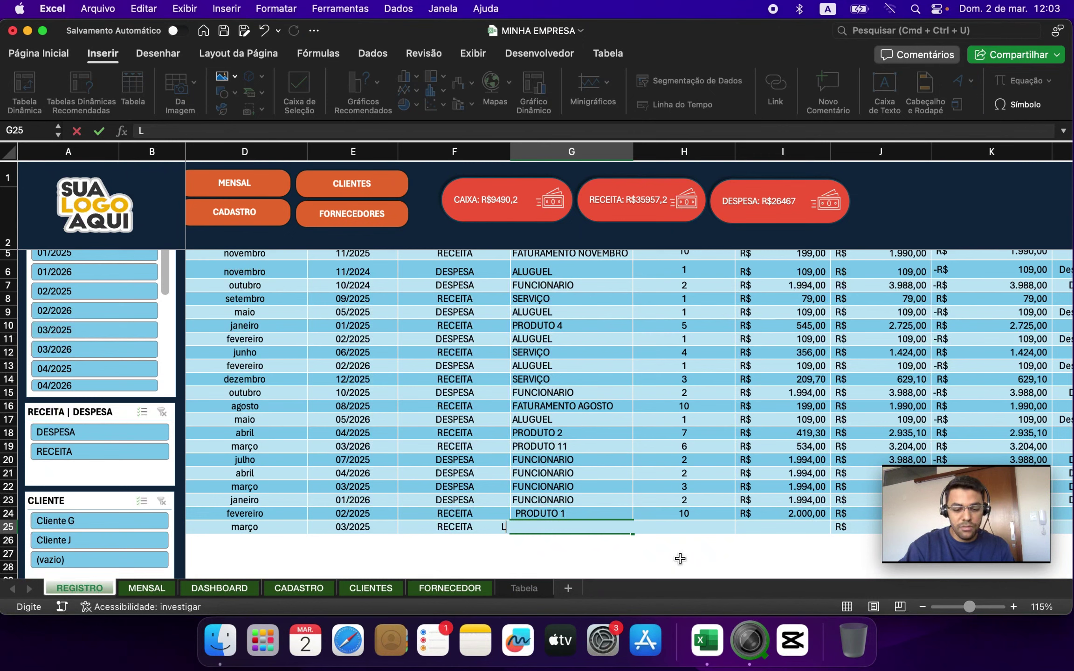
text(I)
key(BackSpace)
key(BackSpace)
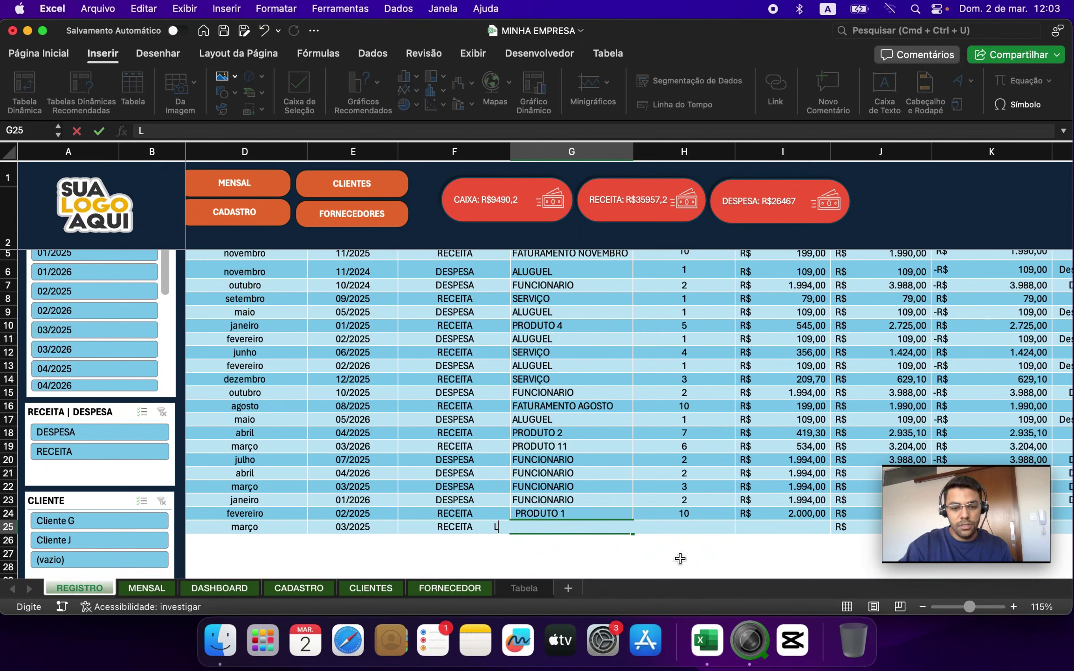
text(MANUT)
text(ENÇÃO)
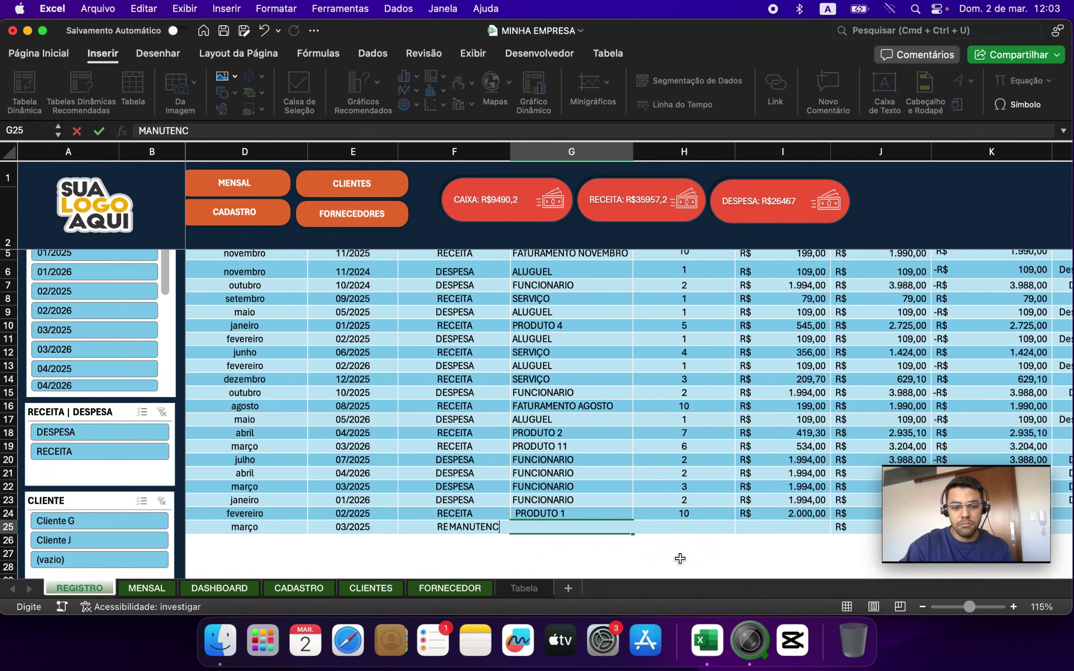
text( AR)
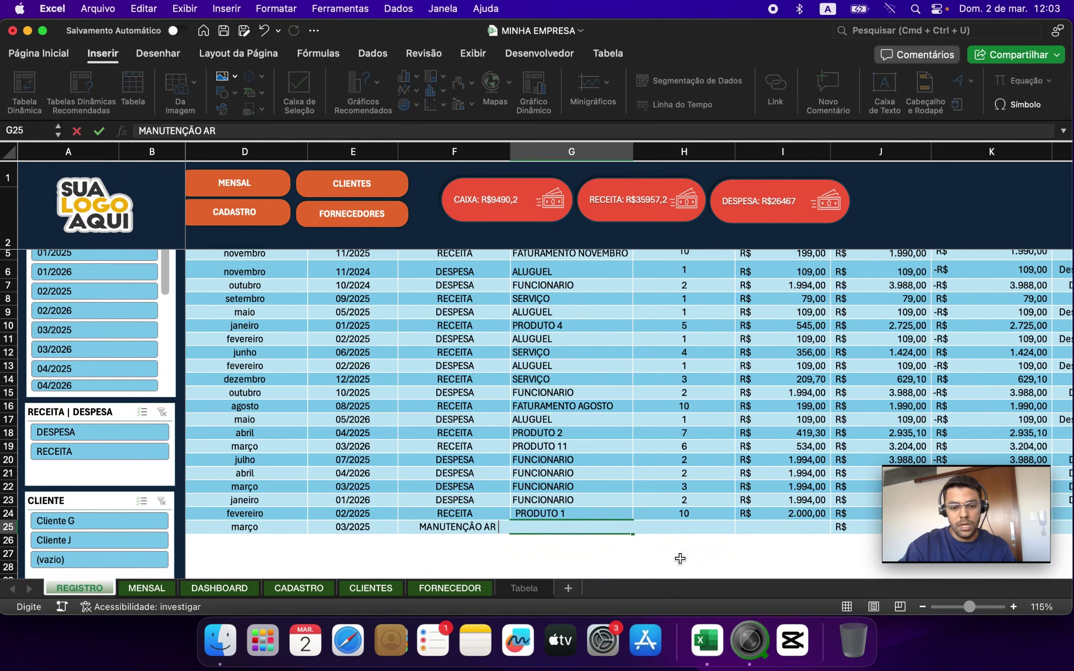
text( CONDIC)
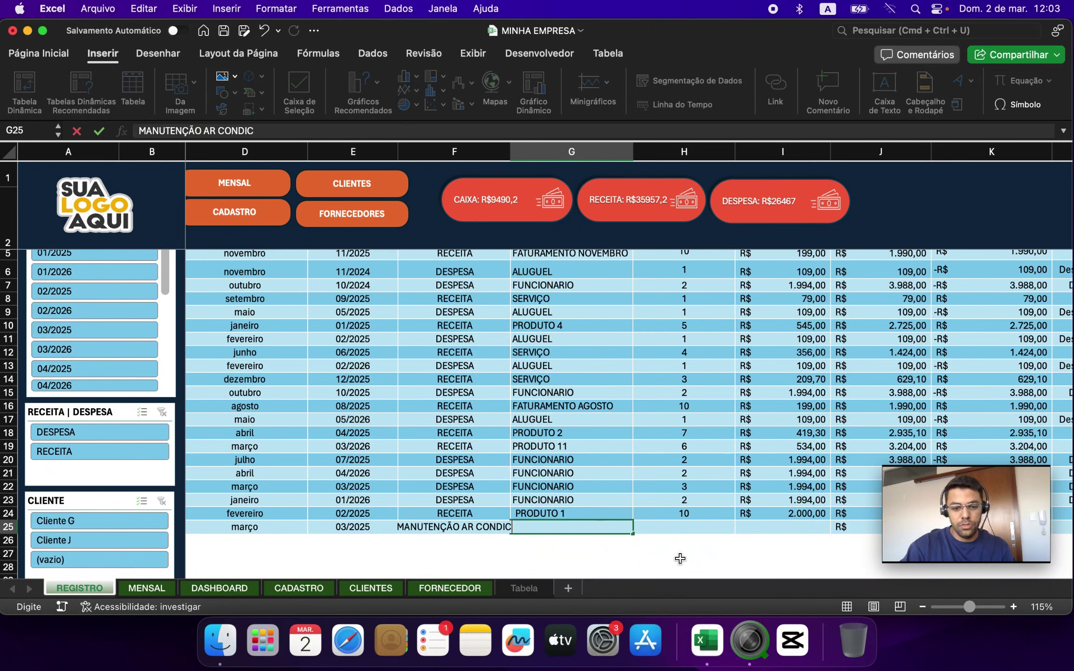
text(IONADO)
key(Return)
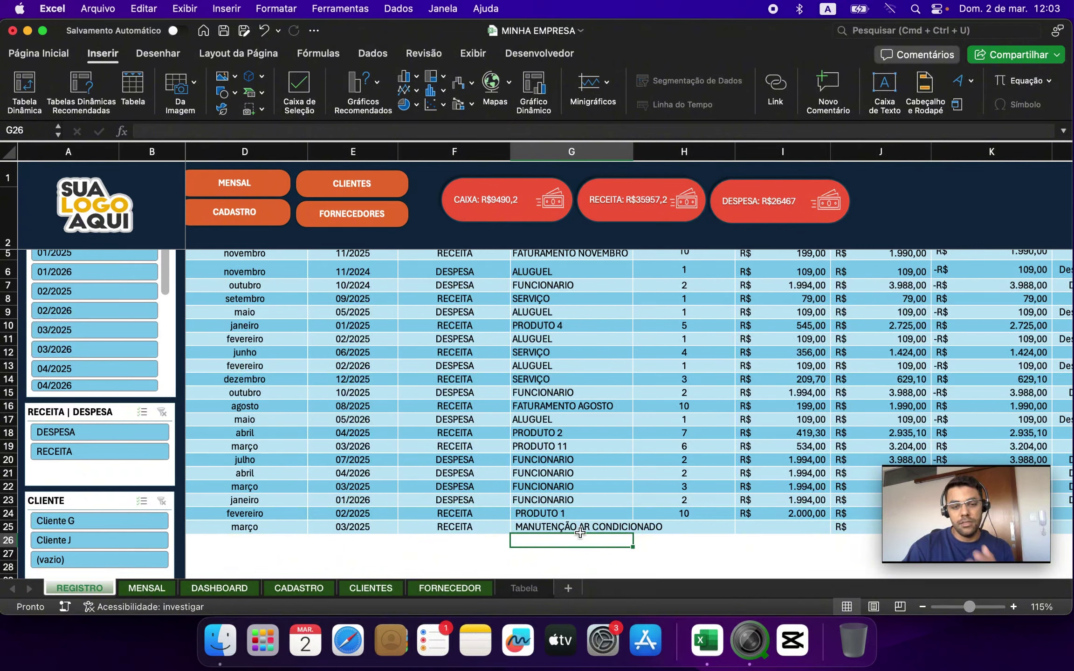
click(603, 525)
key(super+z)
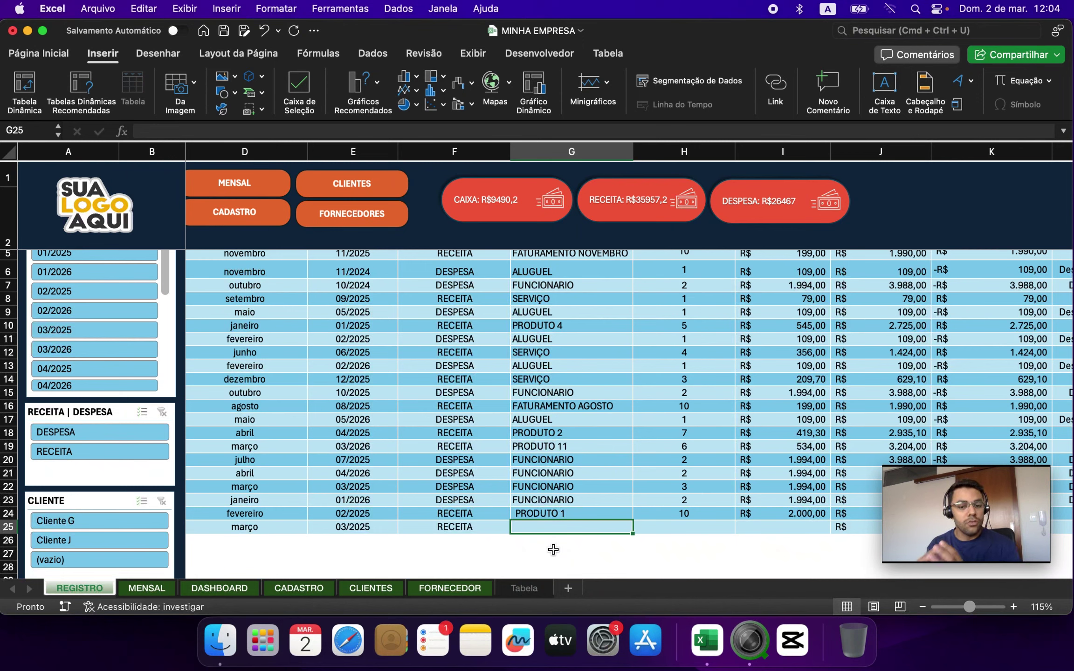
Set the RECEITA | DESPESA field of row 25 to DESPESA and enter FUNCIONARIO as its product or service
click(483, 526)
text(DESPESA)
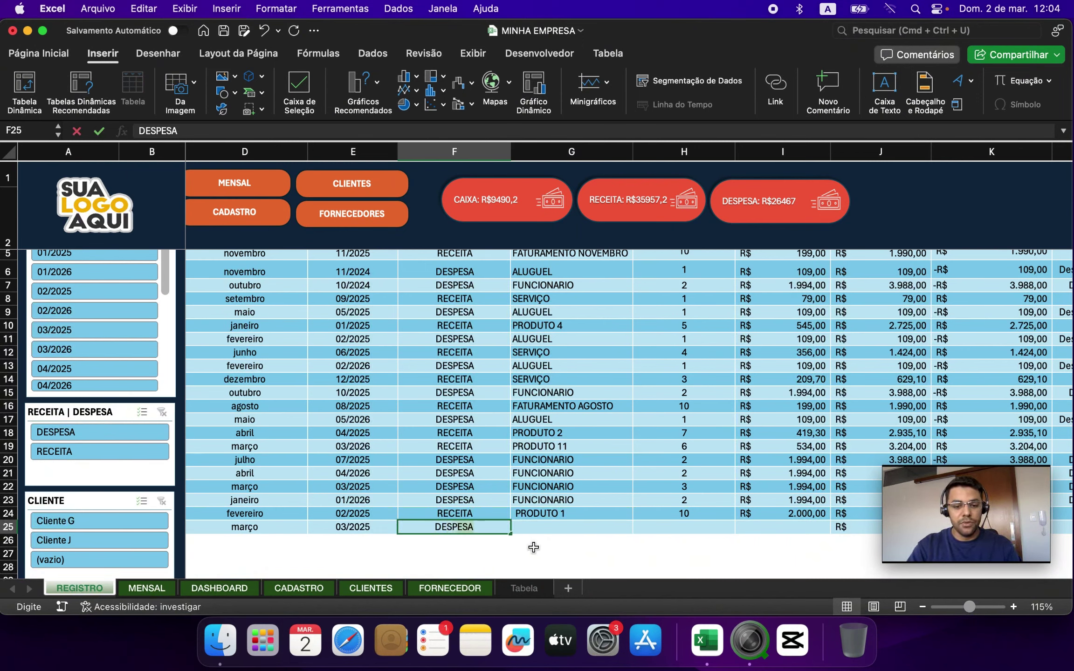
key(Tab)
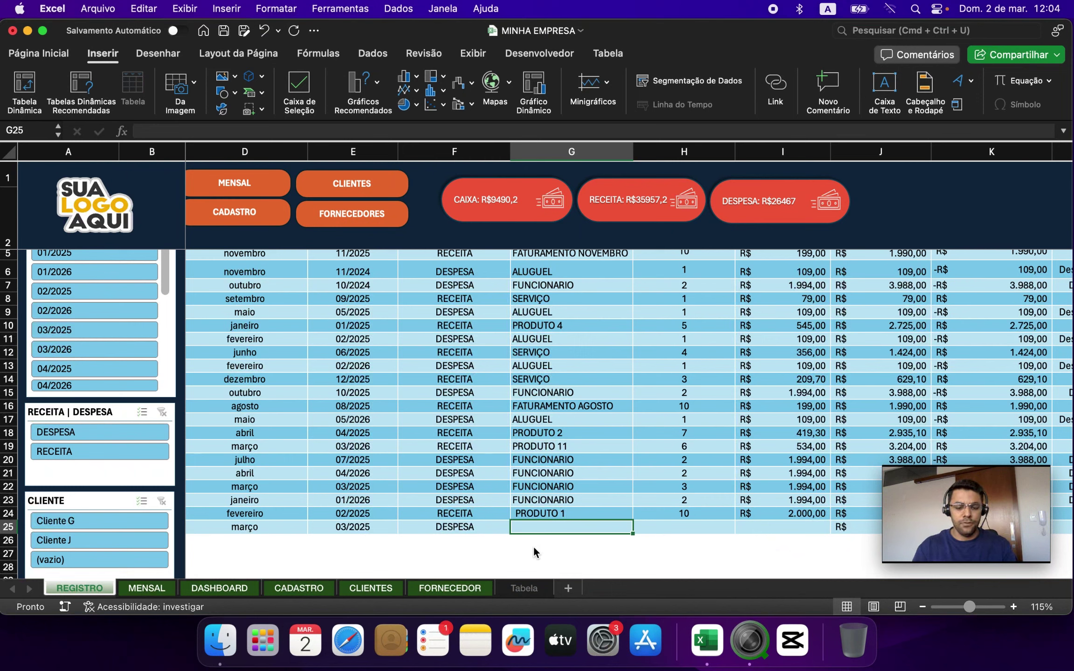
text(FUNCIONARIO)
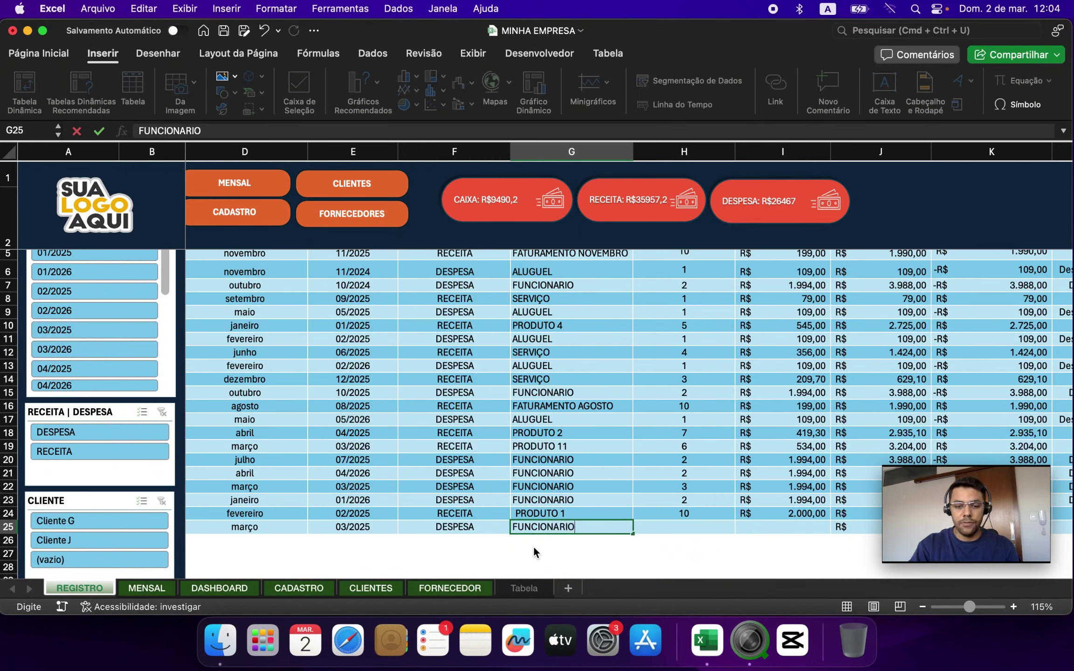
key(Return)
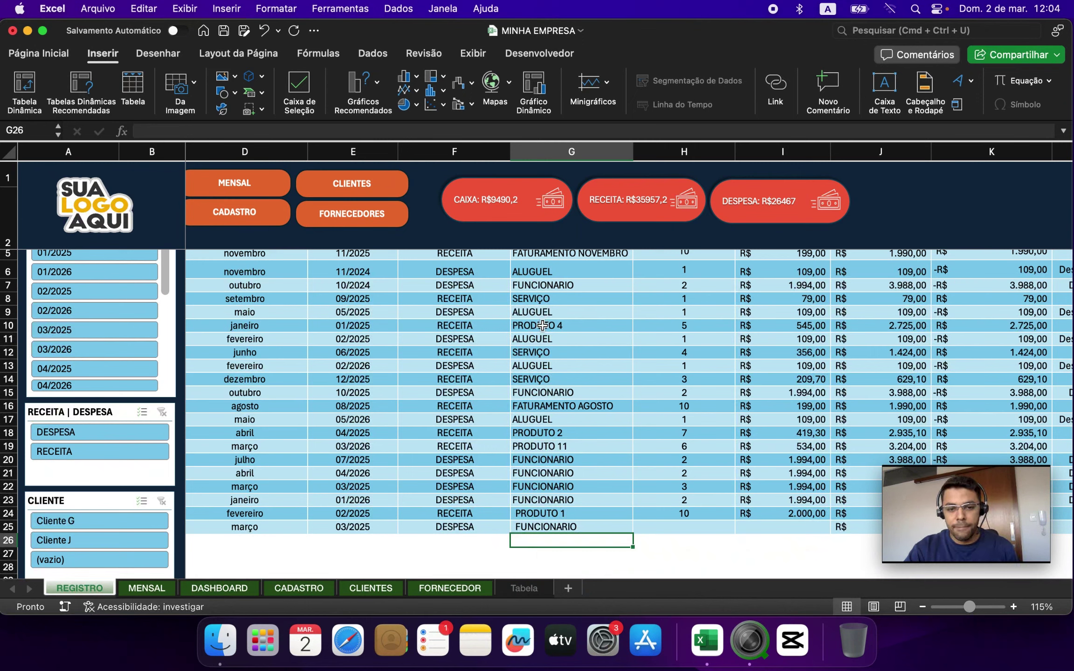
Try adding a period after FUNCIONARIO in cell G7, and undo the edit
click(543, 286)
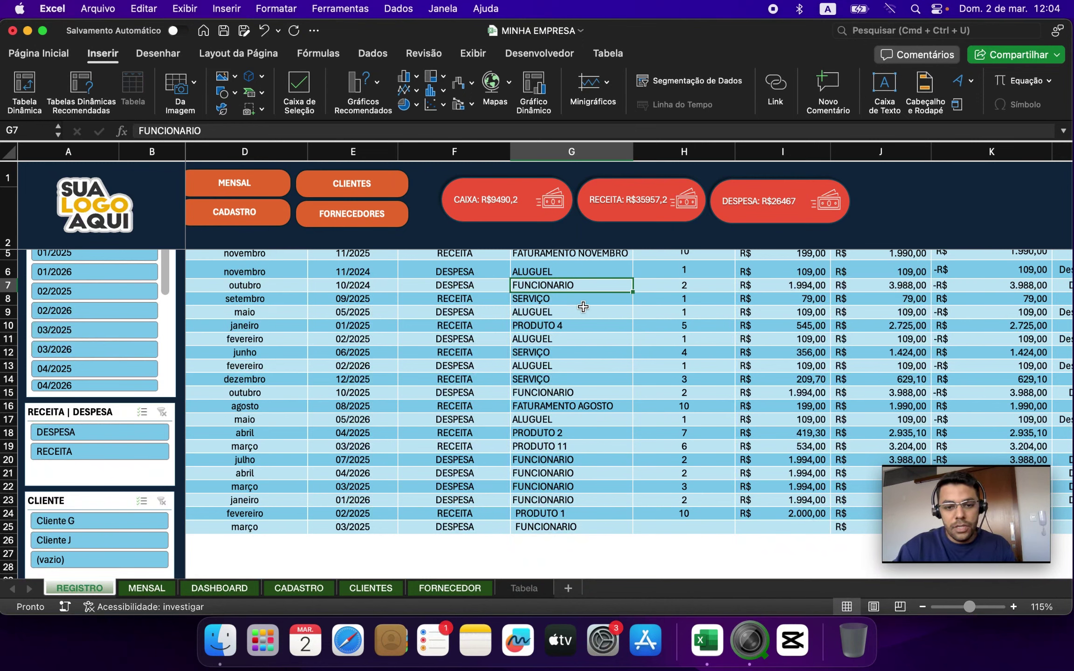
double_click(580, 285)
text(.)
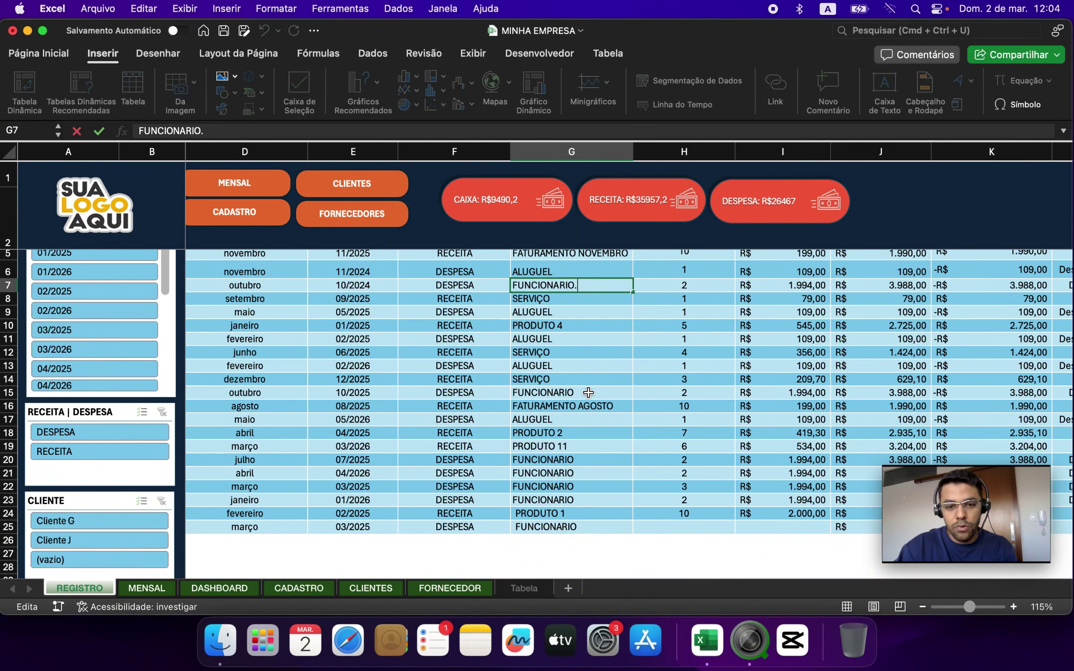
click(589, 515)
click(591, 529)
double_click(592, 531)
click(590, 562)
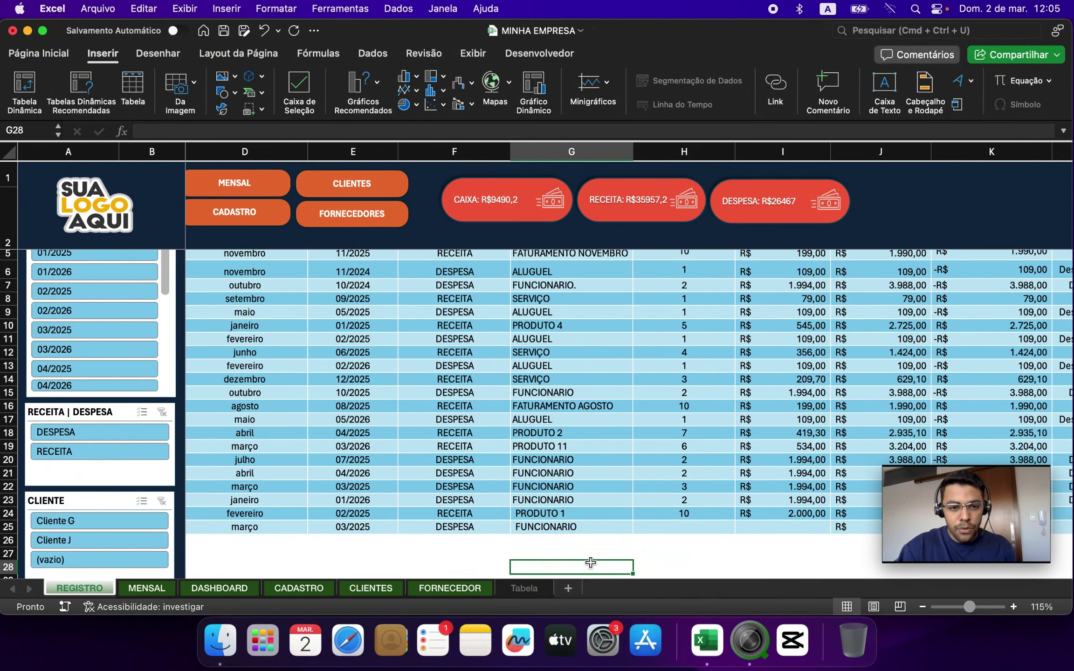
key(super+z)
key(super+z)
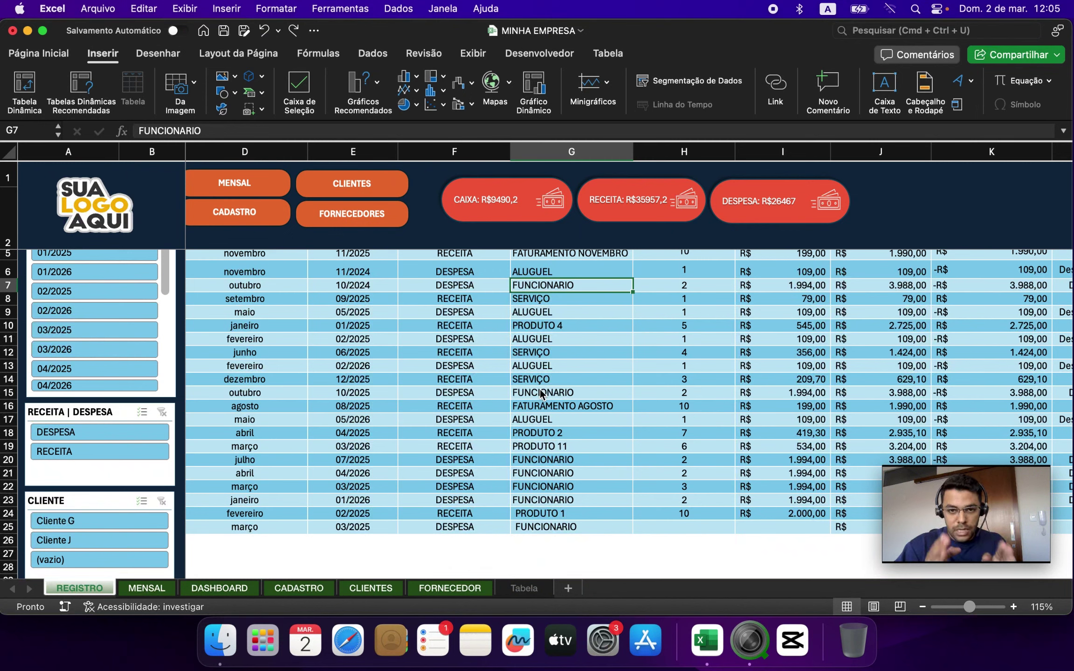
Replace the product or service of row 25 with ALUGUEL
click(567, 526)
text(ALUIGUEL)
key(Return)
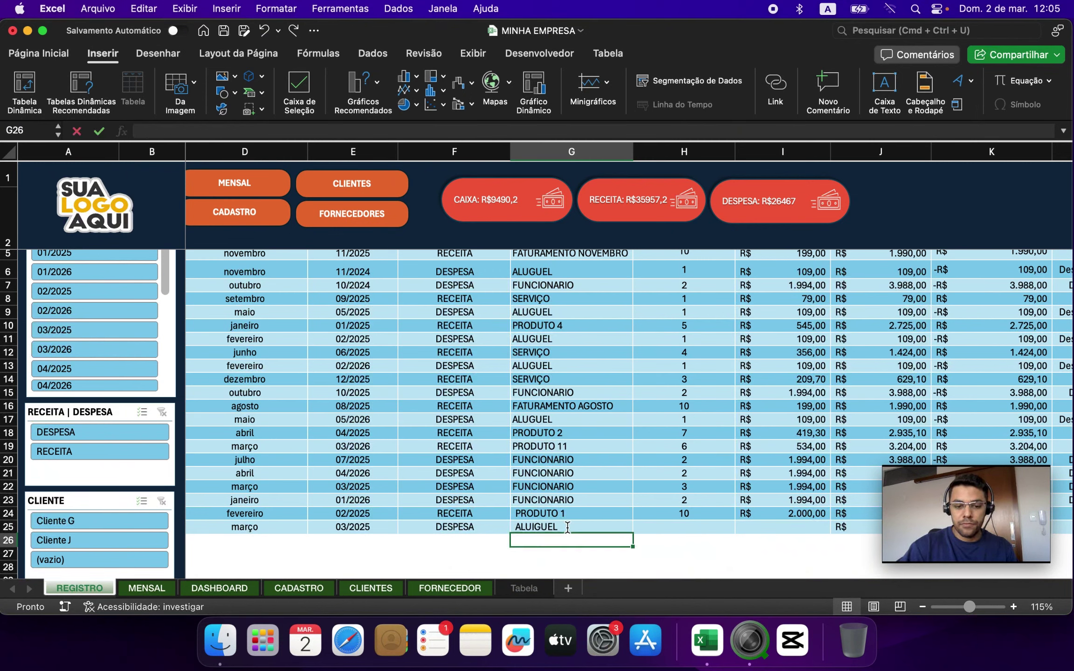
key(Up)
key(Up)
key(Down)
text(A)
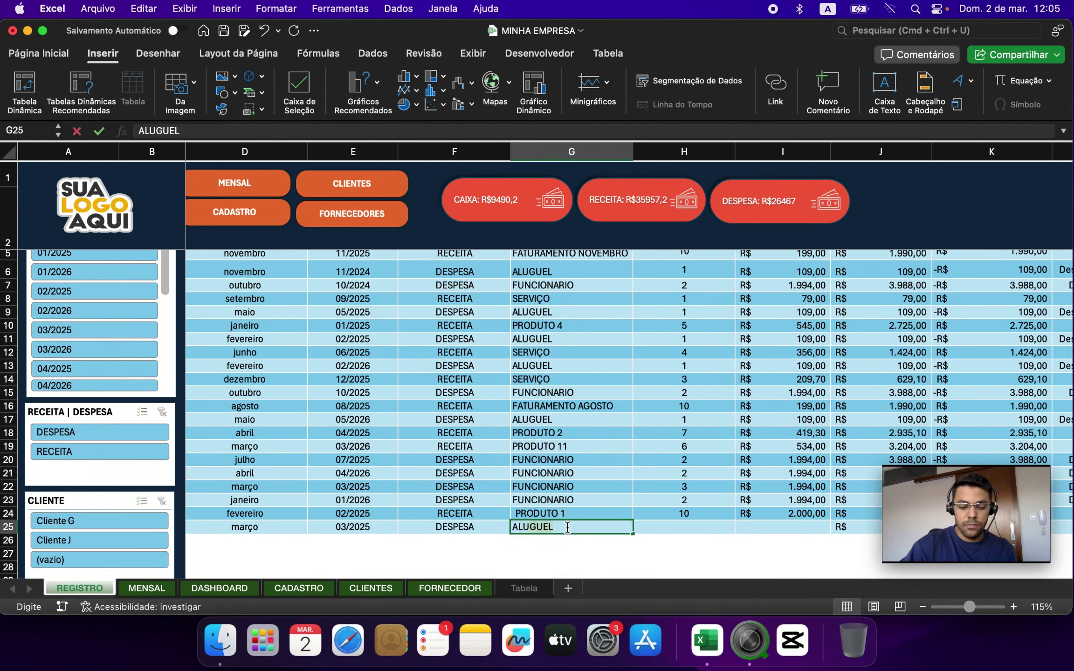
key(Return)
Replace the product or service in cell G25 with INTERNET
key(Up)
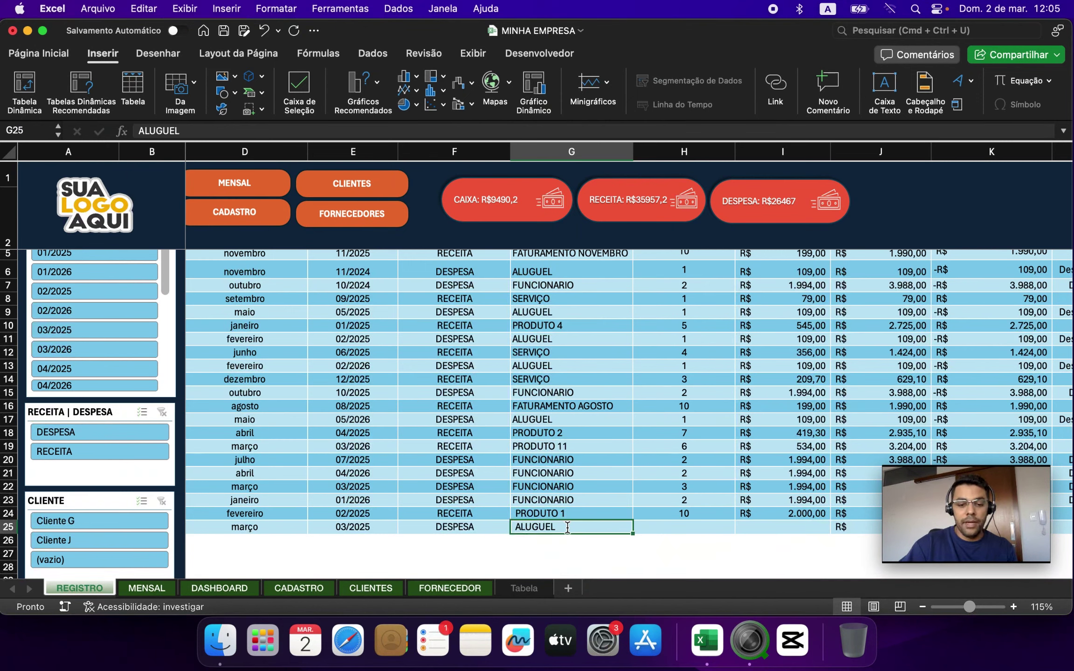
text(INTERNET)
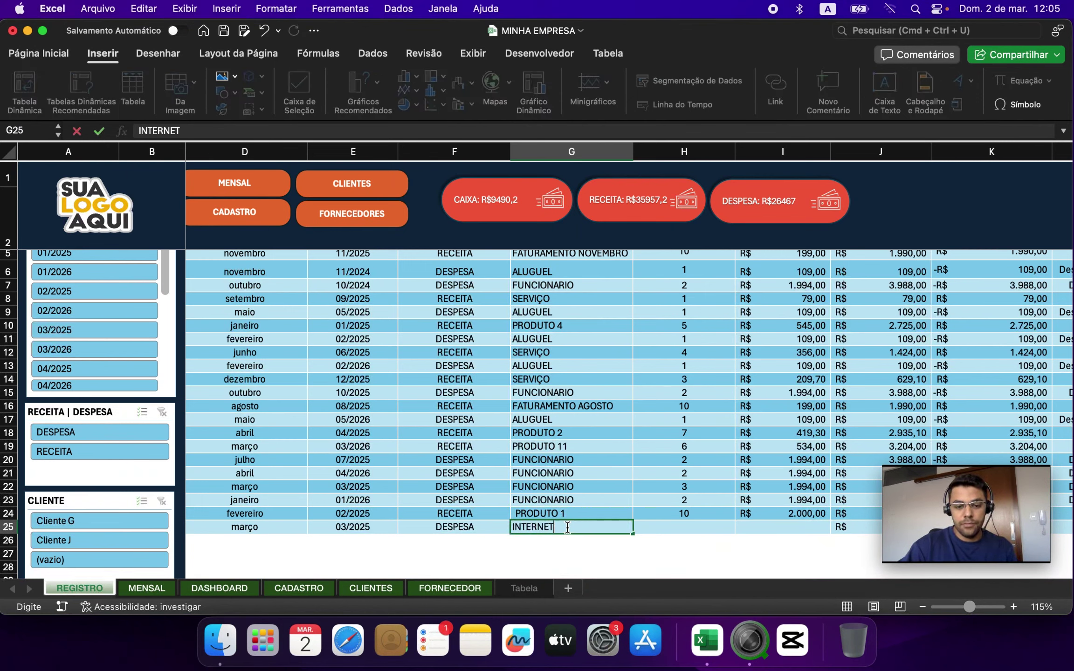
key(Return)
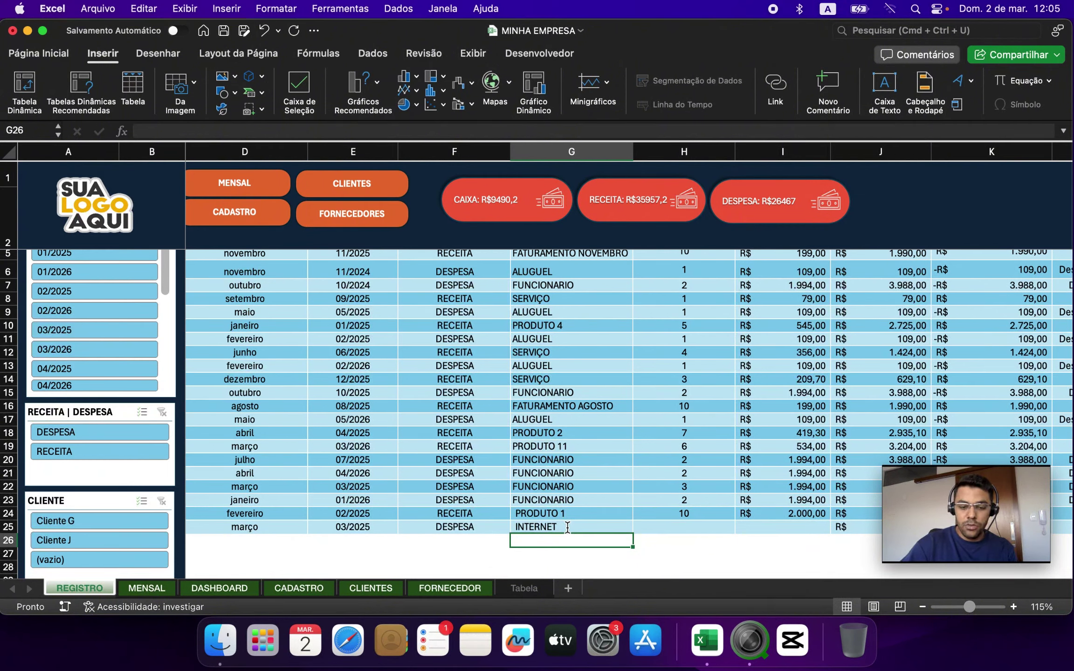
Replace the product or service in cell G25 with ENERGIA
key(Up)
text(ENERGIA)
key(Return)
text(])
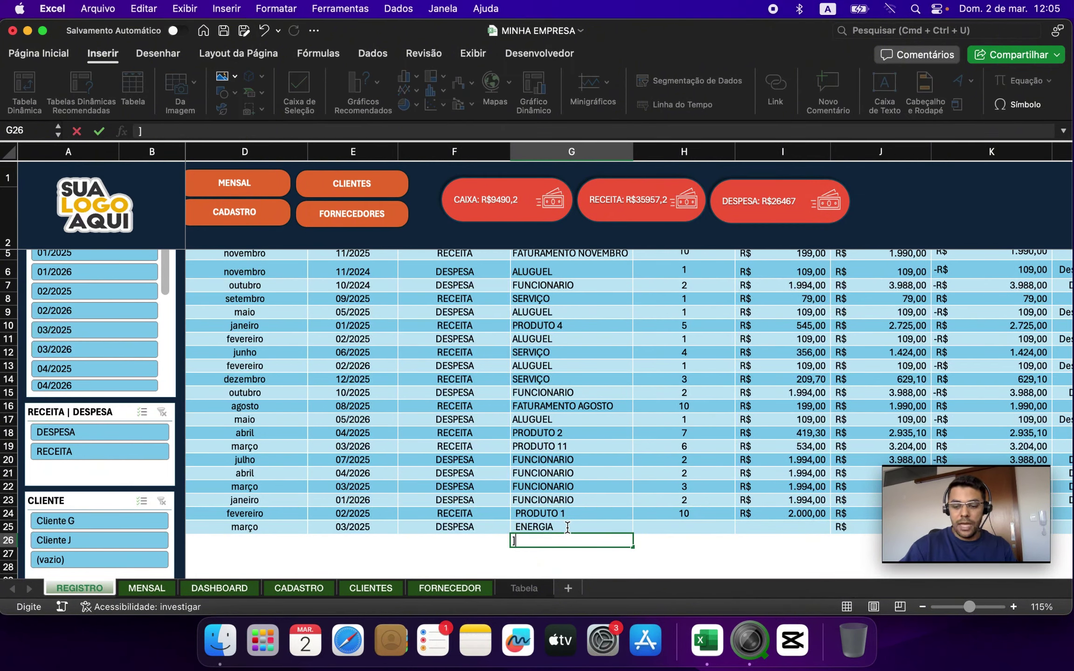
key(Return)
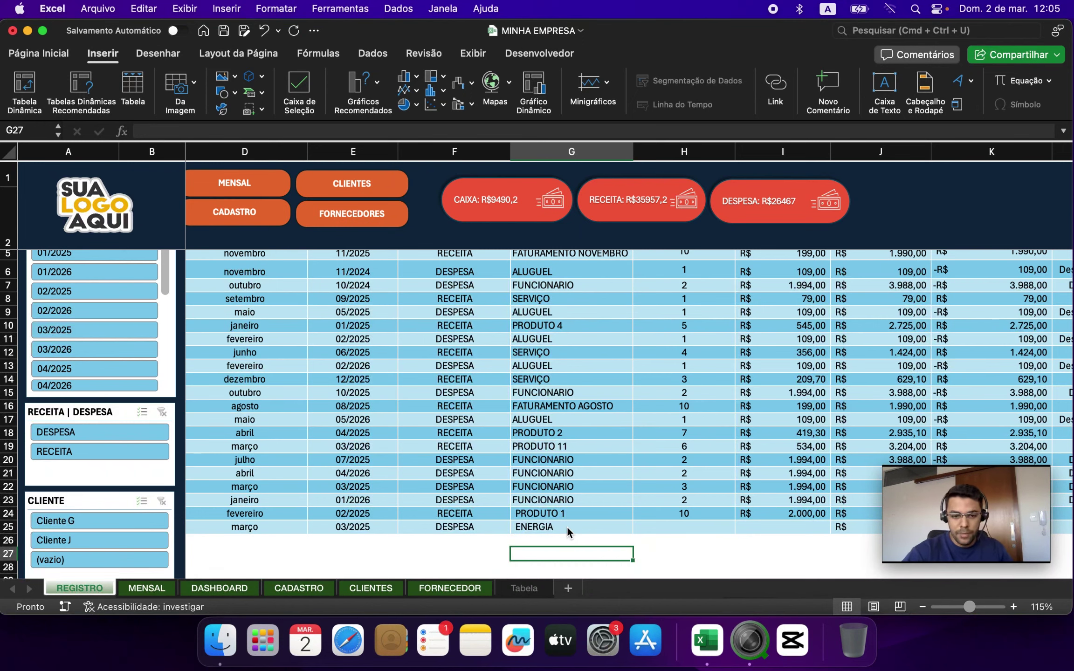
Enter 1 as the QUANTIDADE of the new row in cell H25
scroll(279, 541, left, 3)
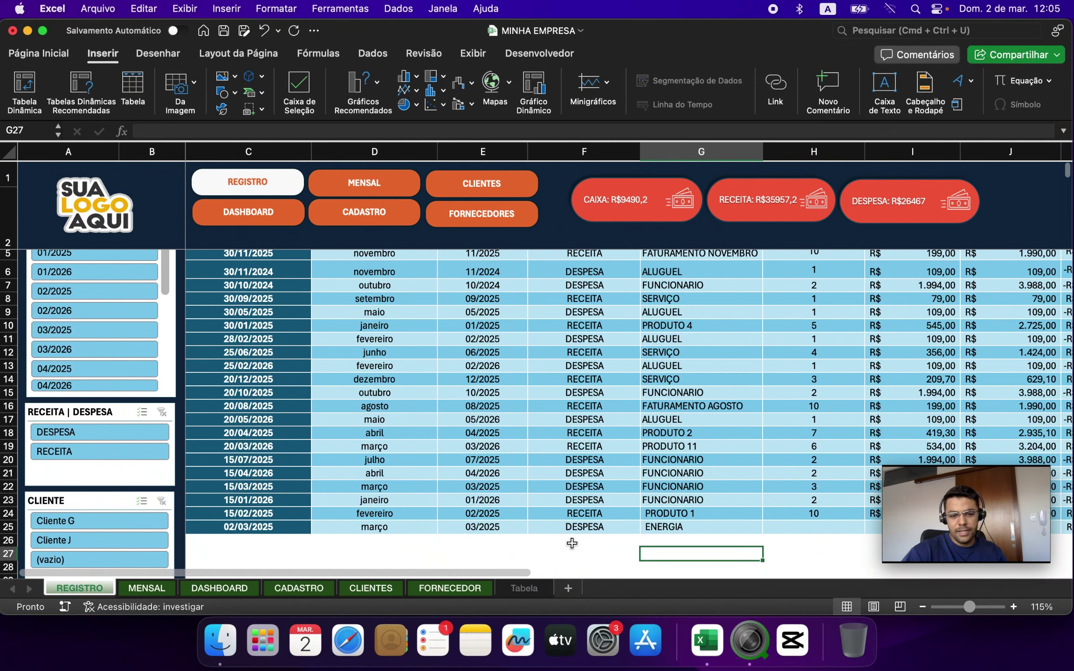
scroll(574, 559, right, 4)
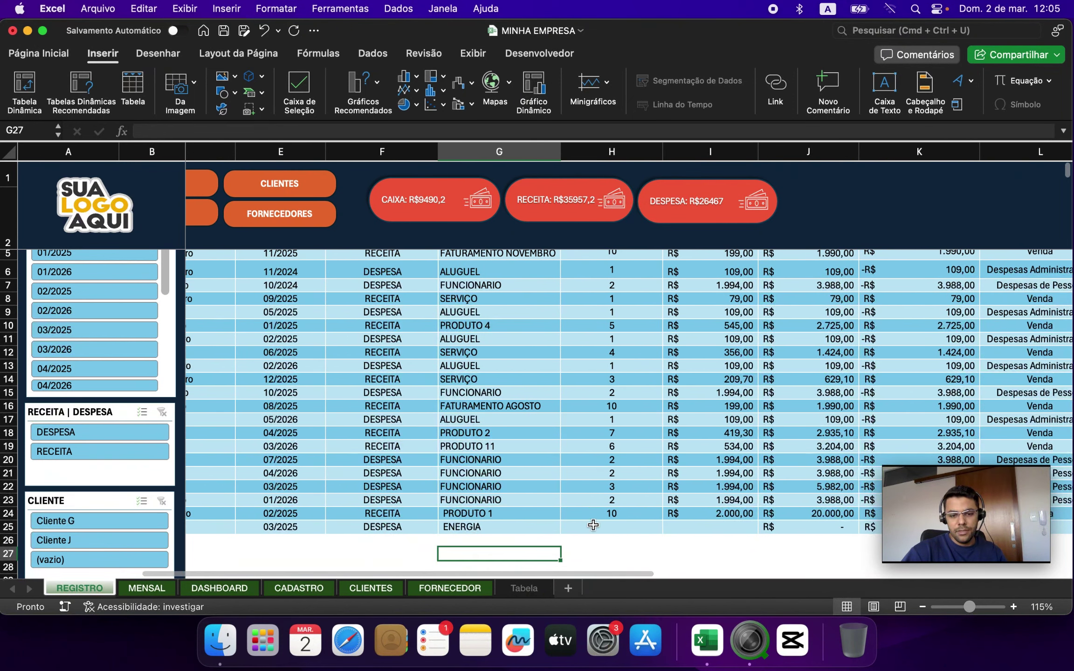
click(593, 527)
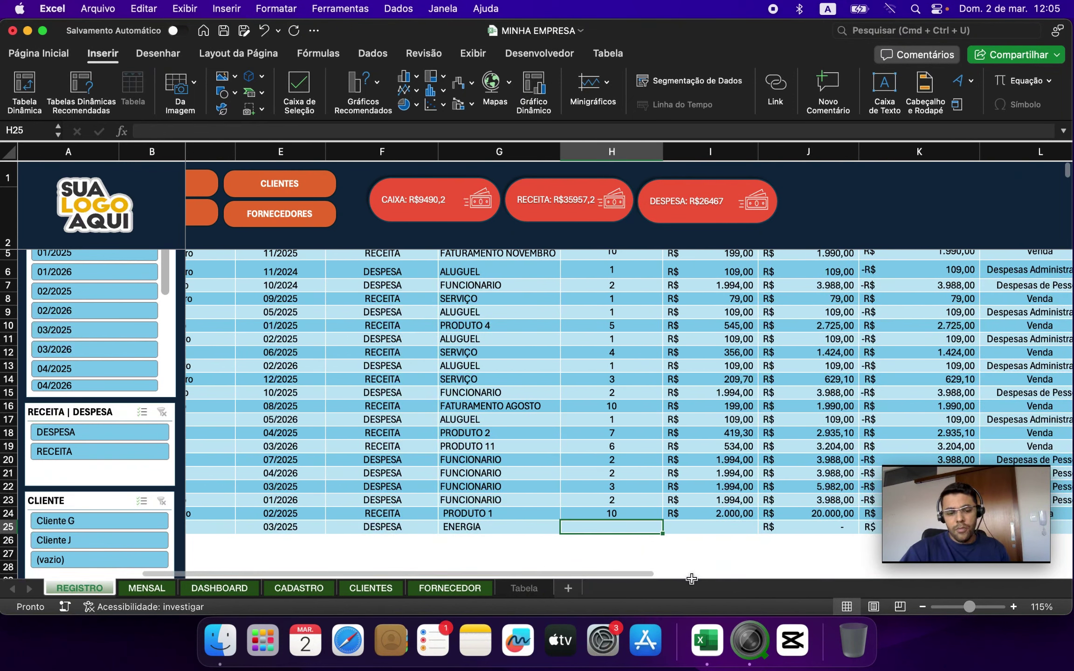
text(1)
scroll(611, 319, up, 2)
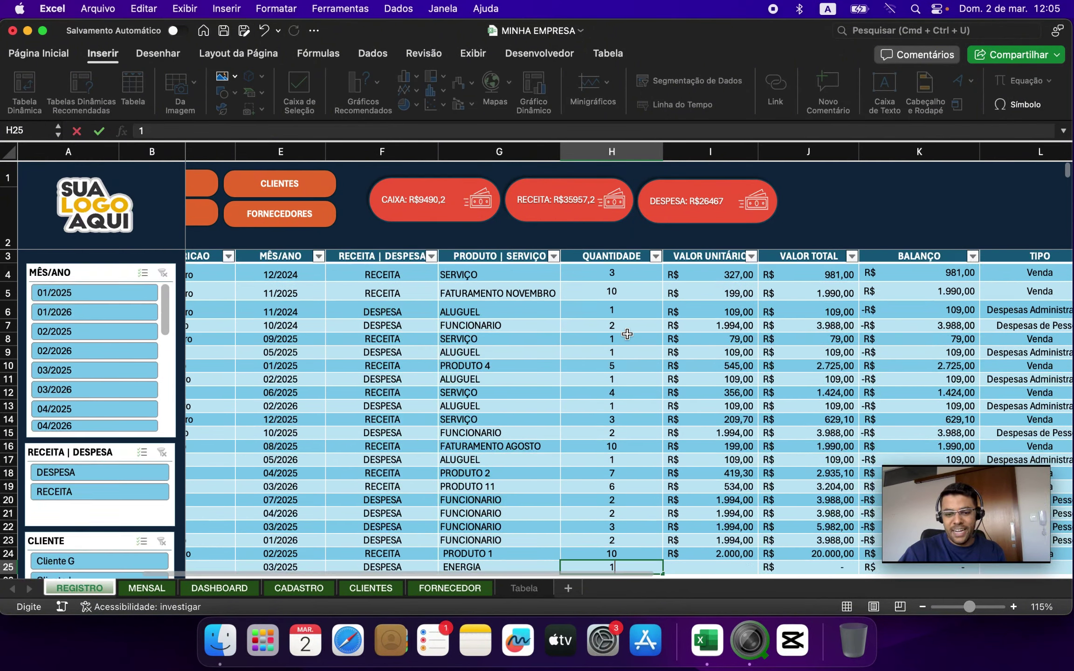
scroll(624, 419, down, 3)
click(582, 528)
scroll(414, 544, up, 1)
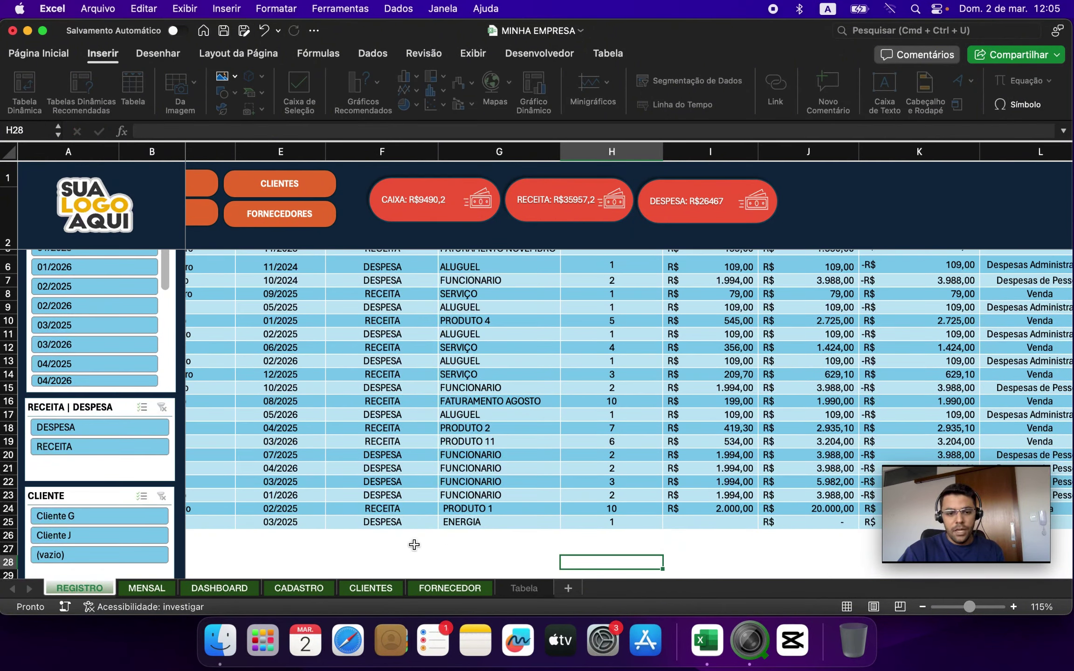
Set the RECEITA | DESPESA field of row 25 to RECEITA
click(406, 524)
text(RECEITA)
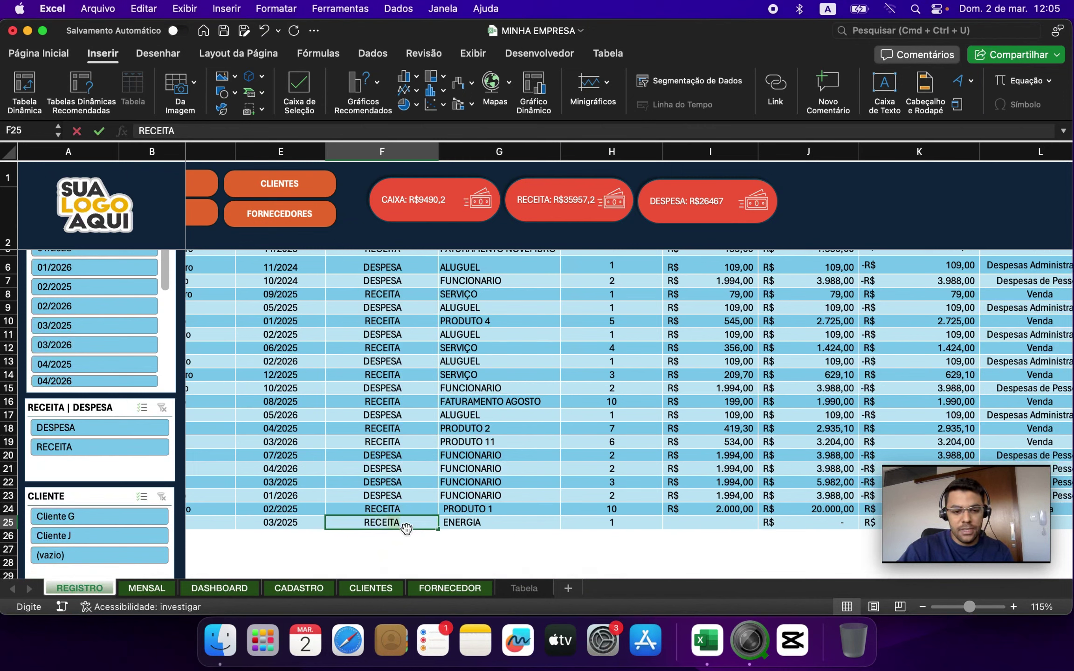
key(Tab)
Try "PRODUTO 2" as the product and 10 as the quantity of row 25, and undo both entries
text(PRODUTO 2)
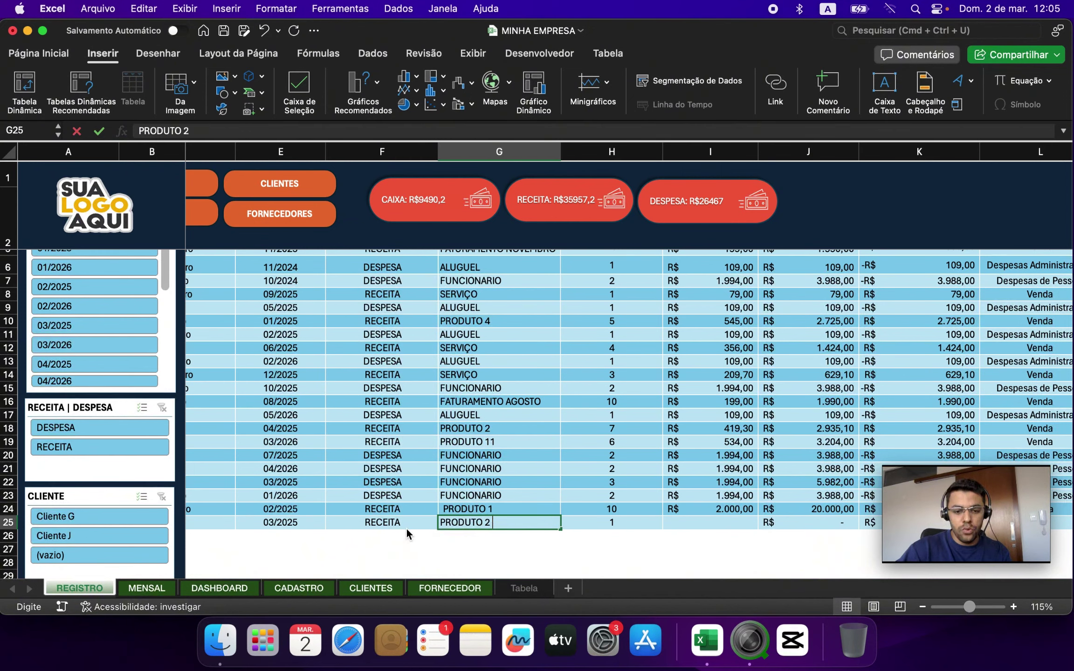
key(Tab)
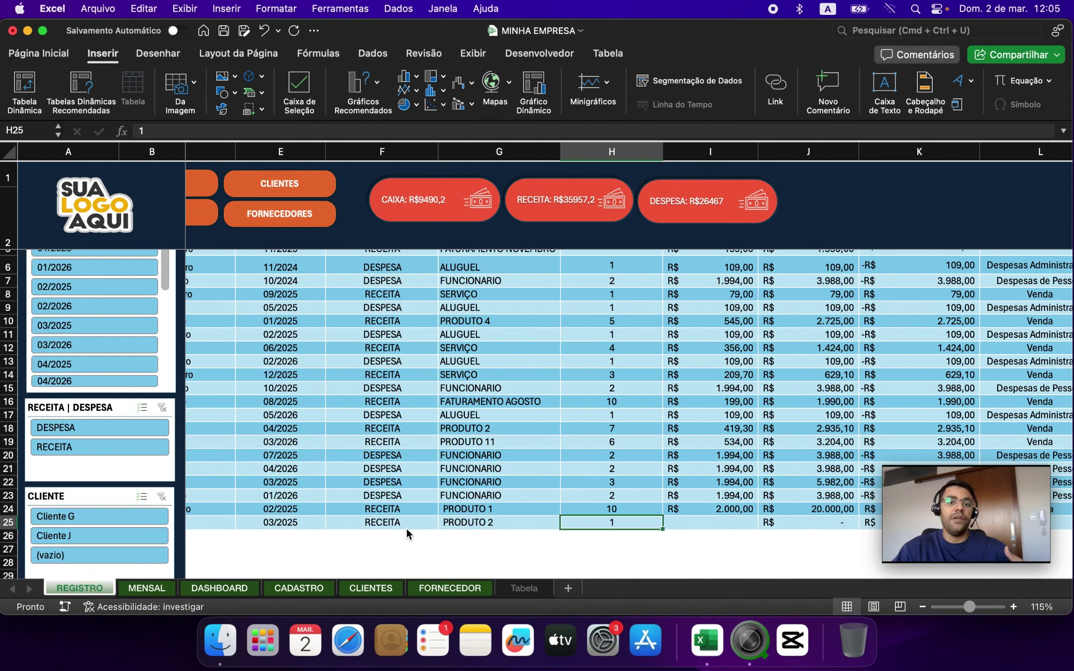
text(10)
key(Return)
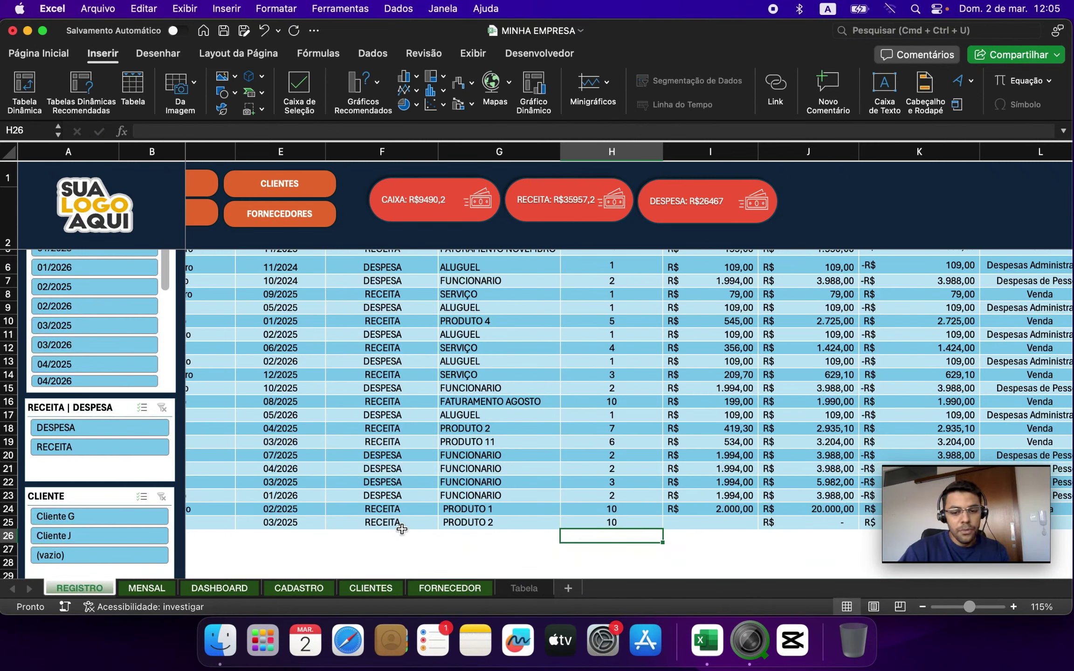
key(super+z)
key(super+z)
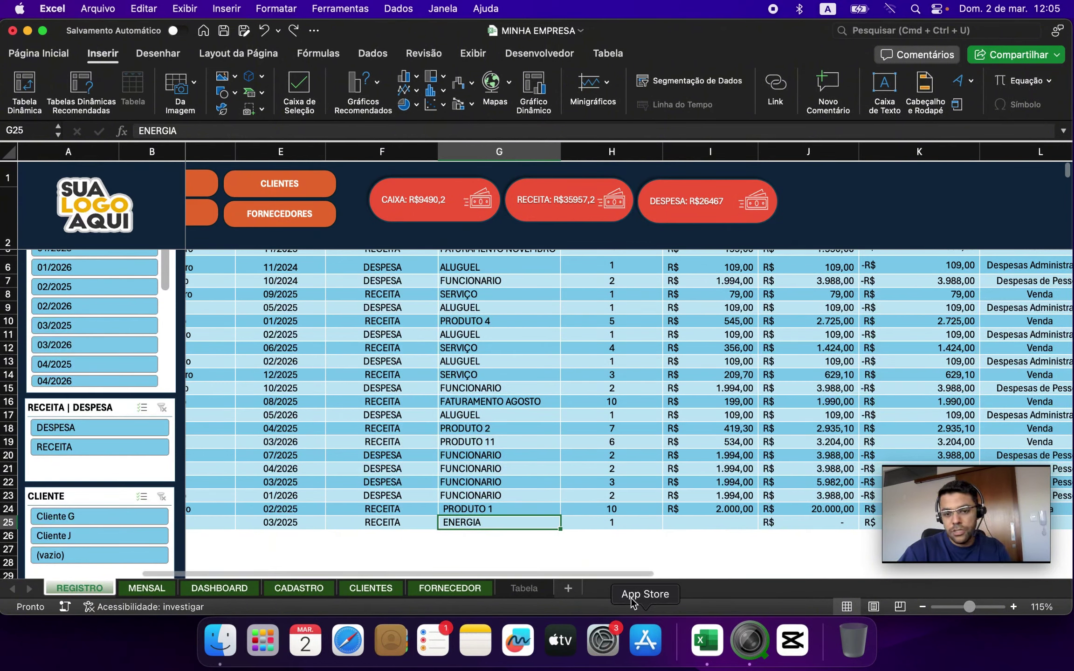
click(634, 547)
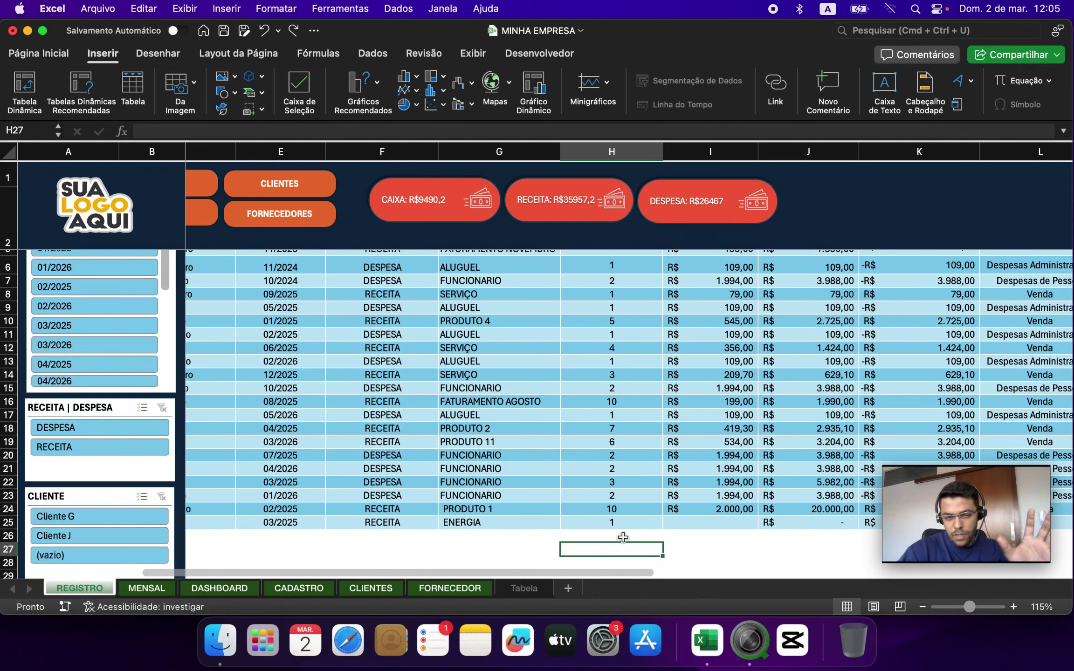
click(682, 523)
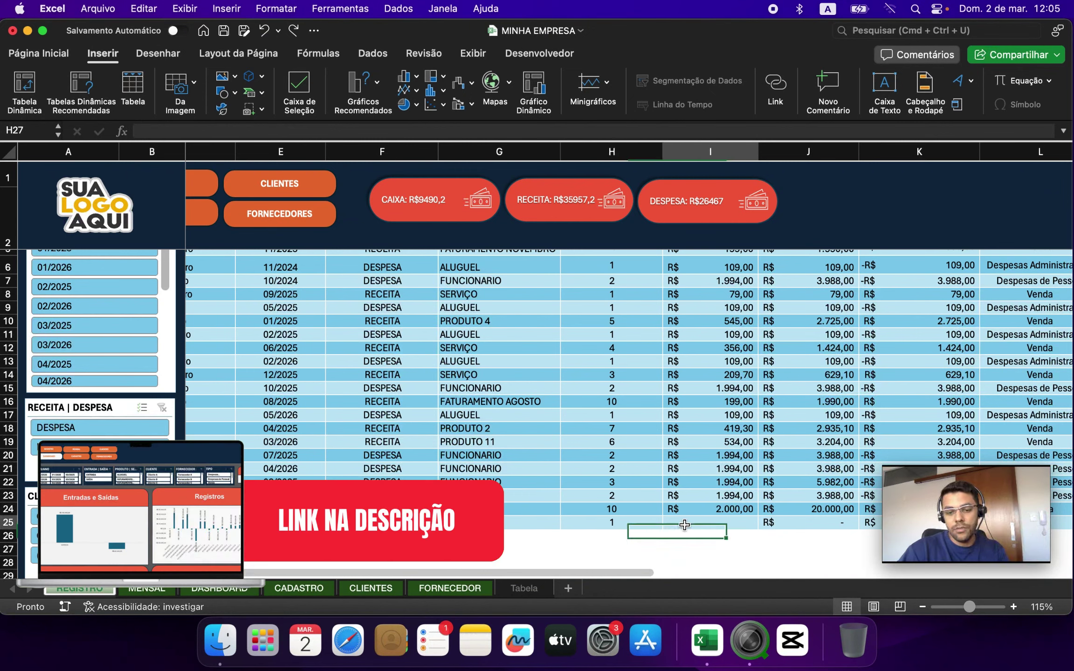
text(2.0)
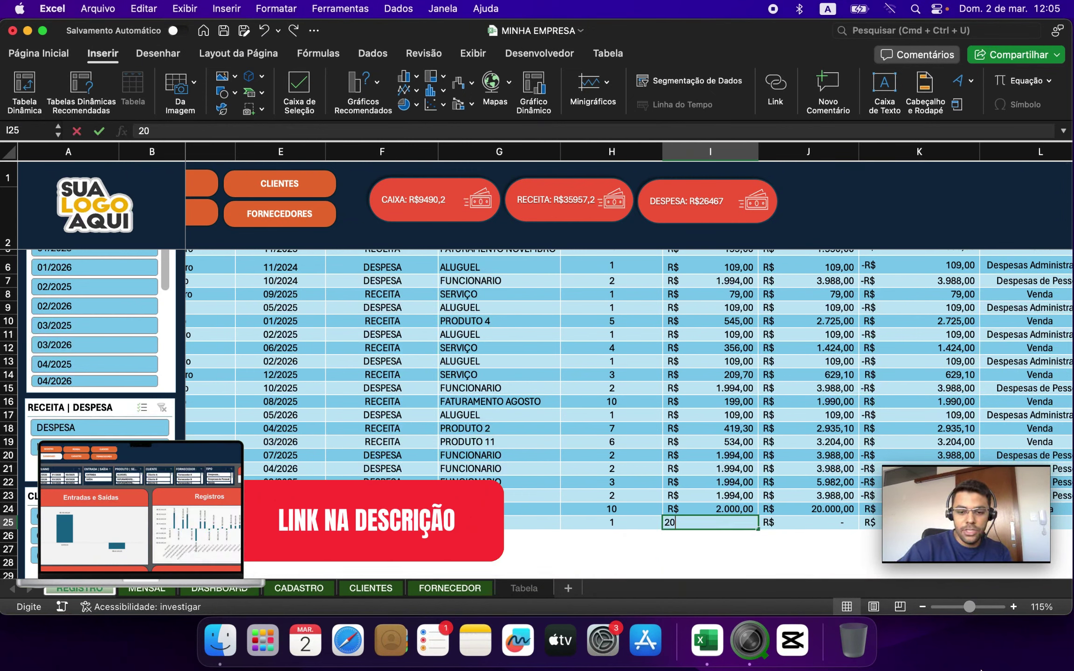
text(0)
key(Escape)
Set the RECEITA | DESPESA field of row 25 to DESPESA
click(417, 525)
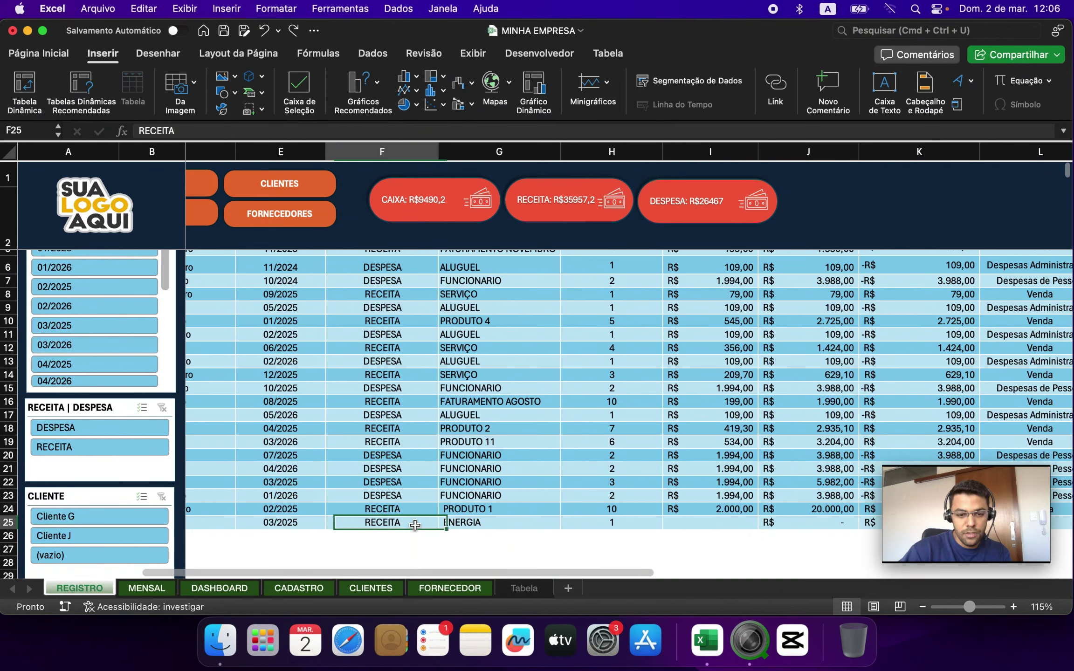
key(BackSpace)
key(alt+Down)
key(Return)
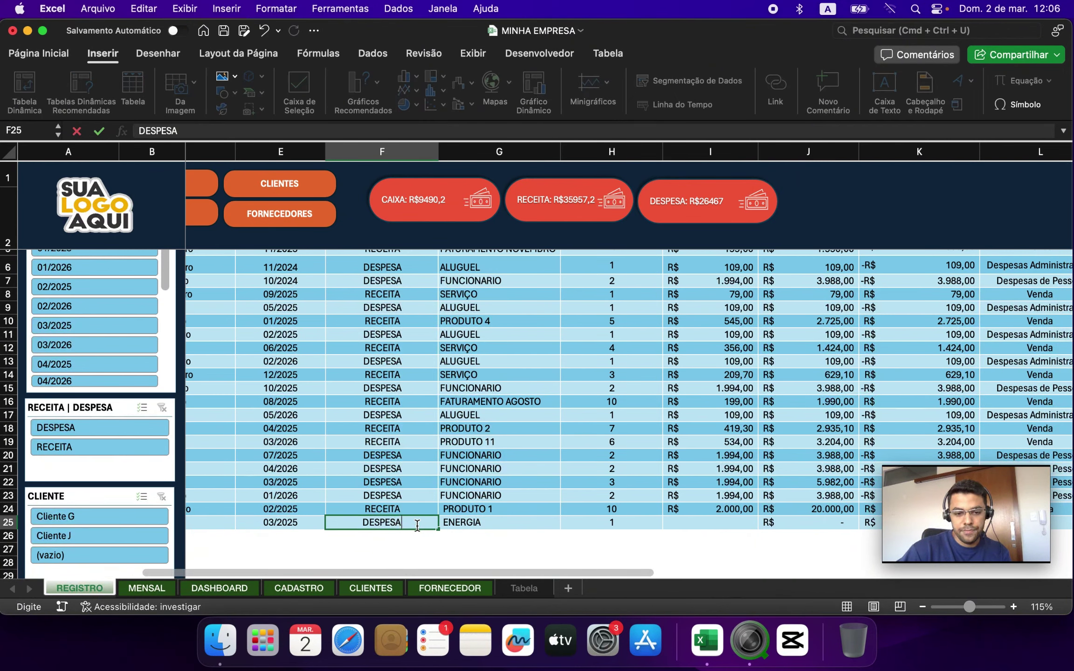
Enter 300 as the VALOR UNITÁRIO of the ENERGIA expense in cell I25
key(Tab)
text(300)
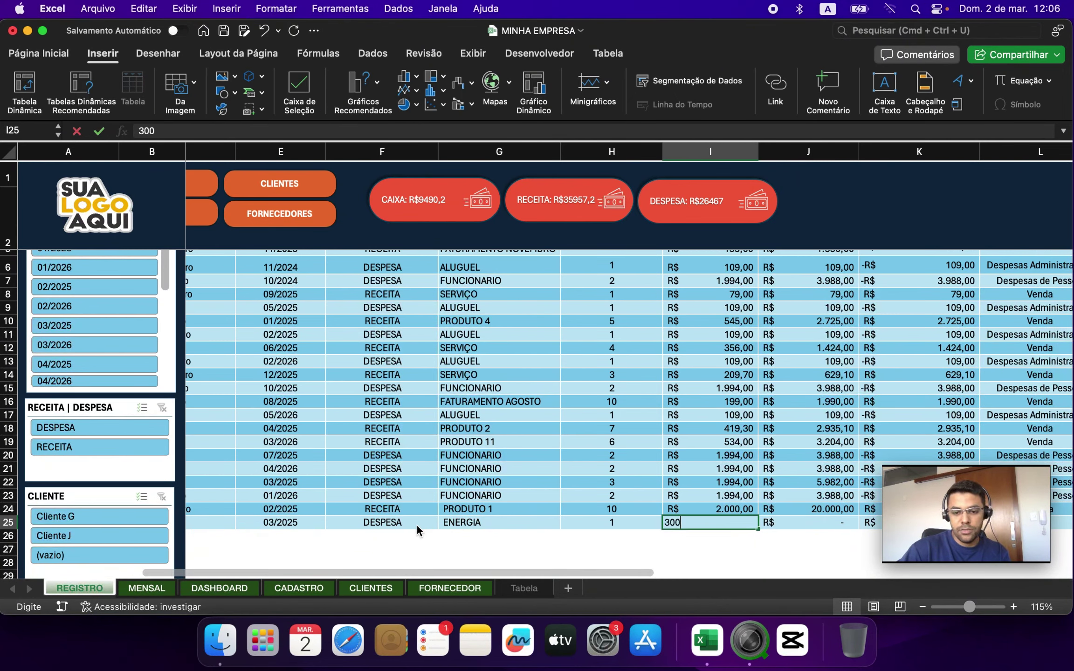
key(ctrl+Return)
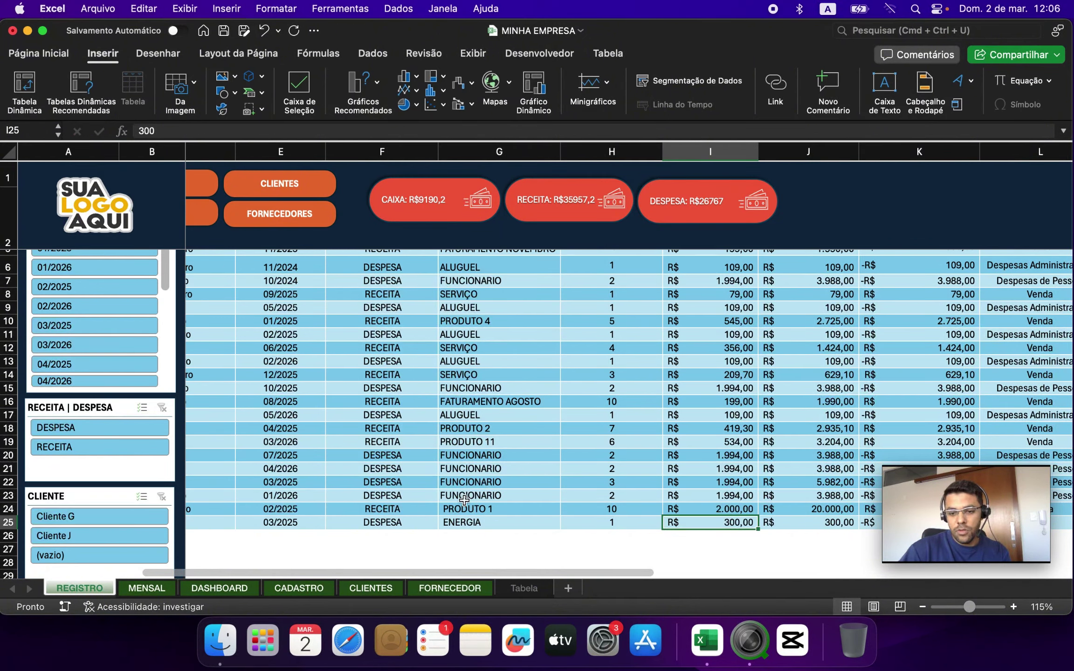
Check the VALOR TOTAL and the BALANÇO formula calculated for row 25
scroll(774, 536, down, 5)
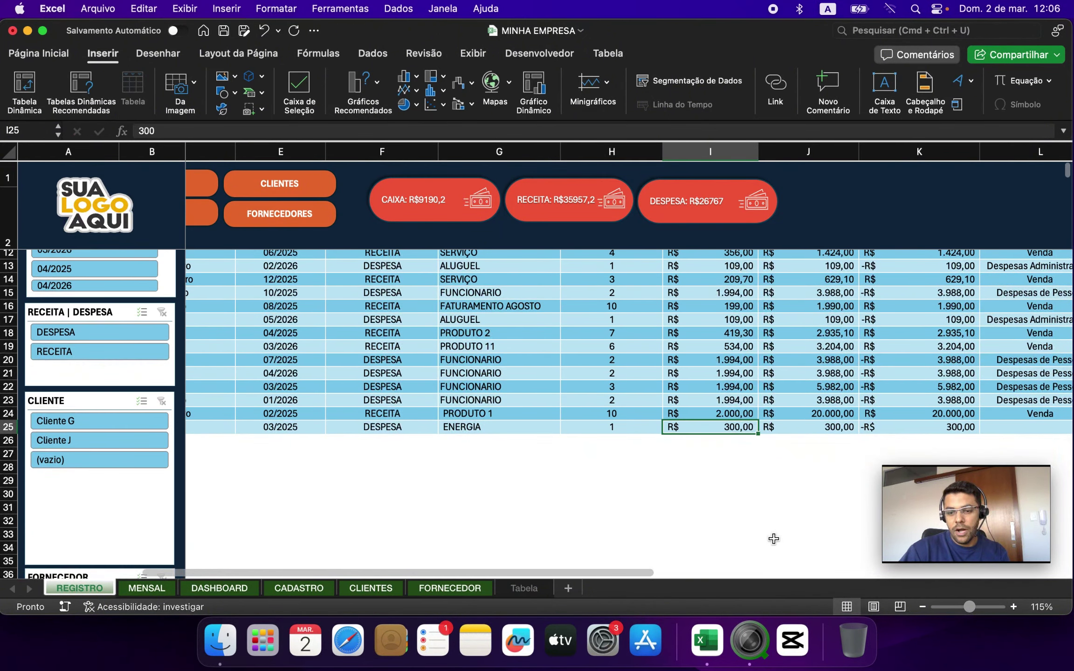
click(786, 466)
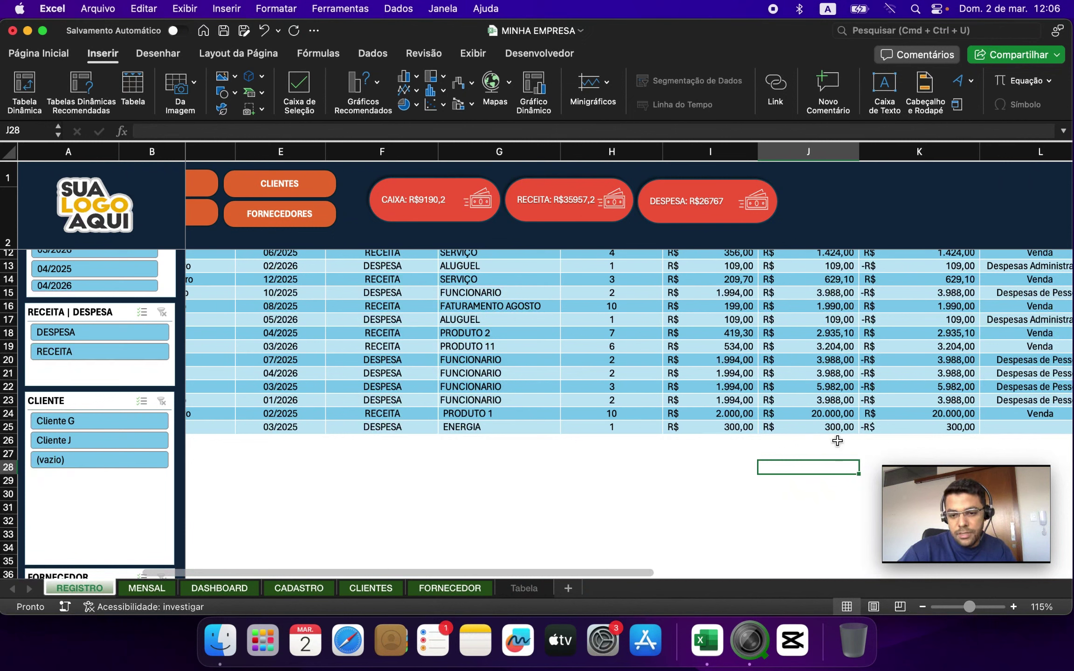
click(882, 430)
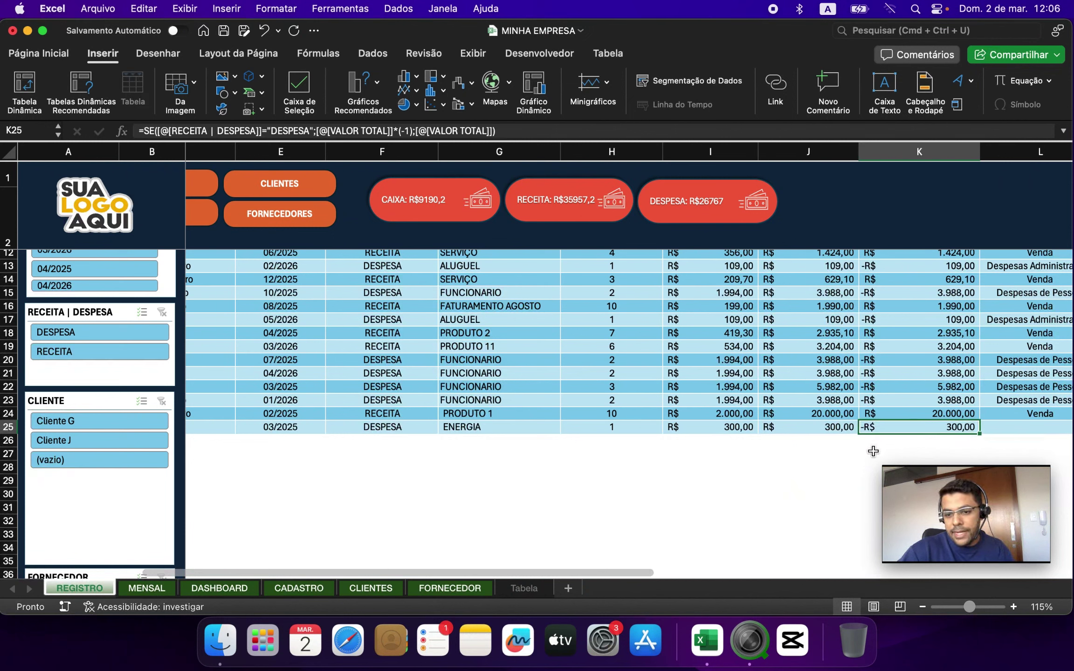
click(873, 451)
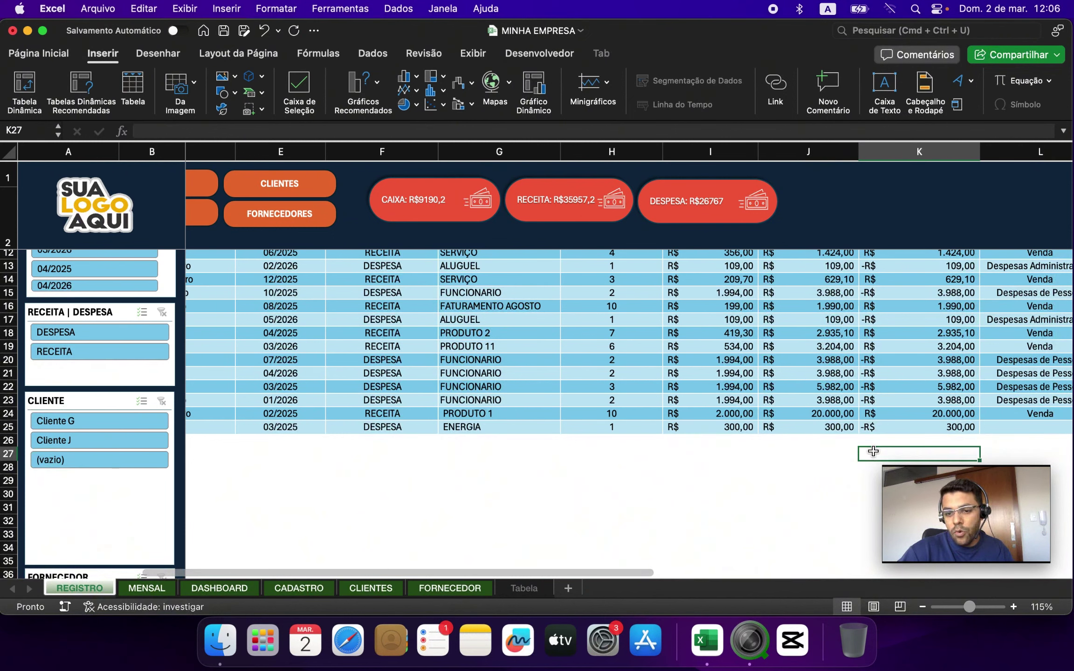
Try RECEITA as the type of row 25 and undo the change, keeping the 300 unit value
click(395, 430)
text(RECEITA)
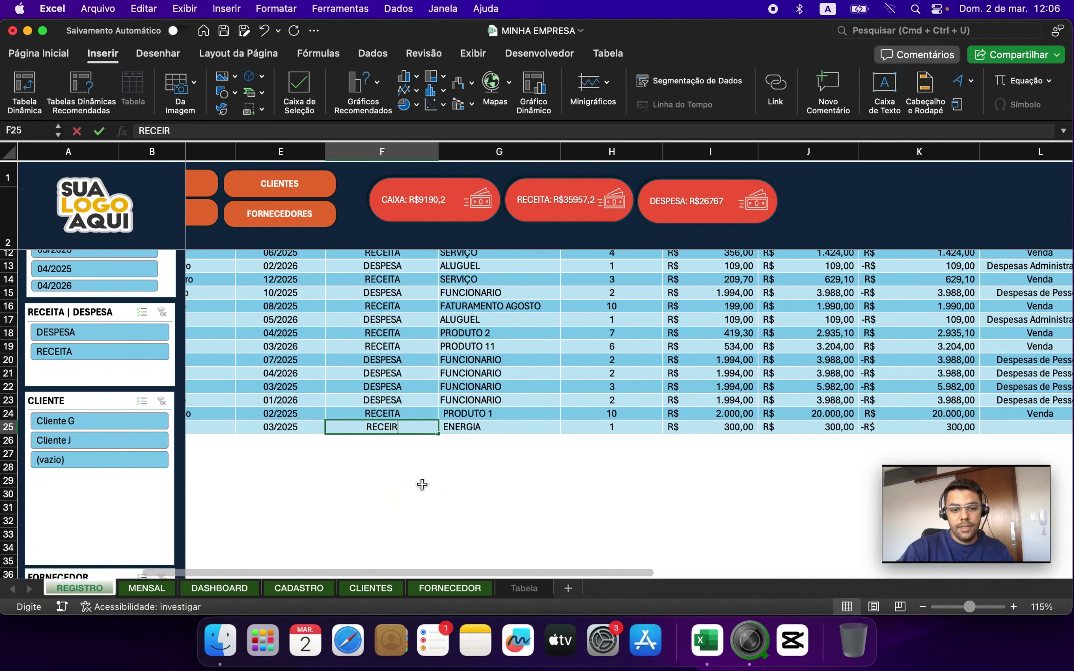
key(Return)
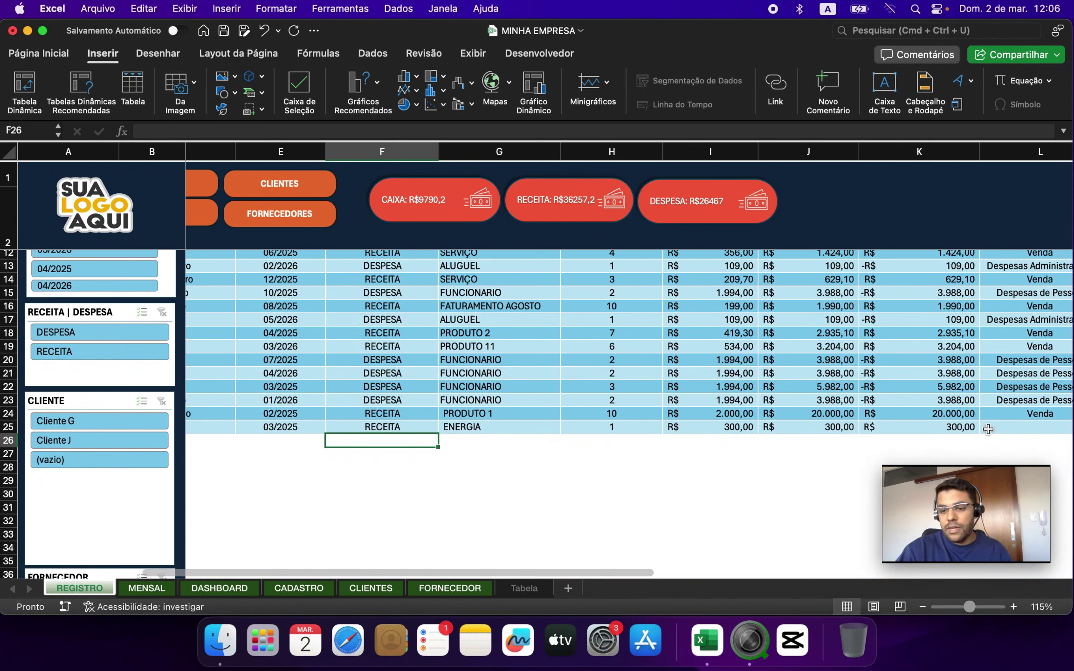
click(960, 427)
key(super+z)
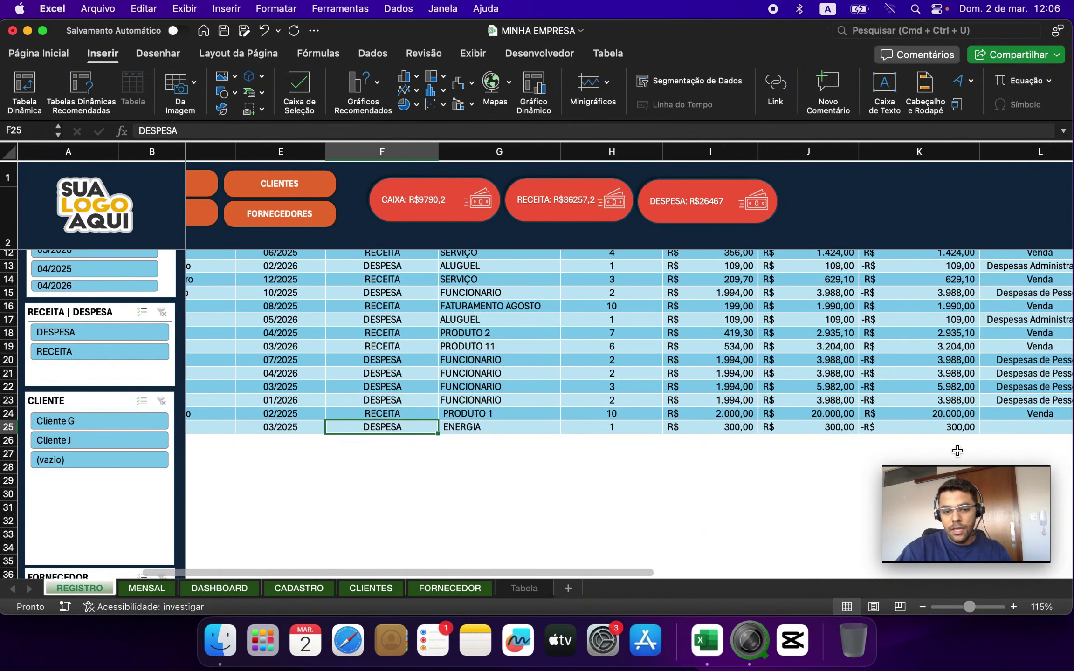
key(super+z)
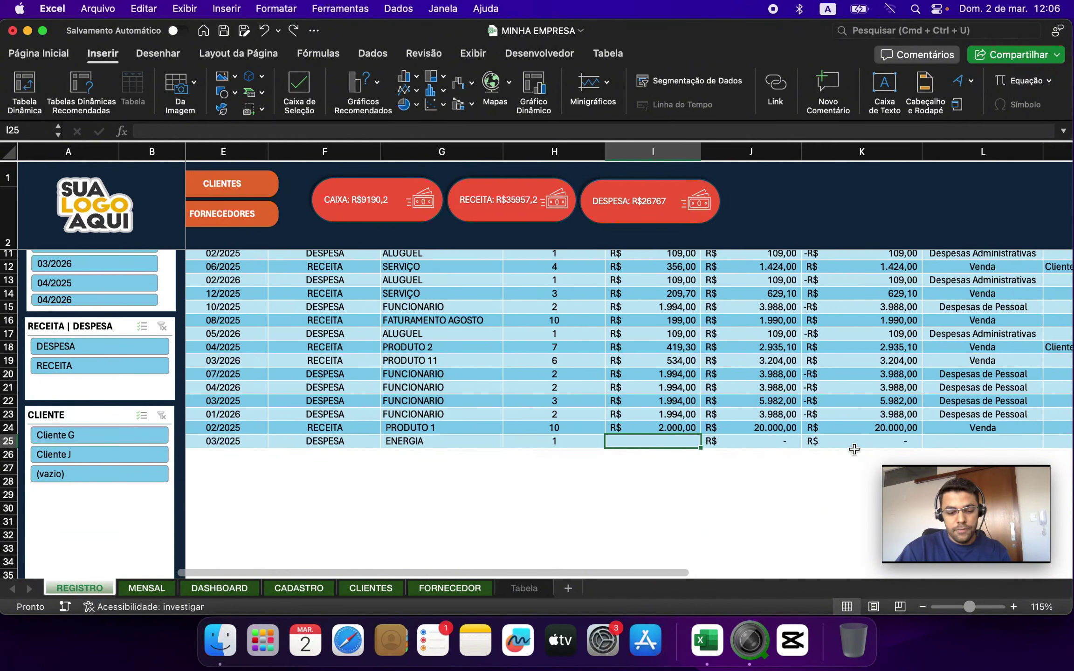
key(super+y)
key(super+a)
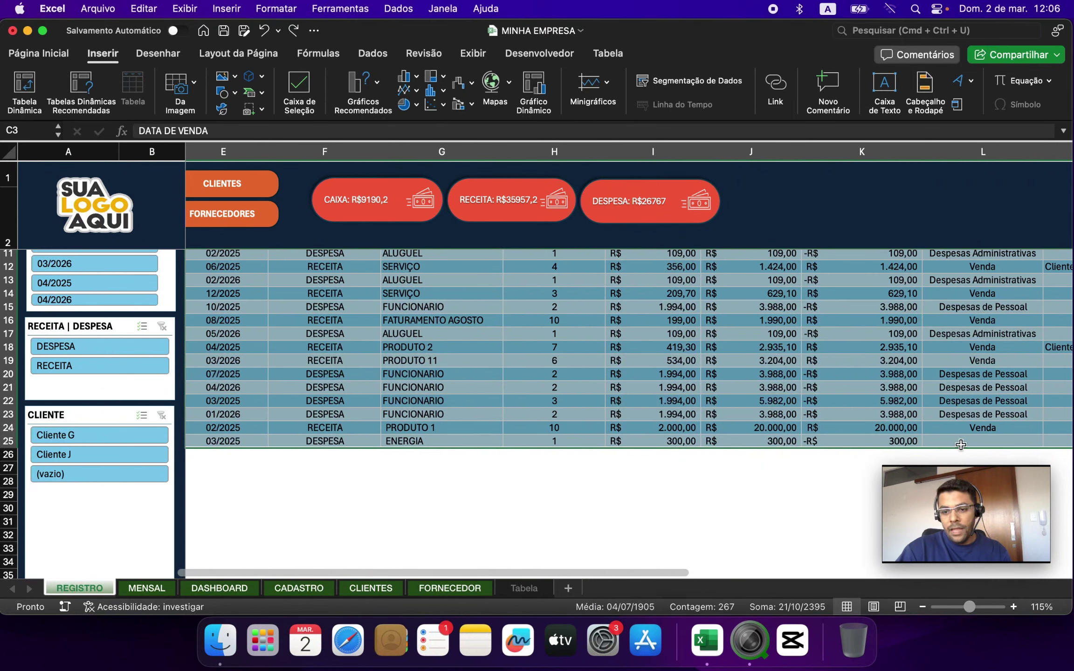
Review the VALOR UNITÁRIO, VALOR TOTAL and BALANÇO columns at the beginning of the REGISTRO table
click(960, 444)
scroll(792, 372, up, 5)
click(688, 257)
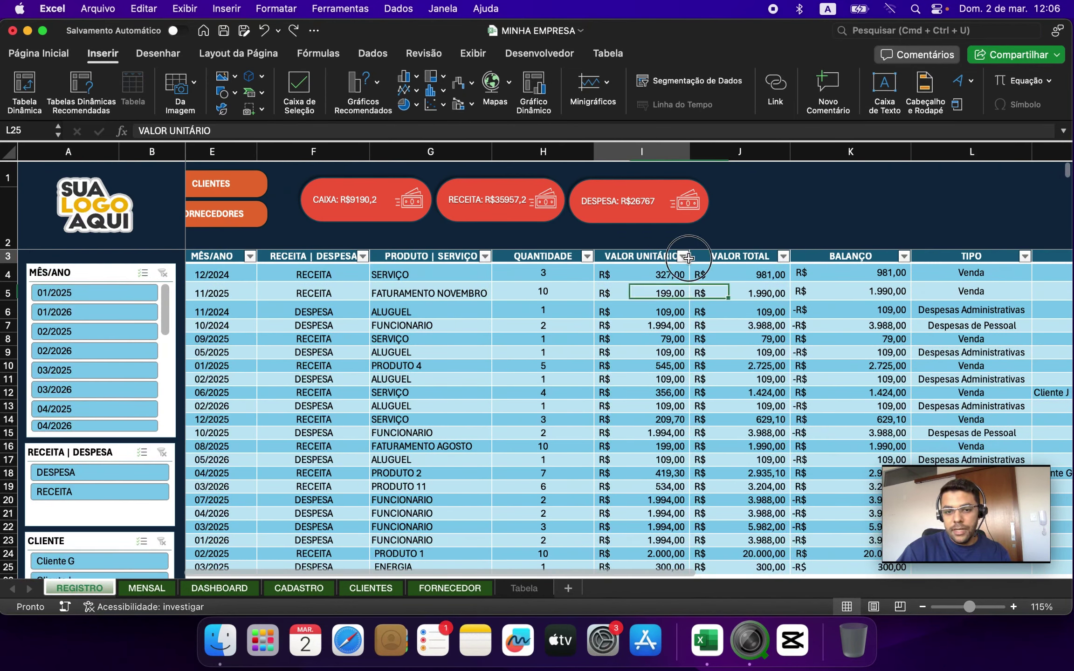
drag(688, 258, 798, 263)
click(894, 274)
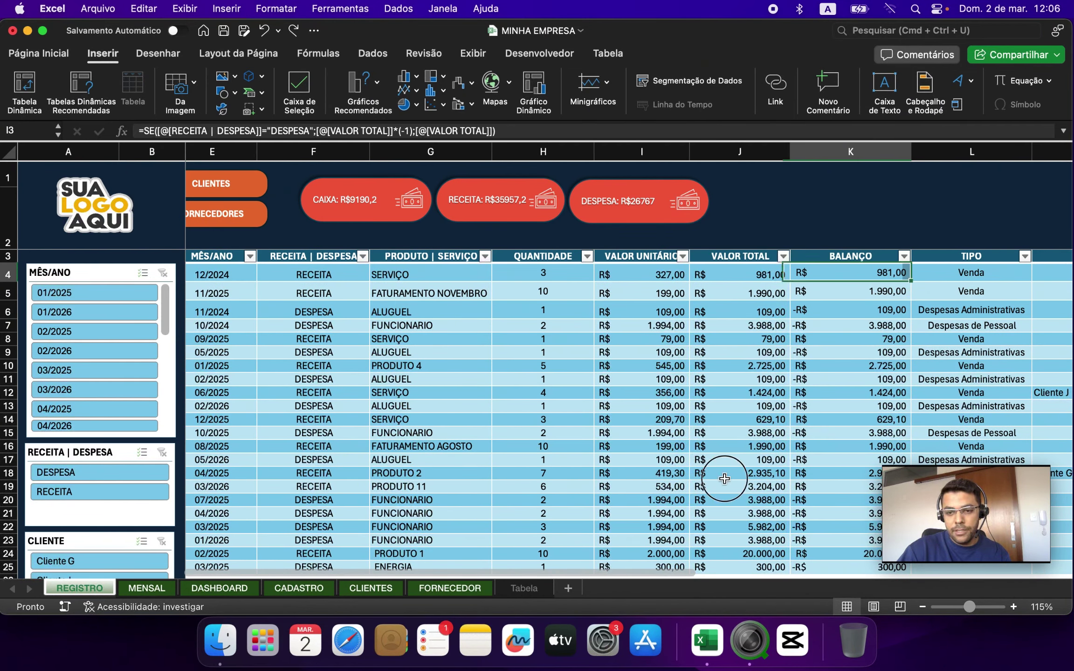
Fill the VALOR TOTAL and BALANÇO cells in rows 4 to 25 with the dark blue theme colour
drag(723, 479, 704, 558)
drag(888, 366, 851, 272)
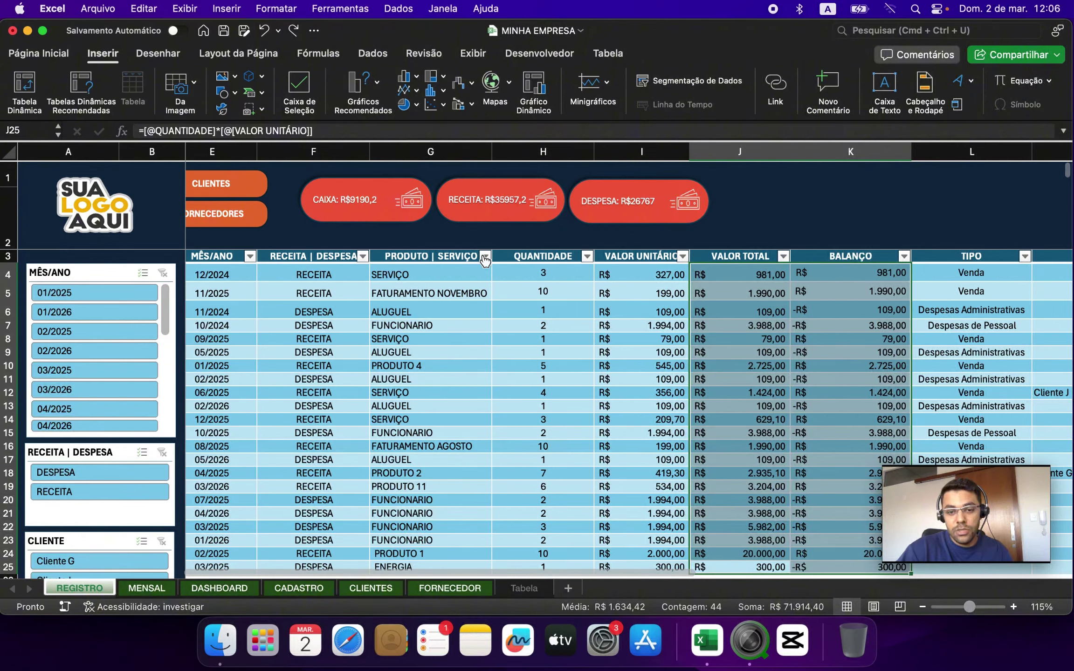
click(51, 55)
click(51, 55)
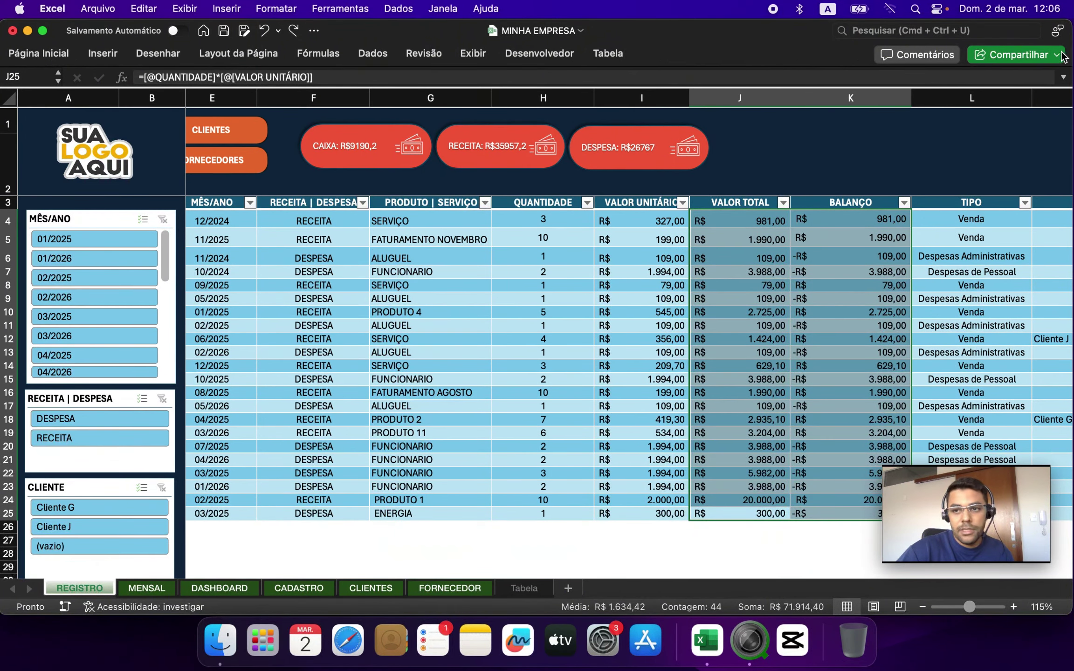
click(61, 55)
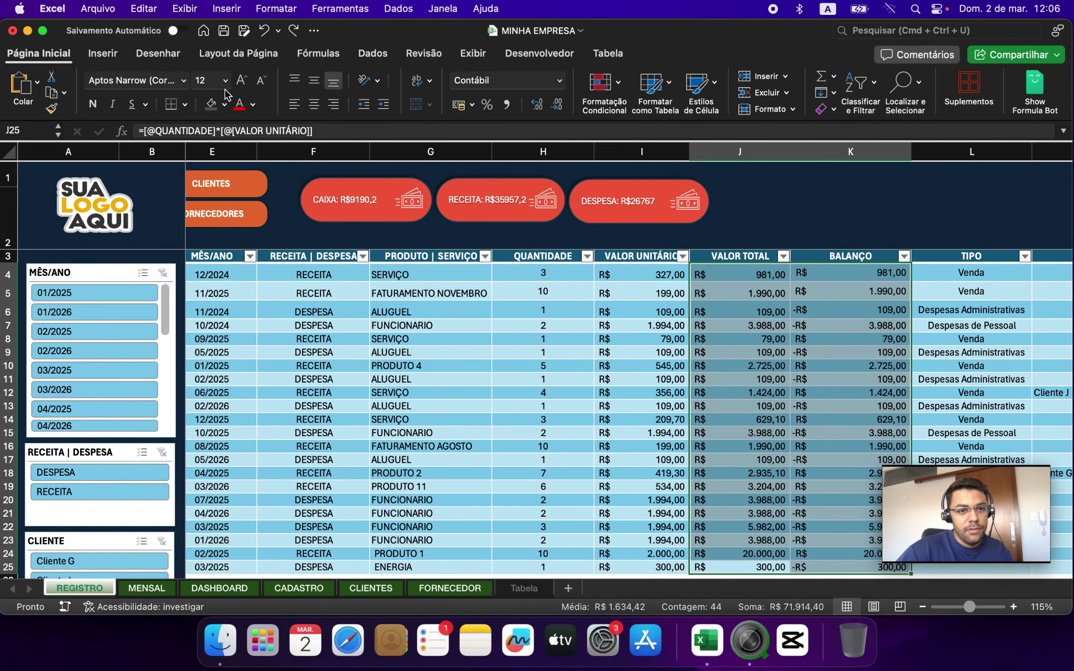
click(224, 104)
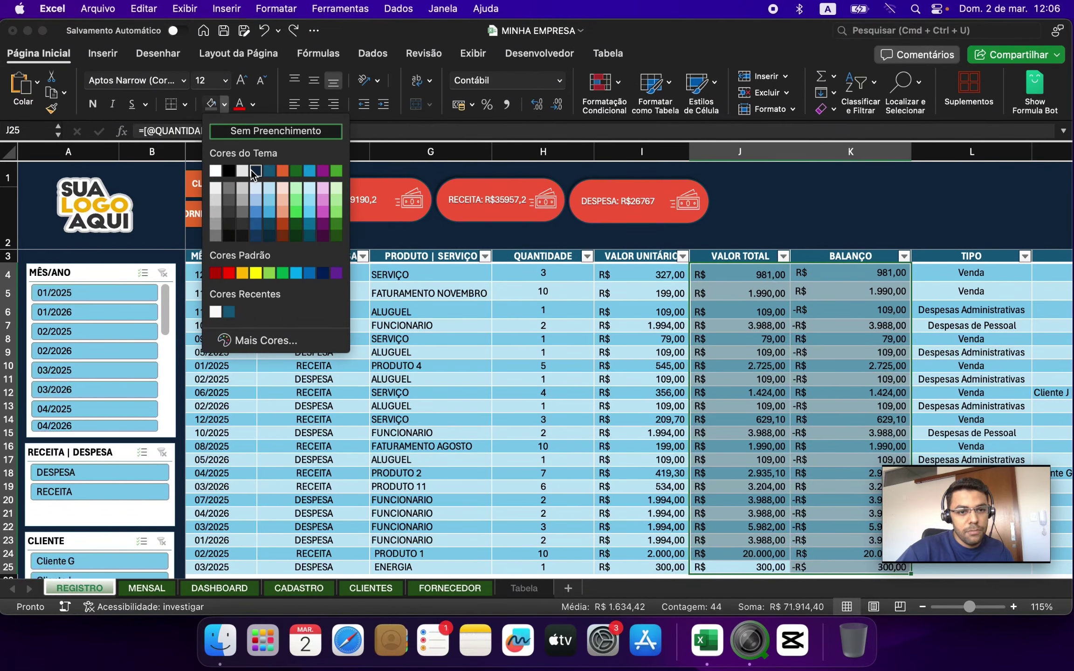
key(Escape)
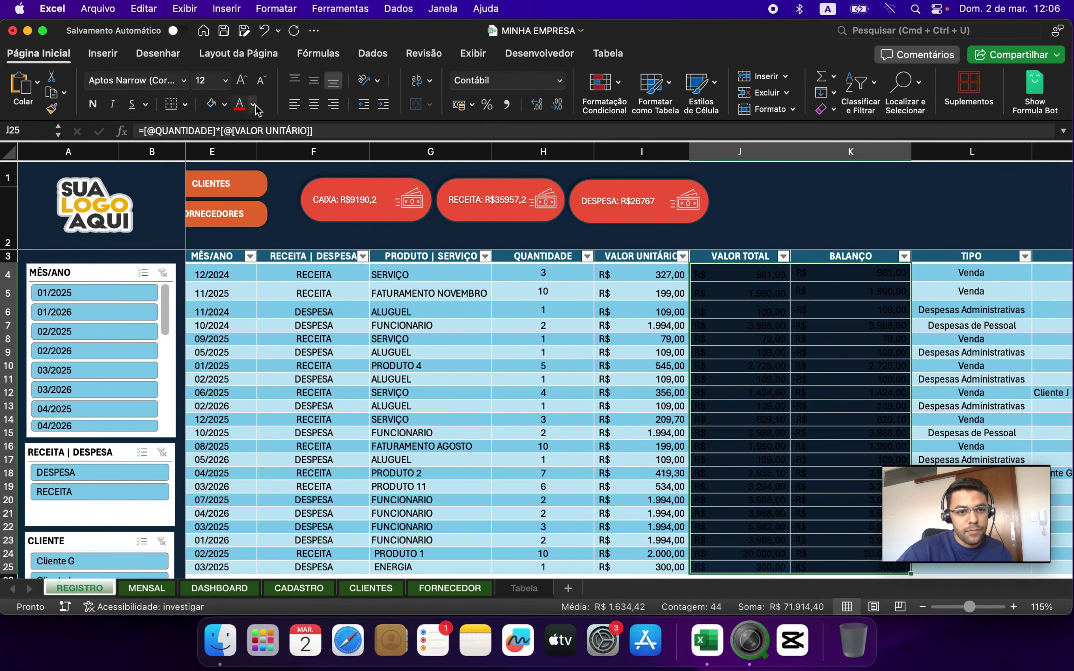
Set the font colour of the VALOR TOTAL and BALANÇO cells to white
click(252, 105)
click(246, 132)
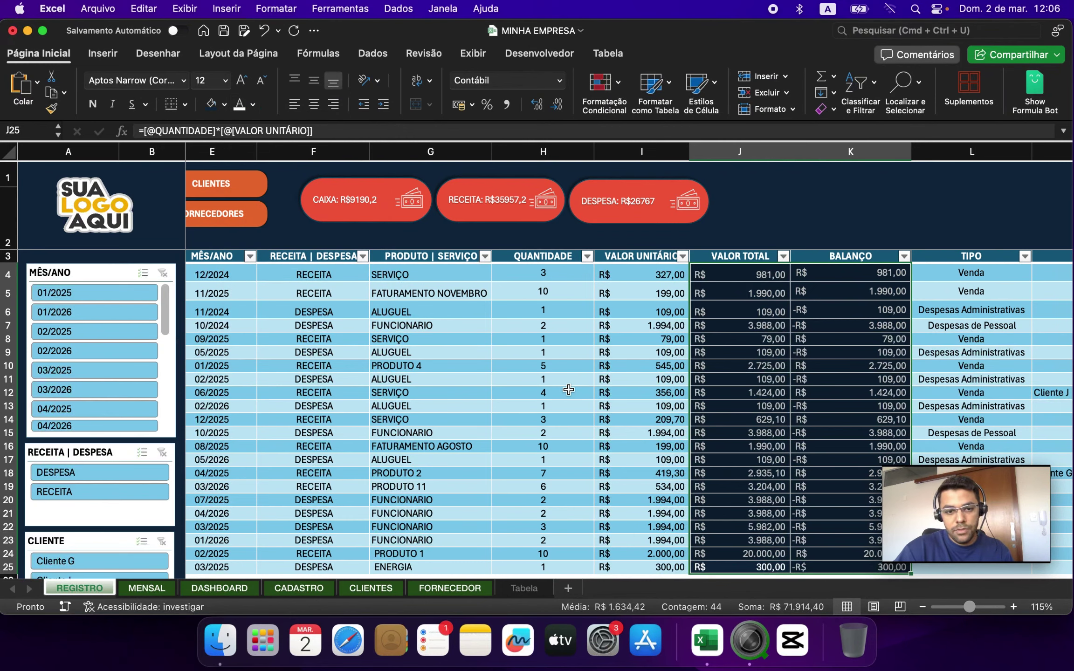
click(565, 397)
Review the TIPO column and view the category options available for row 9
scroll(565, 397, right, 5)
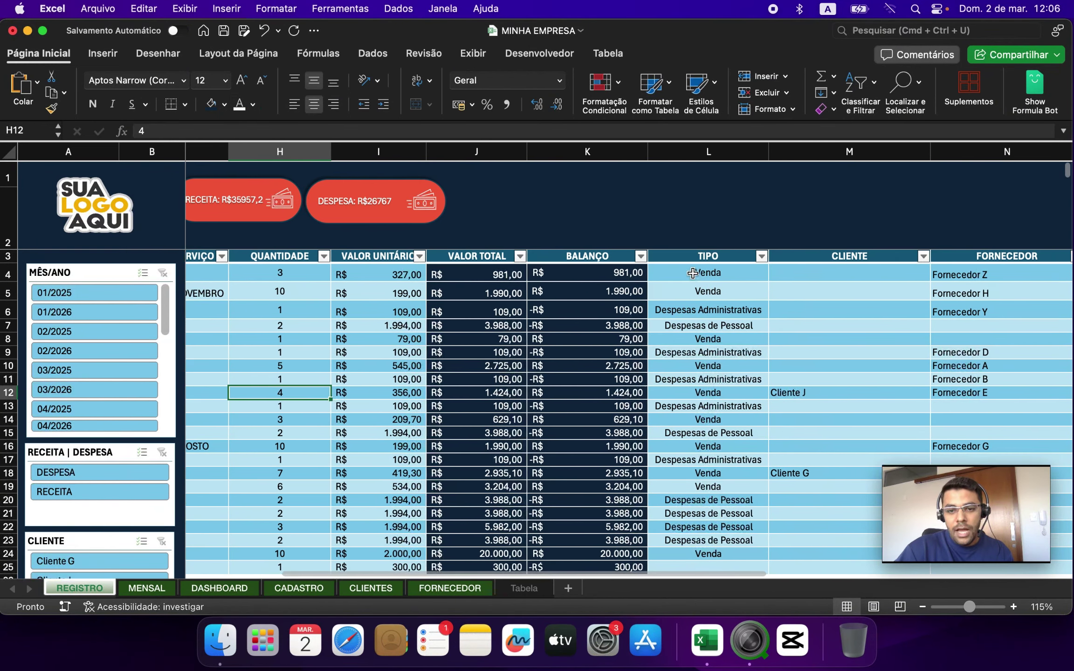
click(475, 275)
click(707, 356)
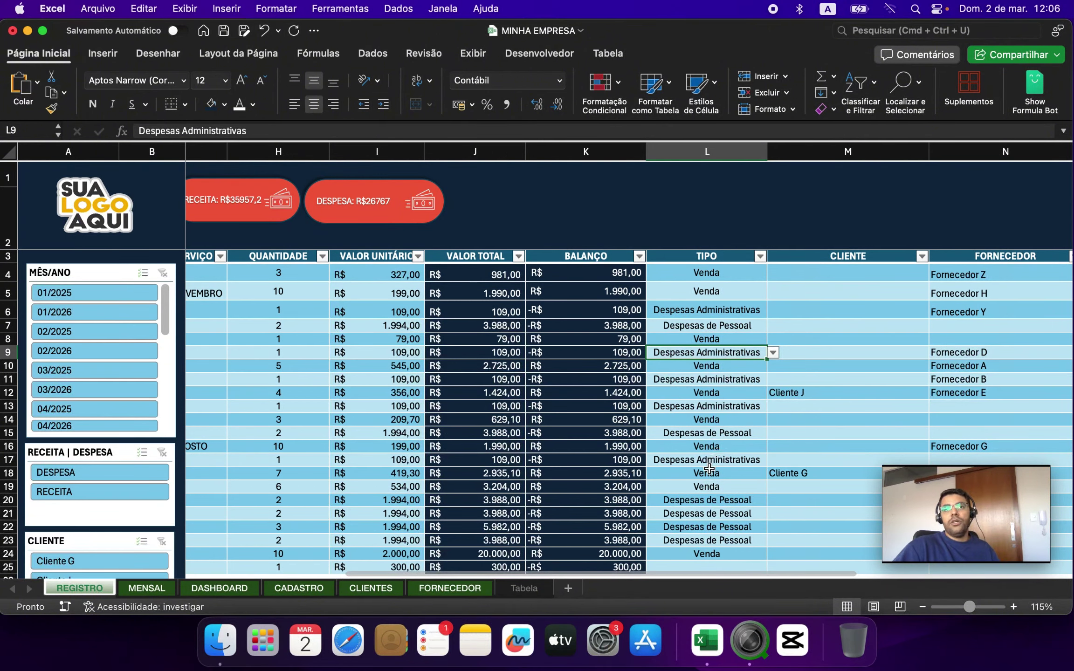
scroll(703, 438, down, 1)
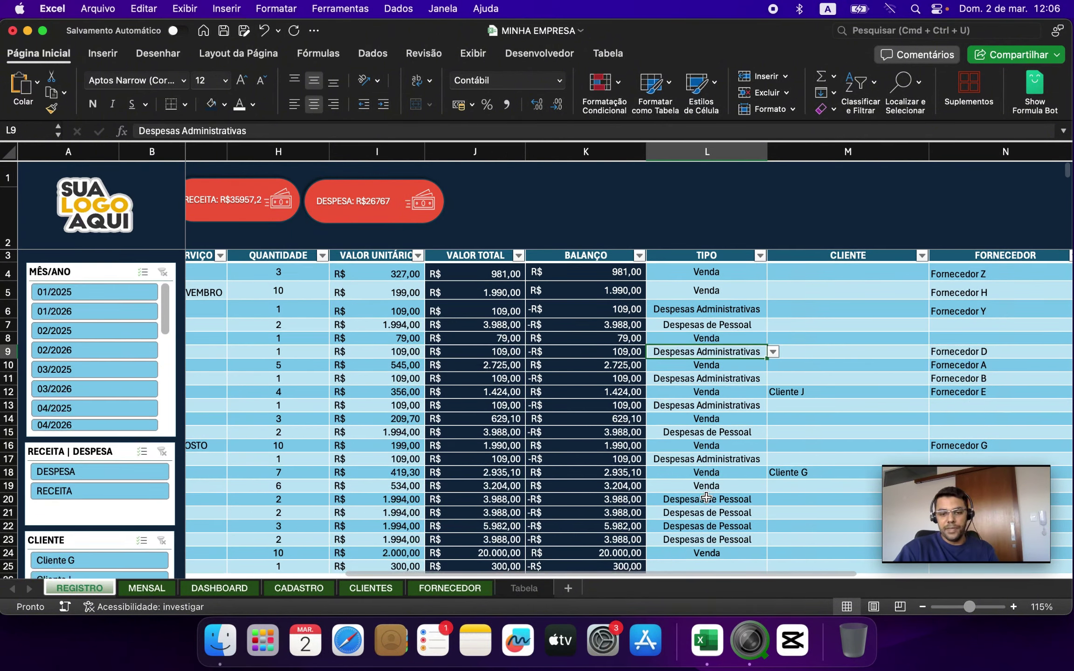
click(773, 349)
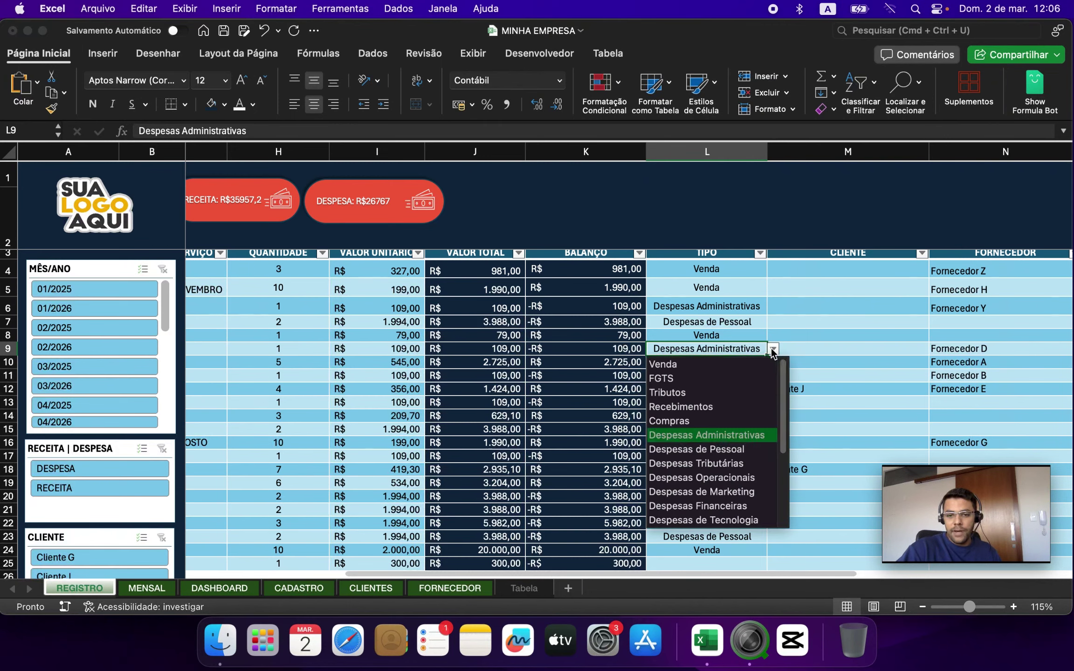
key(Escape)
Browse the TIPO options for row 25 in cell L25 without choosing one
click(729, 564)
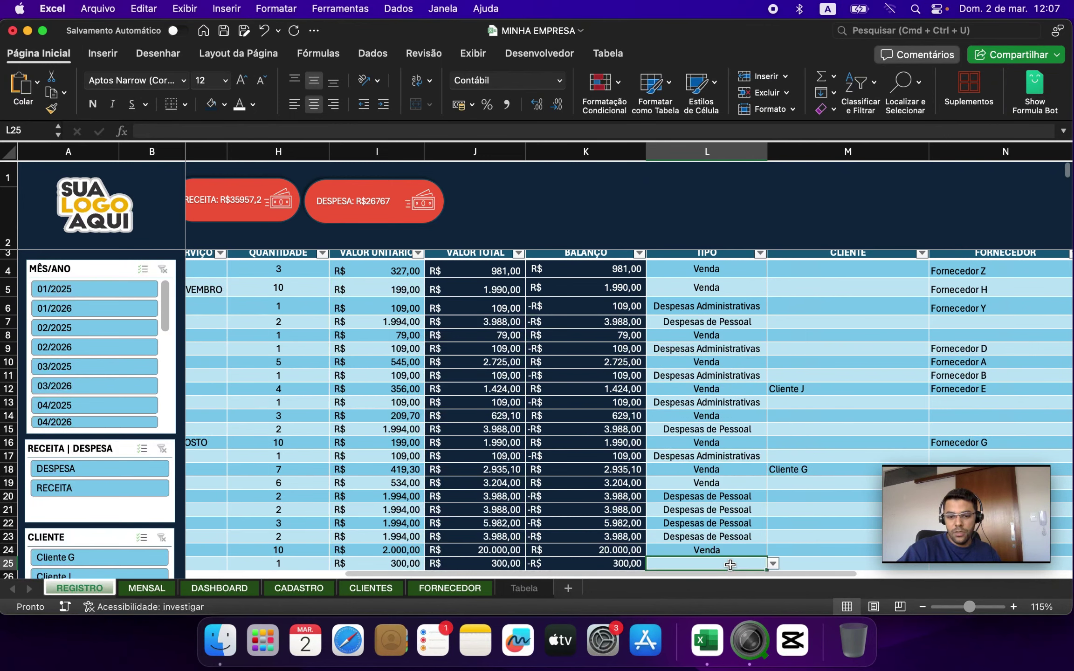
scroll(745, 550, down, 3)
click(772, 533)
scroll(824, 536, down, 3)
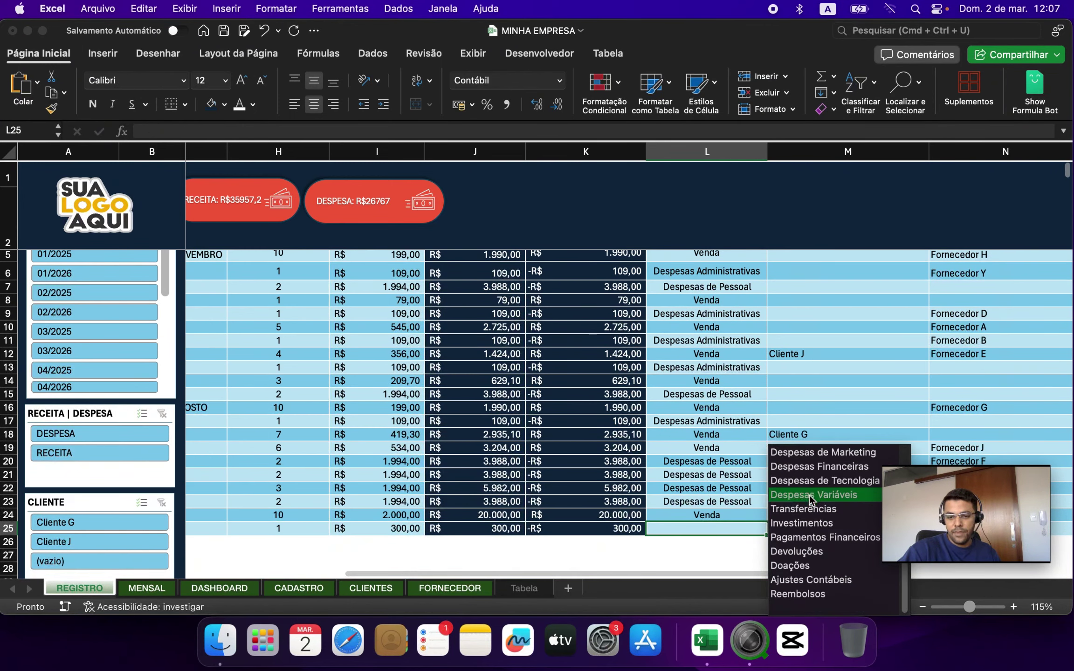
scroll(825, 536, up, 3)
key(Escape)
Open the CADASTRO sheet and go to its TIPO DE MOVIMENTAÇÃO table
drag(714, 573, 327, 568)
click(372, 220)
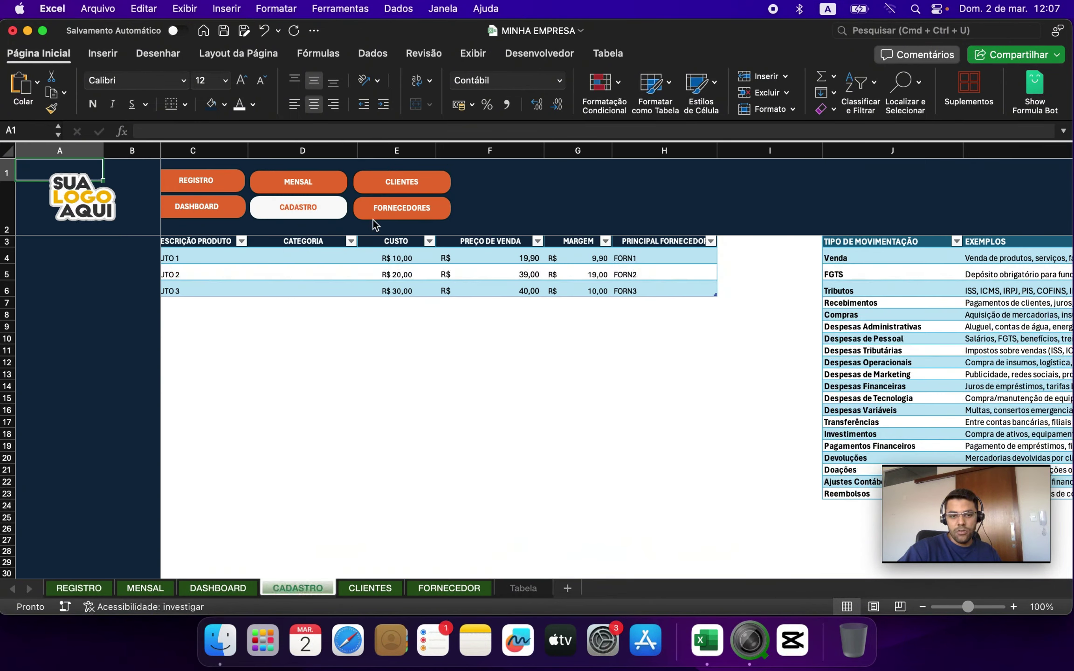
drag(232, 340, 410, 349)
drag(552, 574, 942, 569)
Examine the movement types and their EXEMPLOS descriptions, including Venda and Despesas de Pessoal
drag(354, 255, 419, 433)
drag(470, 256, 484, 362)
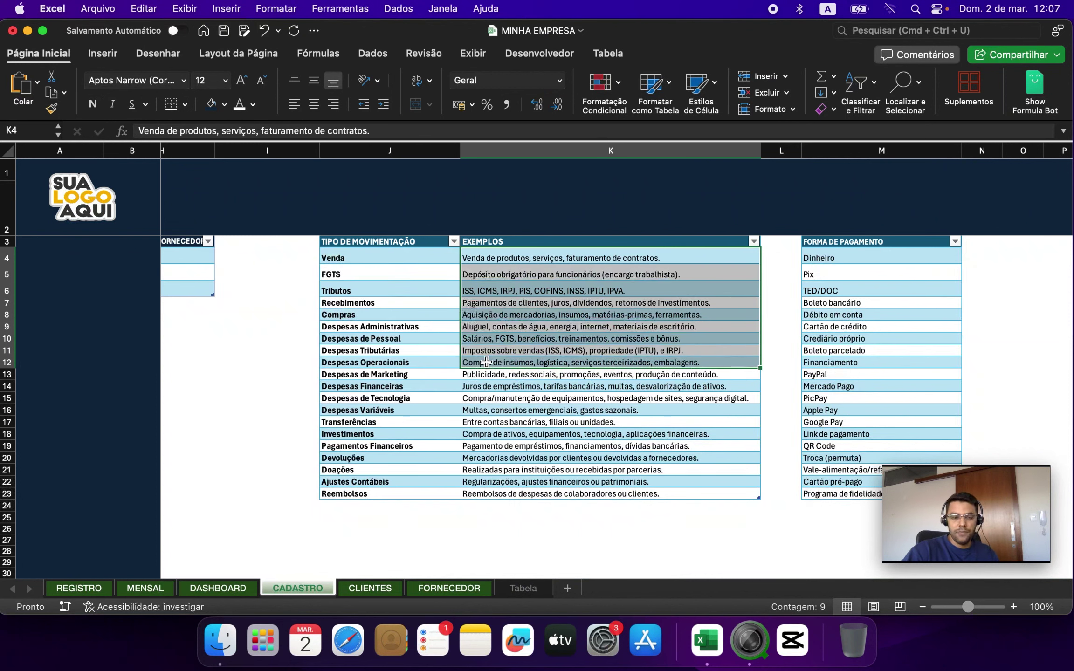
click(365, 255)
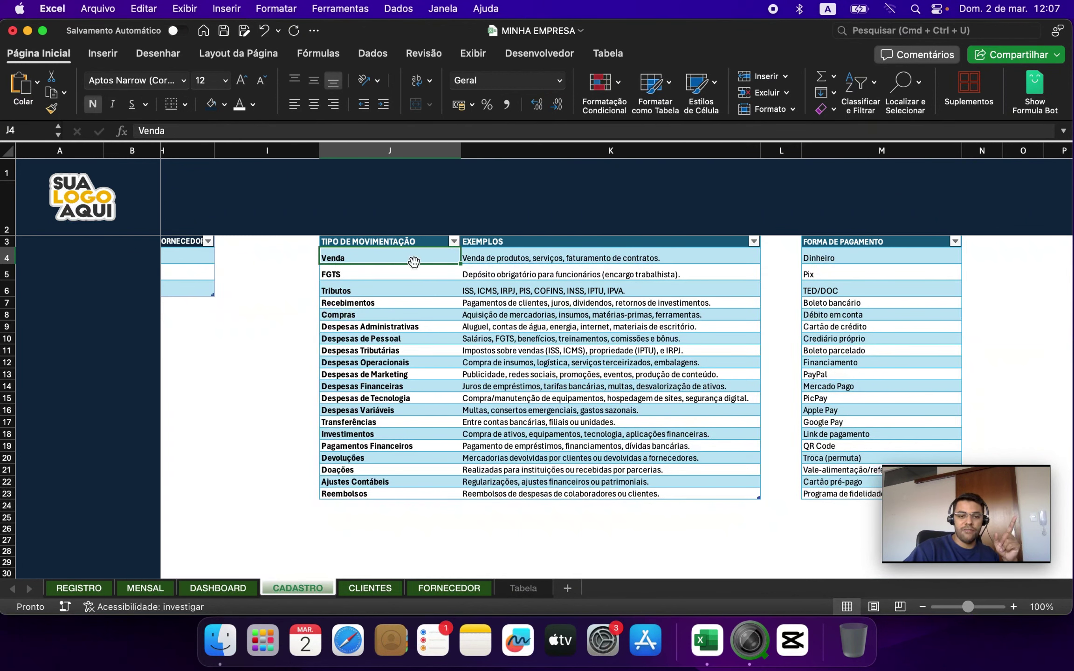
click(475, 252)
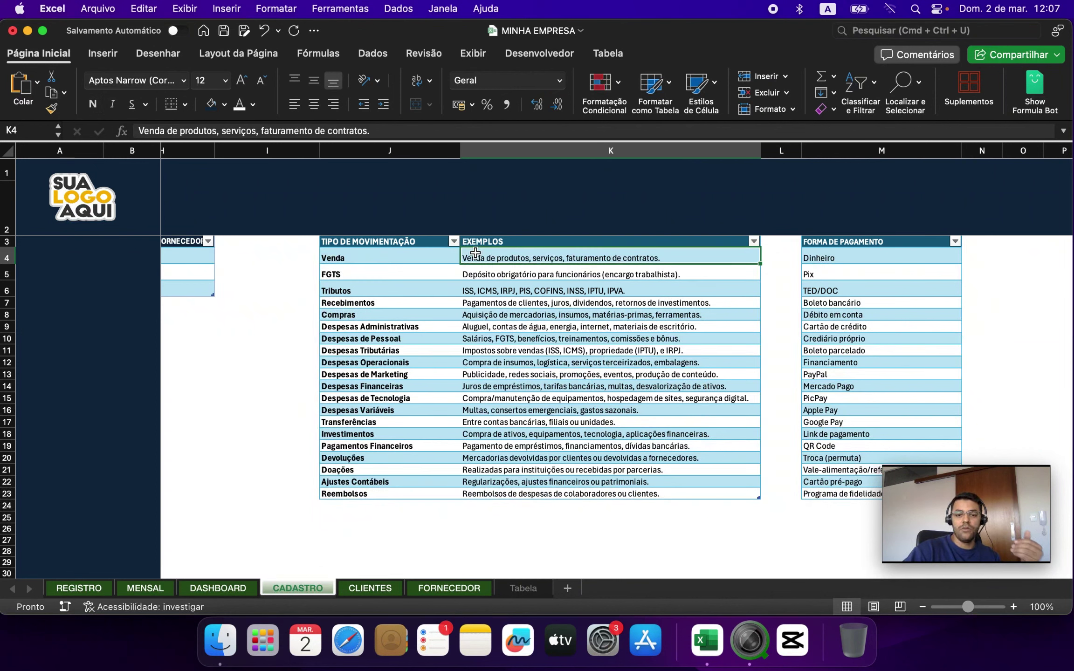
click(381, 352)
click(366, 338)
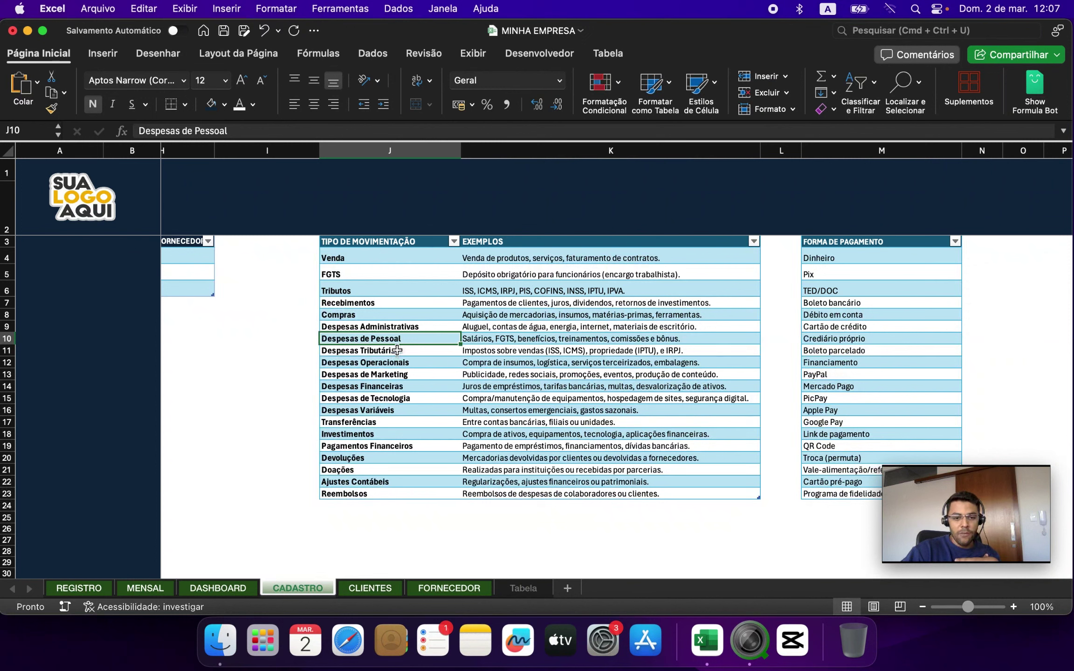
Compare the Despesas Administrativas type and its examples with the ENERGIA entry in row 25 of REGISTRO, ending at its TIPO cell
drag(393, 327, 469, 322)
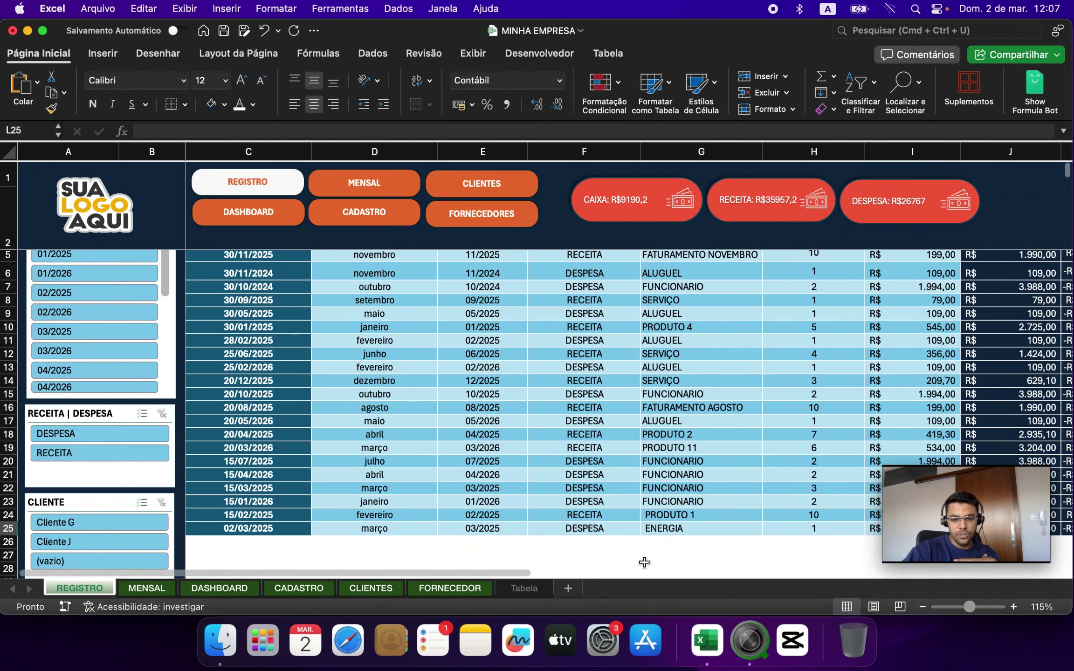
click(554, 574)
scroll(555, 575, left, 1)
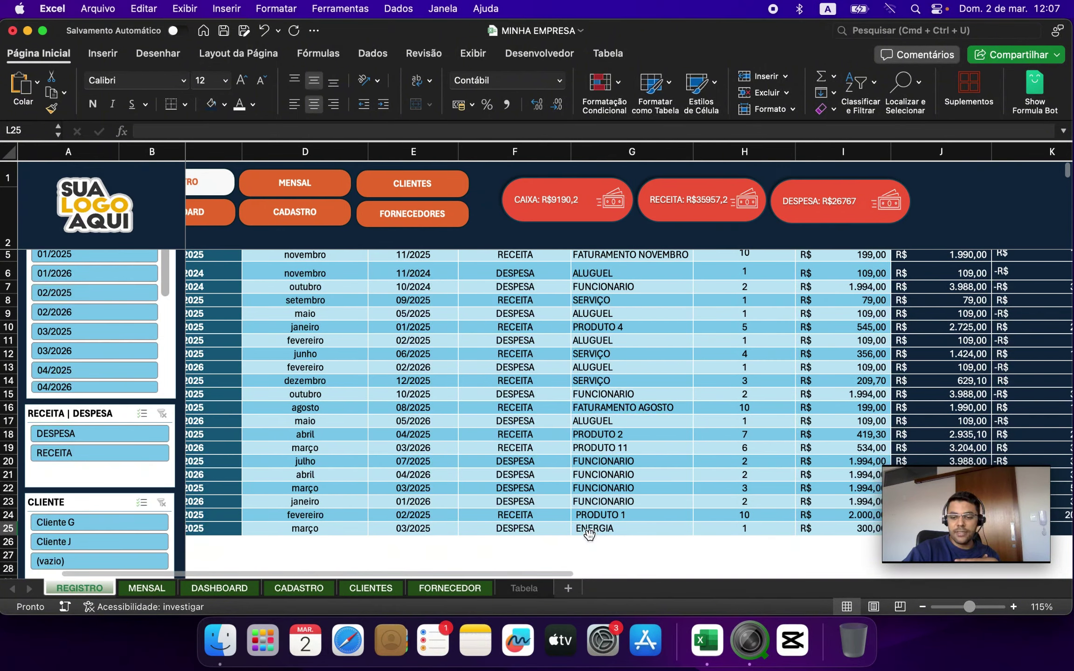
key(super+a)
click(628, 545)
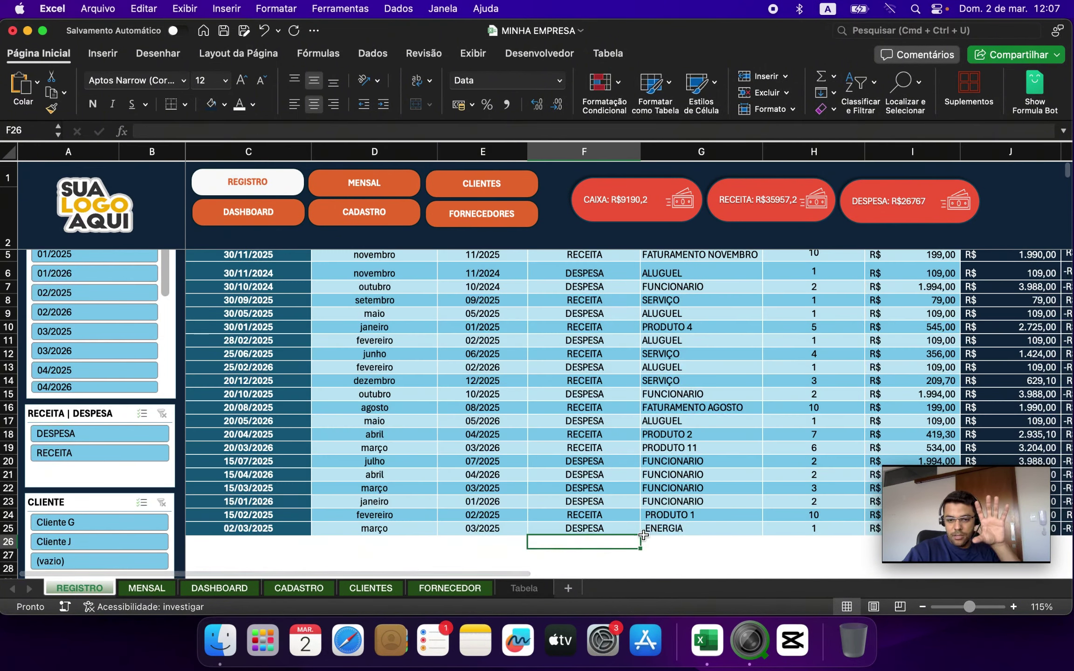
key(Up)
key(Right)
drag(475, 574, 857, 574)
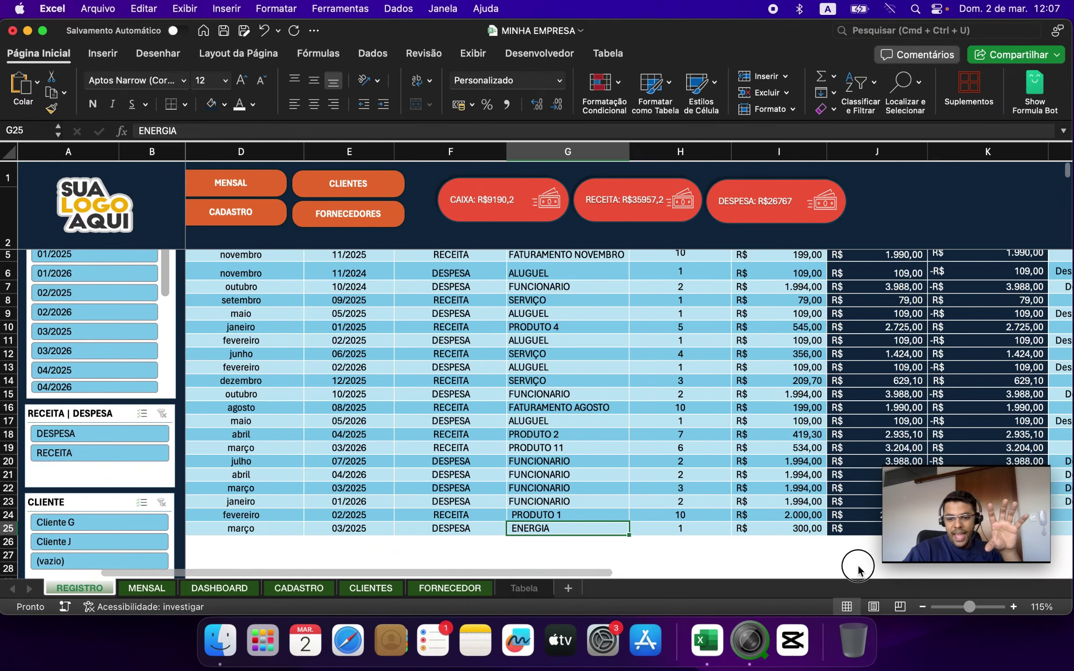
click(670, 527)
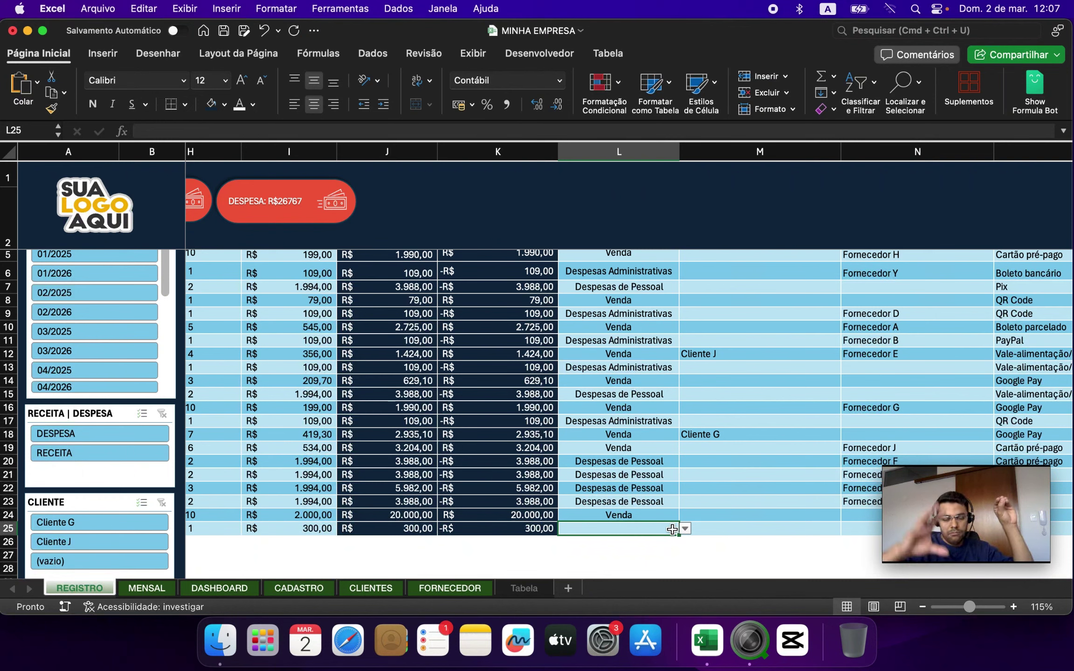
Return to CADASTRO and examine the examples for Despesas Administrativas, Despesas de Pessoal, Despesas Variáveis and Despesas de Tecnologia
click(156, 586)
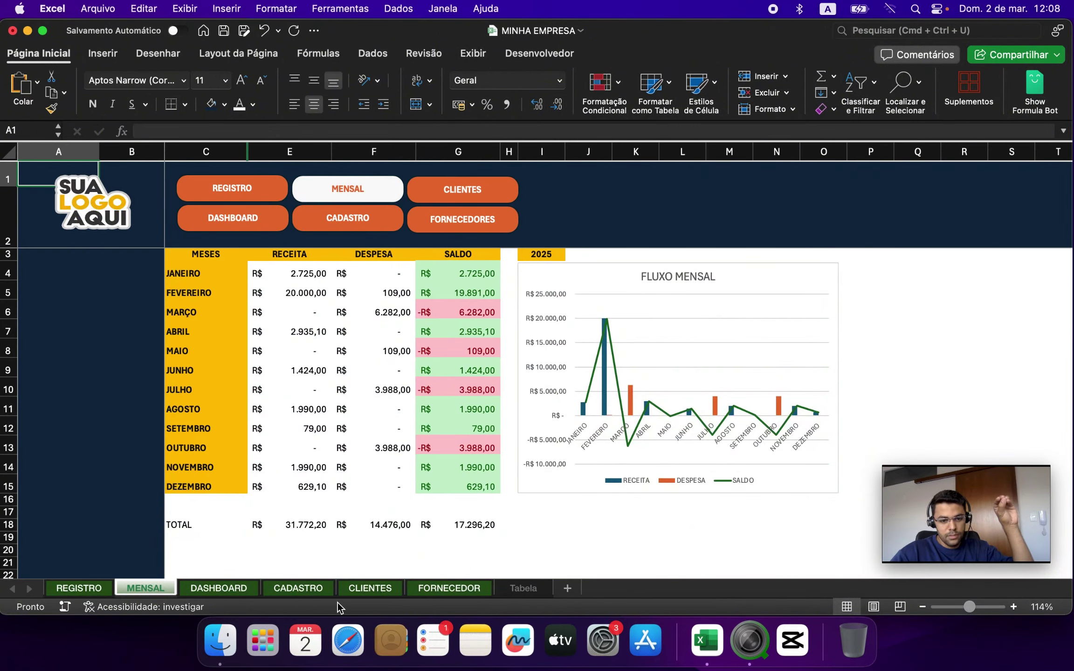
click(320, 589)
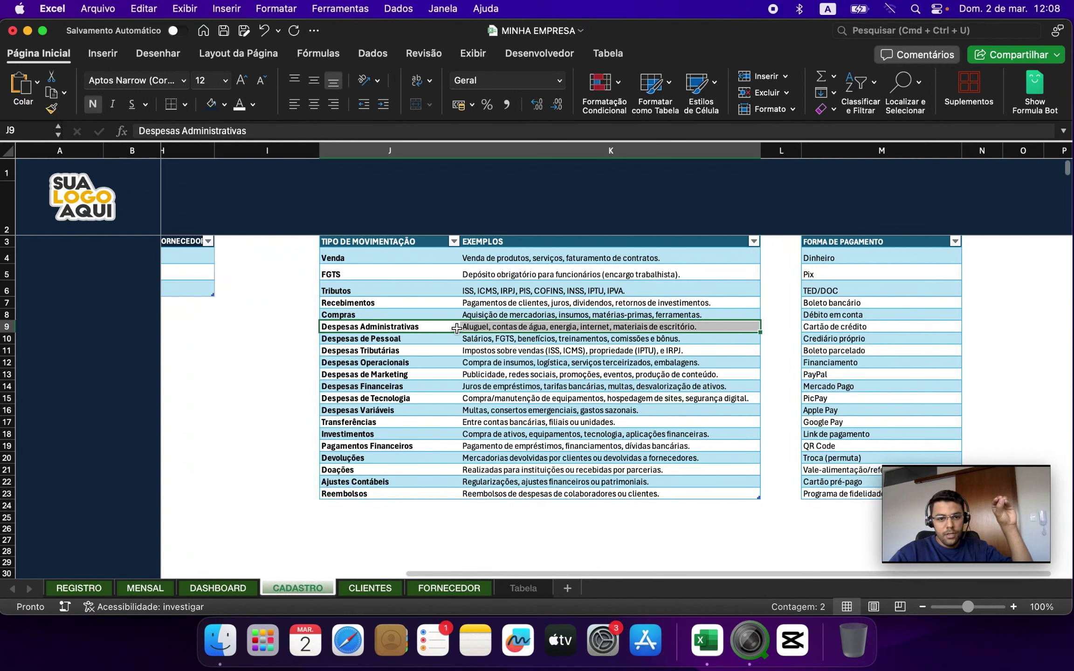
click(494, 339)
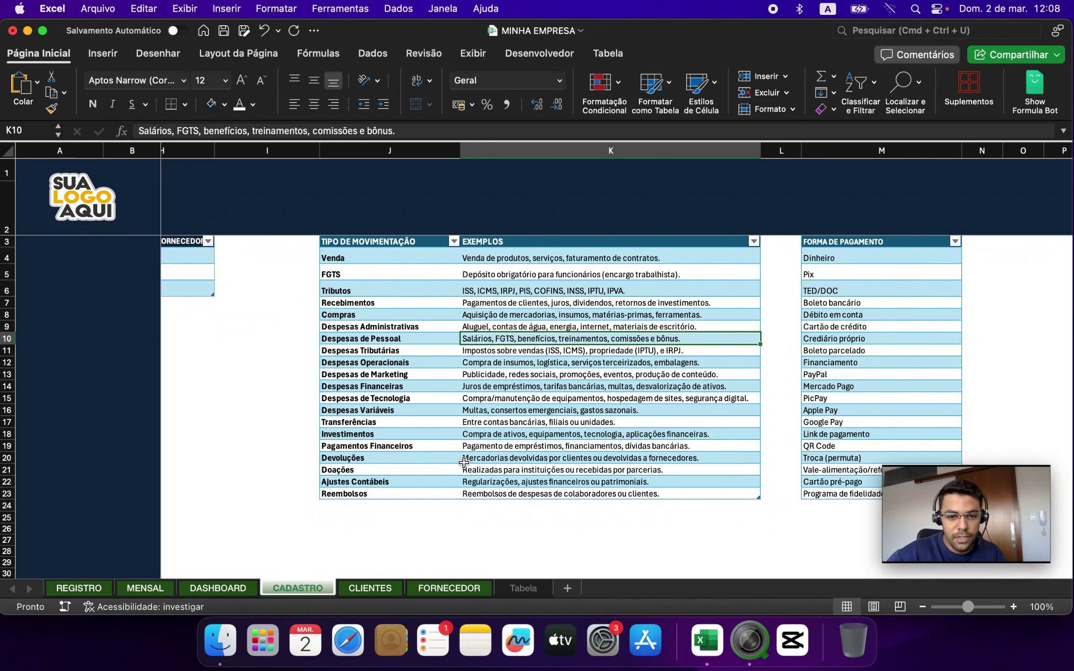
drag(421, 326, 464, 327)
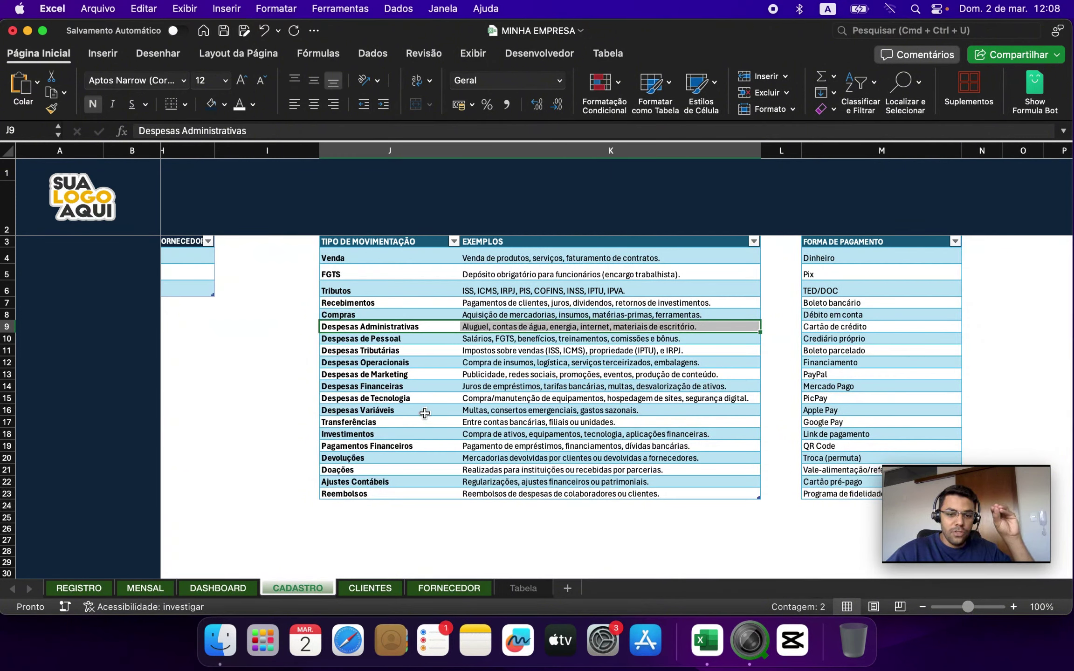
drag(475, 409, 323, 415)
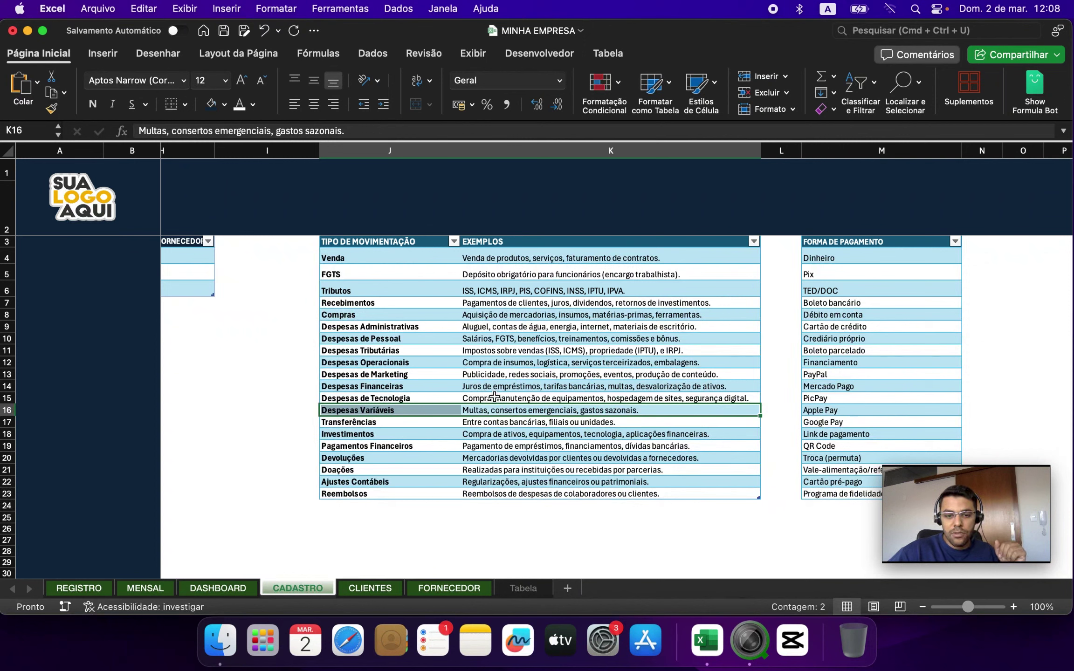
drag(494, 396, 419, 393)
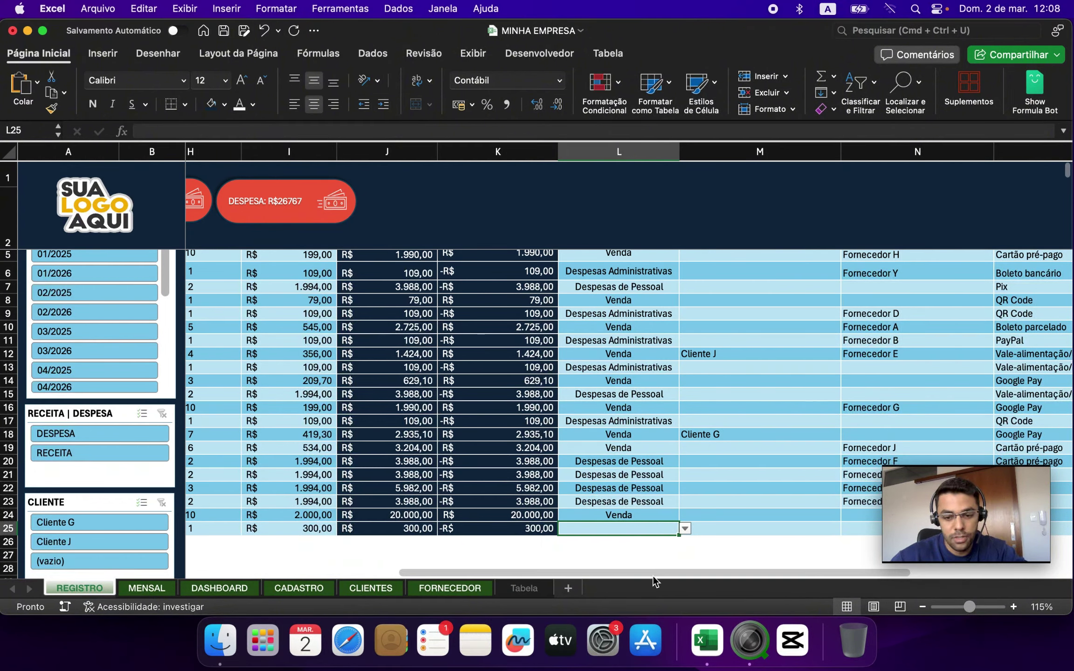
Set the TIPO of row 25 in REGISTRO to Despesas Administrativas
drag(657, 571, 690, 571)
click(581, 528)
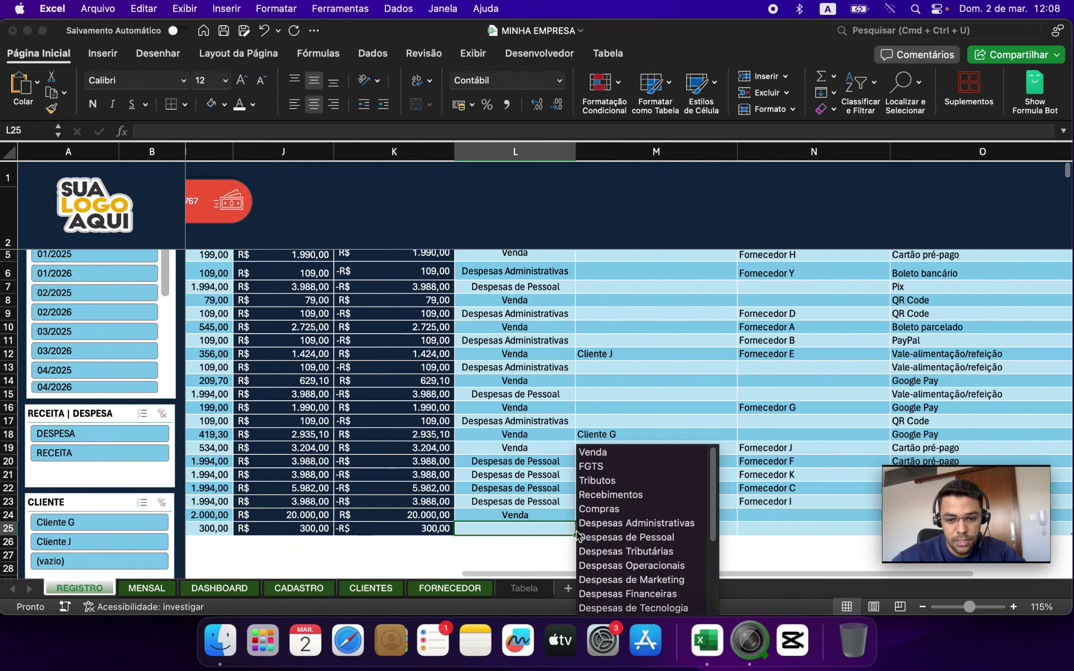
click(636, 523)
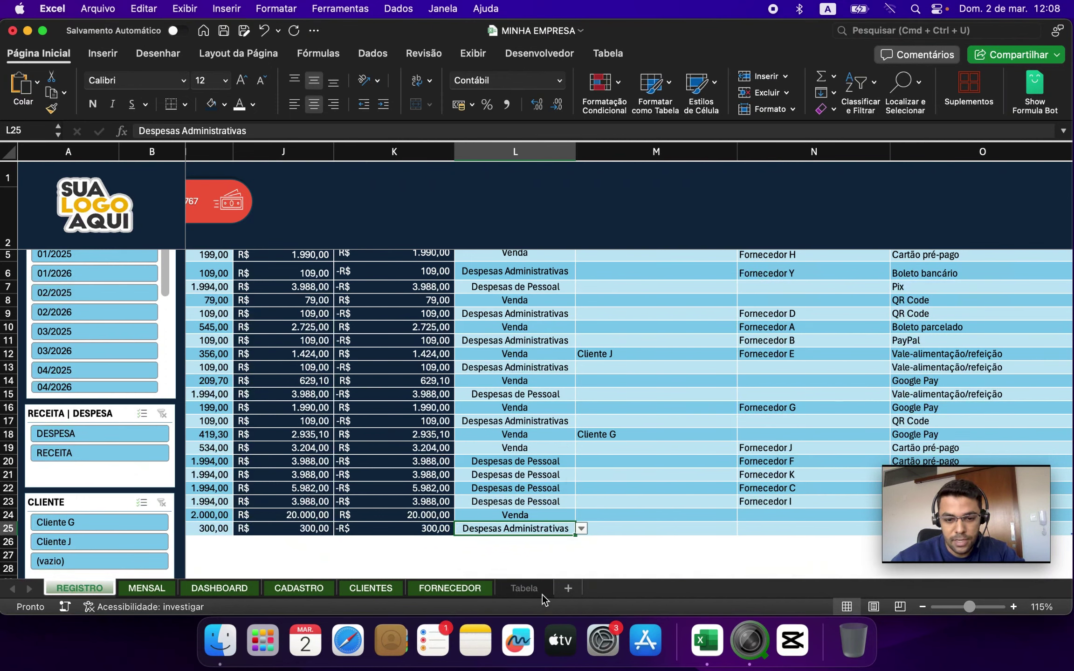
Change row 25 to a RECEITA entry for PRODUTO 2
drag(816, 569, 436, 574)
click(475, 529)
text(RECEITA)
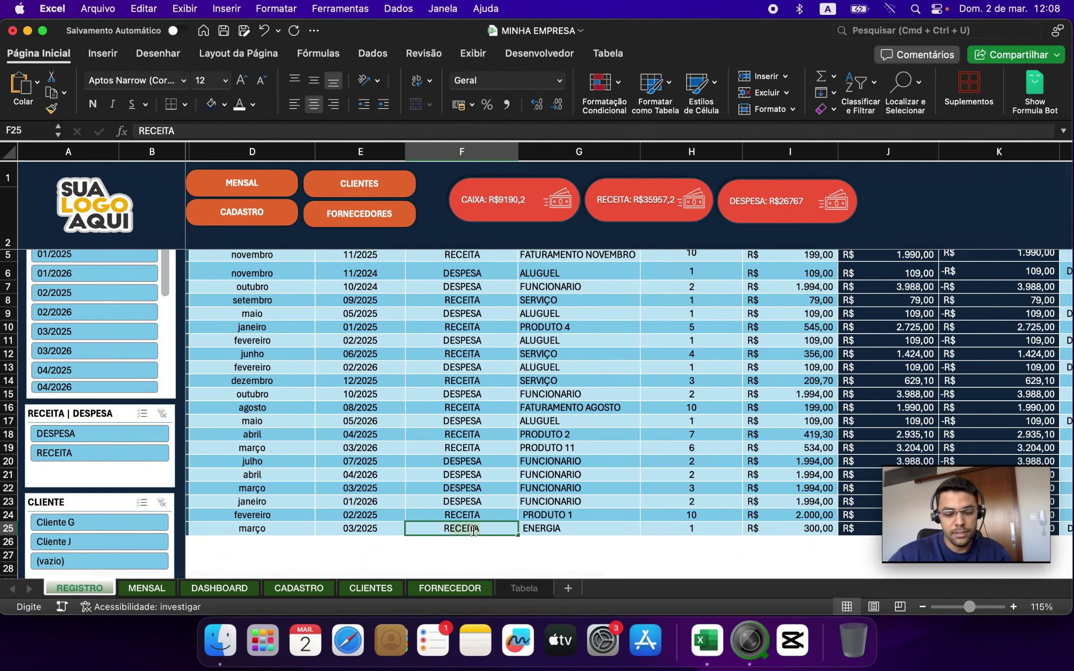
key(Tab)
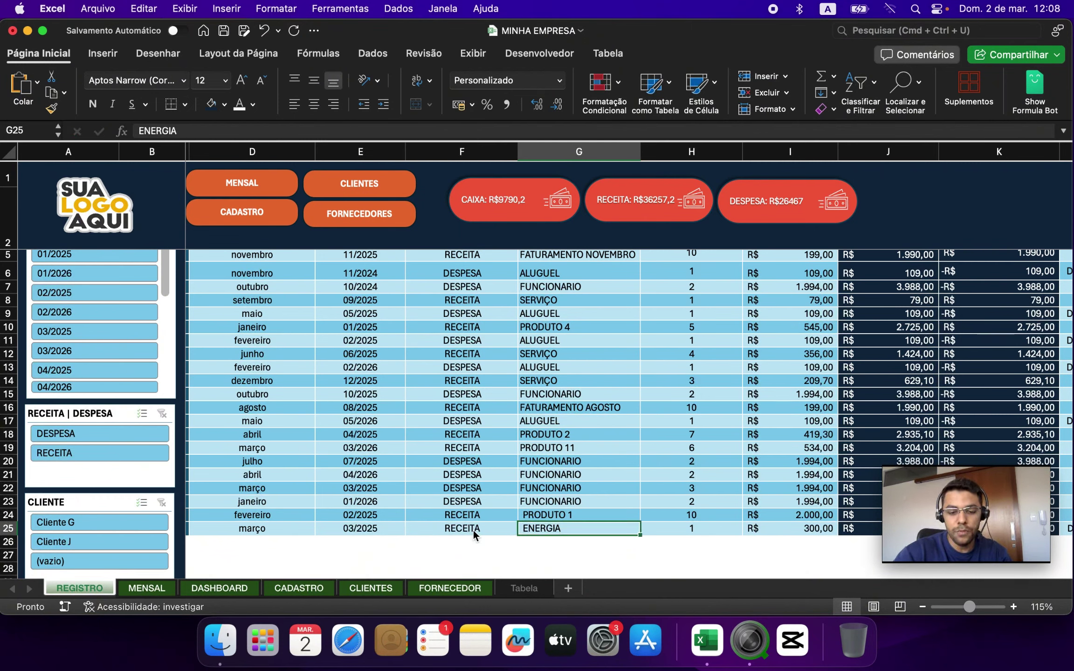
text(PRODUTO 2)
key(Tab)
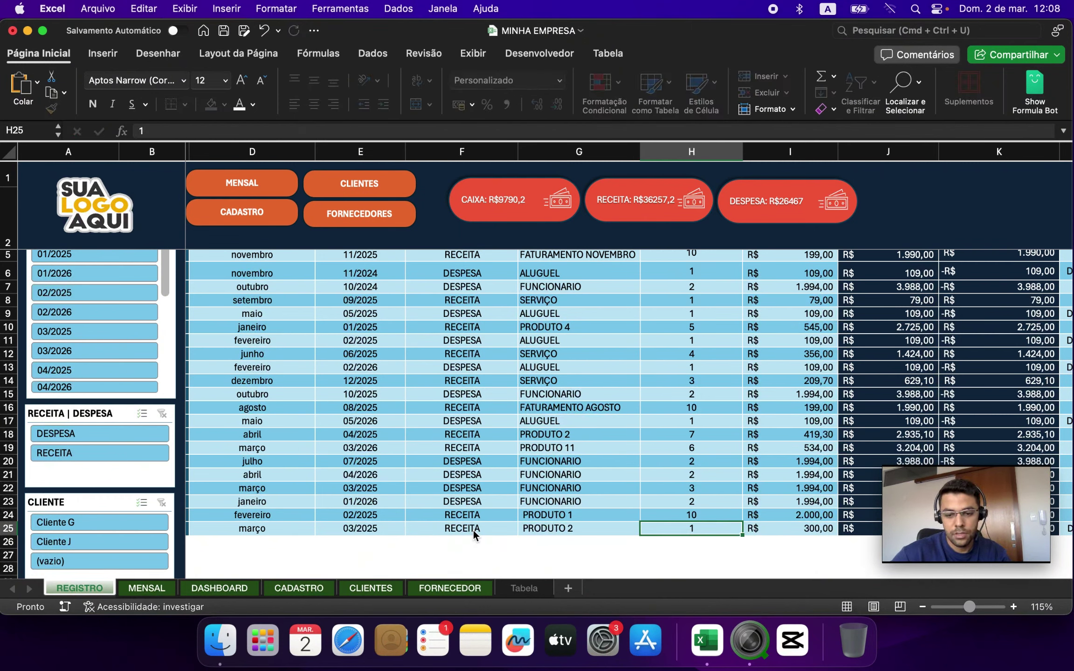
Set the TIPO of row 25 to Venda
scroll(473, 531, right, 5)
scroll(473, 530, right, 2)
click(825, 525)
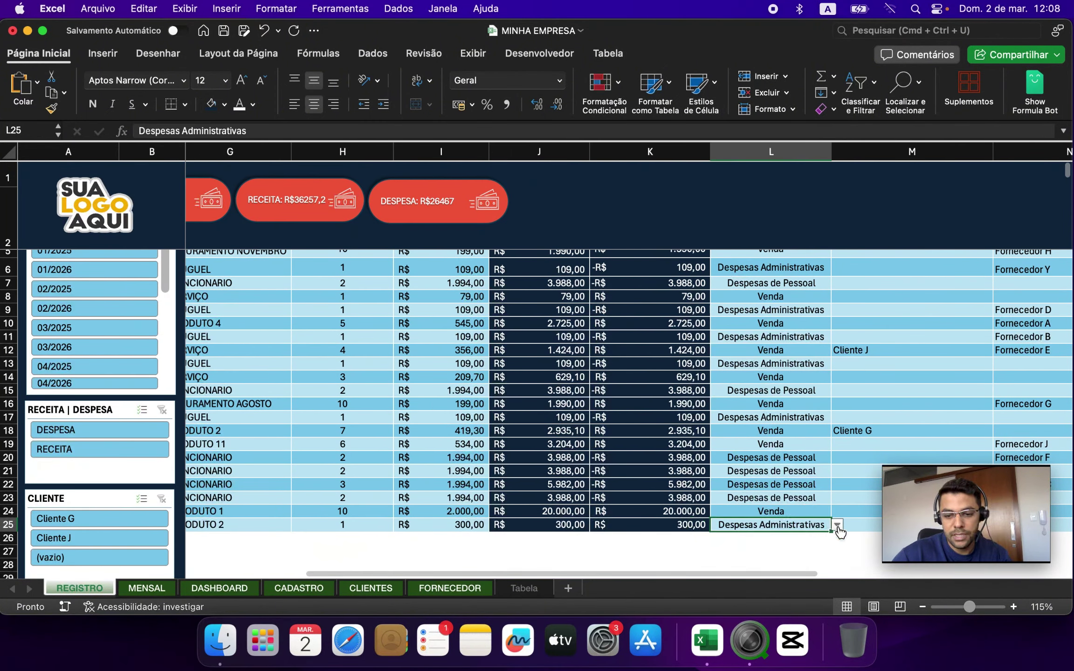
click(838, 524)
click(846, 452)
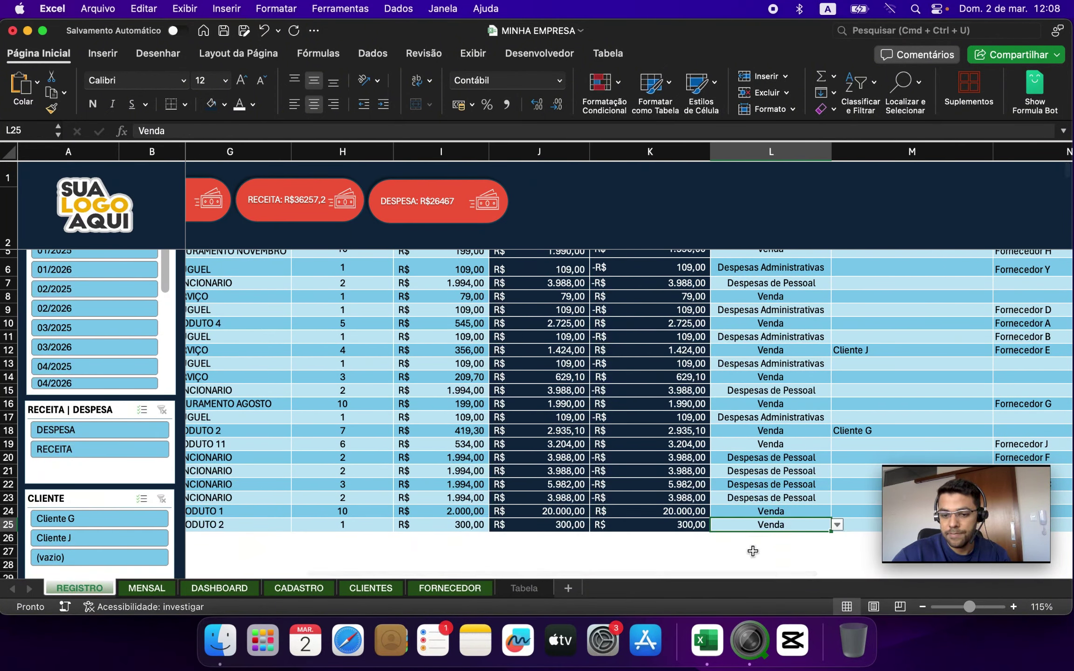
Review the CLIENTE and FORNECEDOR columns and select the CLIENTE cell of row 25
scroll(750, 550, up, 3)
scroll(750, 550, right, 3)
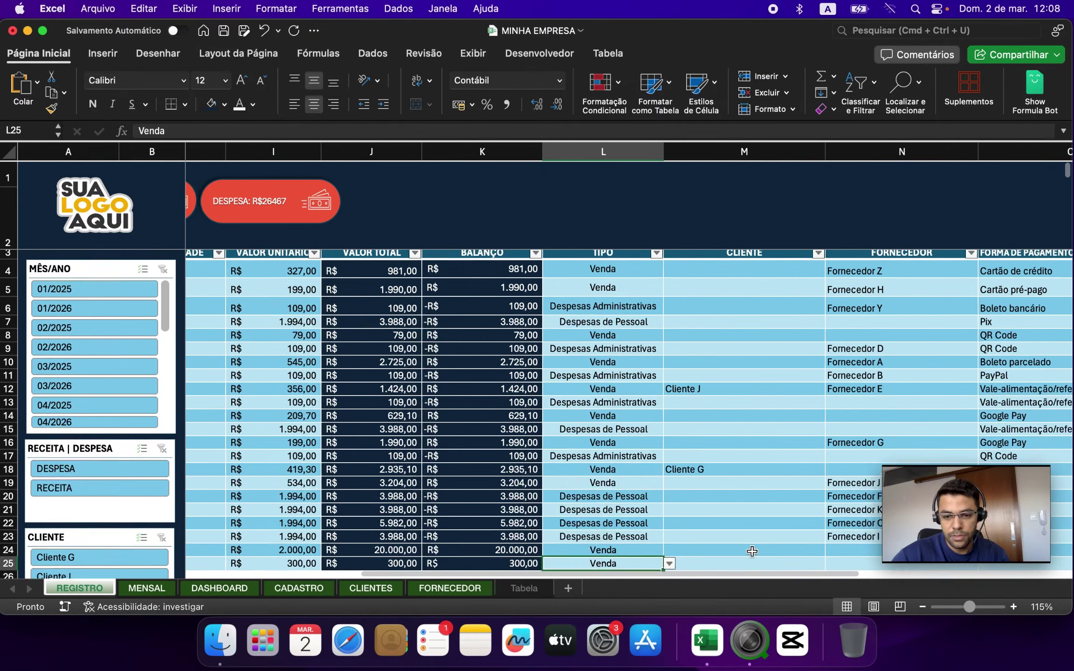
scroll(689, 326, down, 1)
scroll(683, 294, up, 1)
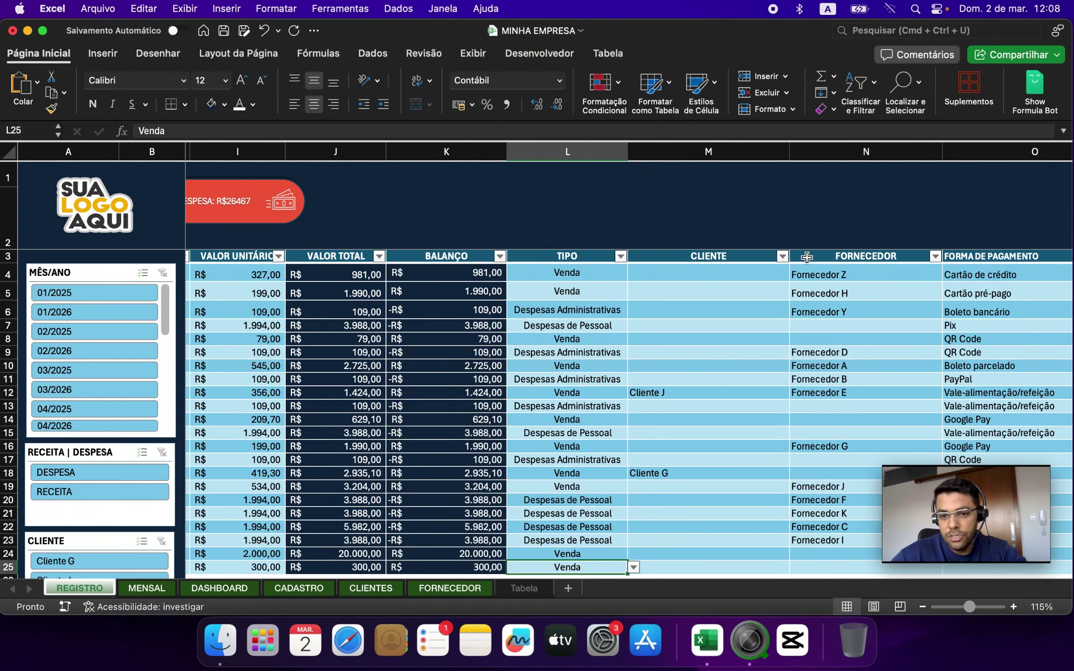
scroll(807, 403, down, 1)
click(684, 534)
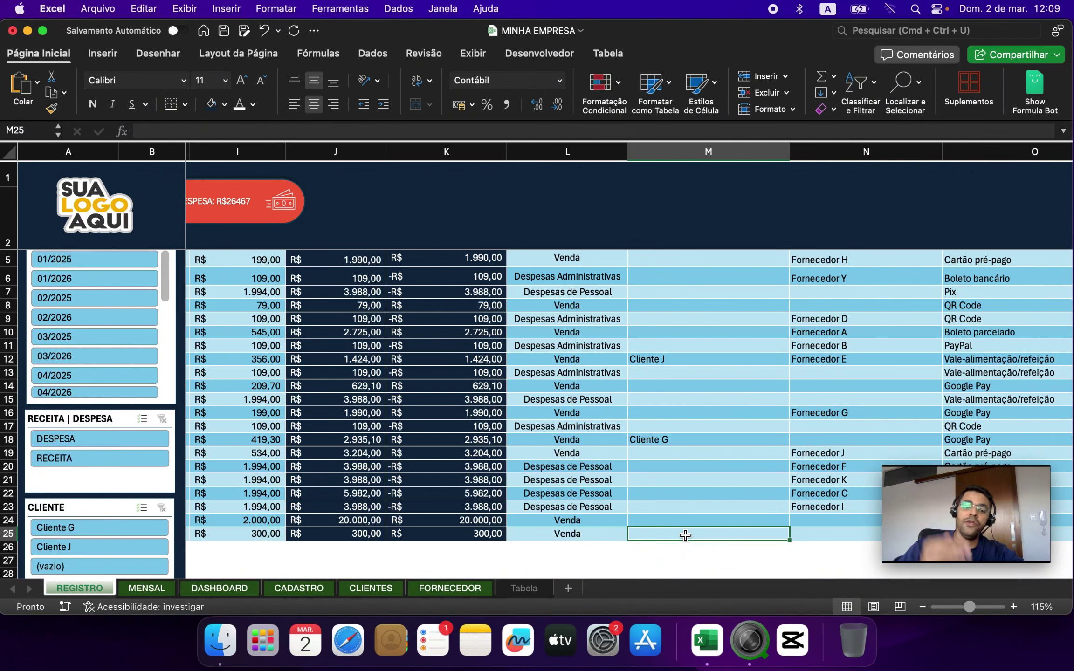
Filter the register by Cliente G to view that client's transactions, and clear the client filter
scroll(73, 476, down, 1)
click(111, 521)
scroll(520, 322, up, 2)
scroll(520, 321, left, 5)
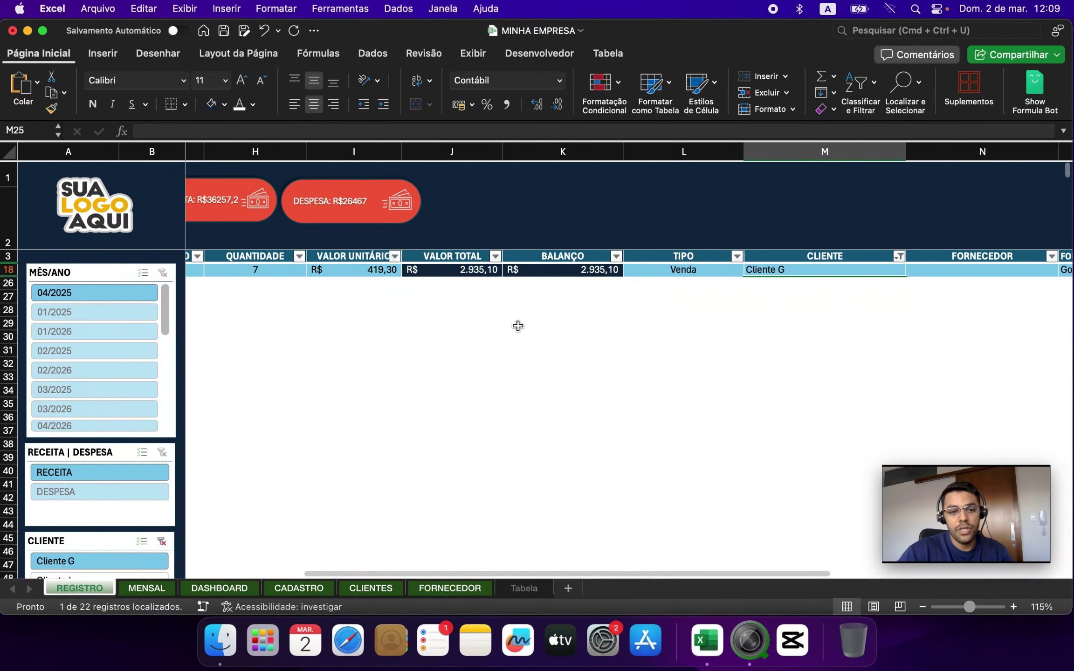
scroll(287, 289, left, 2)
scroll(280, 287, left, 3)
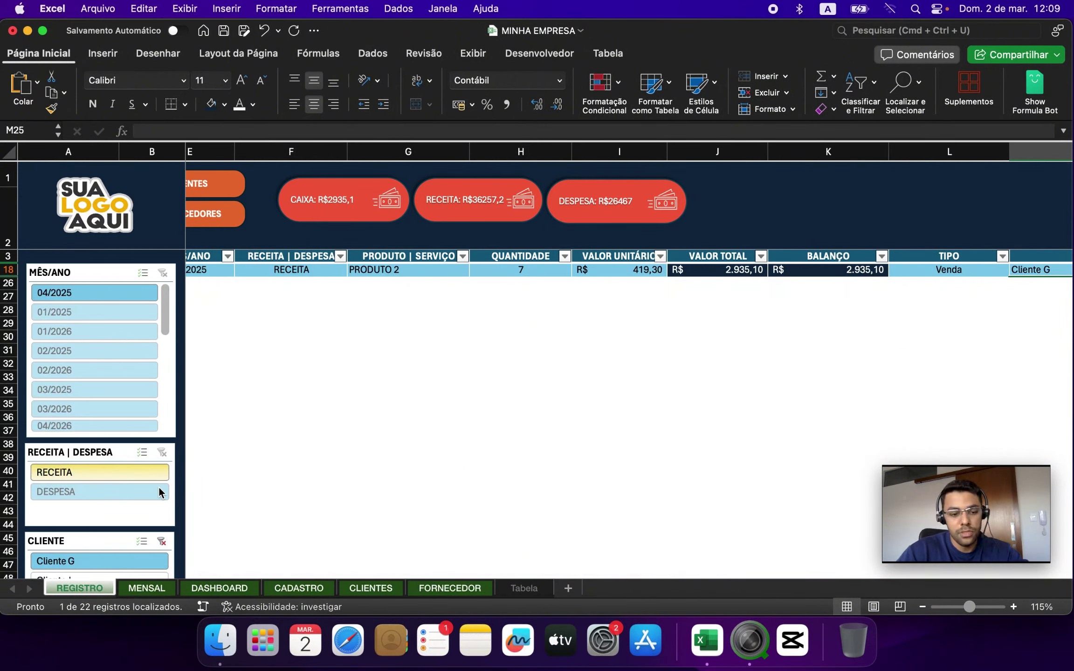
click(161, 541)
Filter the register by Fornecedor A to view that supplier's transactions, and clear the supplier filter
scroll(230, 511, down, 6)
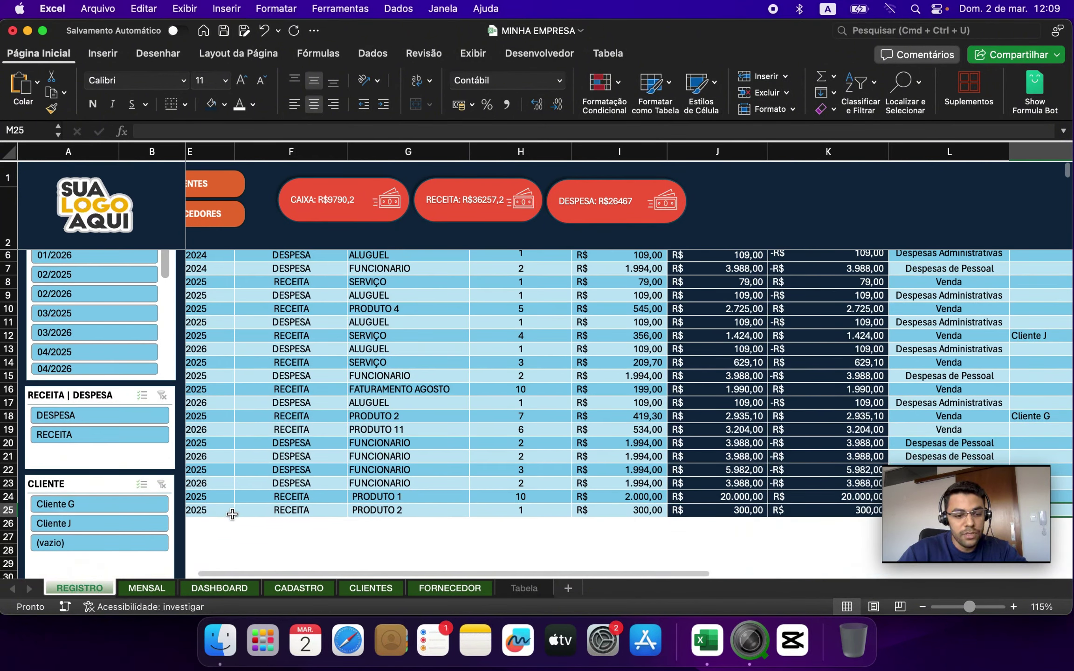
click(90, 477)
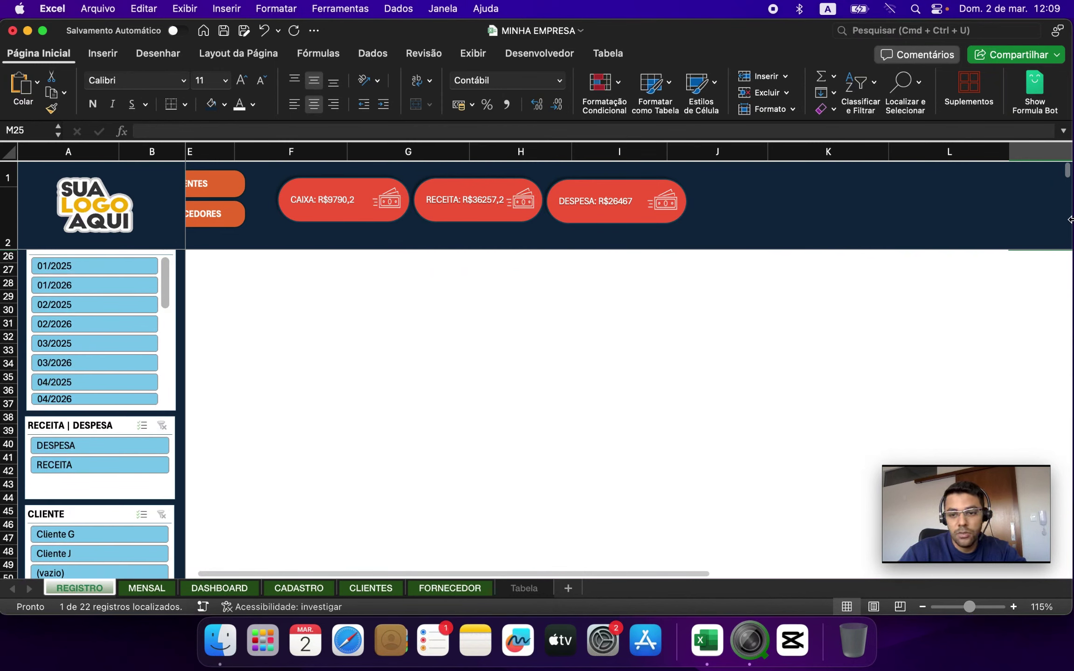
scroll(156, 536, down, 6)
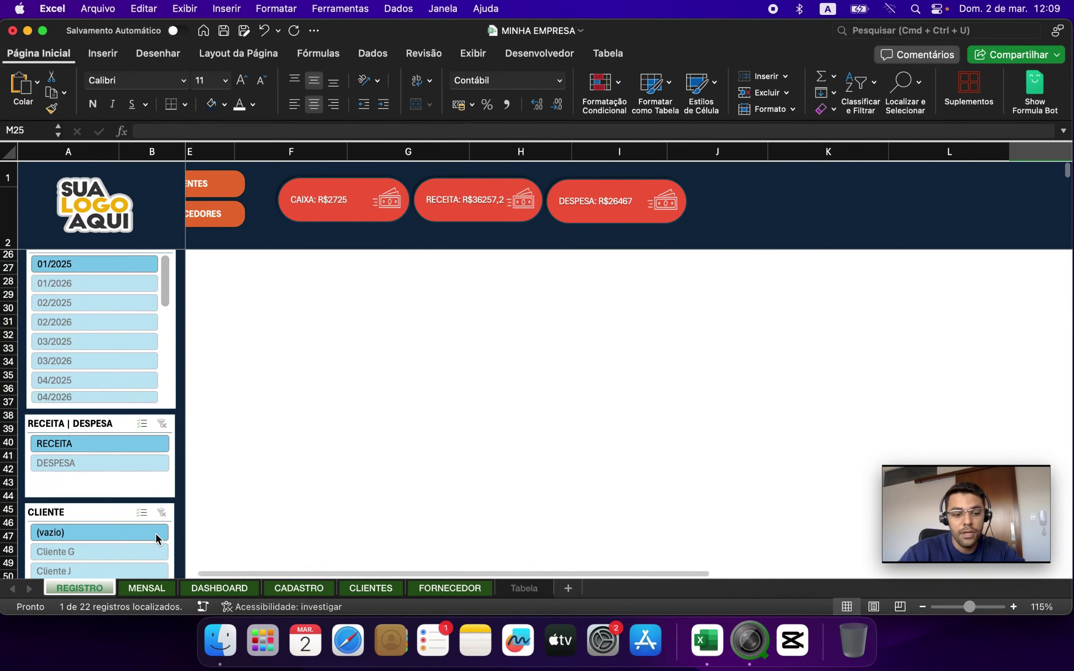
scroll(449, 347, up, 3)
scroll(449, 346, up, 3)
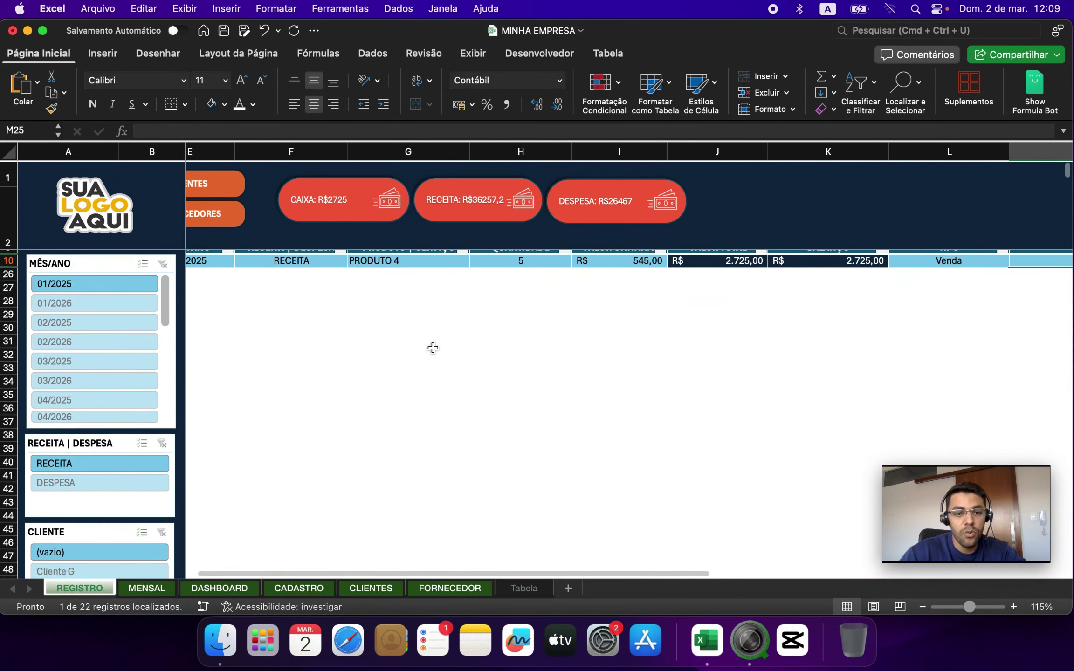
scroll(615, 287, up, 2)
scroll(141, 530, down, 5)
click(162, 489)
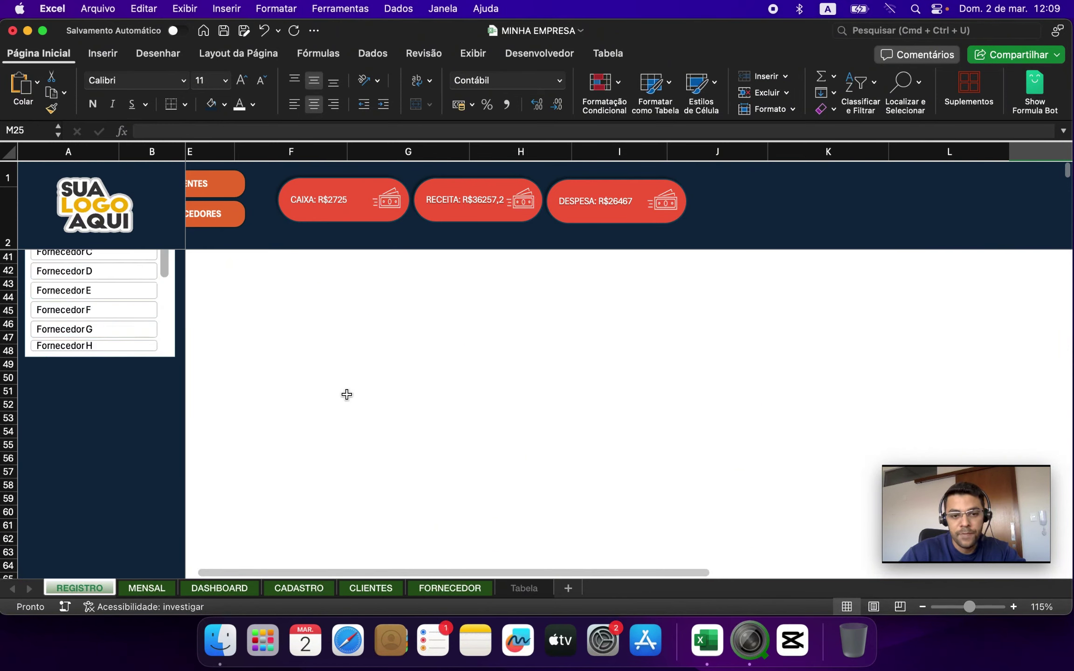
scroll(678, 458, up, 5)
Enter the client's name in the CLIENTE cell of row 25
drag(667, 578, 858, 577)
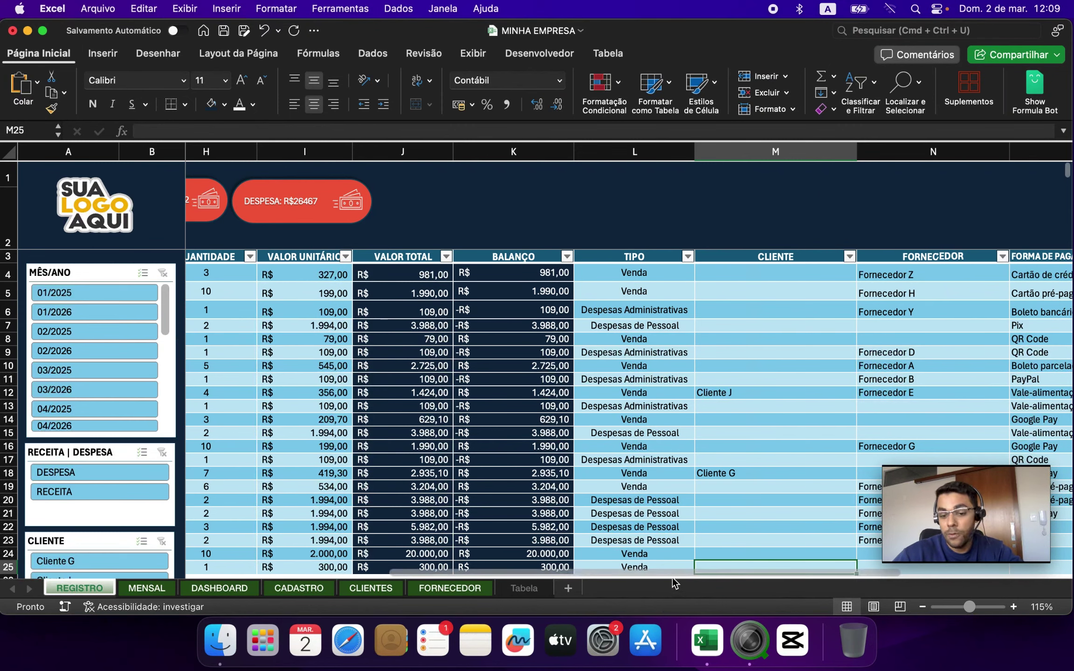
scroll(675, 575, right, 5)
scroll(760, 564, down, 1)
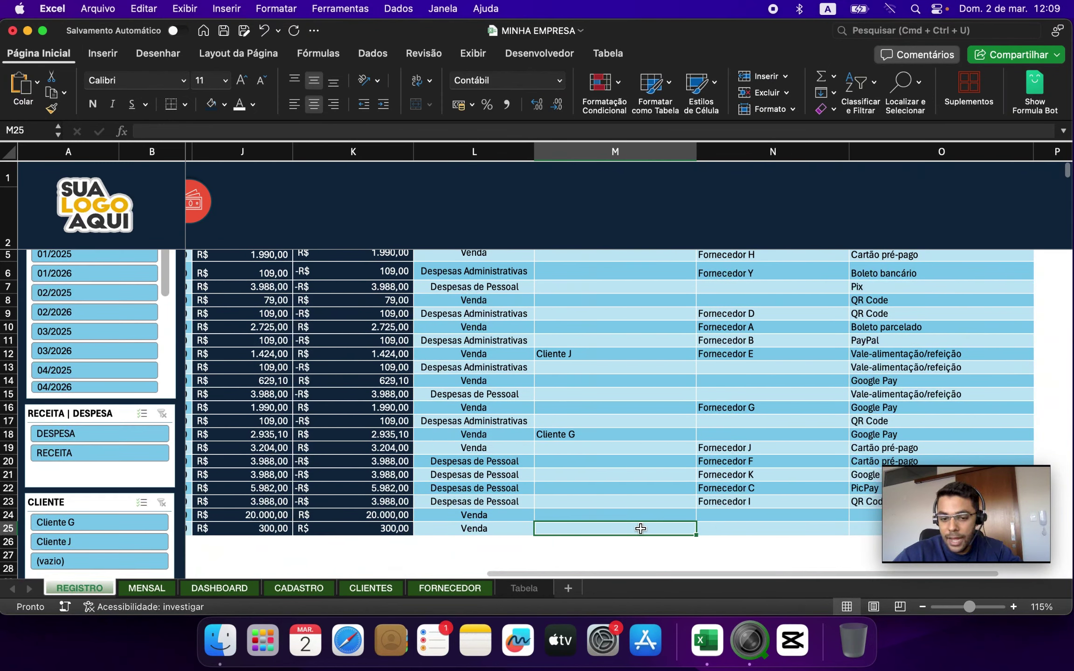
text(MOACIT)
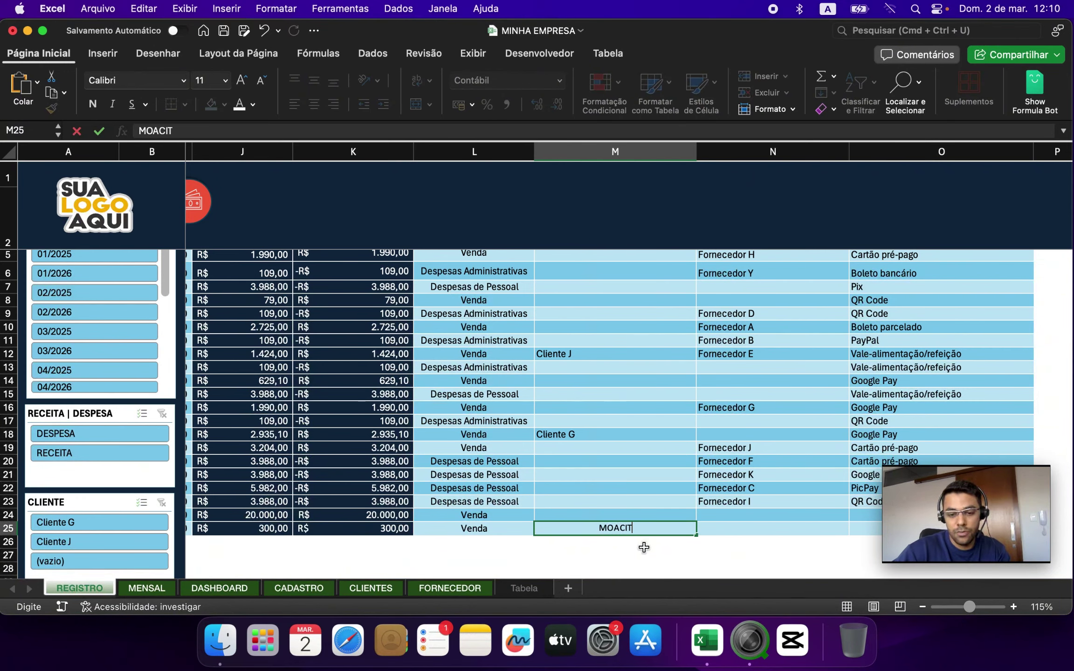
key(BackSpace)
text(R)
key(Tab)
key(Left)
Review the sale registered in row 25 and select its FORNECEDOR cell N25
scroll(644, 547, left, 4)
scroll(612, 475, up, 1)
scroll(612, 475, left, 8)
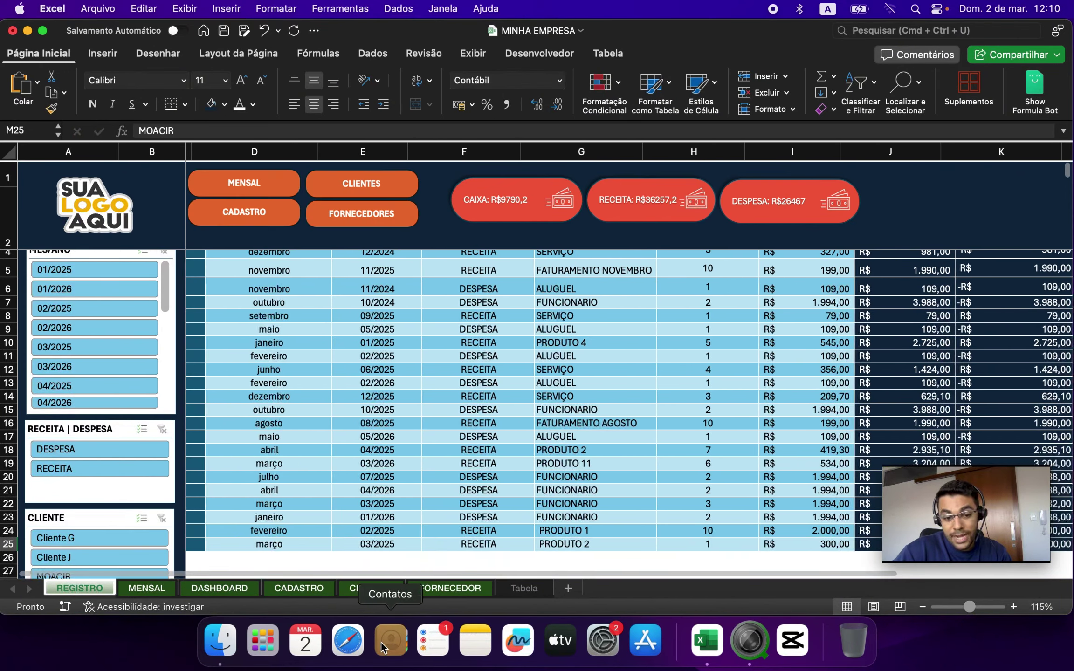
click(546, 545)
scroll(549, 556, right, 10)
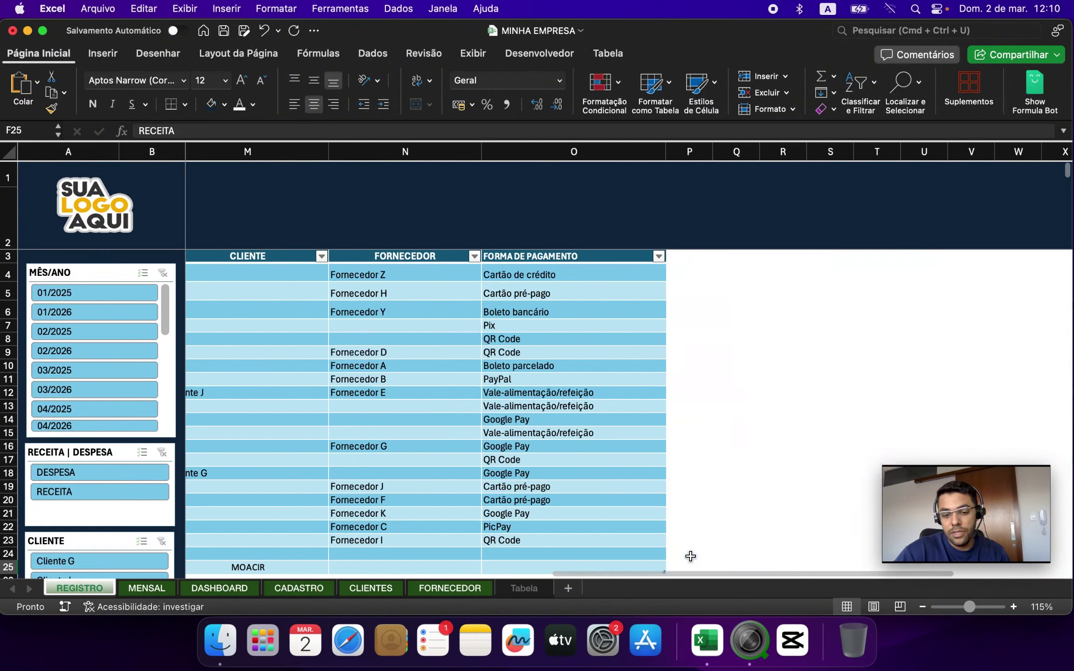
scroll(487, 520, down, 5)
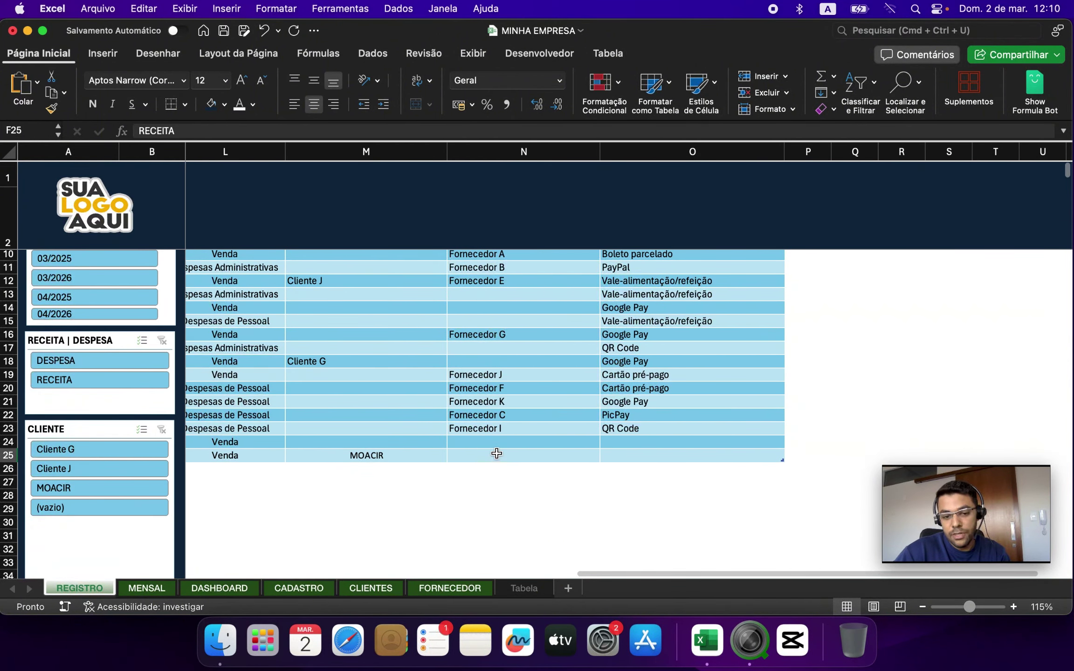
click(495, 455)
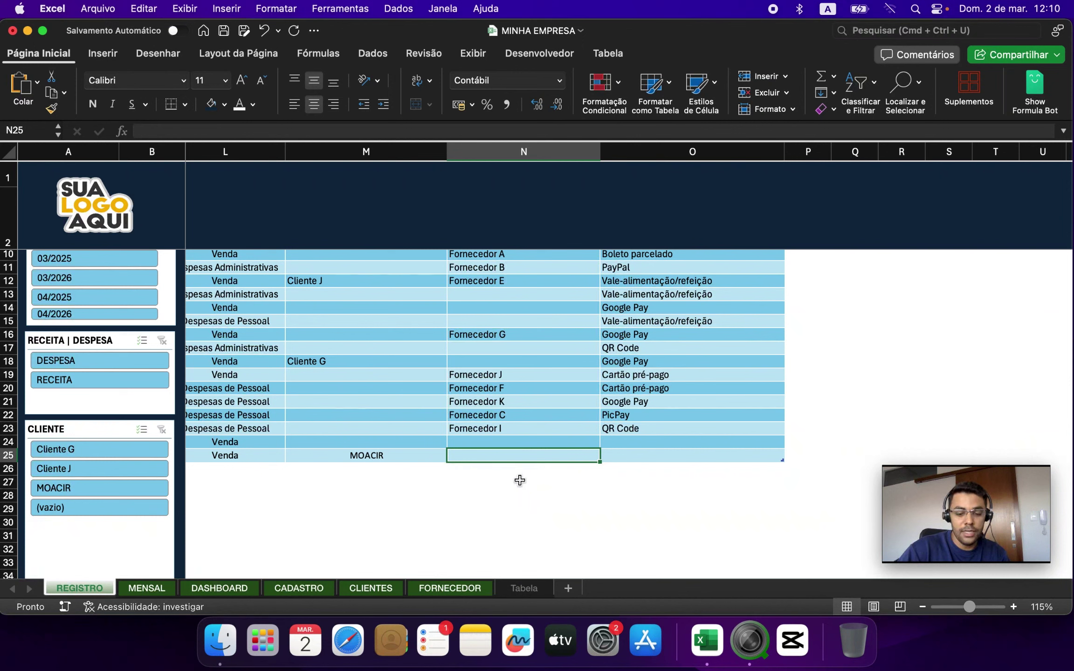
Try ENERGISA and CAIXA P as example suppliers in the FORNECEDOR cell of row 25, clearing the cell each time
text(ENERGISA)
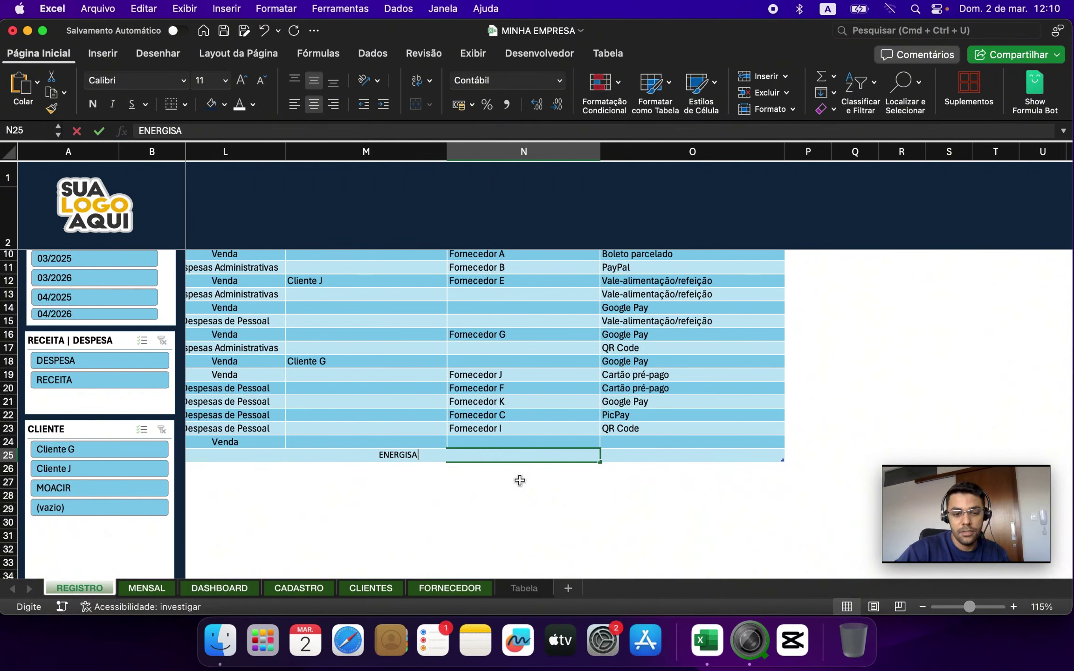
key(Return)
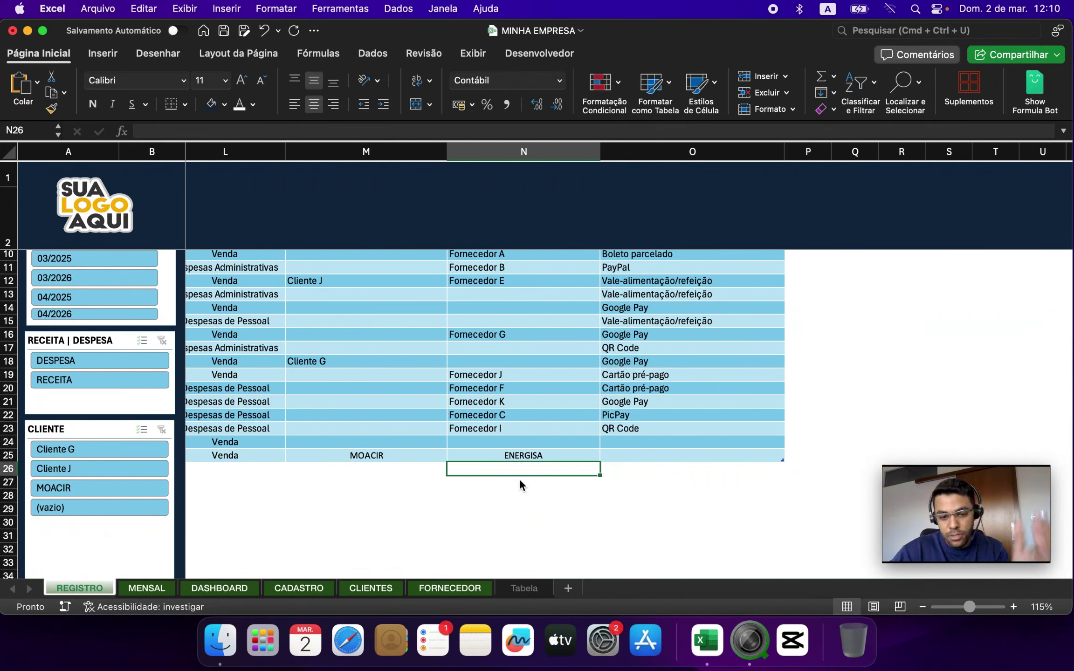
key(Delete)
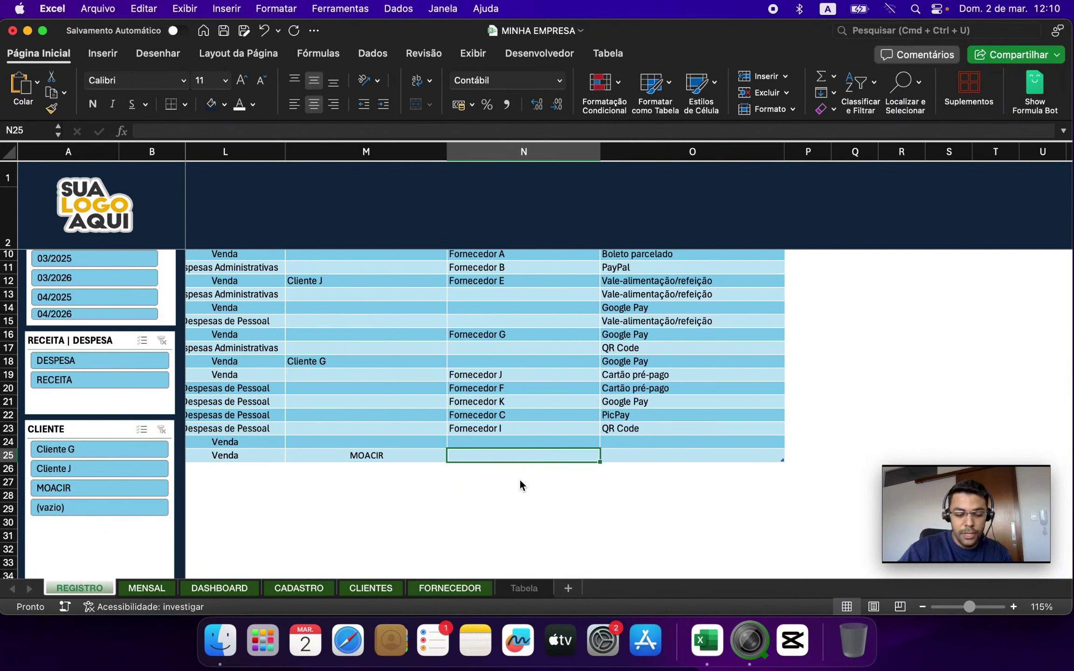
text(CAIXA )
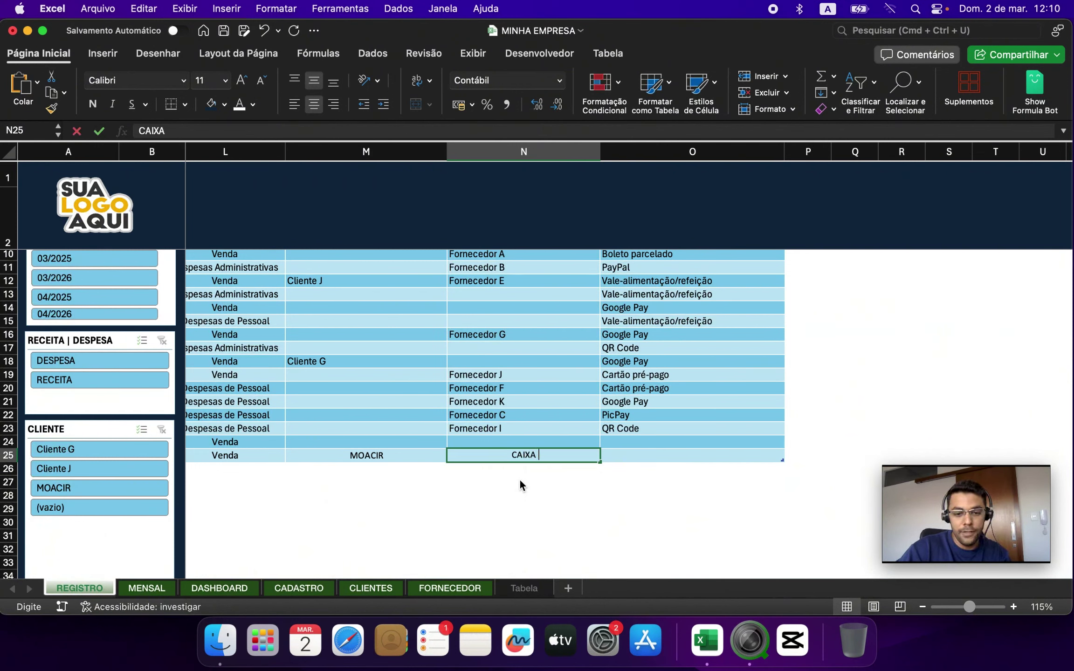
text(P)
key(Return)
key(Up)
key(ctrl+z)
Review the payment methods recorded in the FORMA DE PAGAMENTO column of the register
scroll(571, 508, up, 5)
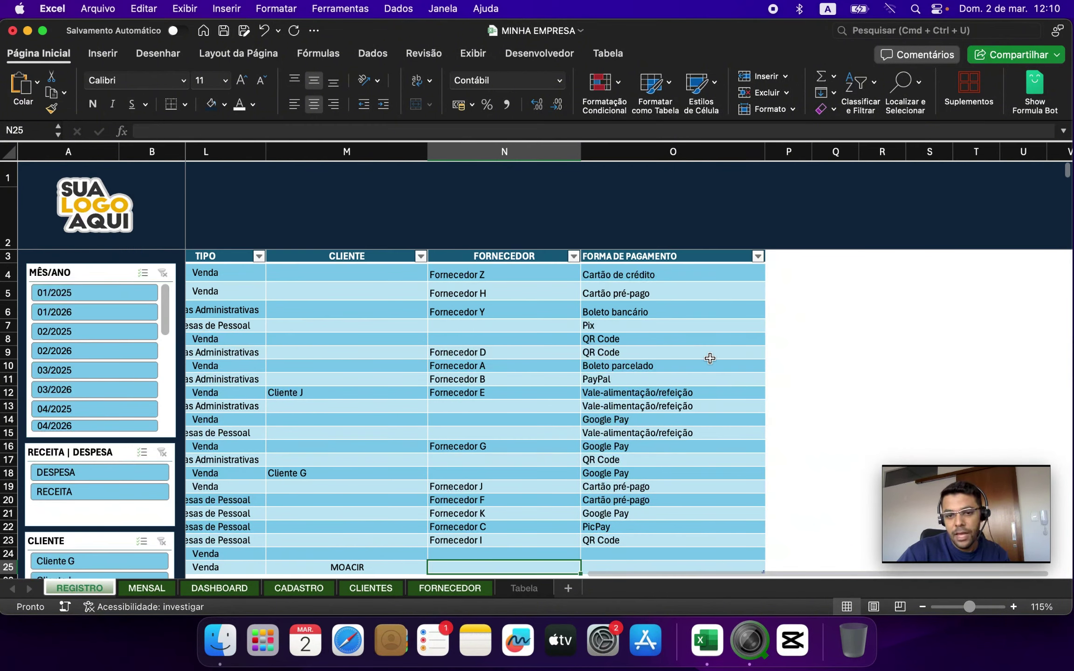
click(685, 255)
scroll(699, 339, down, 1)
scroll(698, 344, down, 3)
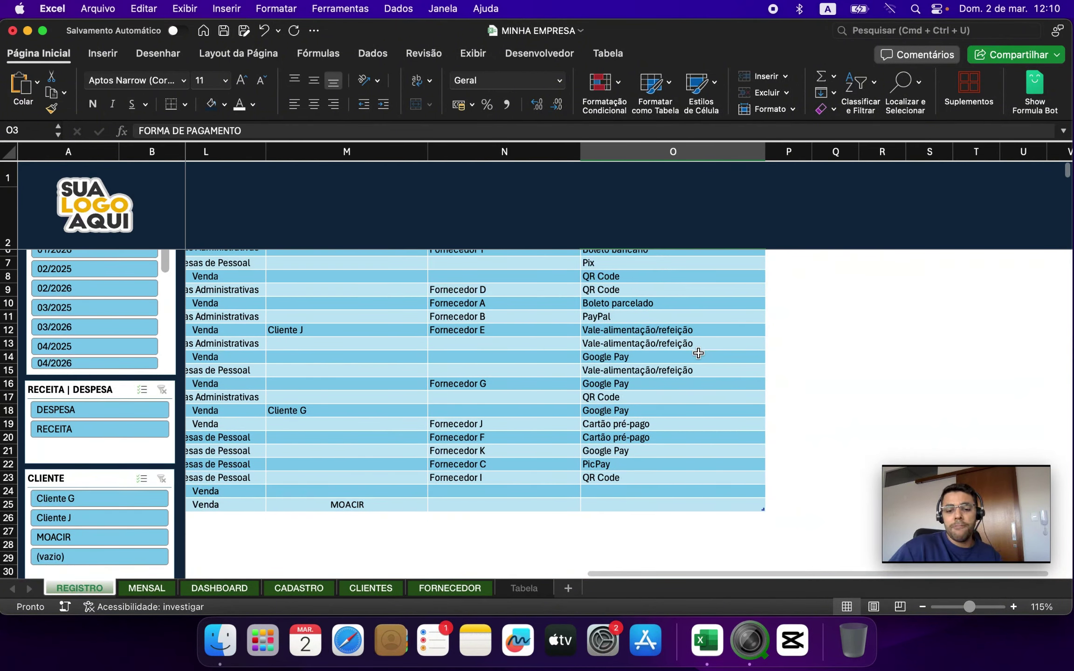
scroll(695, 358, up, 3)
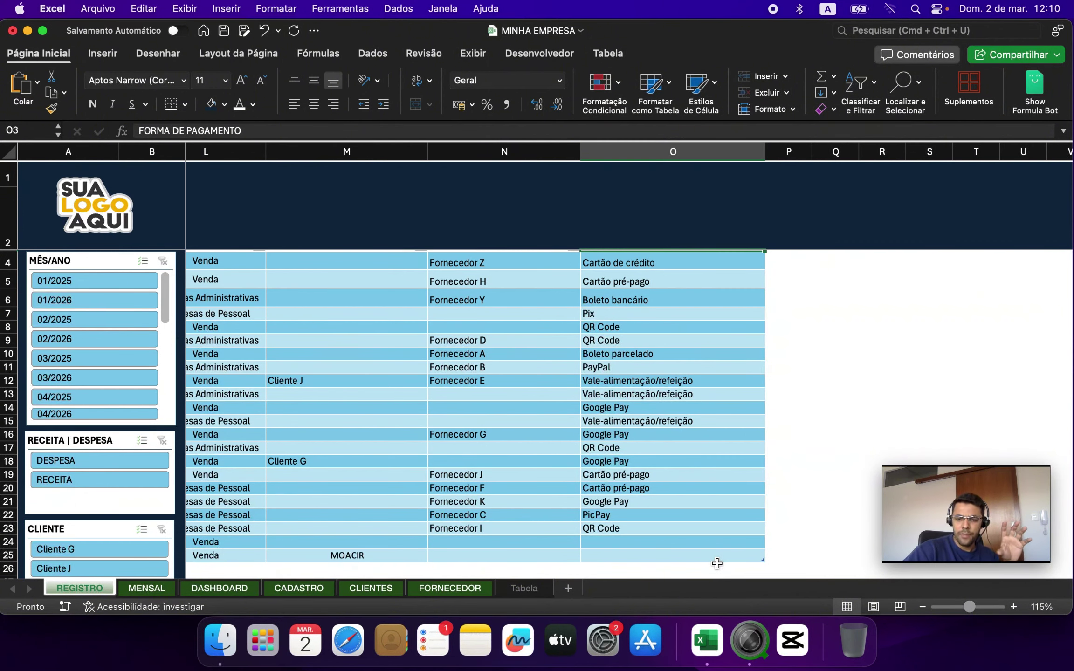
Open the CADASTRO sheet and examine the list of payment methods from Dinheiro downward
click(294, 587)
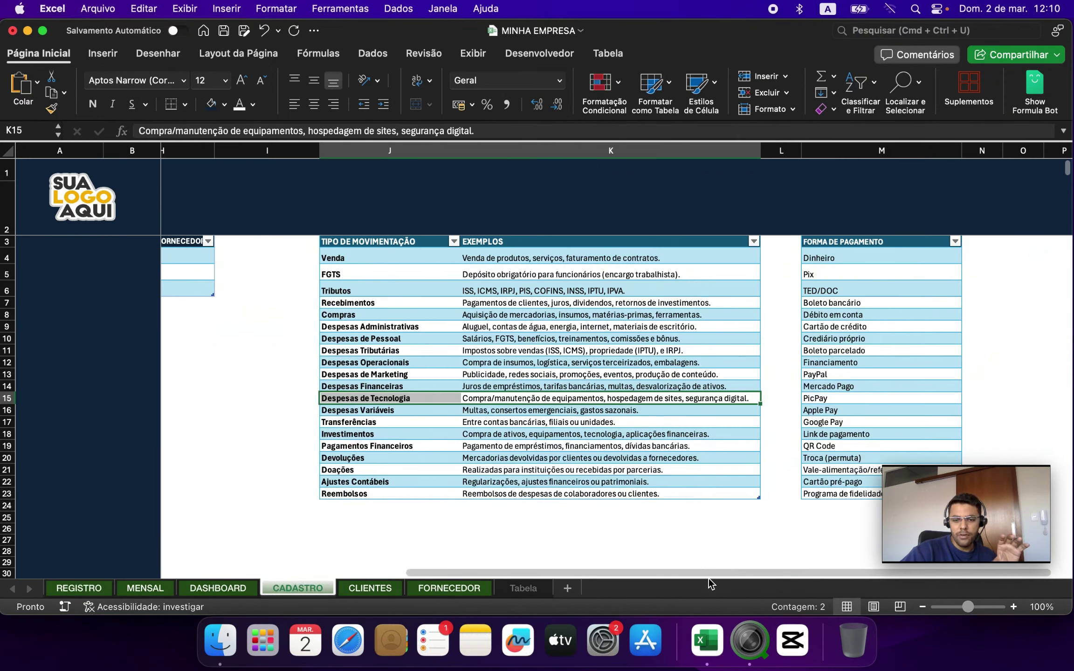
scroll(705, 568, right, 1)
drag(851, 258, 820, 507)
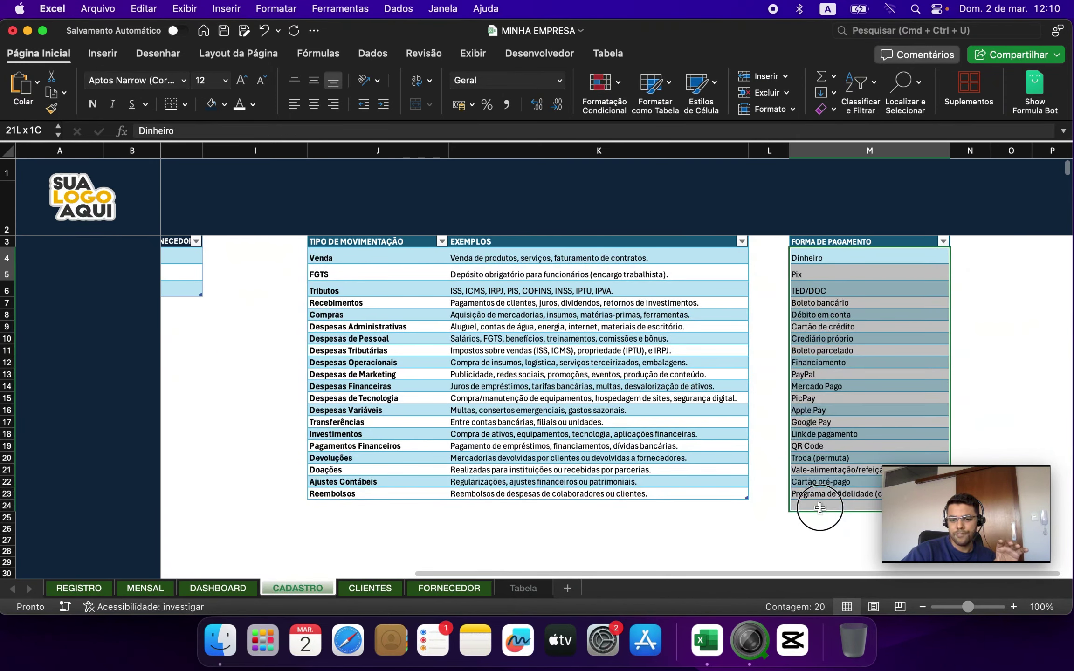
click(820, 410)
click(380, 398)
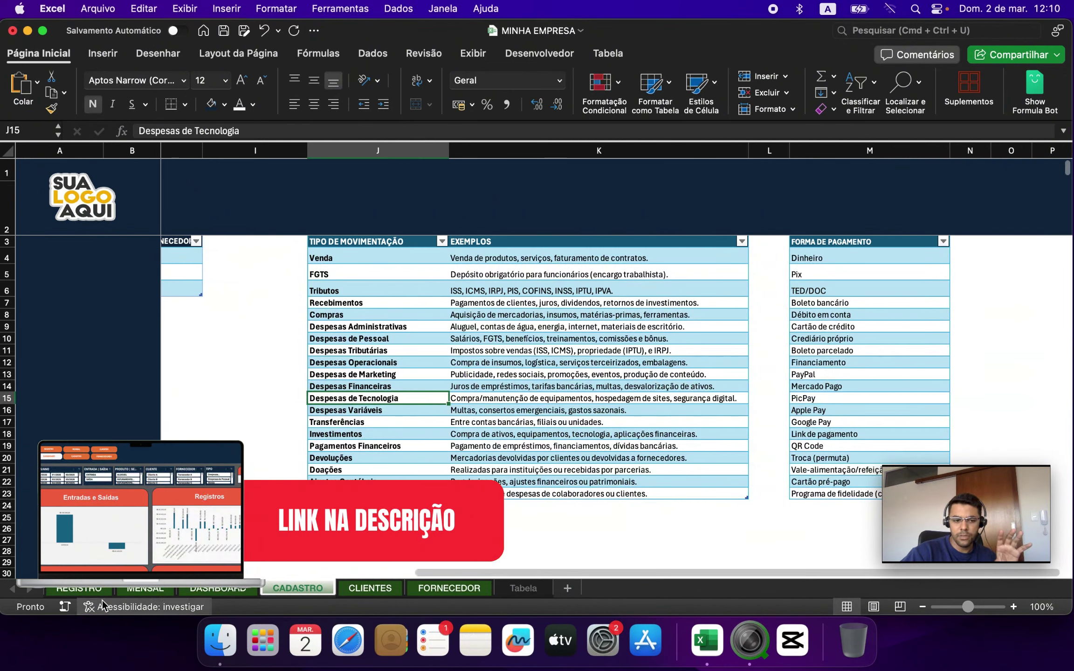
Return to the REGISTRO sheet and check the payment options offered for cell O25
click(79, 591)
scroll(697, 491, down, 2)
click(696, 489)
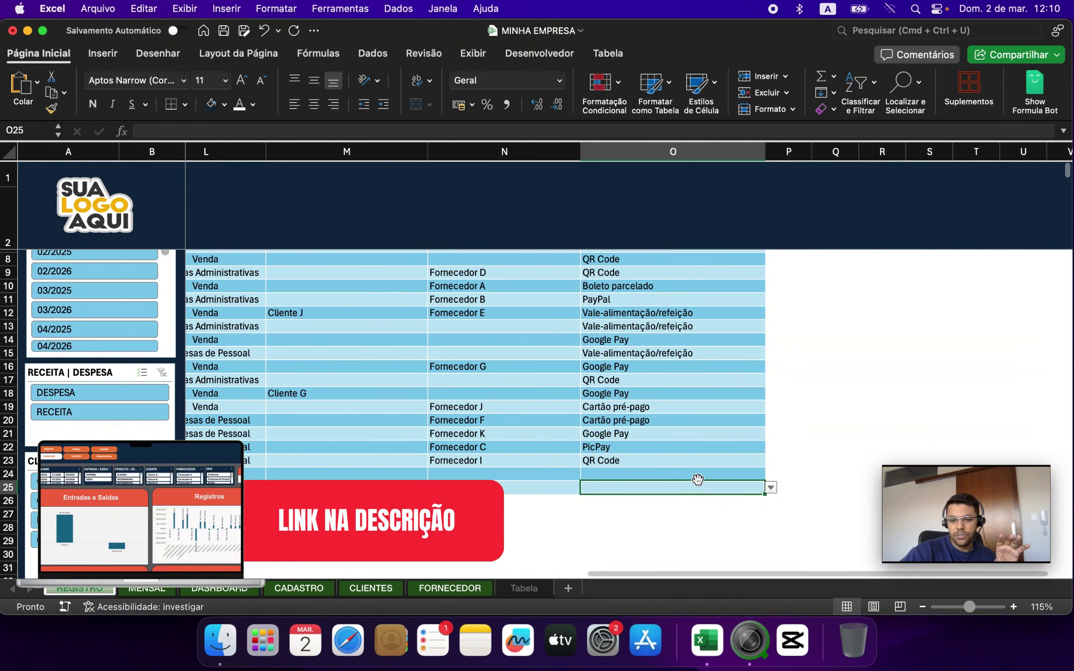
click(771, 488)
key(Escape)
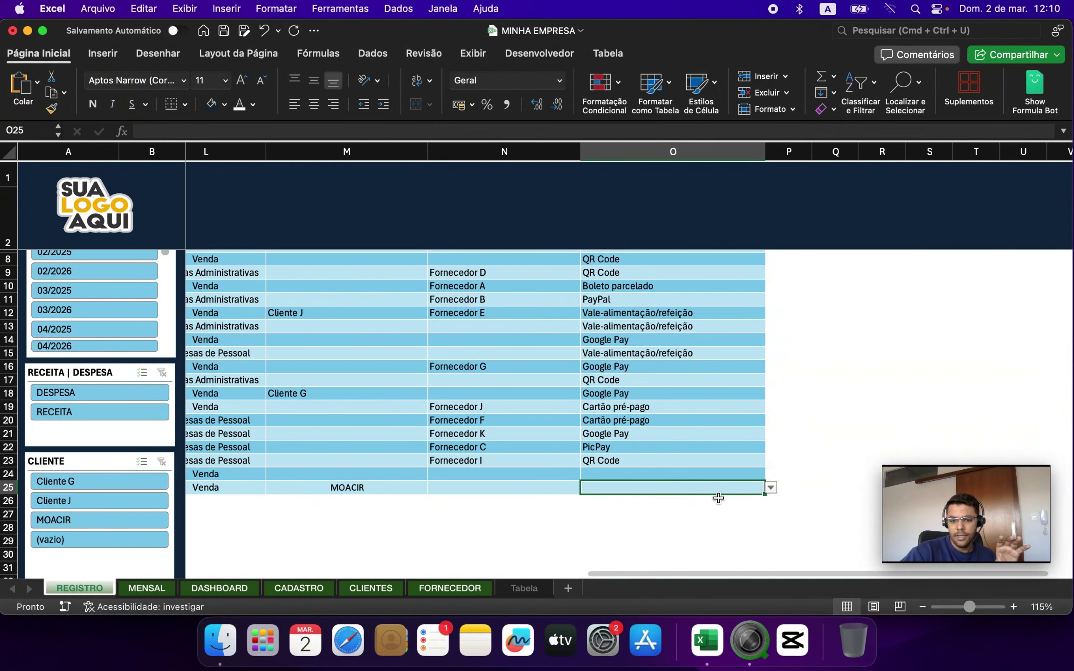
Try TED/DOC, Pix and Dinheiro as the FORMA DE PAGAMENTO of row 25
click(770, 487)
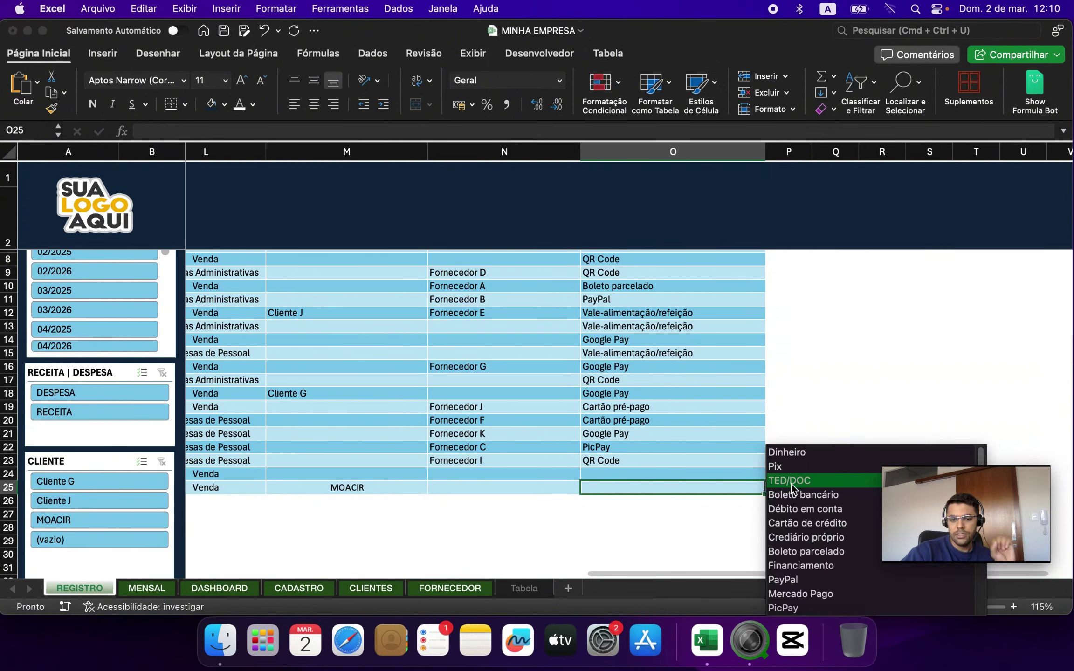
click(790, 484)
click(764, 487)
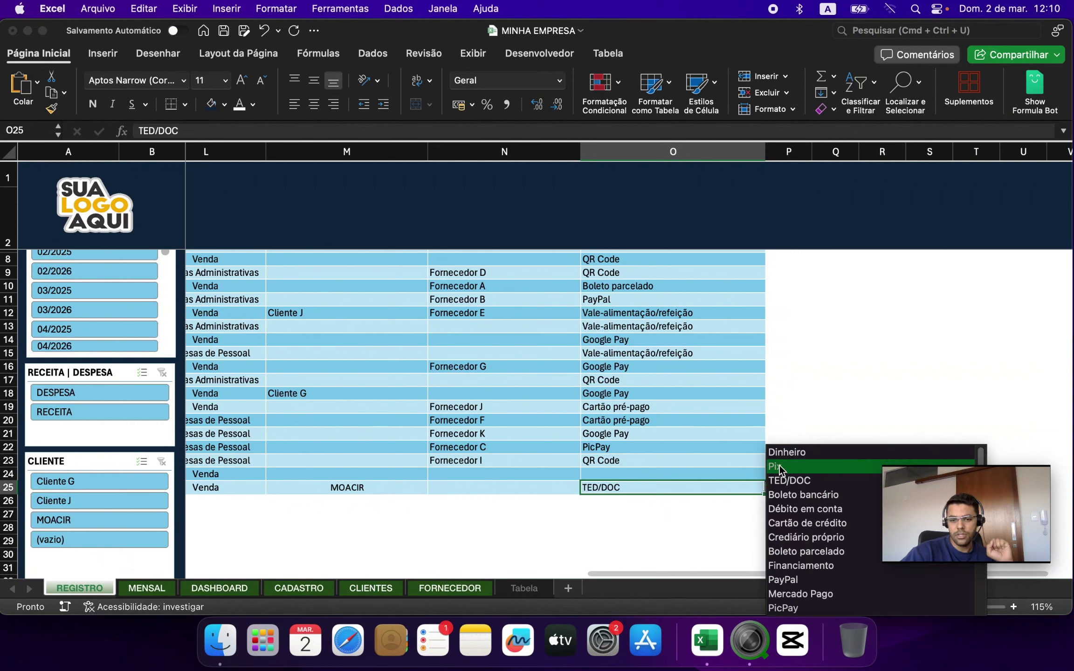
click(780, 467)
click(770, 488)
click(782, 452)
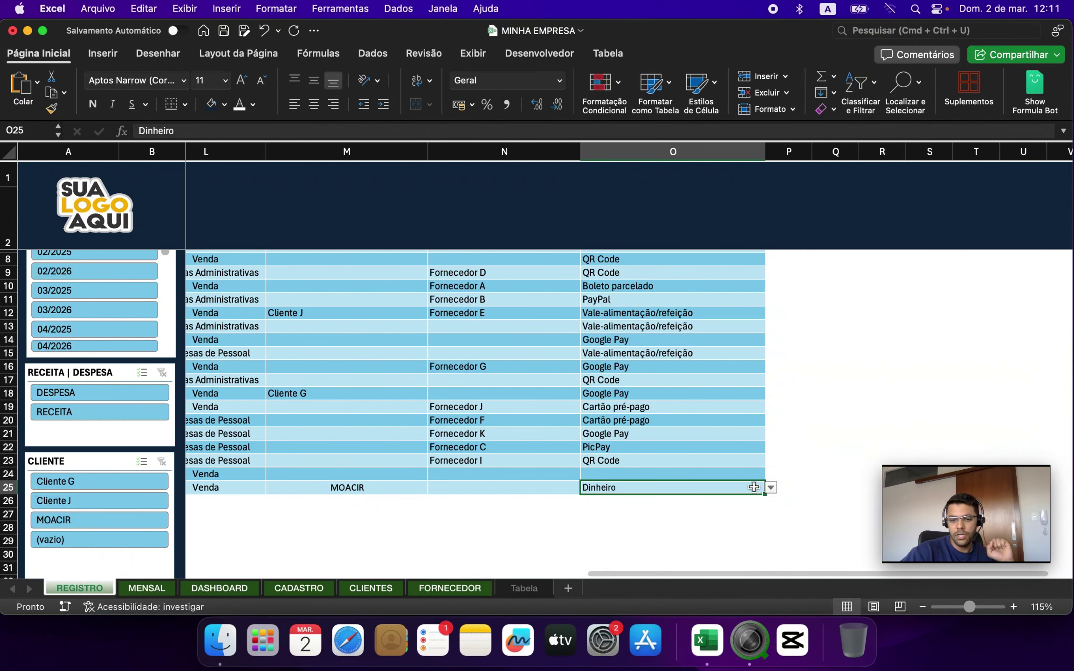
Set the FORMA DE PAGAMENTO of row 25 to Boleto parcelado
click(771, 487)
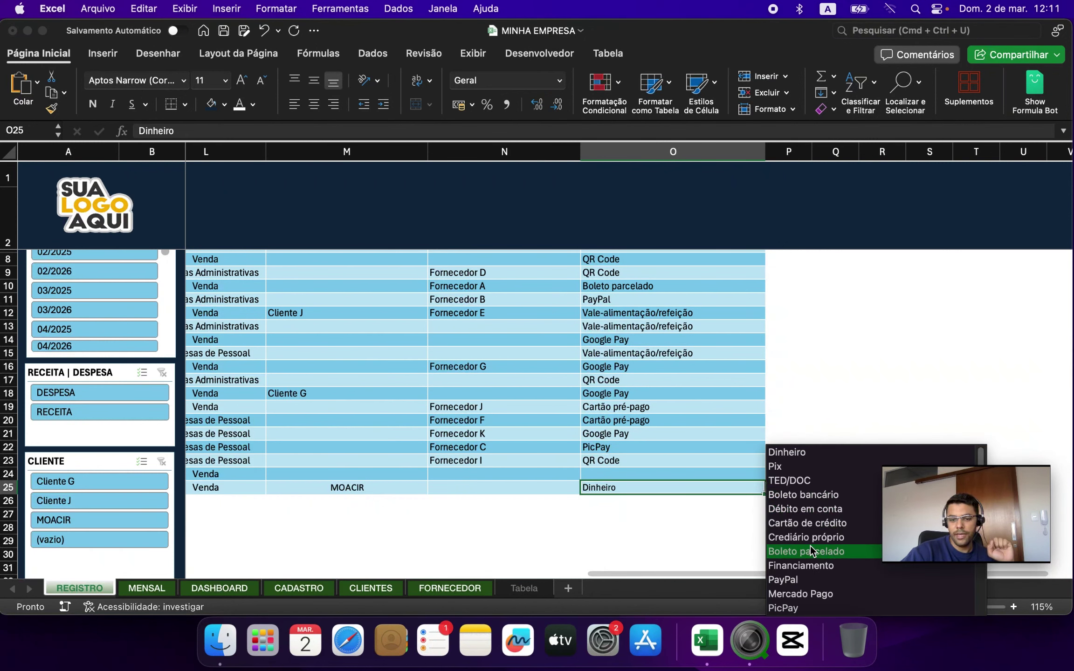
click(812, 551)
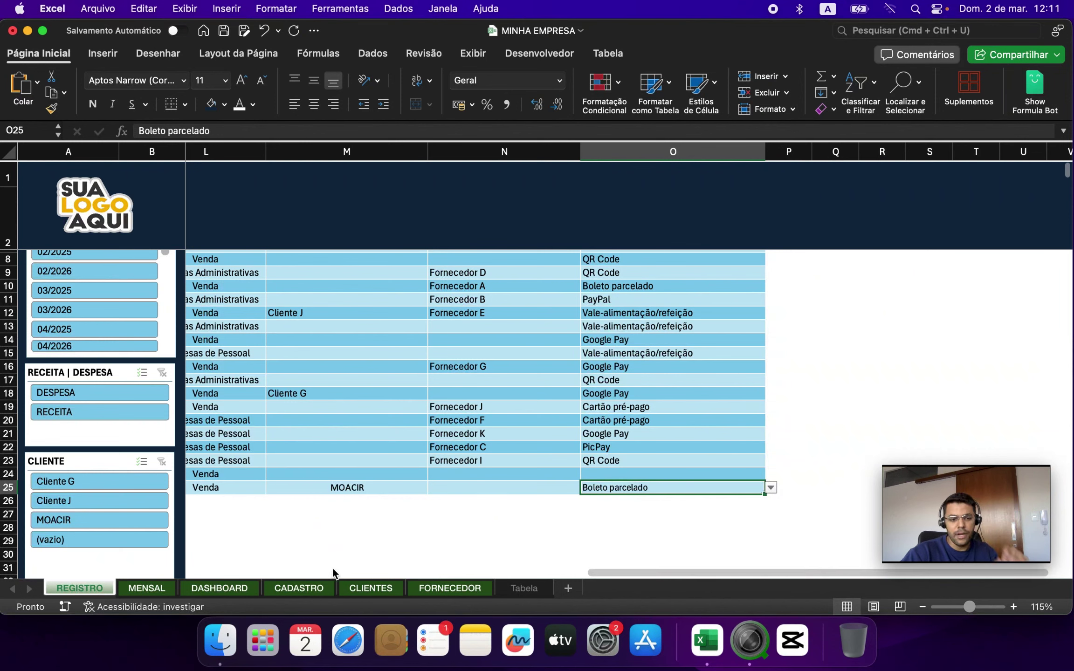
Filter the register by MÊS/ANO 01/2025 and 02/2025 to view those months, and clear the month filter
scroll(522, 575, left, 10)
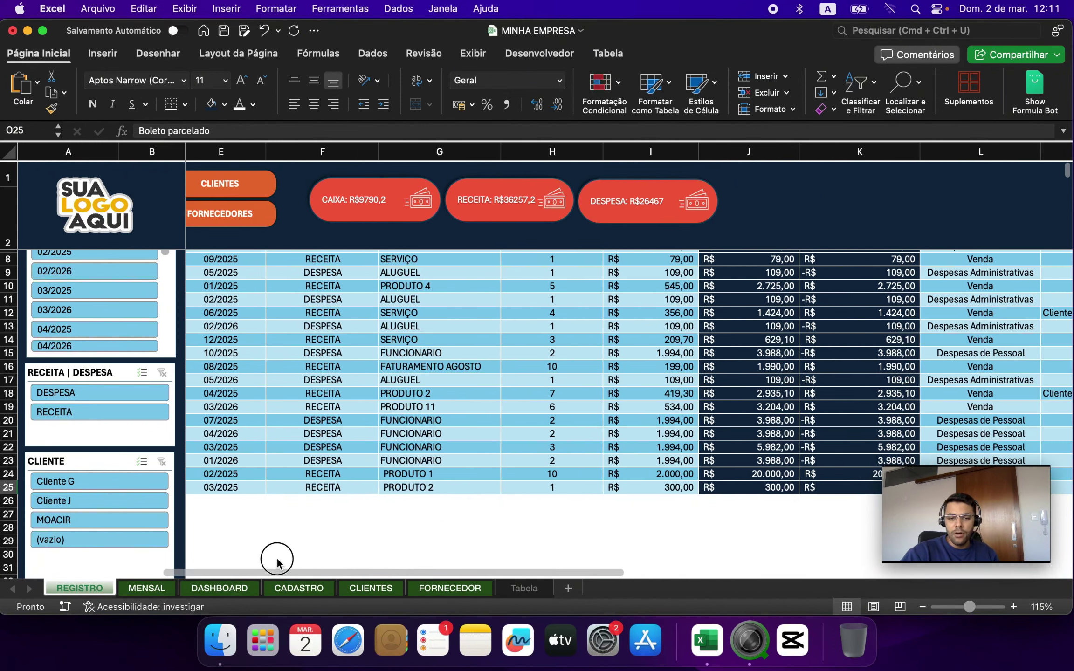
scroll(204, 551, up, 3)
scroll(293, 489, down, 2)
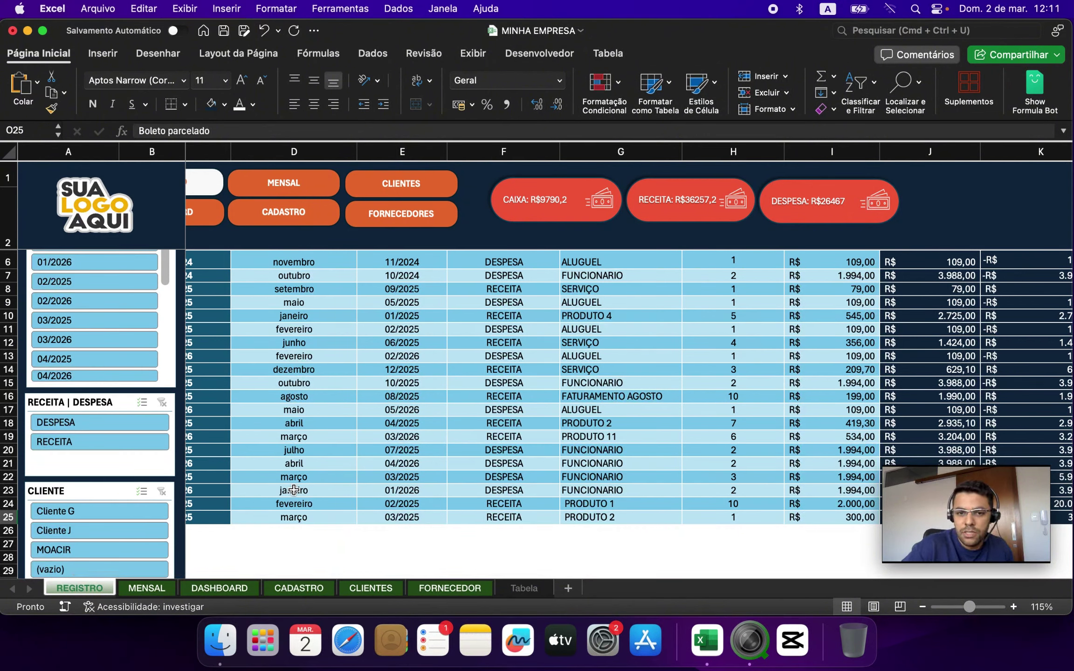
scroll(494, 538, up, 3)
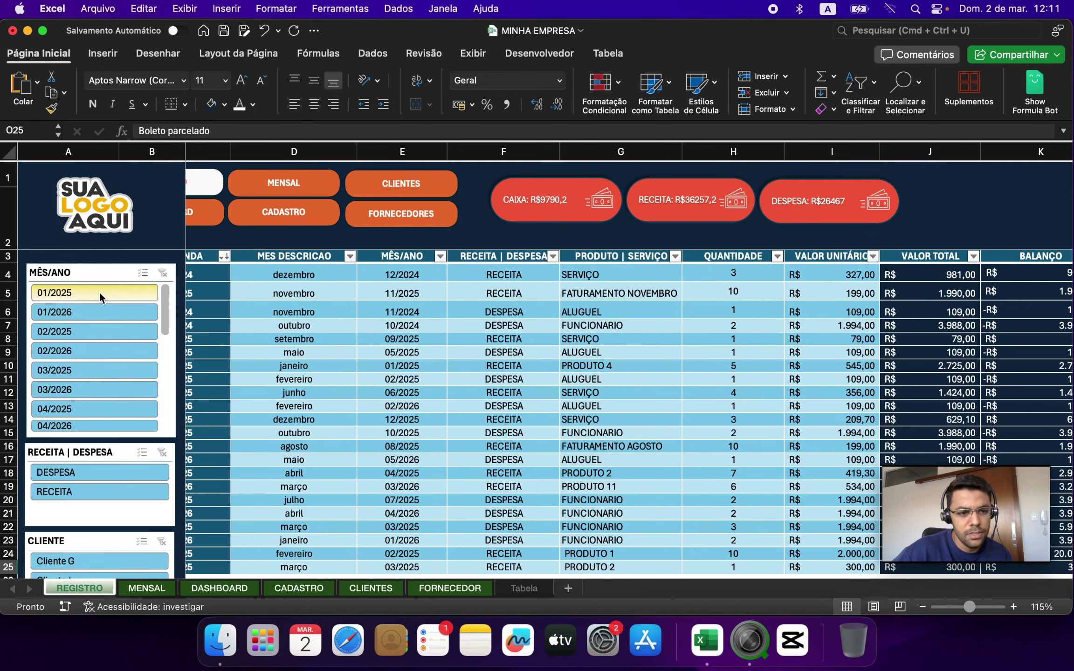
click(85, 294)
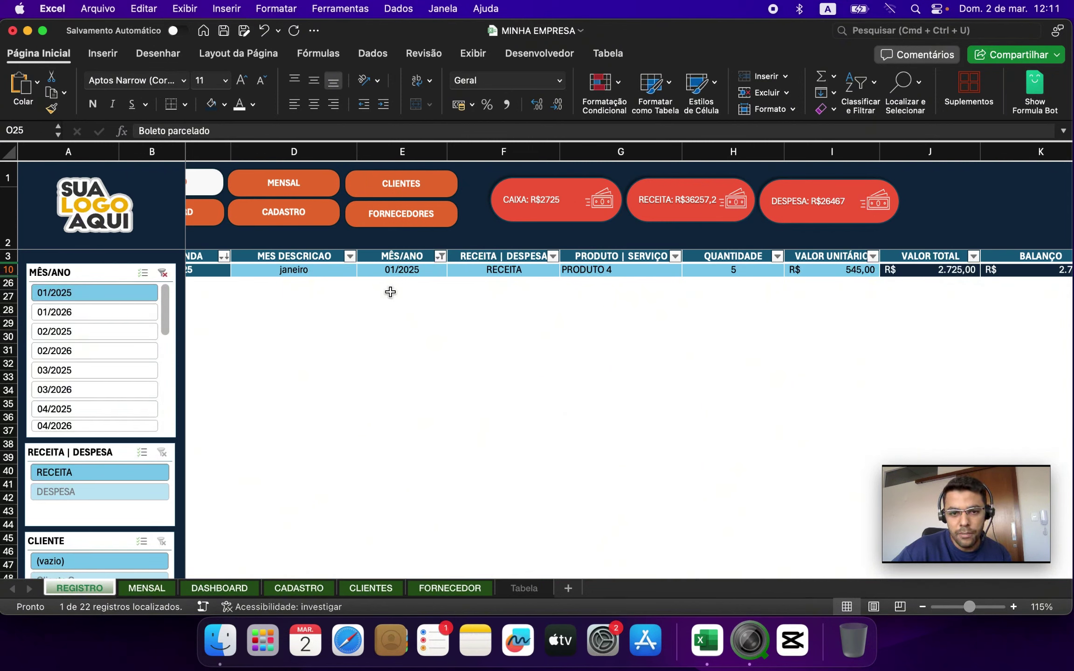
click(73, 331)
click(163, 273)
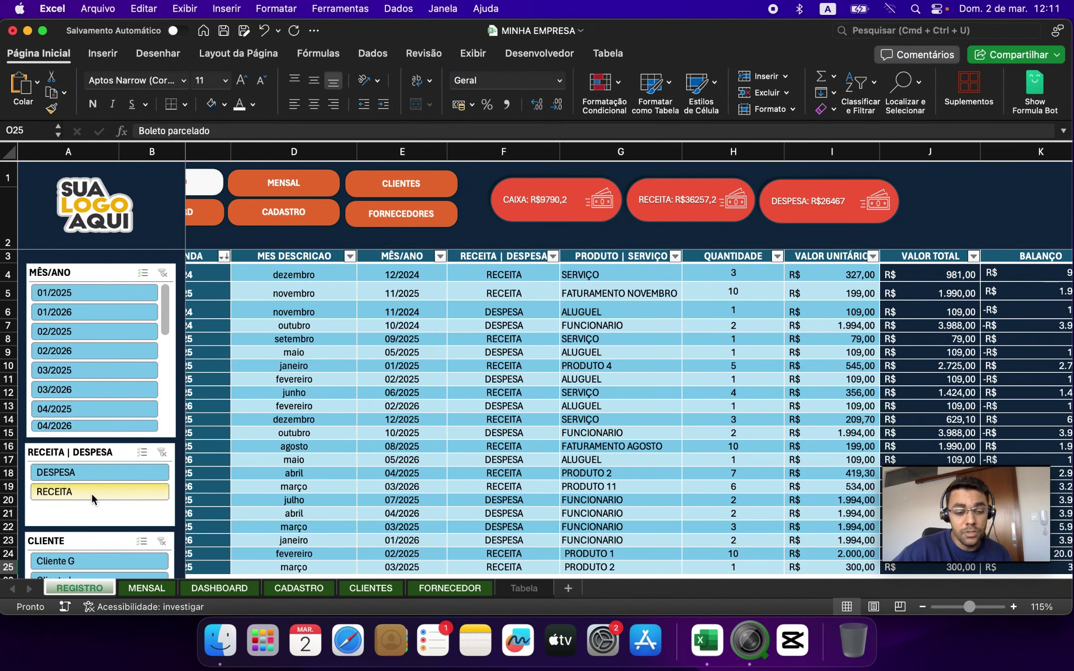
Filter the register by DESPESA and by RECEITA to compare the entries, and clear the RECEITA | DESPESA filter
click(96, 472)
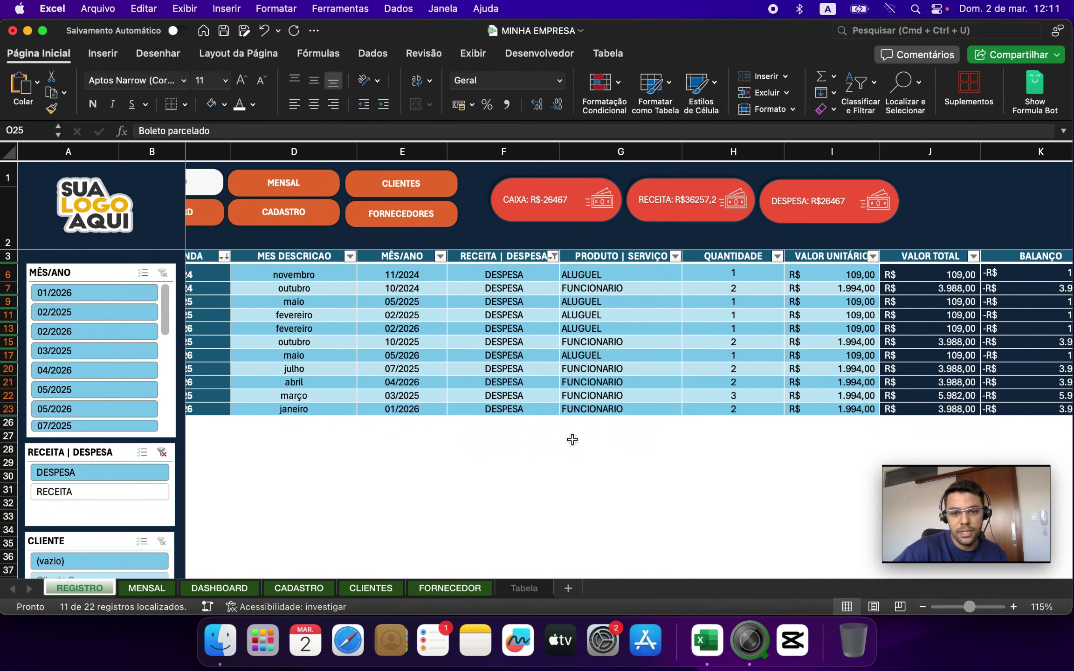
click(132, 489)
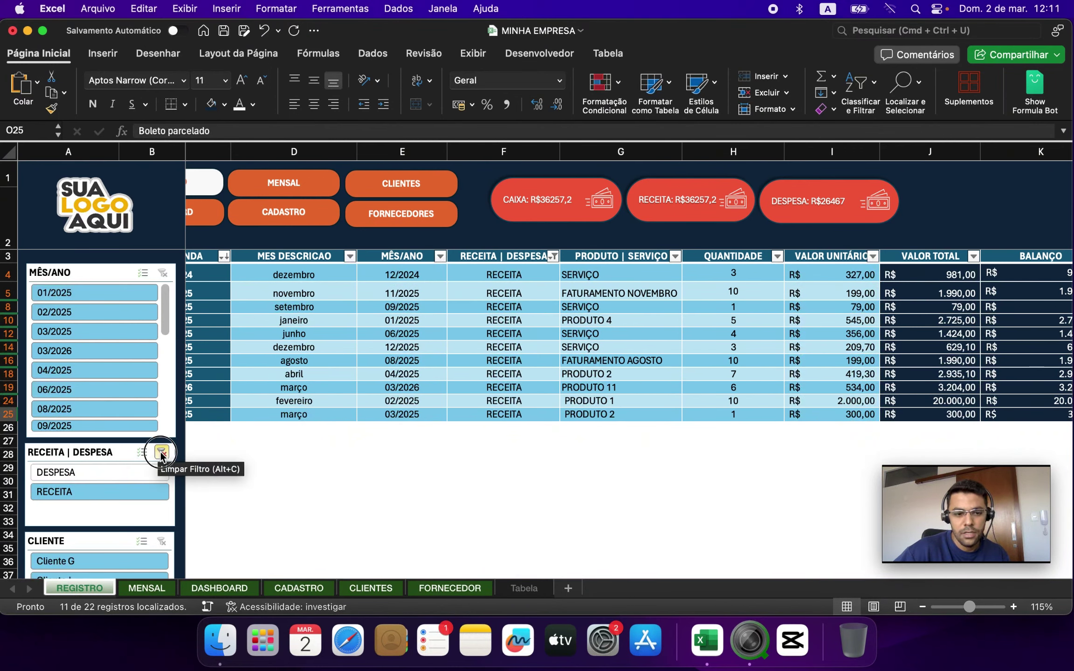
click(161, 452)
Filter the register by Cliente G again to check that client's purchases, and clear the CLIENTE filter
scroll(92, 570, down, 2)
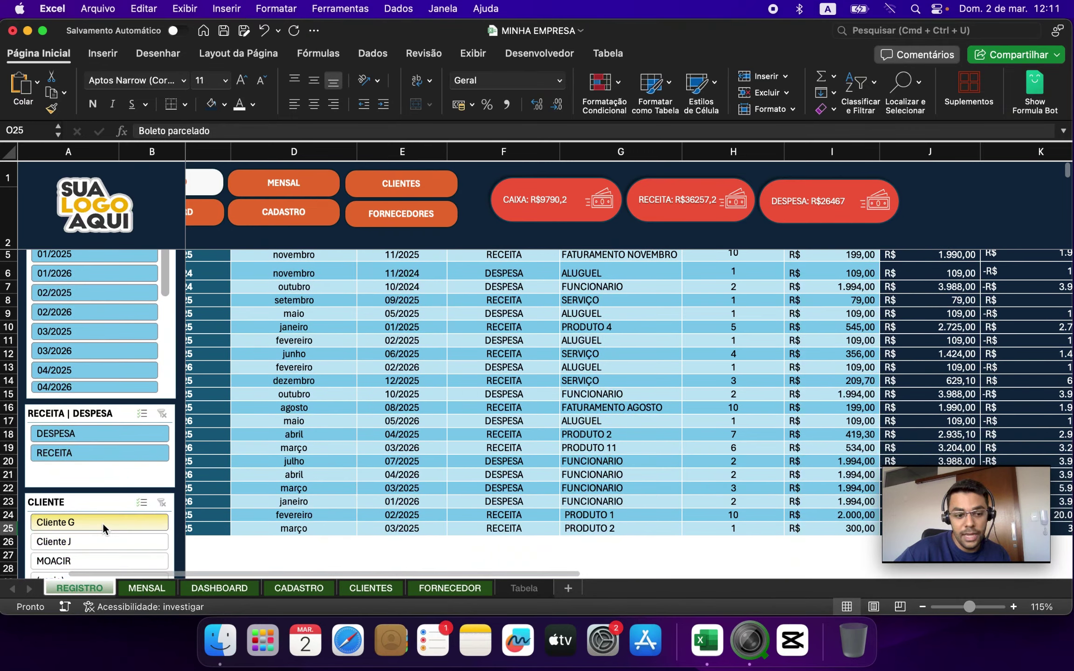
click(106, 523)
scroll(985, 279, up, 1)
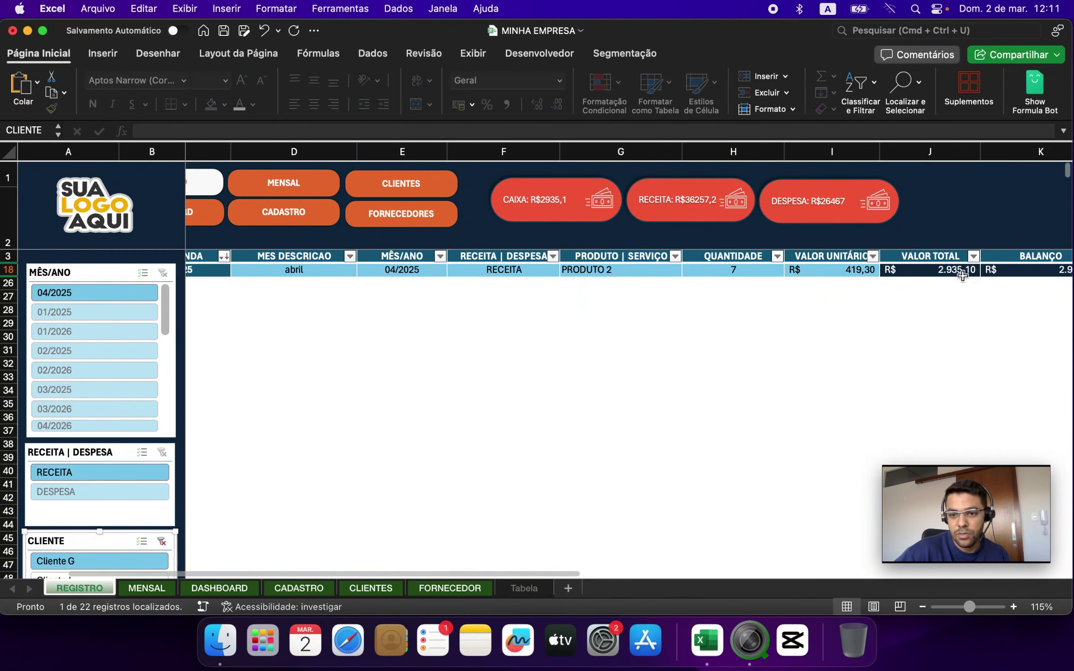
click(162, 541)
drag(416, 302, 326, 340)
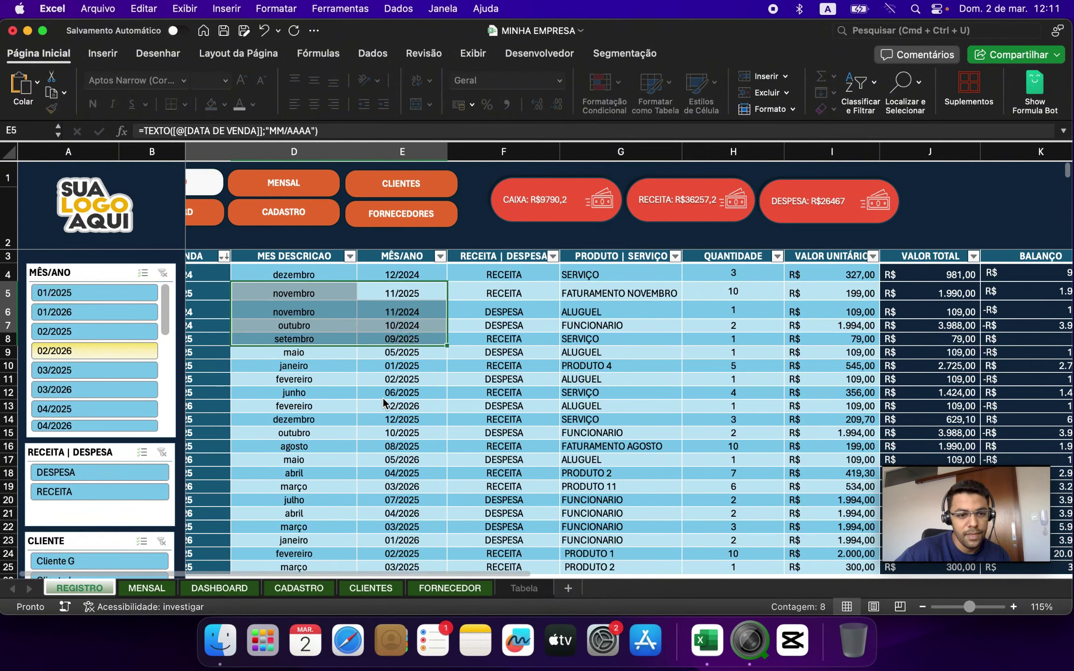
scroll(208, 424, down, 6)
scroll(126, 438, down, 3)
scroll(139, 419, up, 10)
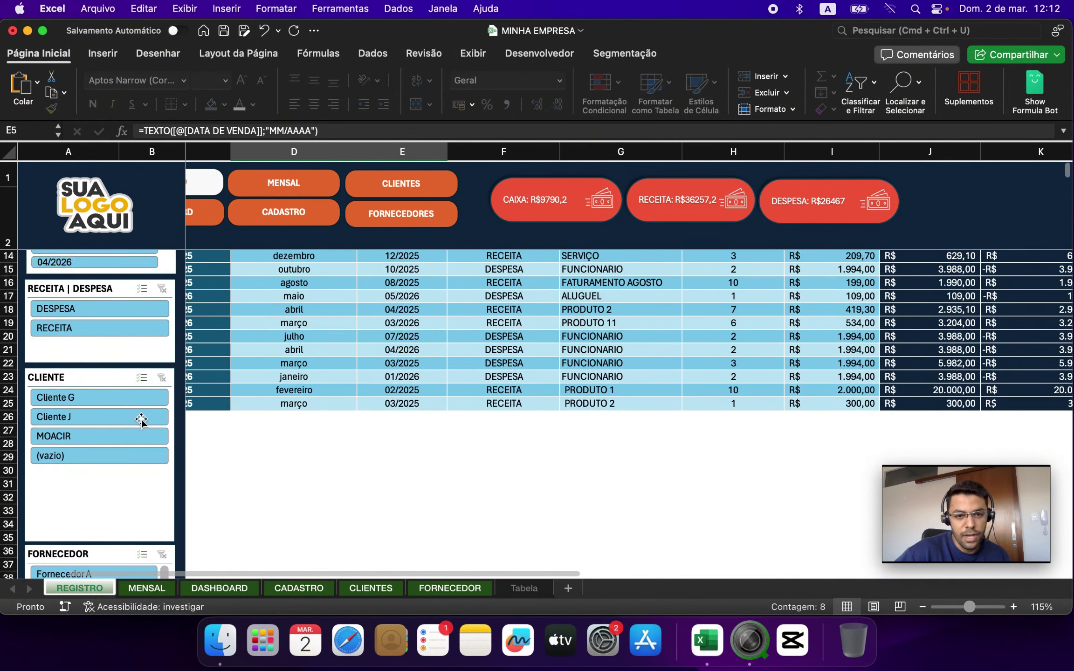
drag(327, 376, 251, 490)
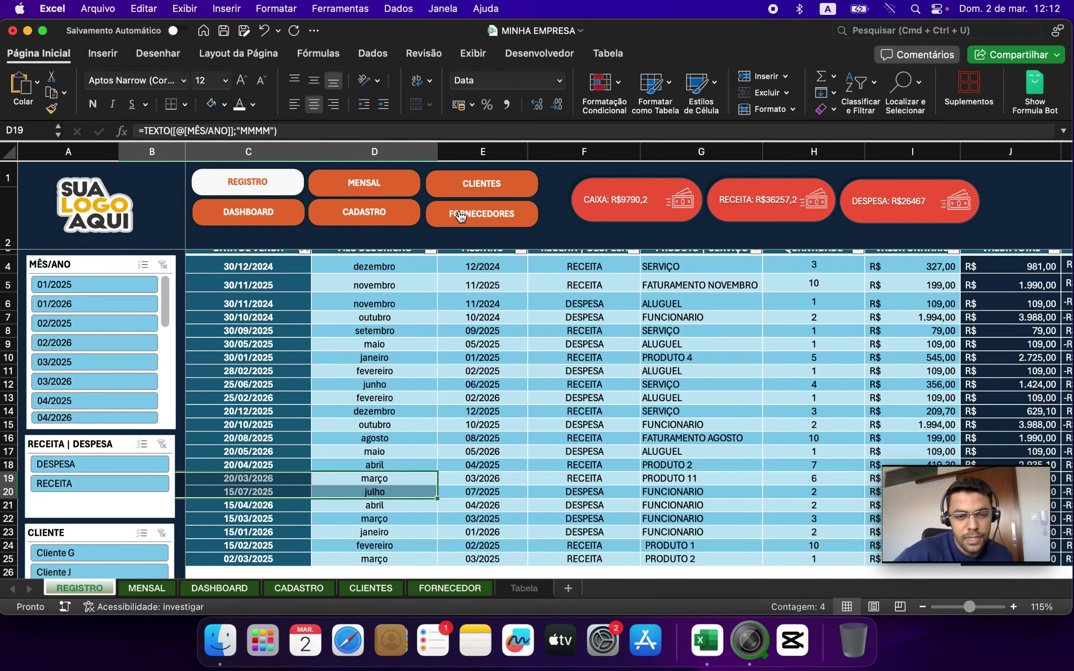
Open the CLIENTES sheet and examine the client table's columns and its first empty row
click(464, 185)
click(390, 349)
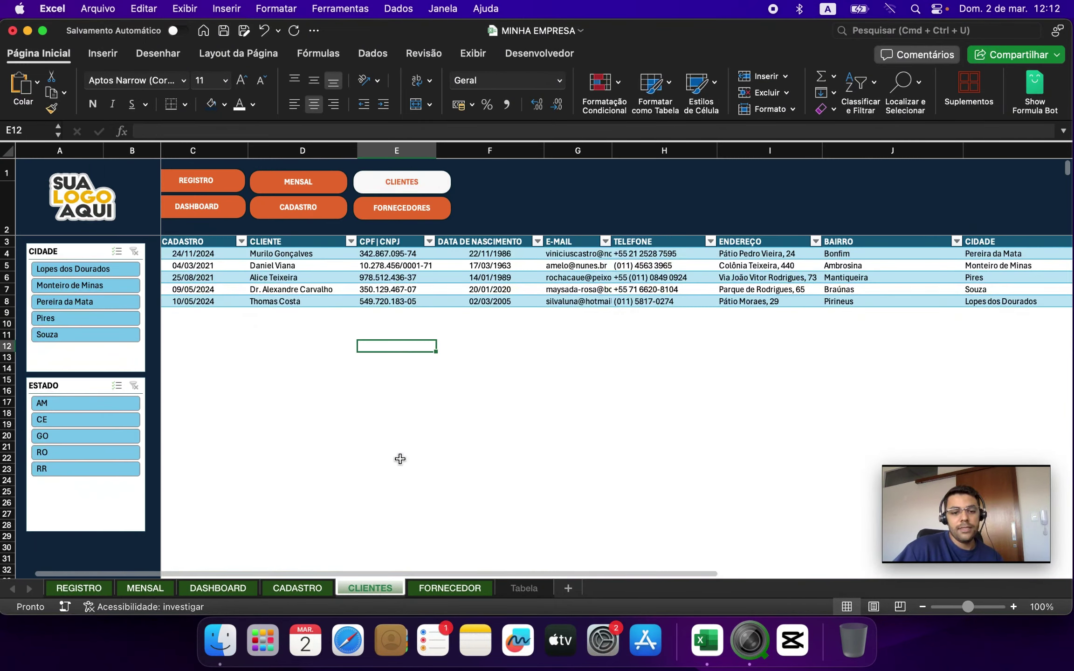
click(433, 569)
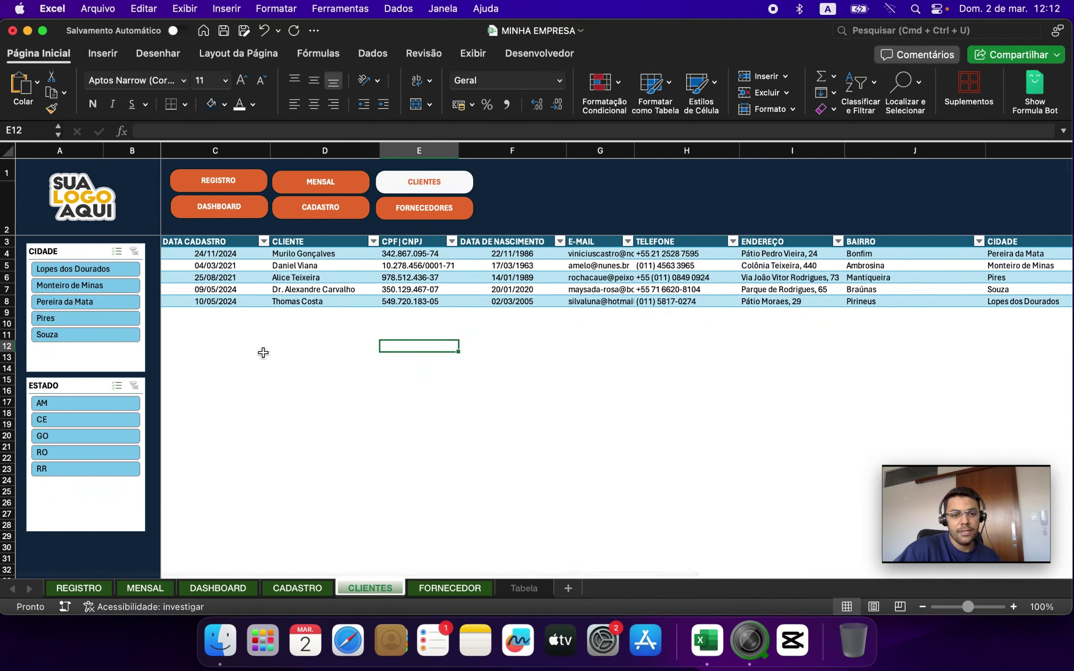
click(340, 311)
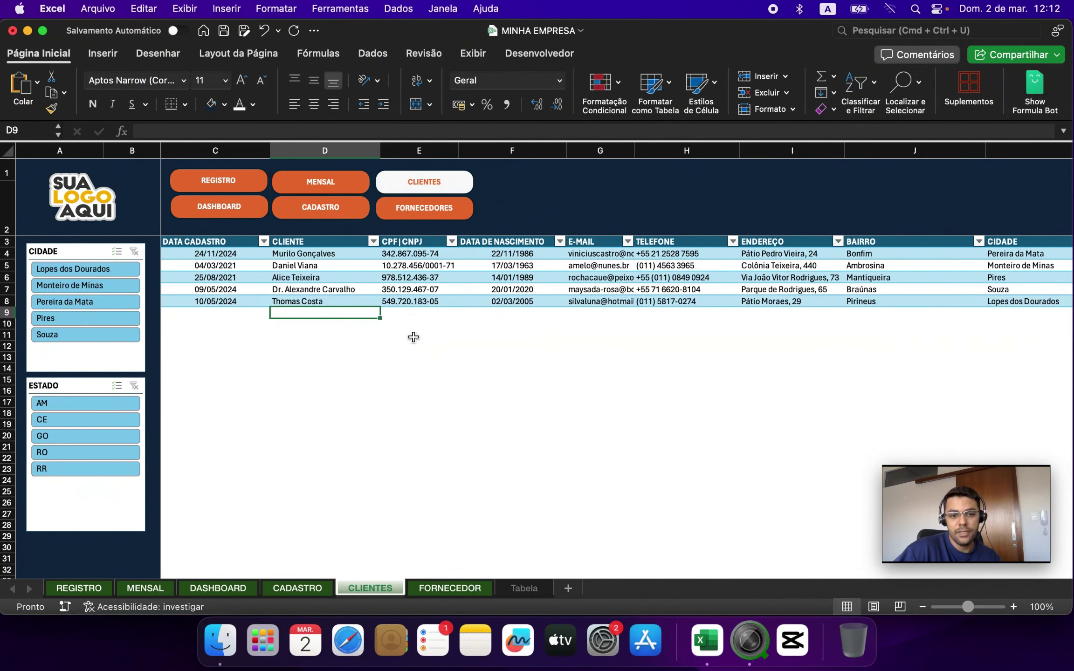
Start a new client record in row 9 with DATA CADASTRO 02/03/25 and advance to its ENDEREÇO cell
click(236, 317)
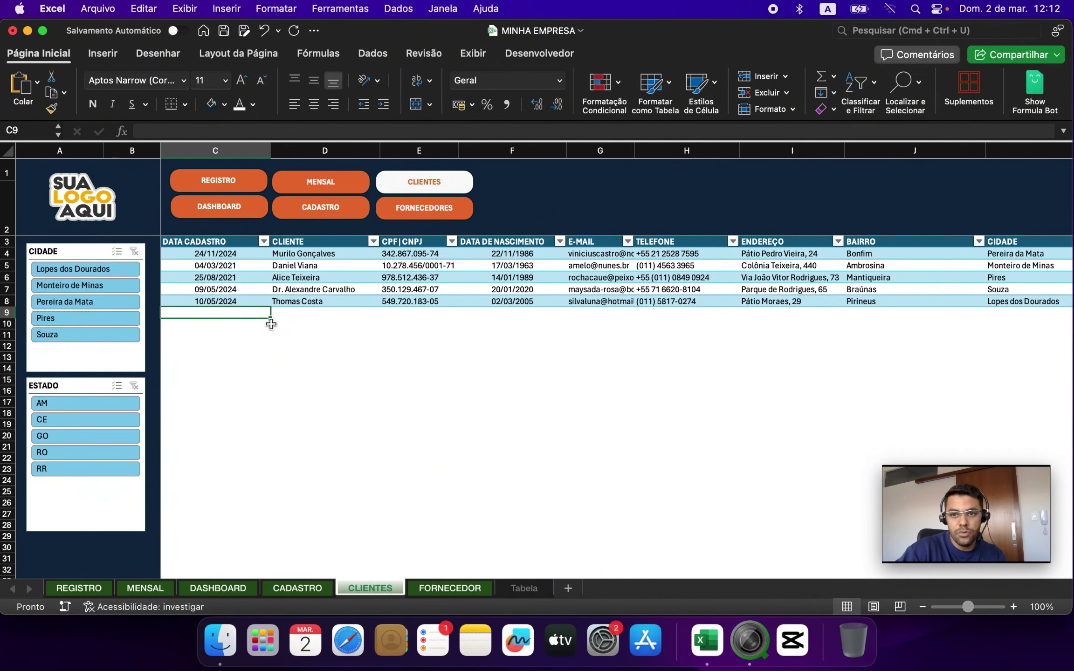
text(02/03/25)
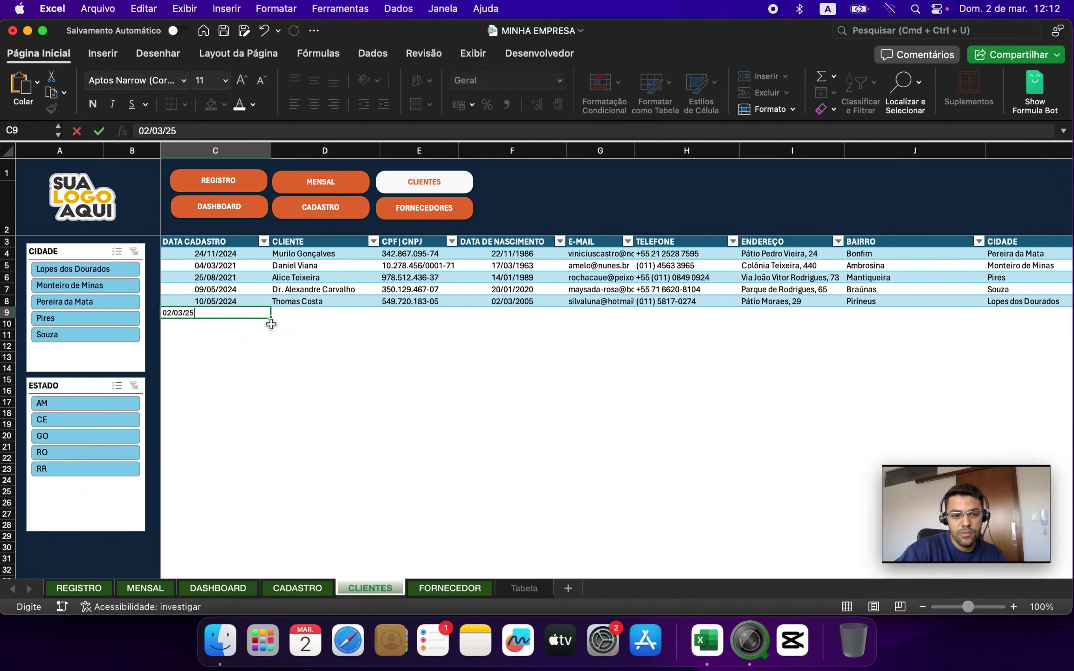
key(Tab)
key(Tab)
key(Tab)
key(Tab)
key(Tab)
key(Tab)
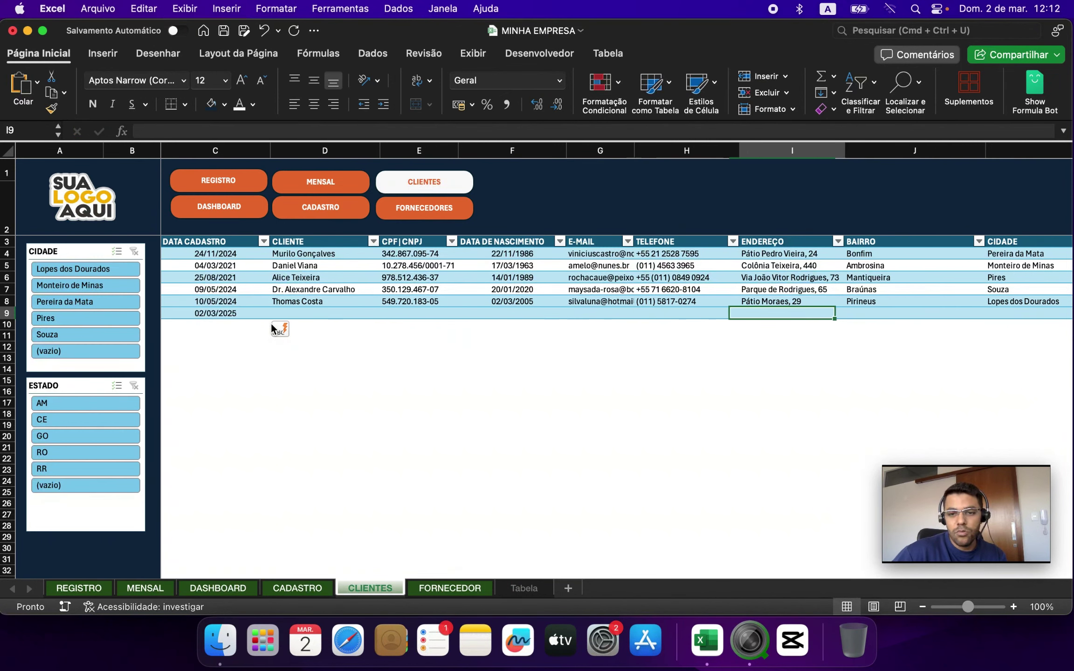
Examine the remaining fields of the new client record in row 9, from ENDEREÇO through CEP
key(Tab)
key(Tab)
key(Tab)
key(Tab)
key(shift+Tab)
key(shift+Tab)
key(shift+Tab)
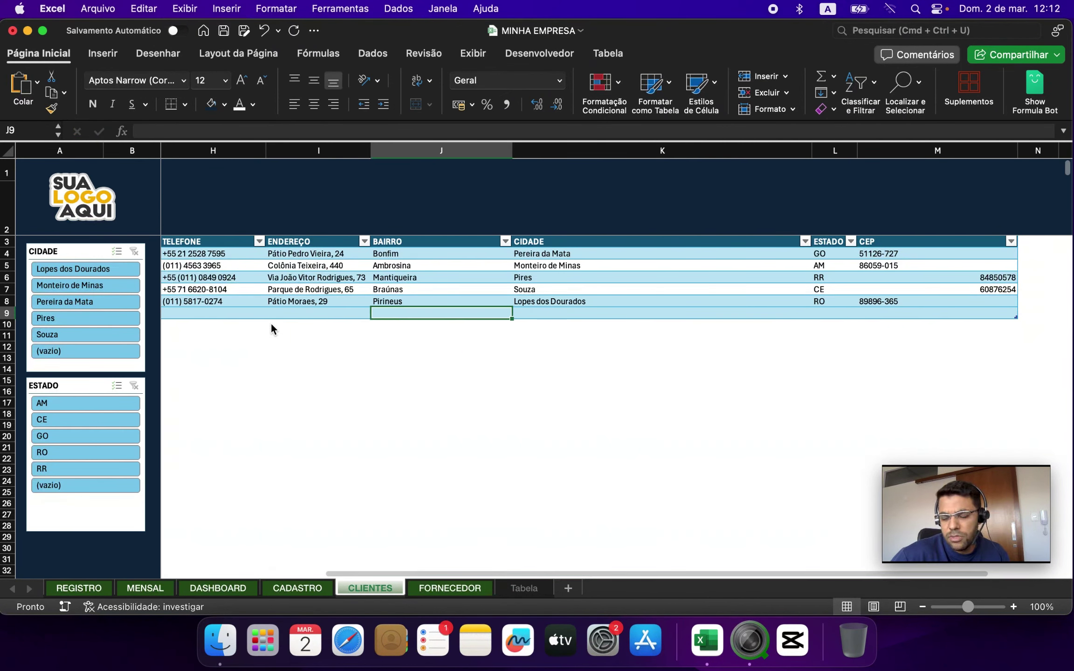
Return to the CLIENTE cell in row 9 and enter the client's name
key(shift+Tab)
key(shift+Tab)
key(shift+Tab)
key(shift+Tab)
key(shift+Tab)
key(shift+Tab)
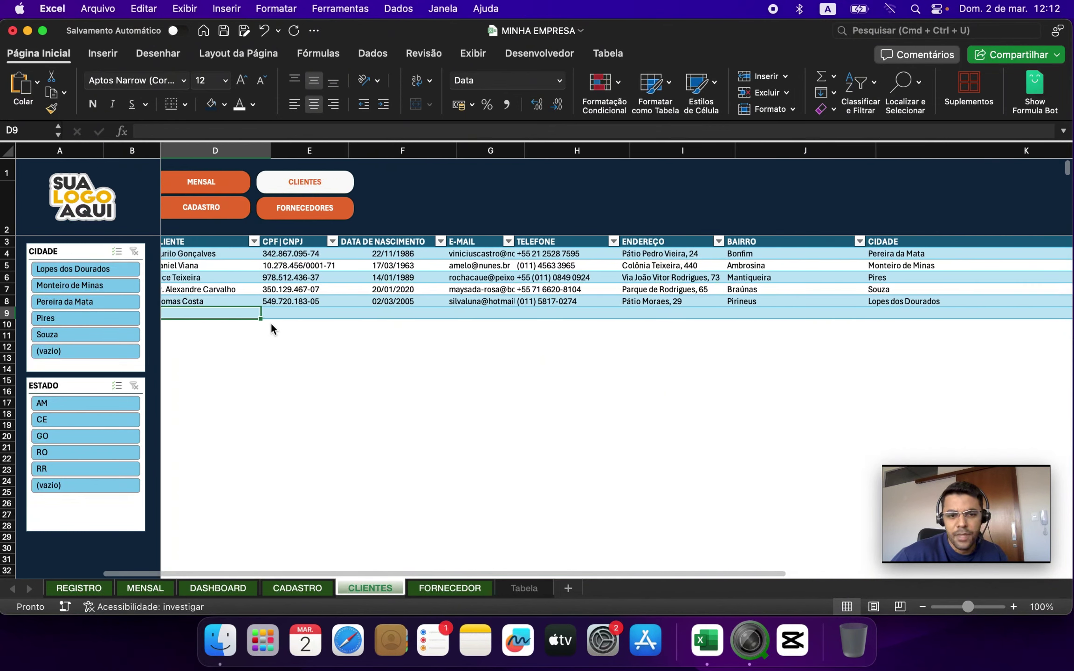
scroll(271, 324, left, 2)
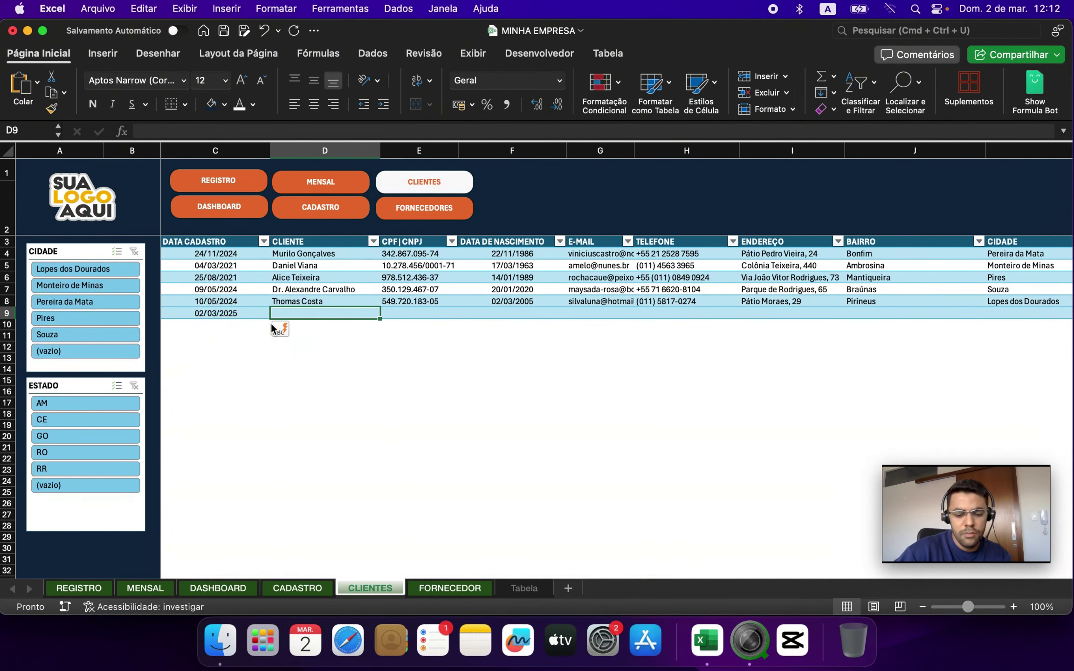
text(ANDERSON)
key(Tab)
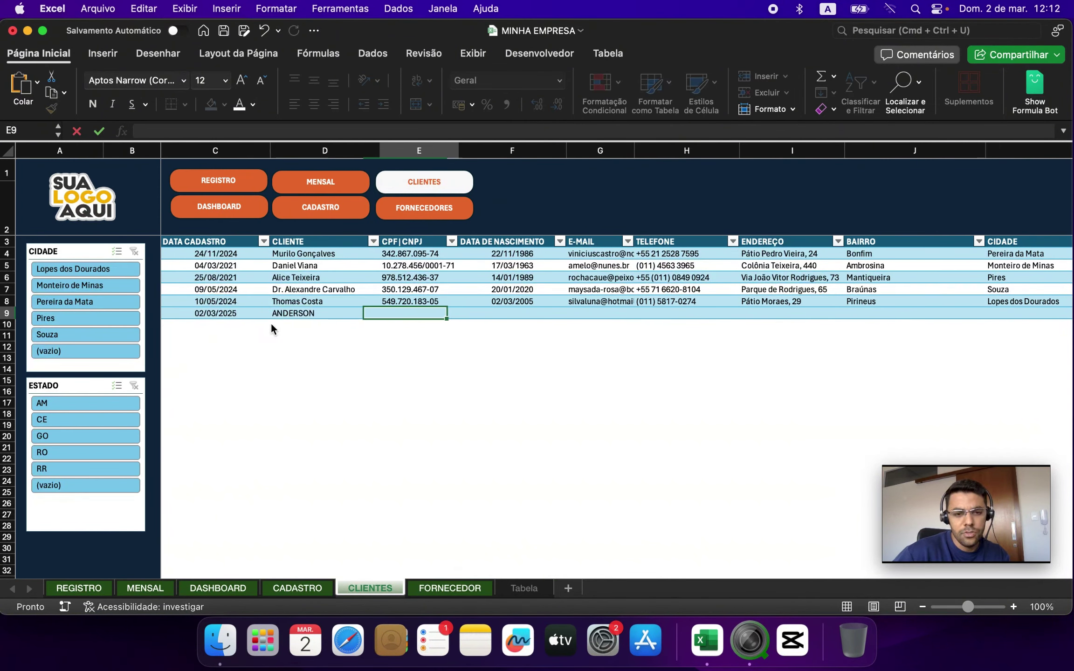
Go through the other fields of the row 9 client record, from CPF|CNPJ to CEP, and return to the table's first columns
key(Tab)
key(Tab)
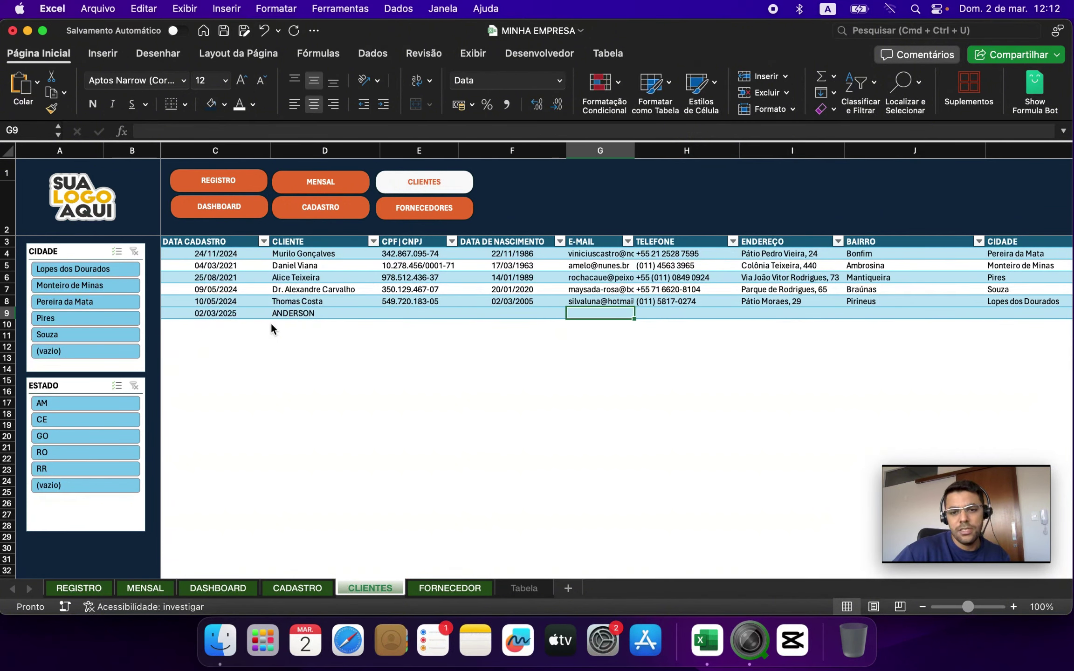
key(Tab)
key(Tab)
key(Tab)
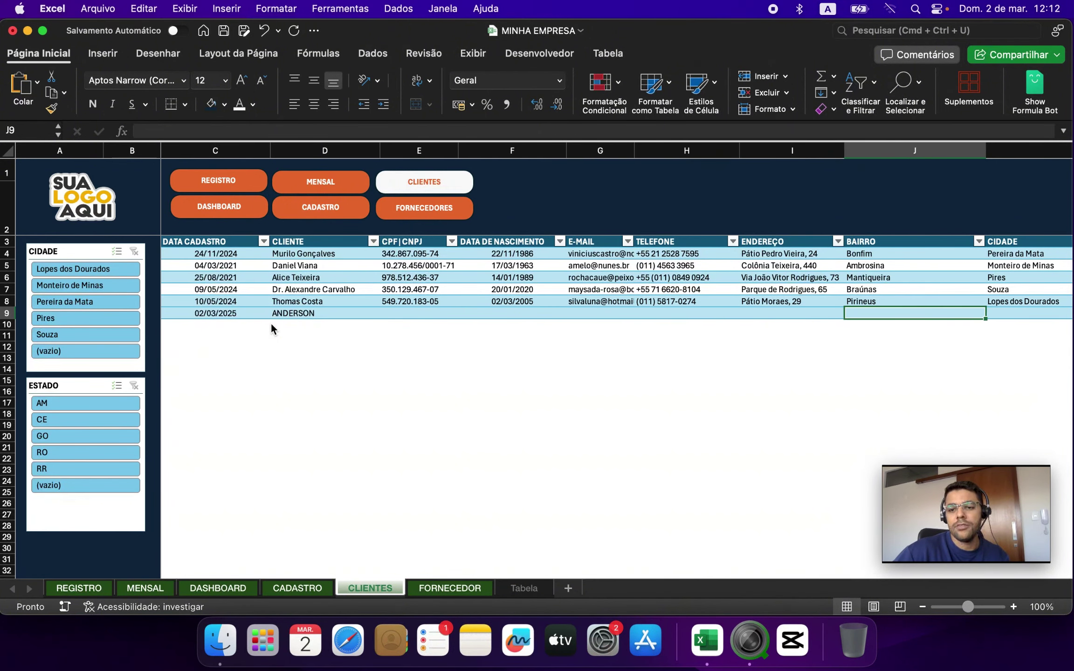
key(Tab)
key(Tab)
key(Tab)
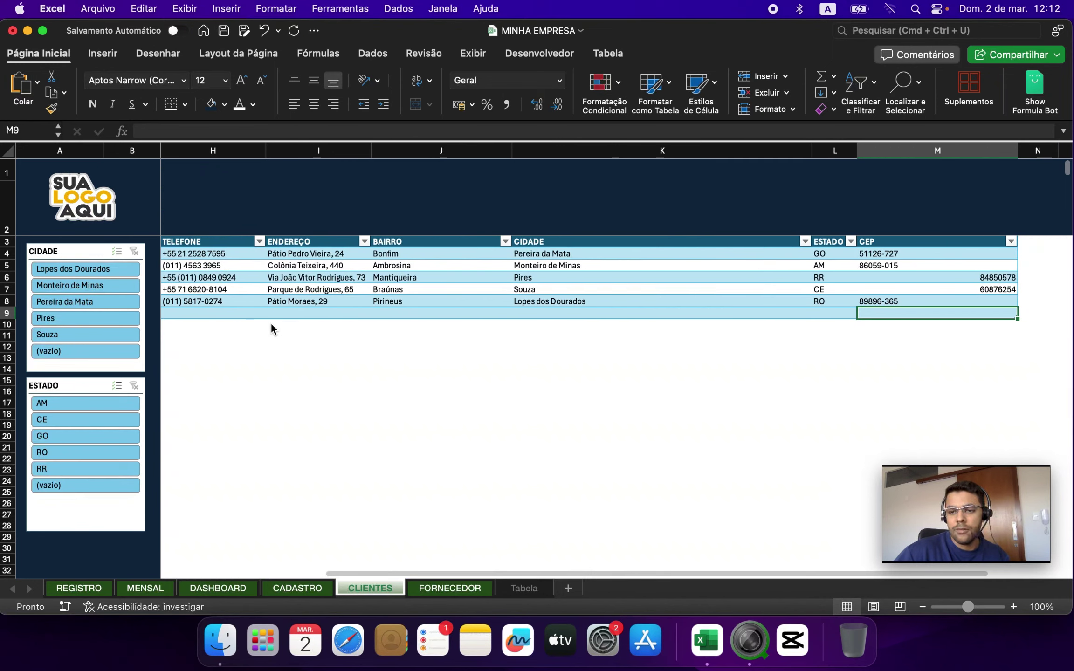
key(Tab)
key(shift+Tab)
key(shift+Tab)
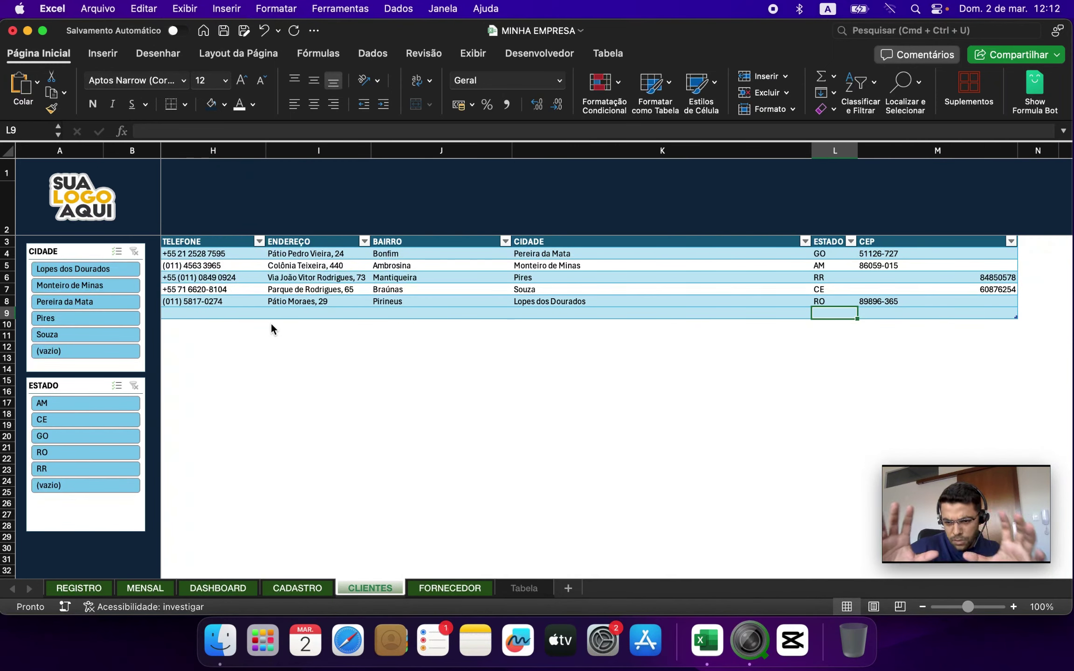
scroll(270, 324, left, 10)
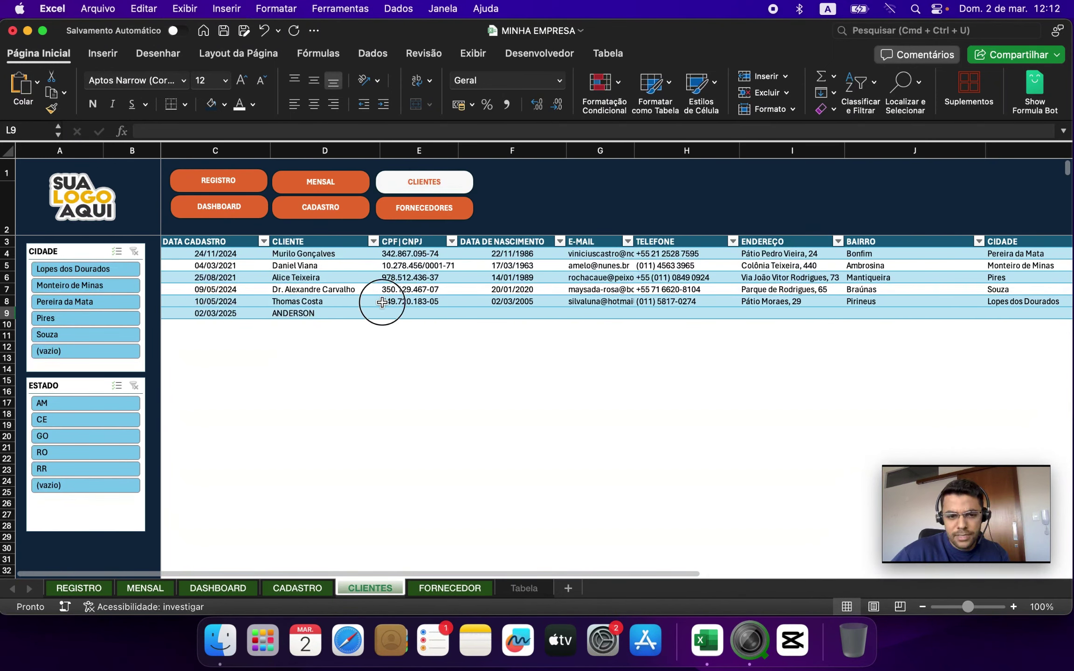
Filter the clients by the city Monteiro de Minas and by the state RO, clearing each filter
click(387, 324)
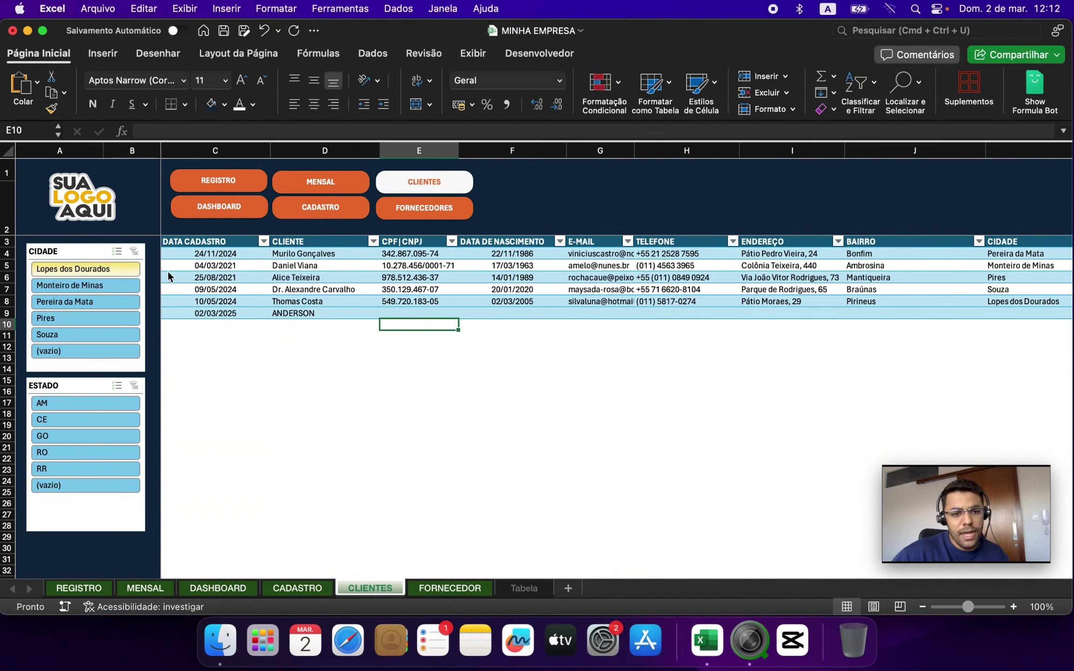
click(111, 293)
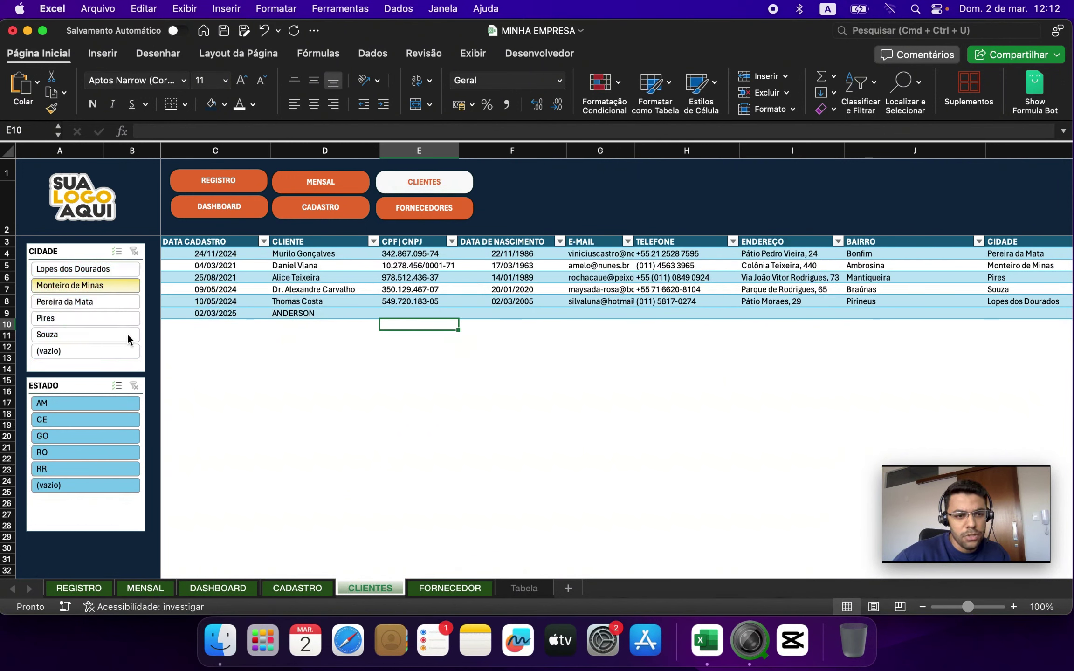
key(super+z)
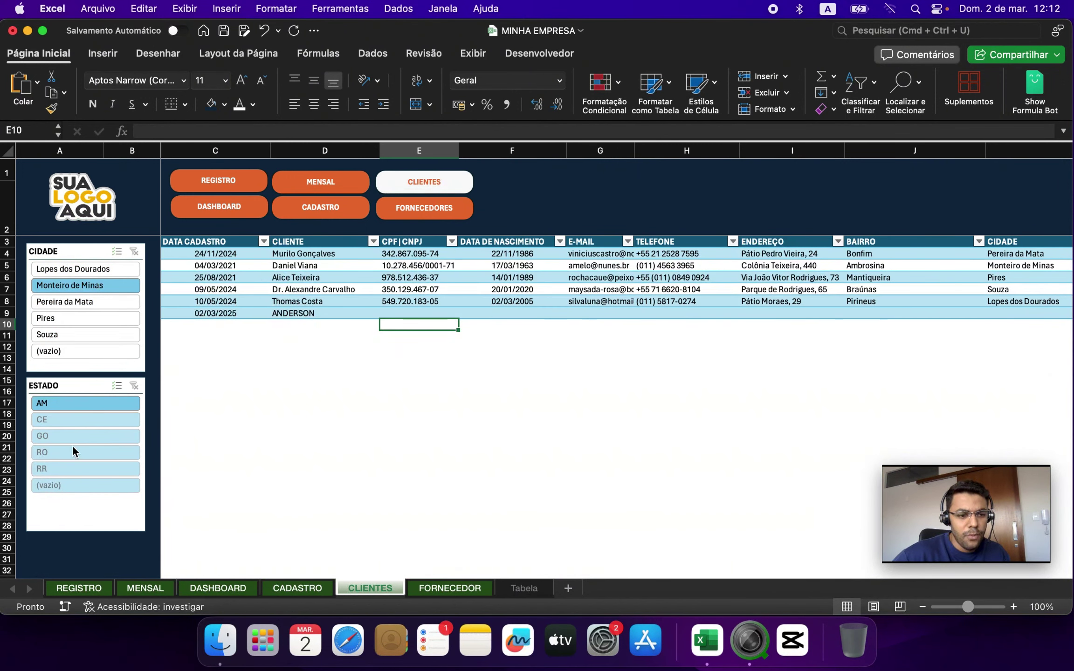
click(111, 452)
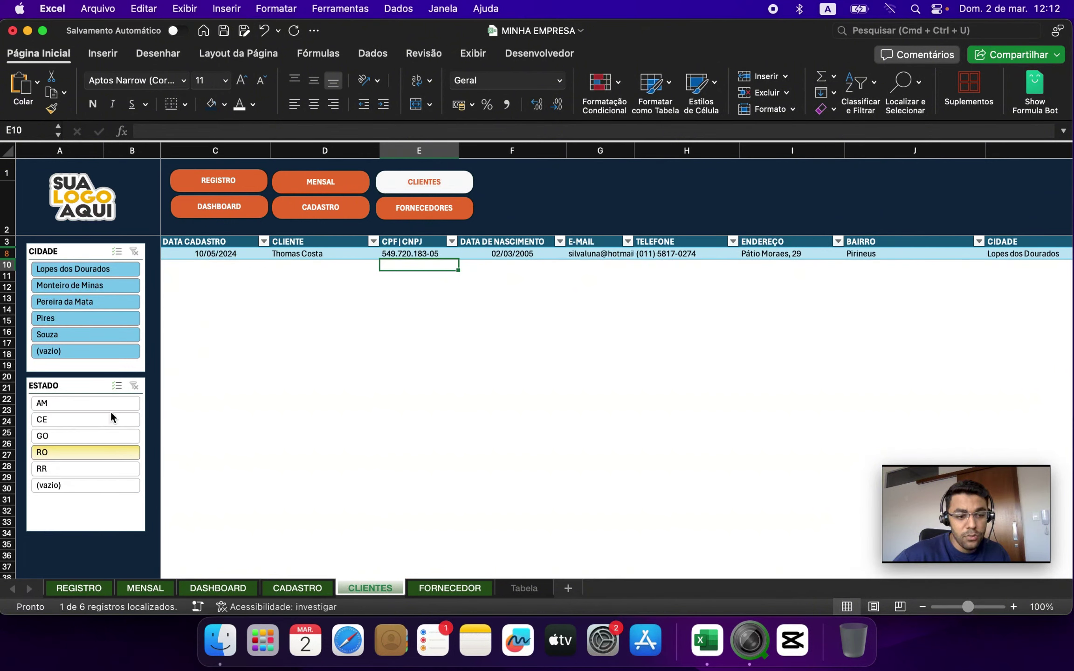
click(133, 387)
click(772, 336)
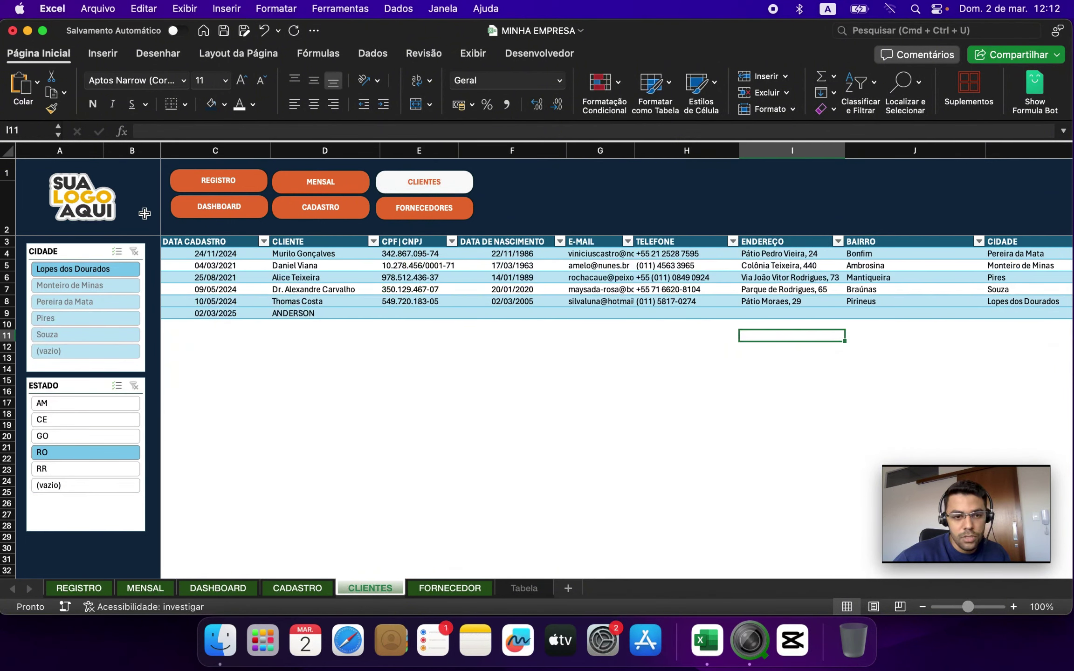
Open the FORNECEDOR sheet and add a new supplier in row 14 with EMPRESA CAIXA BOX
click(397, 208)
click(437, 217)
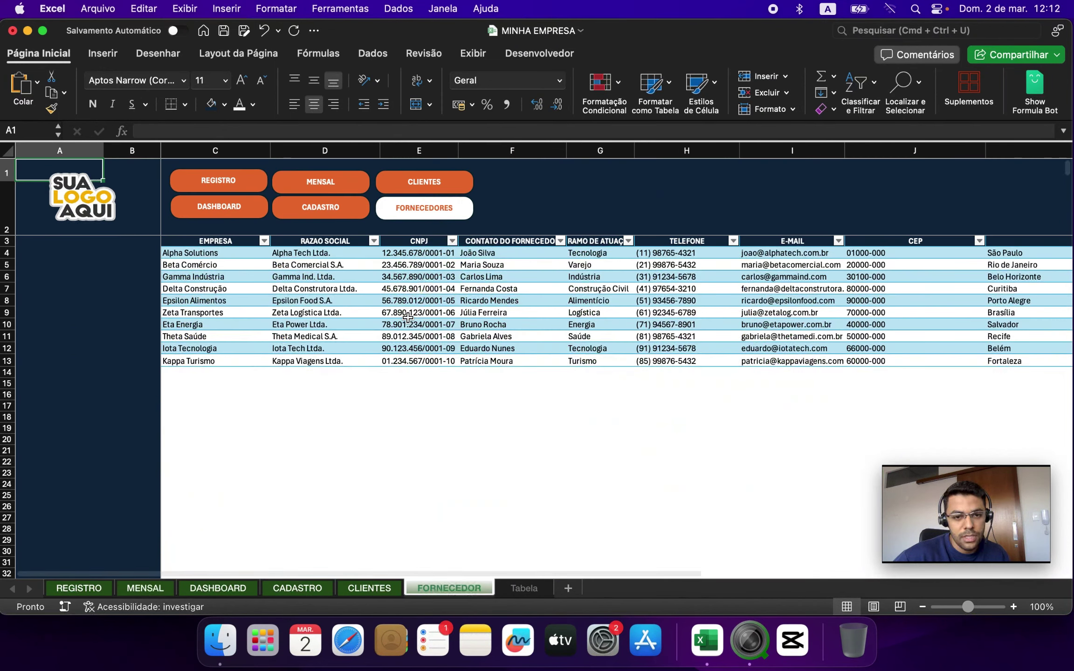
click(224, 380)
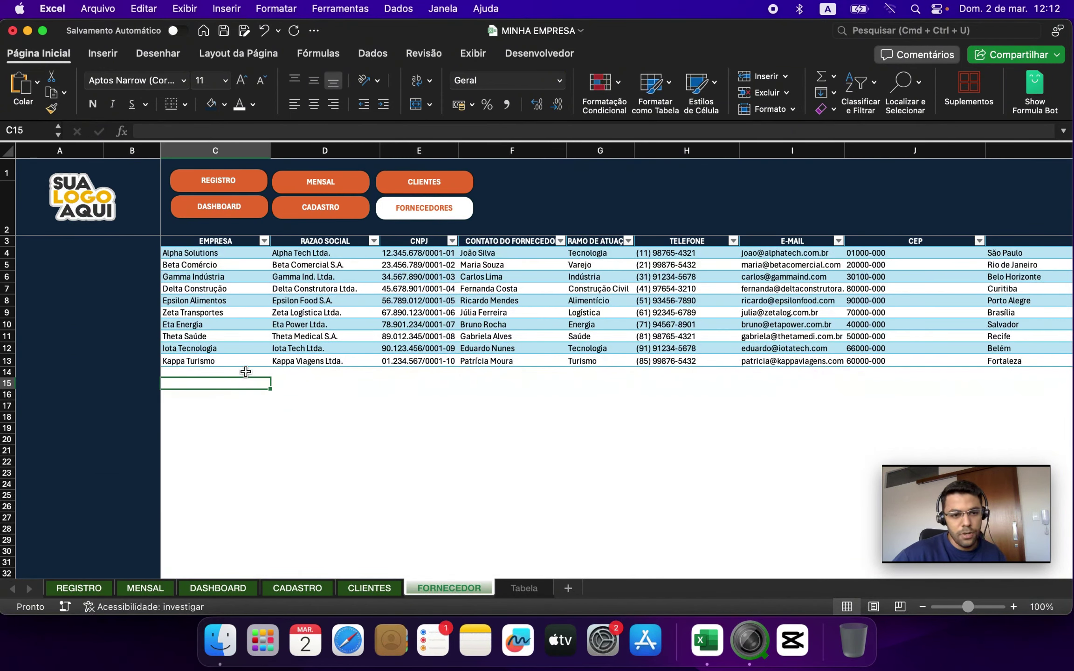
click(246, 371)
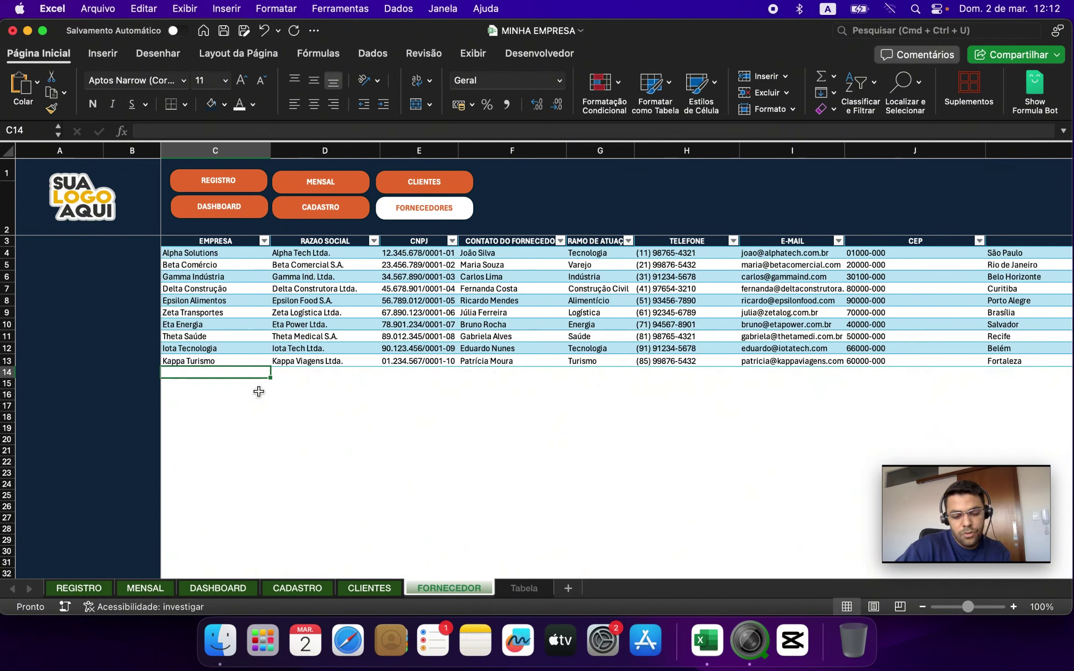
text(E)
key(BackSpace)
text(CAIXA B)
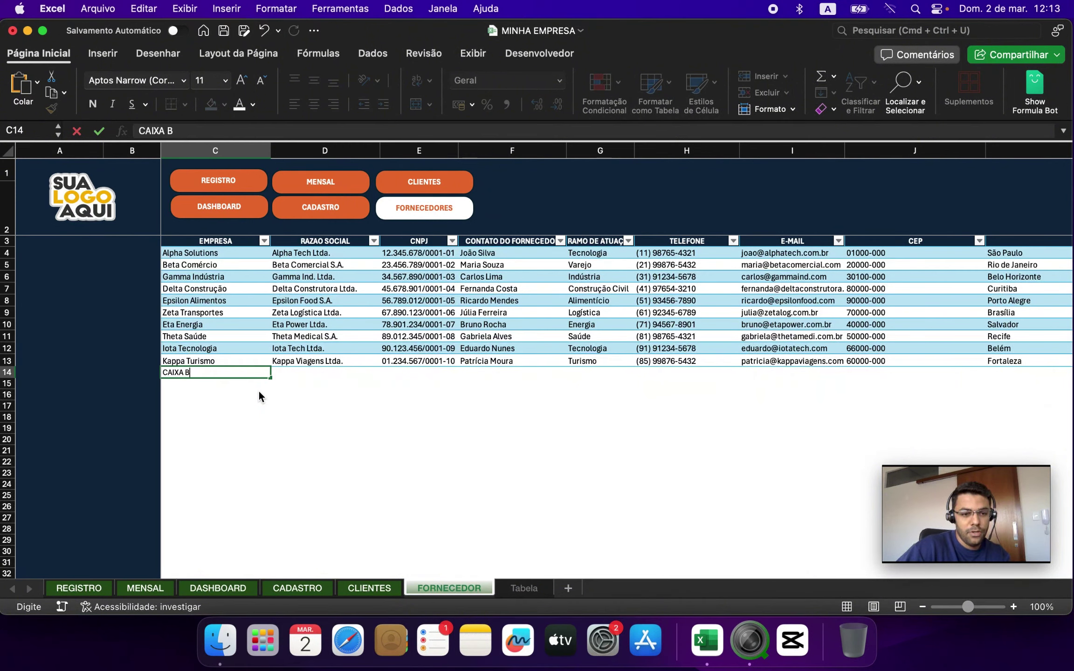
text(OX)
key(Tab)
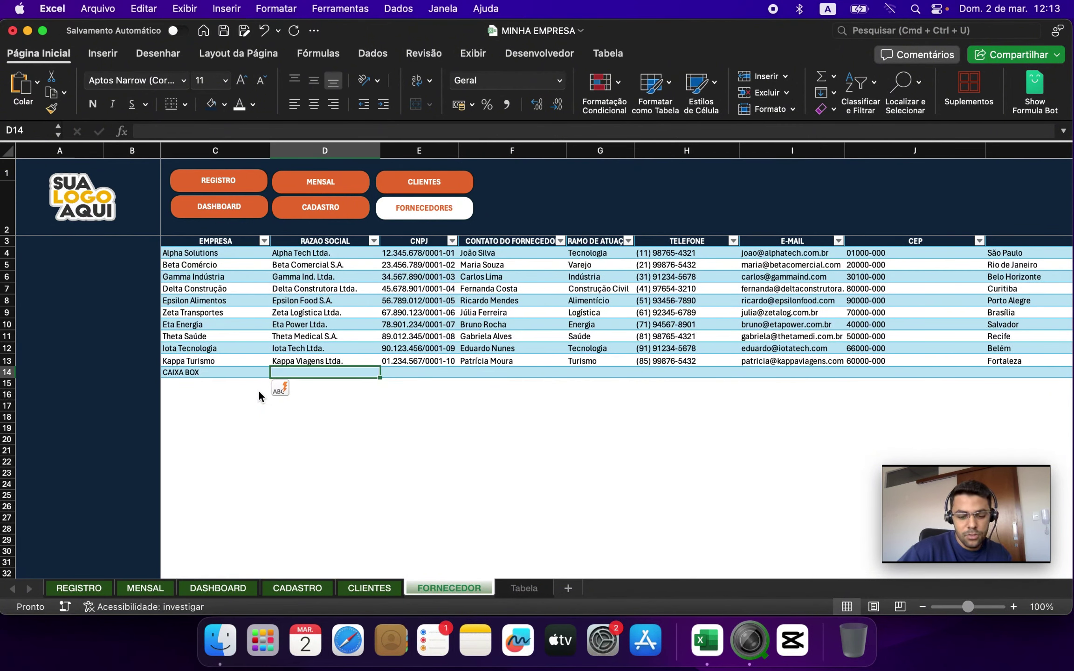
Set the new supplier's RAZAO SOCIAL to CAIXA BOX LTDA. and its RAMO DE ATUAÇÃO to PAPELÃO, leaving CNPJ and contact blank
text(CAIXA BOX LTDA)
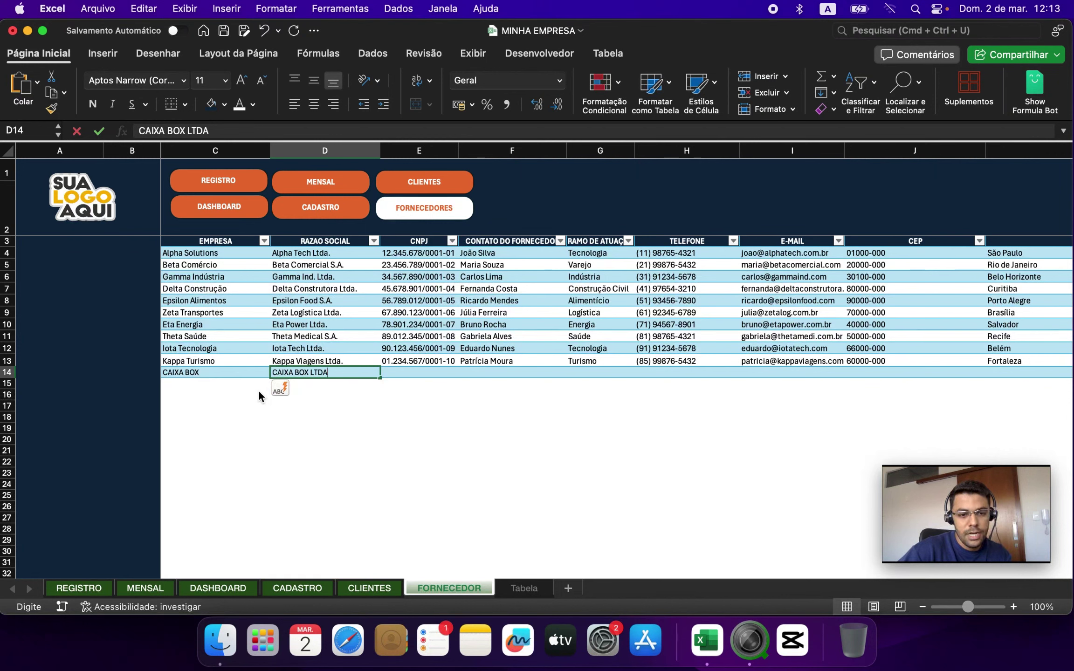
text(.)
key(Tab)
key(Tab)
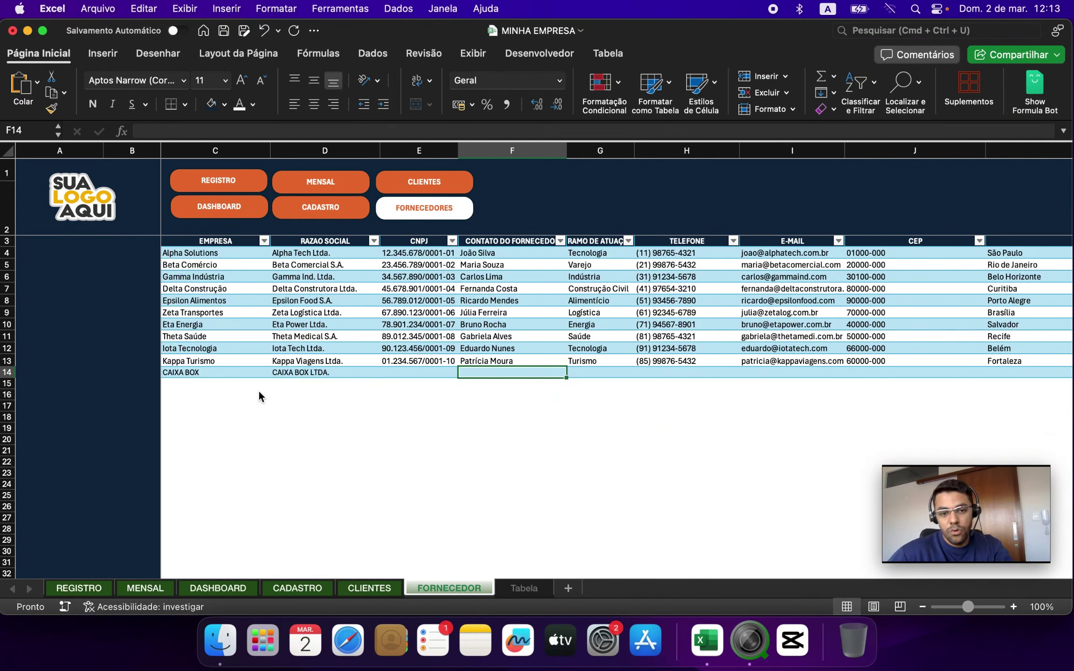
key(Tab)
key(Tab)
key(shift+Tab)
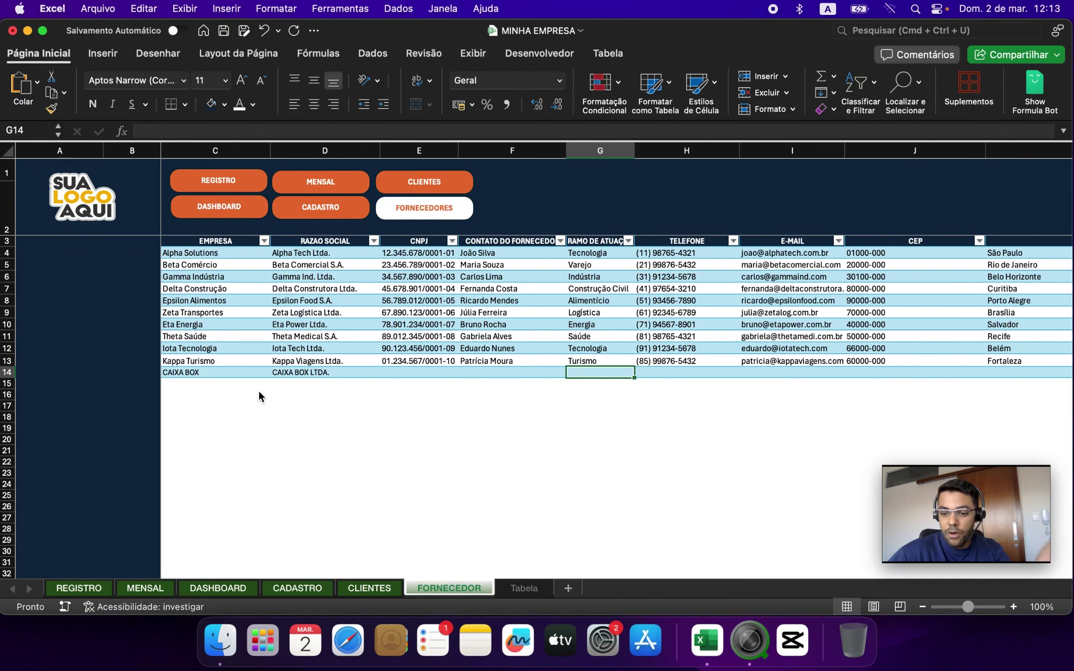
text(PAPELÃO)
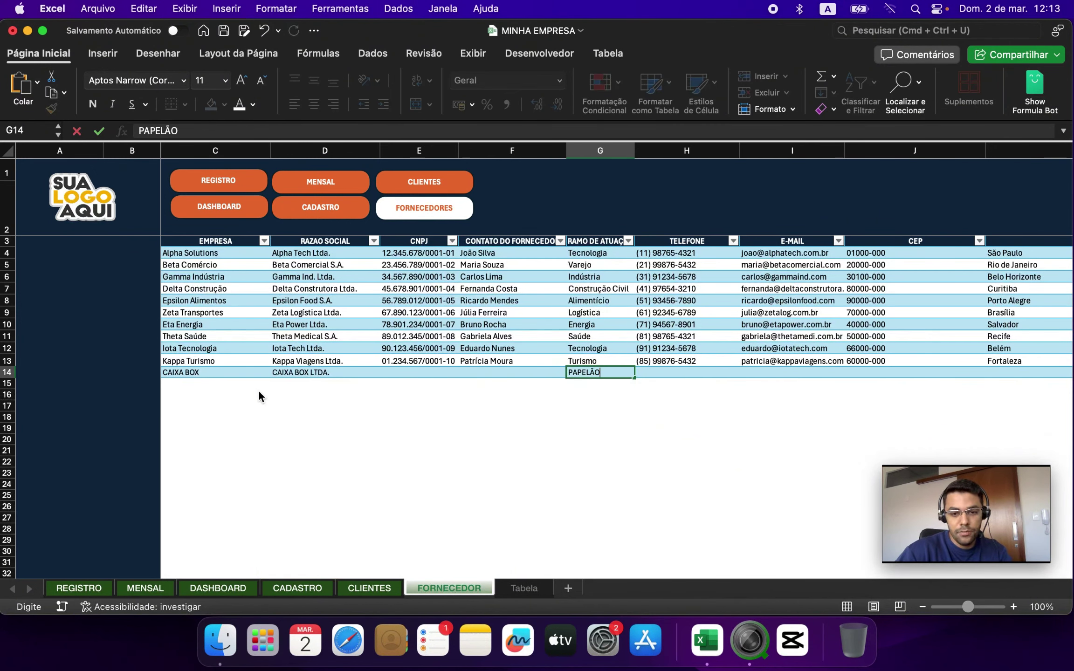
key(Tab)
Examine the supplier record's remaining columns through País and return to the start of row 14
key(Tab)
key(Tab)
key(Tab)
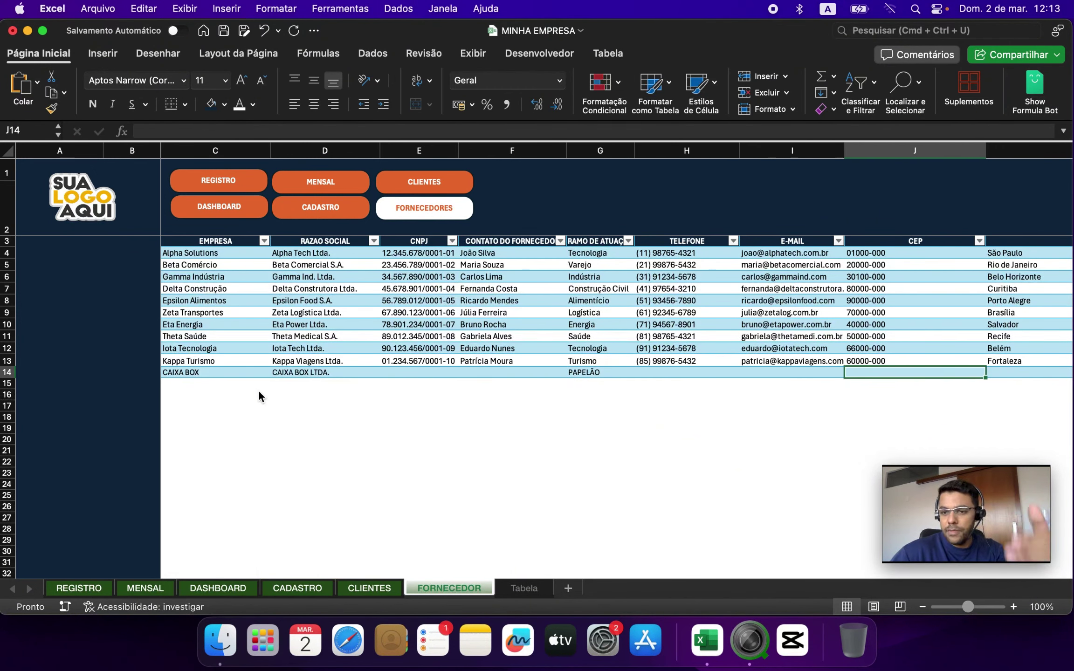
key(Tab)
key(Tab)
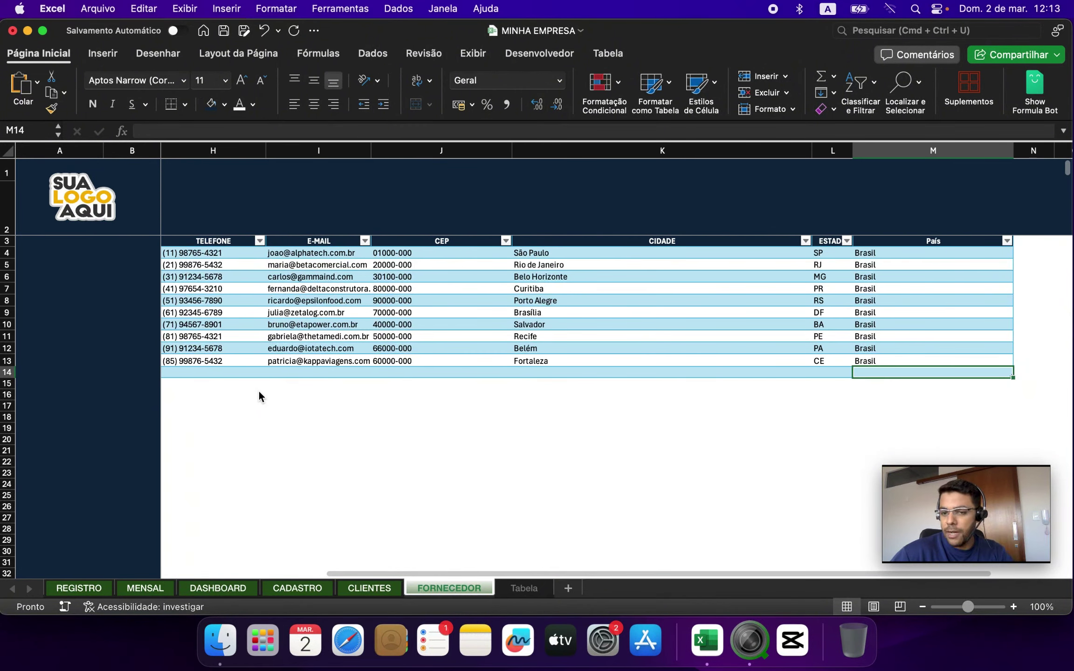
key(Home)
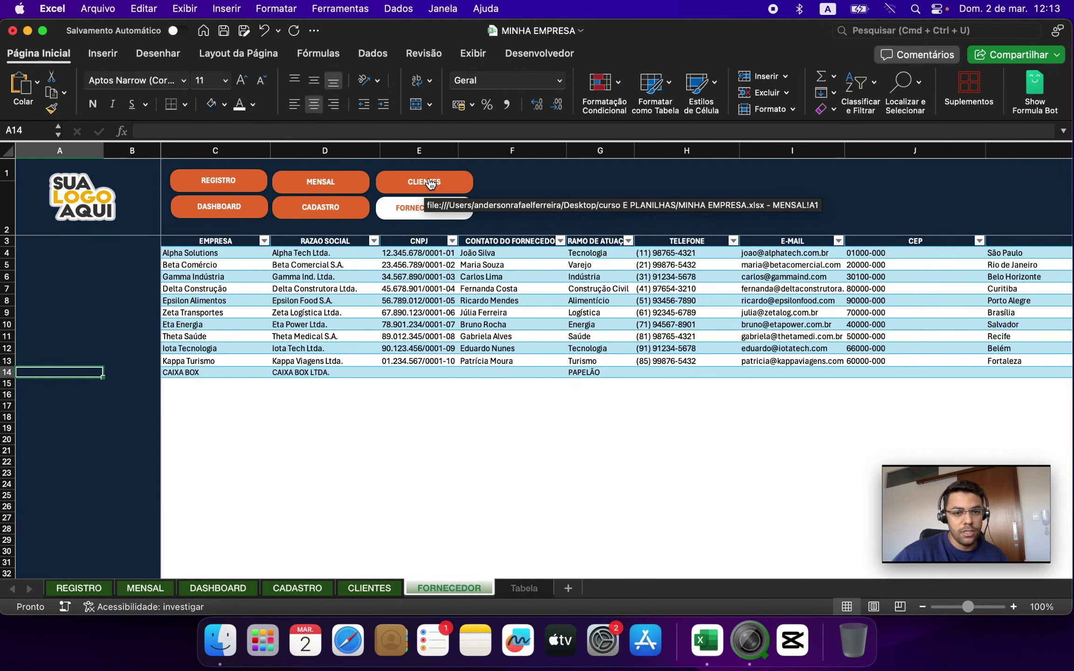
Test the CLIENTES and FORNECEDORES navigation links across the sheets and return to the FORNECEDOR sheet
click(430, 184)
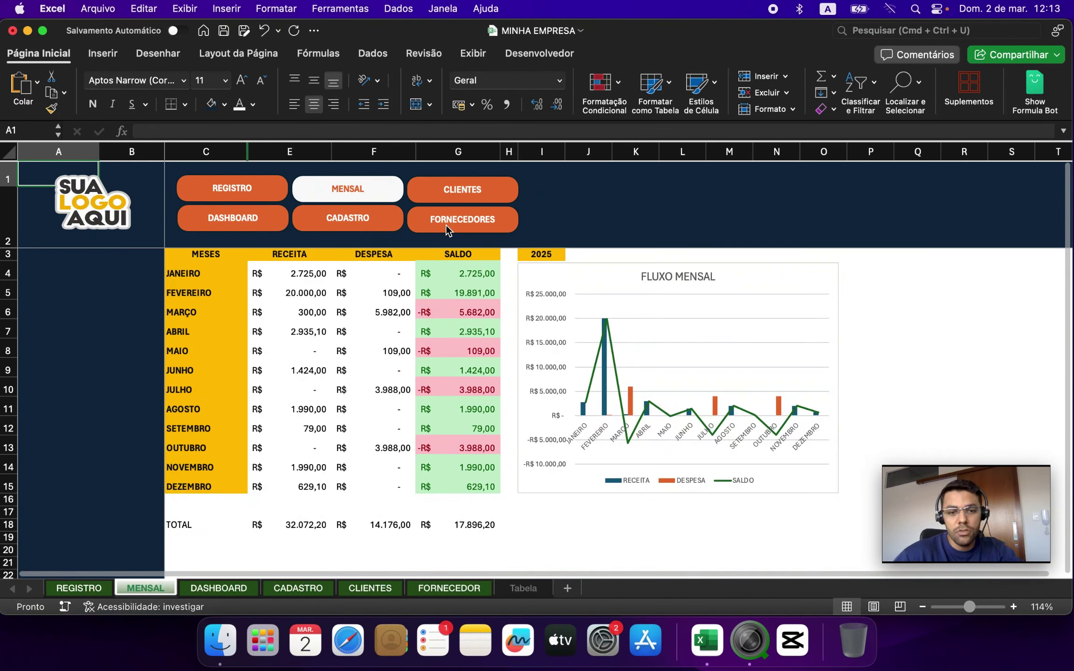
click(446, 225)
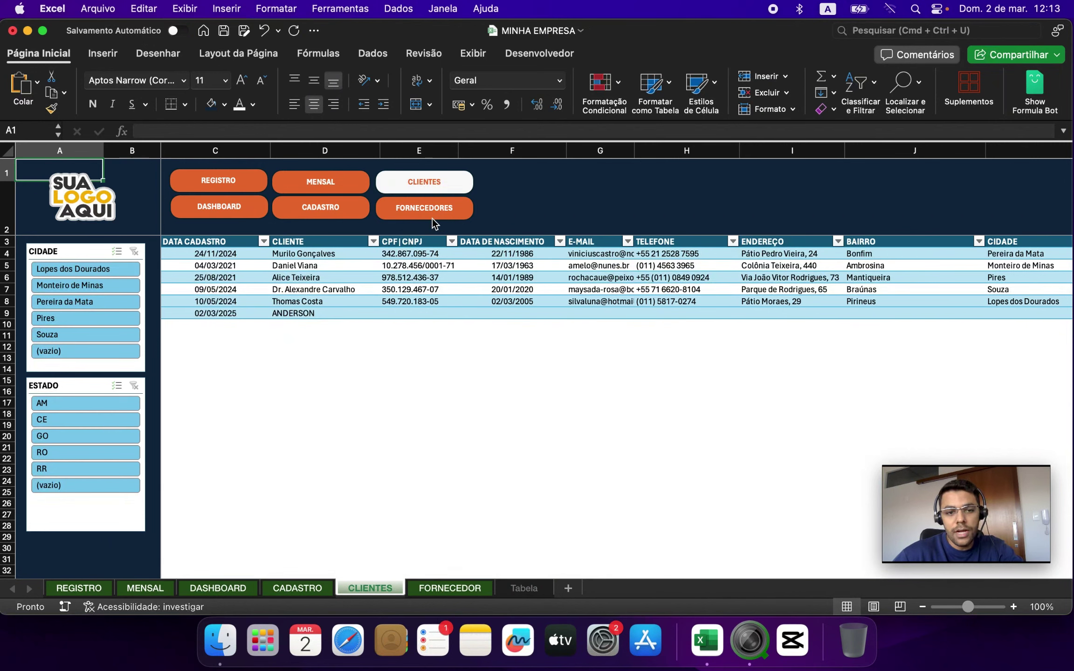
click(432, 218)
click(239, 264)
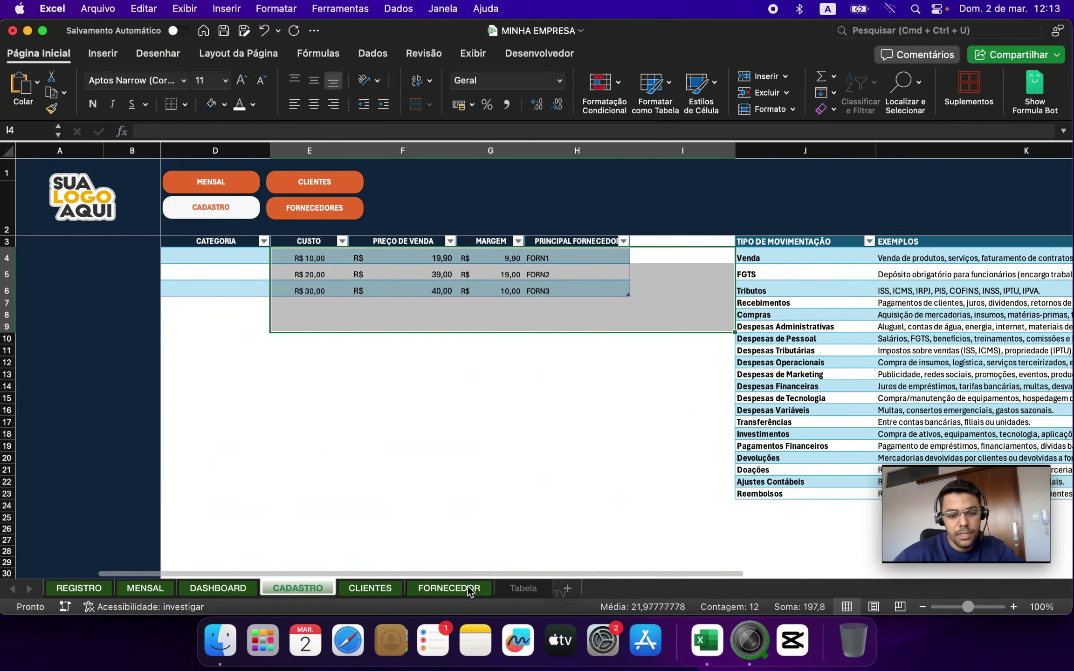
click(461, 588)
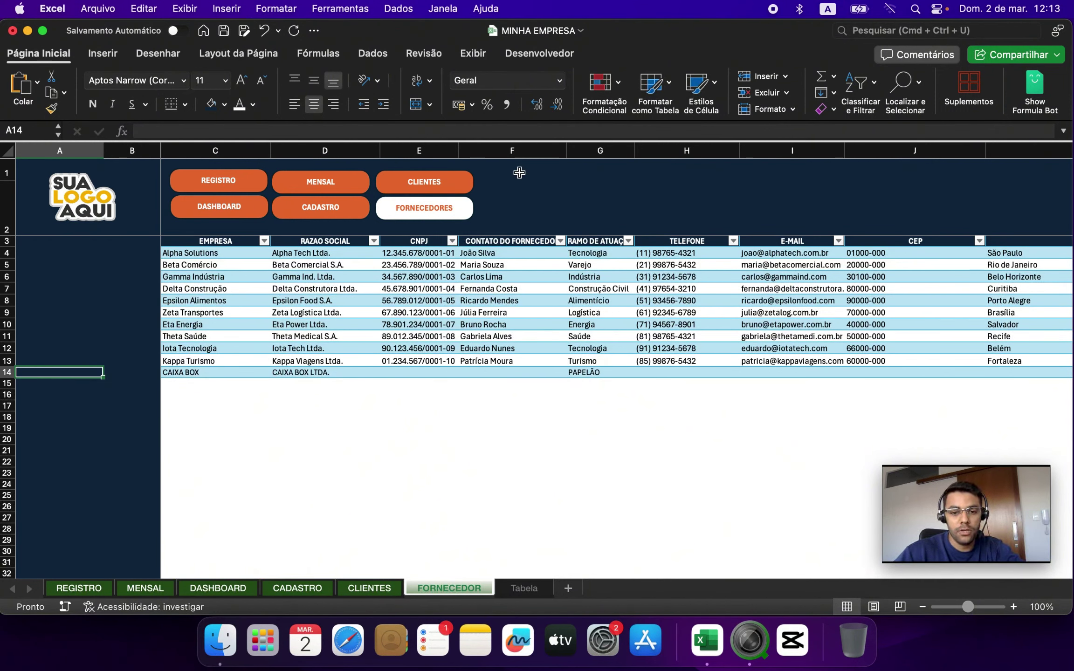
Open the CADASTRO sheet, add PRODUTO 4 as a new product in row 7 and advance to its CUSTO cell
click(332, 212)
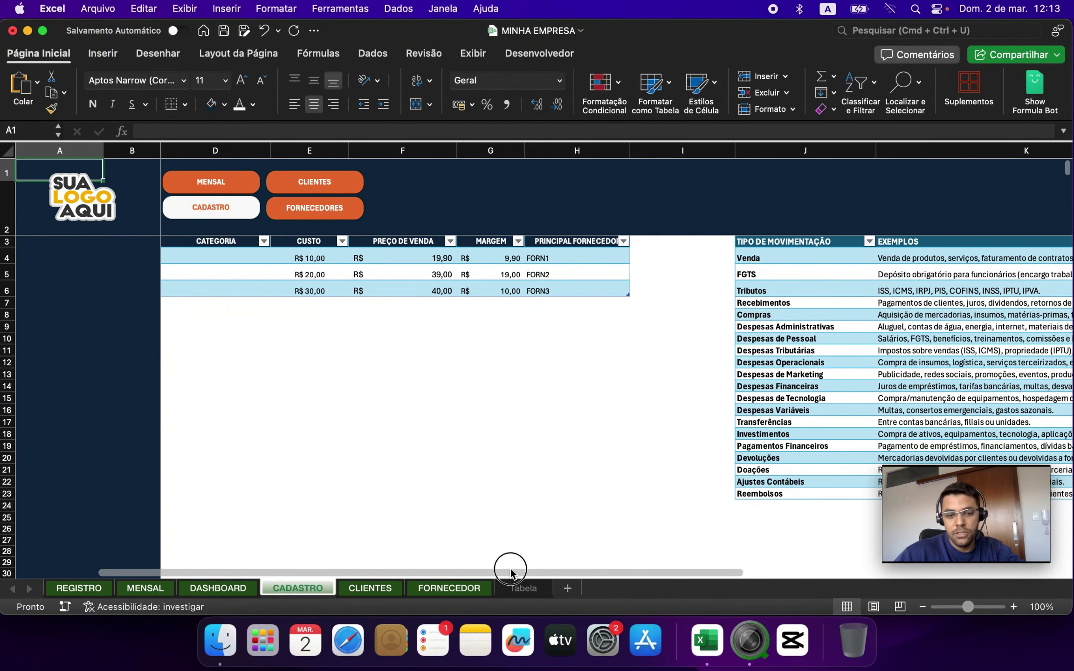
drag(510, 569, 276, 470)
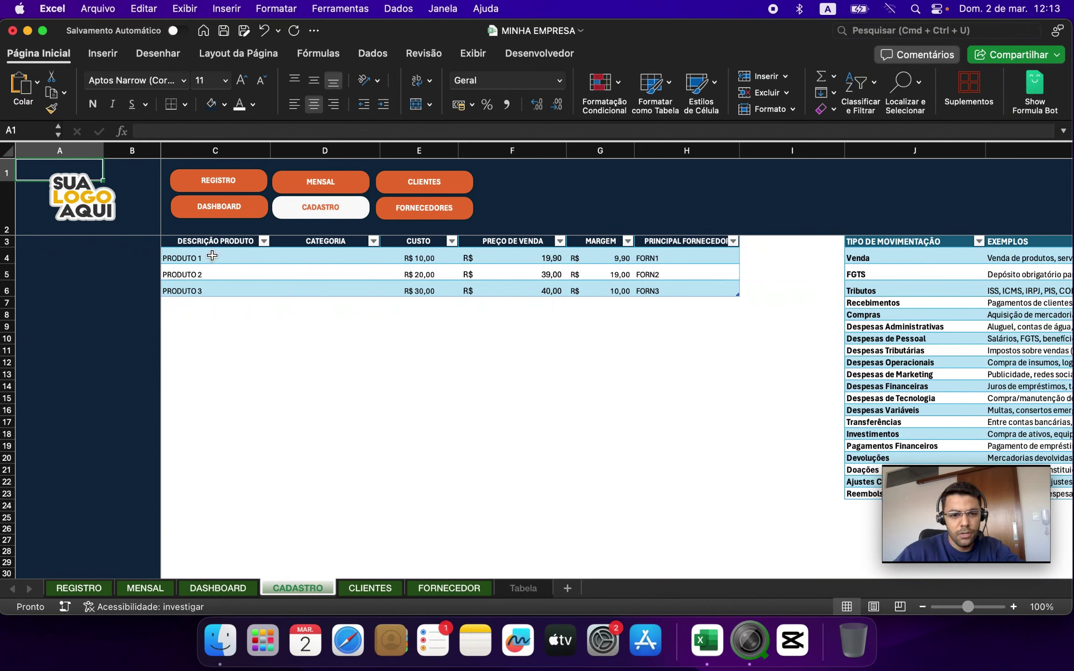
click(220, 306)
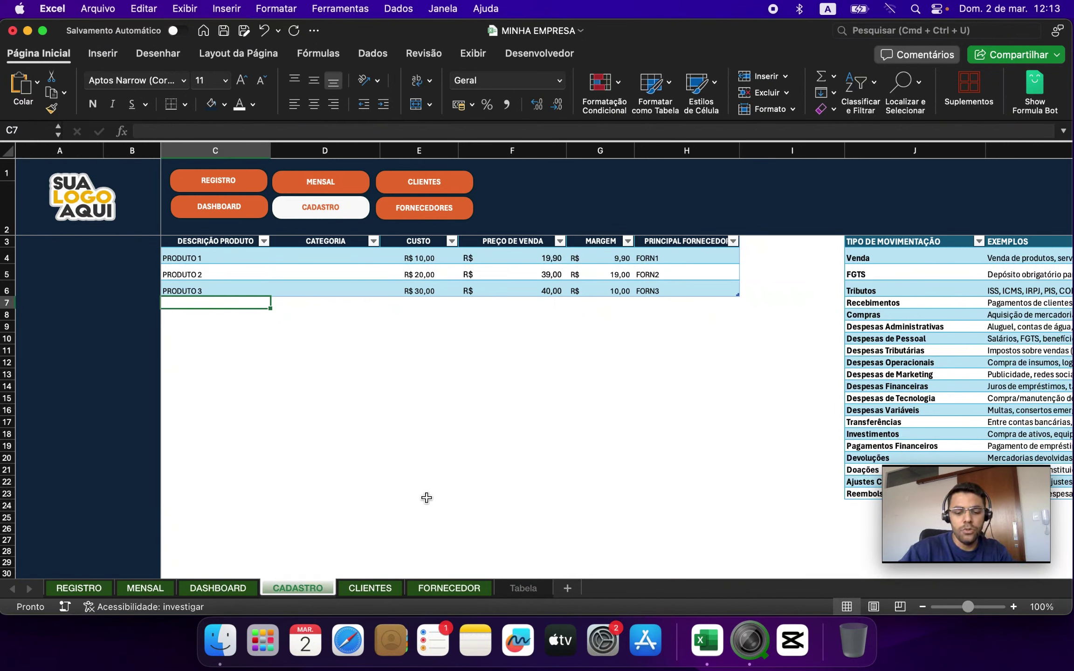
text(PRODUTO 34)
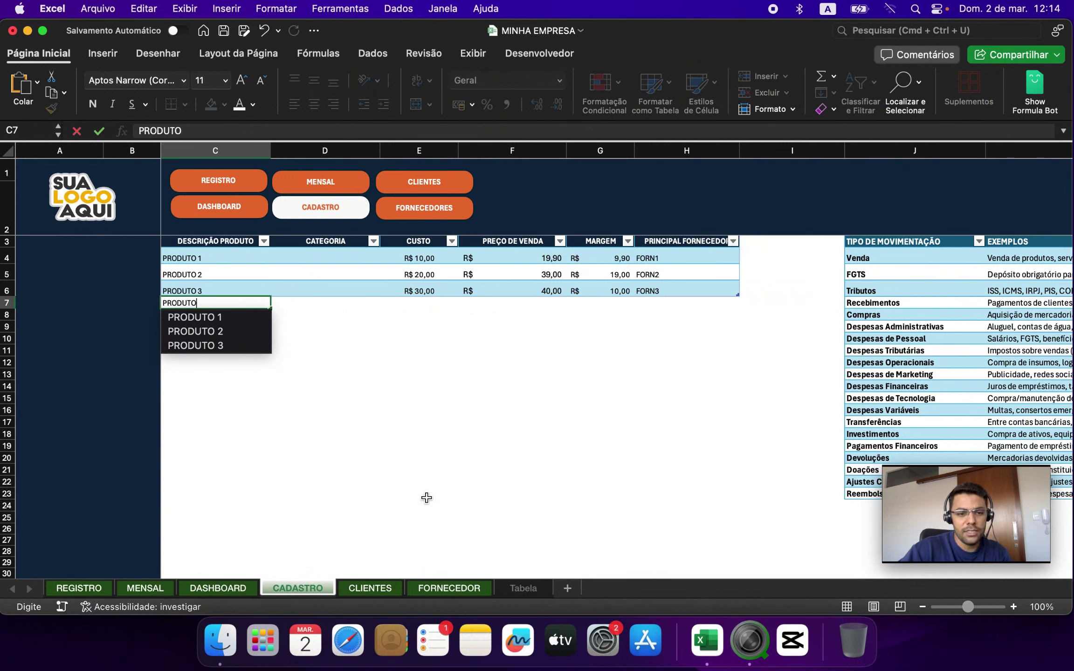
key(Tab)
key(Tab)
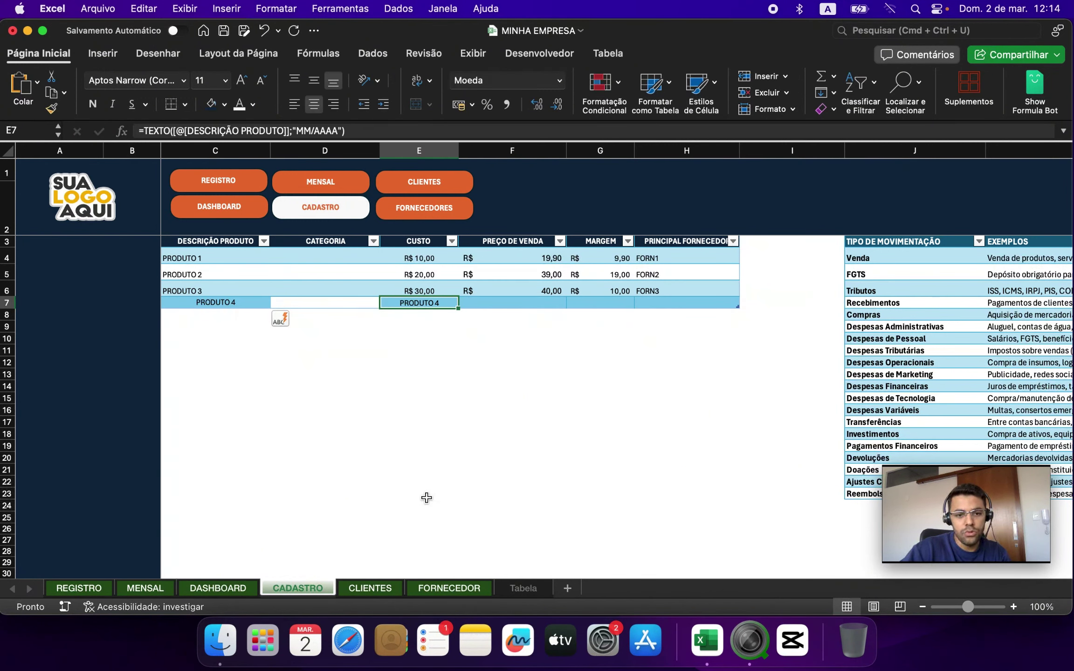
Set PRODUTO 4's CUSTO to 10 and its PREÇO DE VENDA to 30
text(10)
key(Tab)
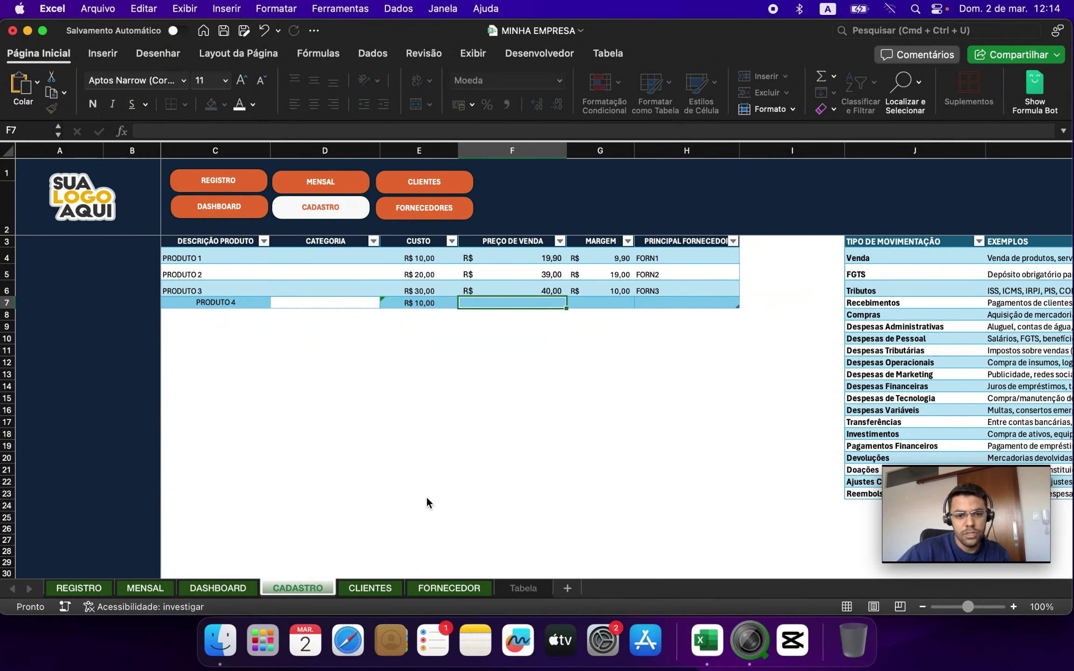
text(30)
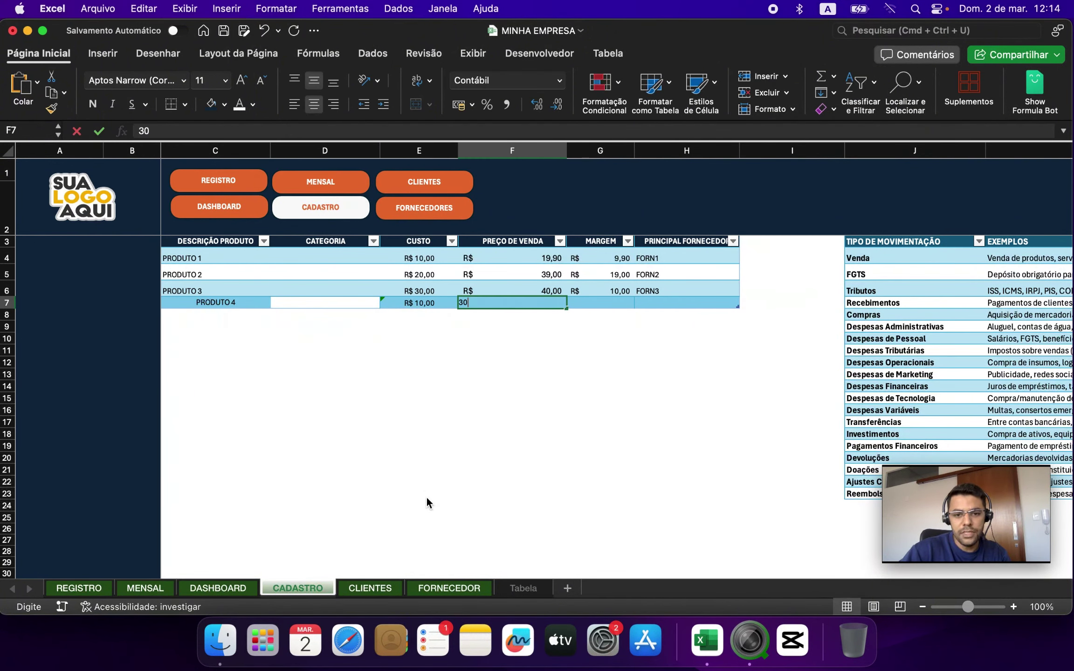
key(Tab)
Copy the MARGEM formula from PRODUTO 3's row into PRODUTO 4's row
key(Up)
key(cmd+c)
key(Down)
key(cmd+v)
key(Right)
key(Escape)
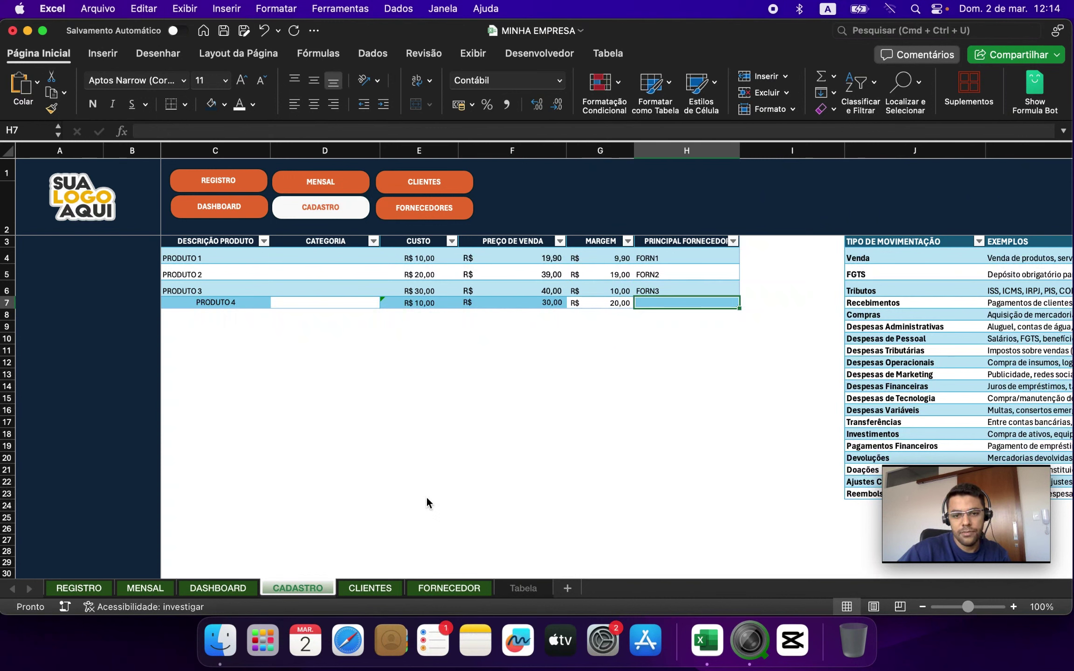
Copy FORN3 from PRODUTO 3's row as PRODUTO 4's main supplier
key(Up)
key(cmd+c)
key(Down)
key(cmd+v)
key(Escape)
key(Left)
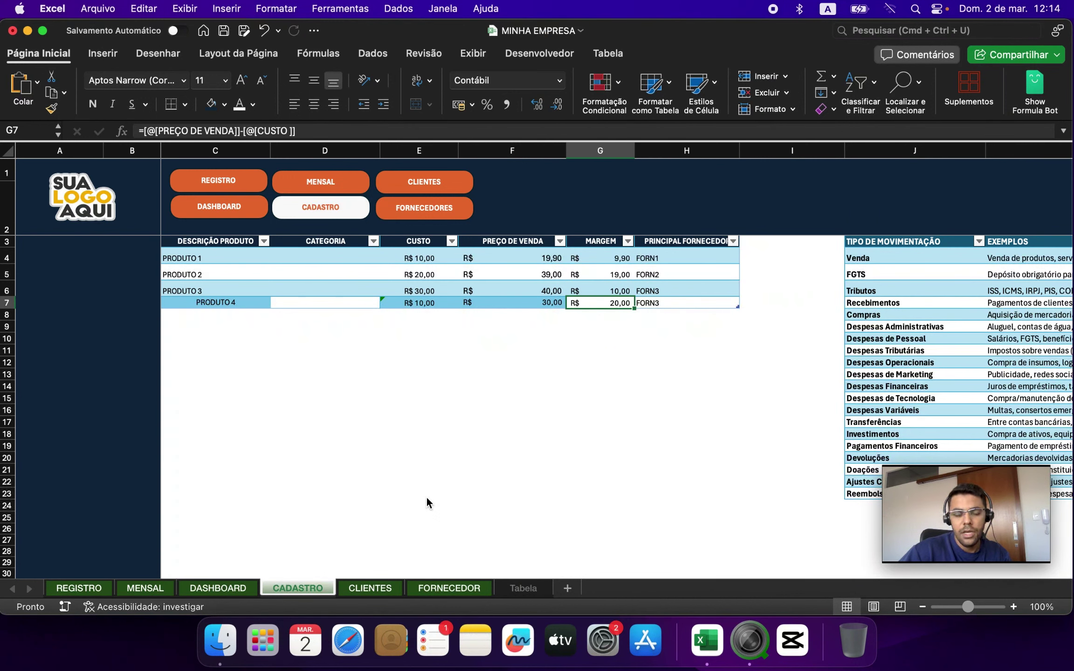
Remove the manual cell fill from all product rows of the CADASTRO table
click(652, 305)
key(cmd+a)
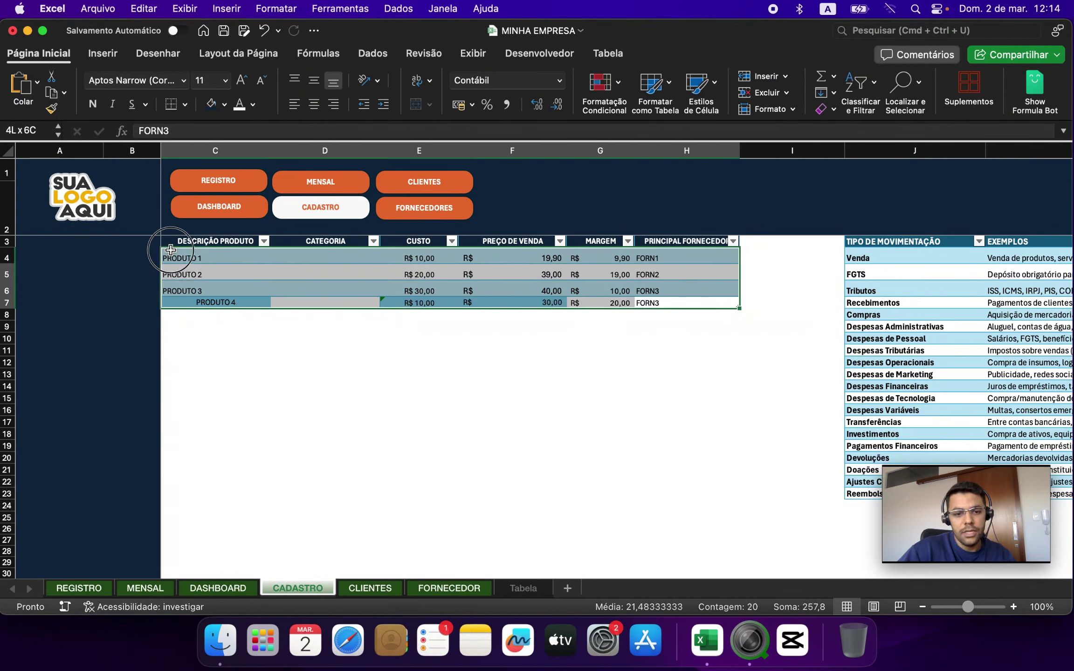
click(224, 104)
click(271, 135)
Fill the four MARGEM cells G4:G7 with the dark blue theme colour
drag(605, 258, 611, 303)
click(224, 105)
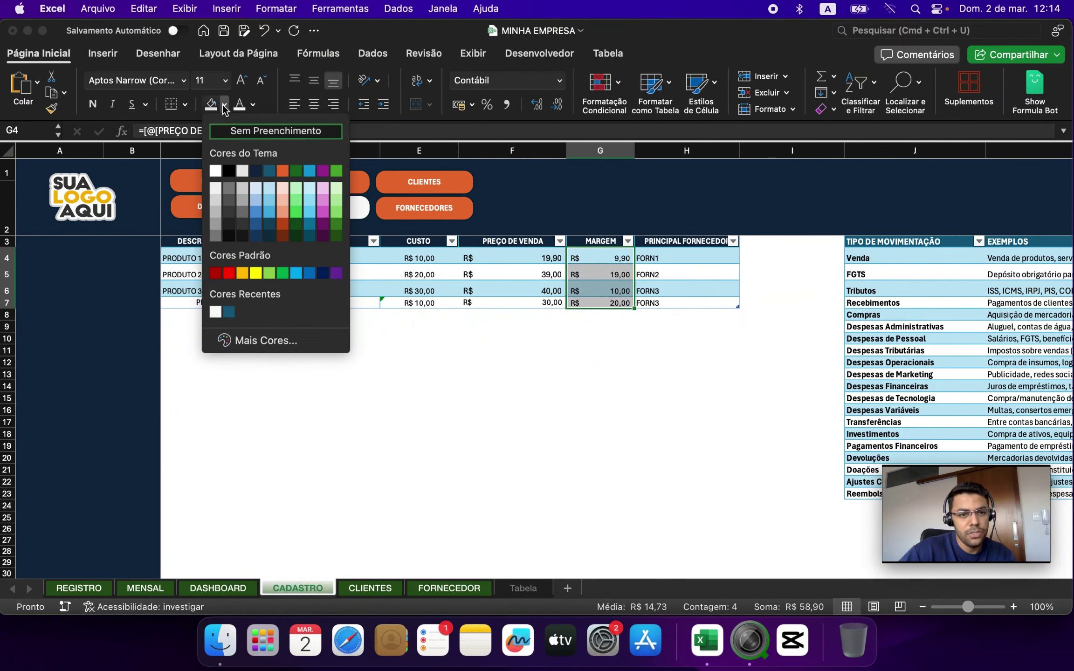
click(256, 168)
key(super+a)
key(super+a)
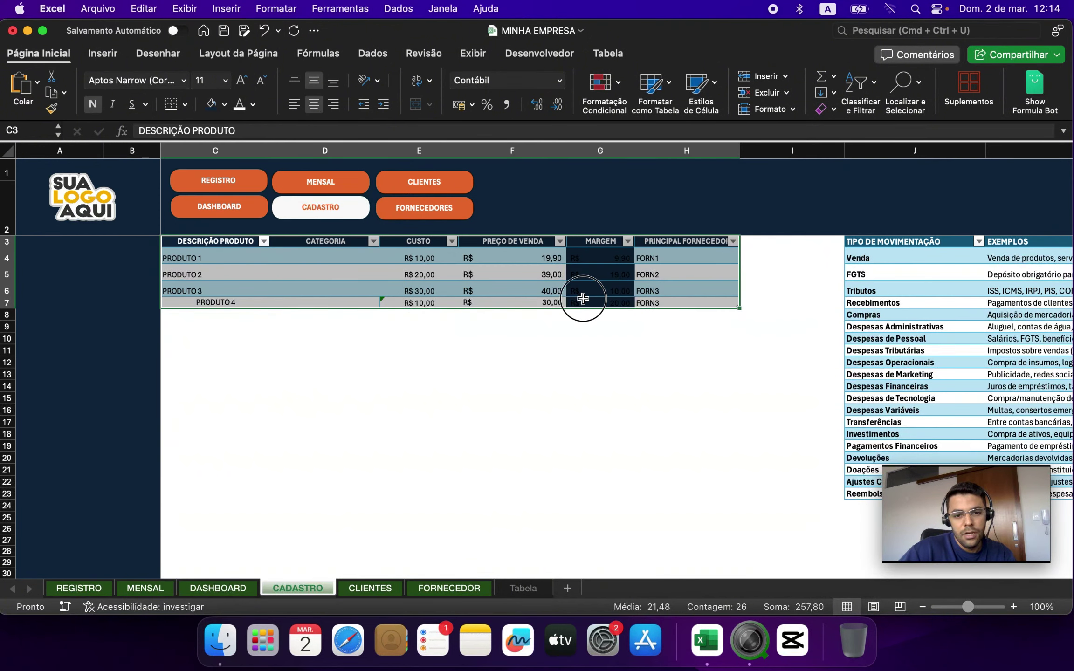
Apply a white font colour to the MARGEM values in G4:G7
drag(580, 302, 583, 258)
click(240, 111)
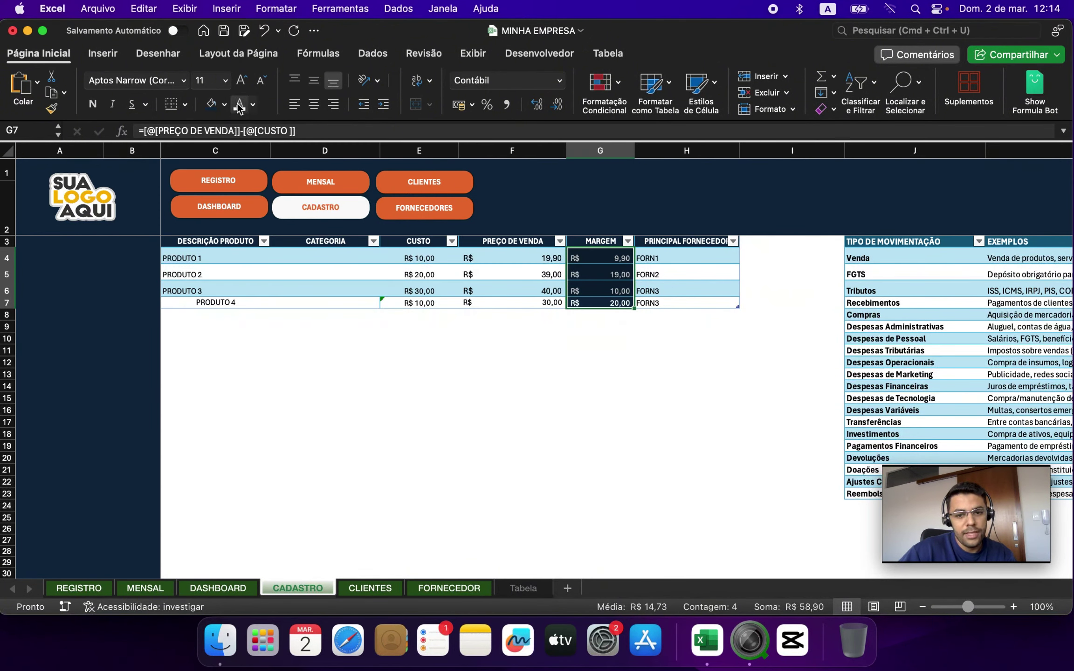
click(446, 371)
click(395, 304)
key(super+a)
key(super+a)
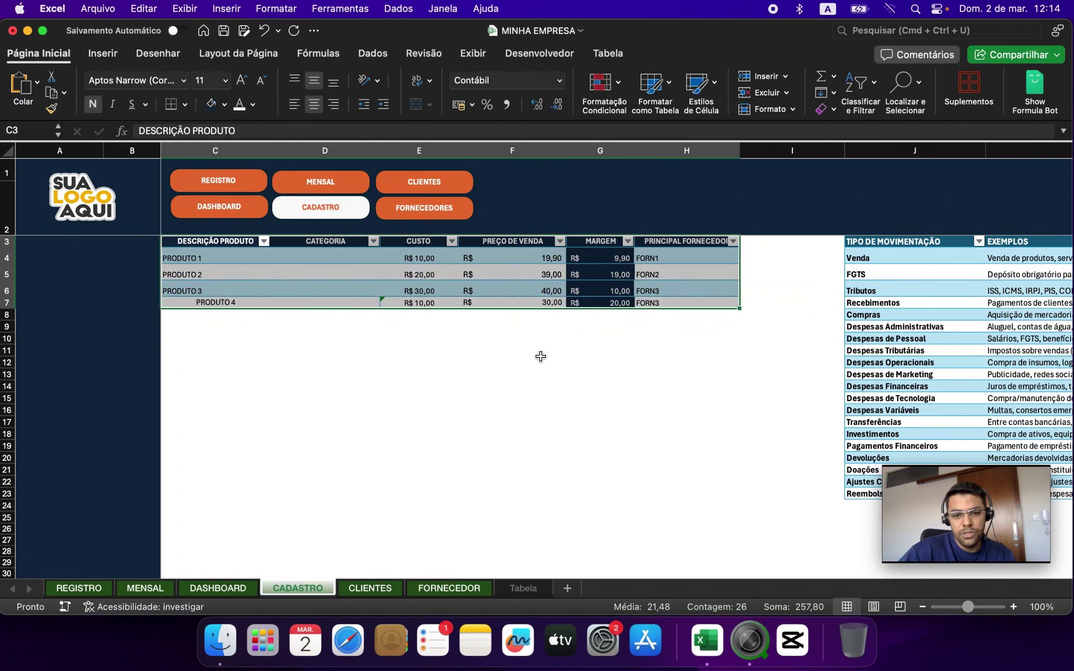
click(597, 306)
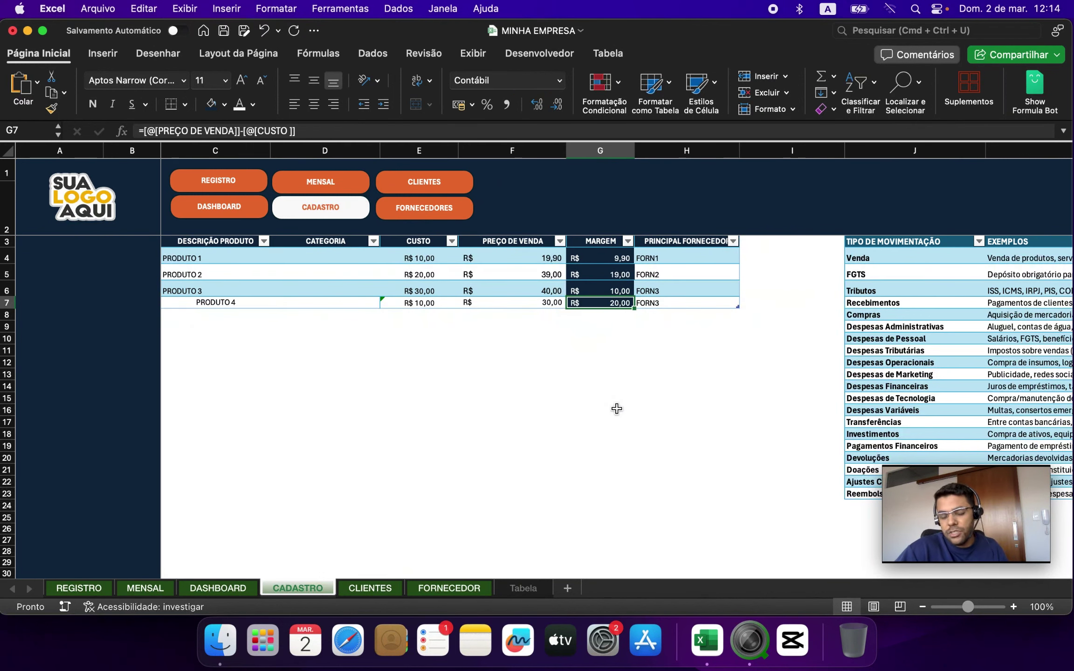
click(483, 414)
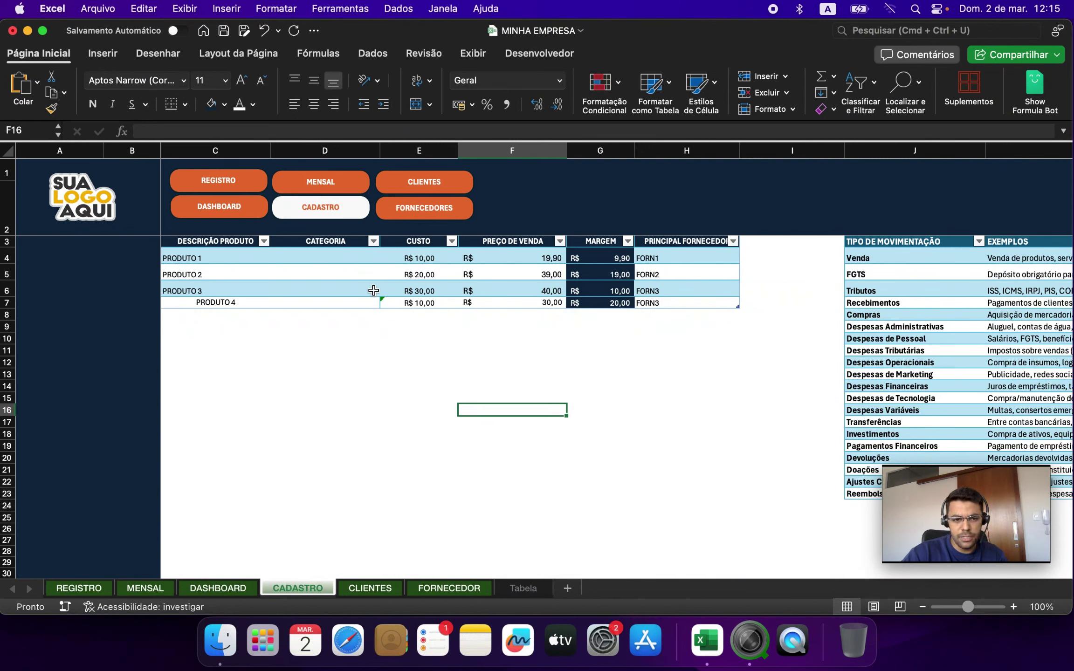
Visit the DASHBOARD sheet, go to MENSAL and examine the MARÇO values in the FLUXO MENSAL chart
click(240, 209)
click(321, 180)
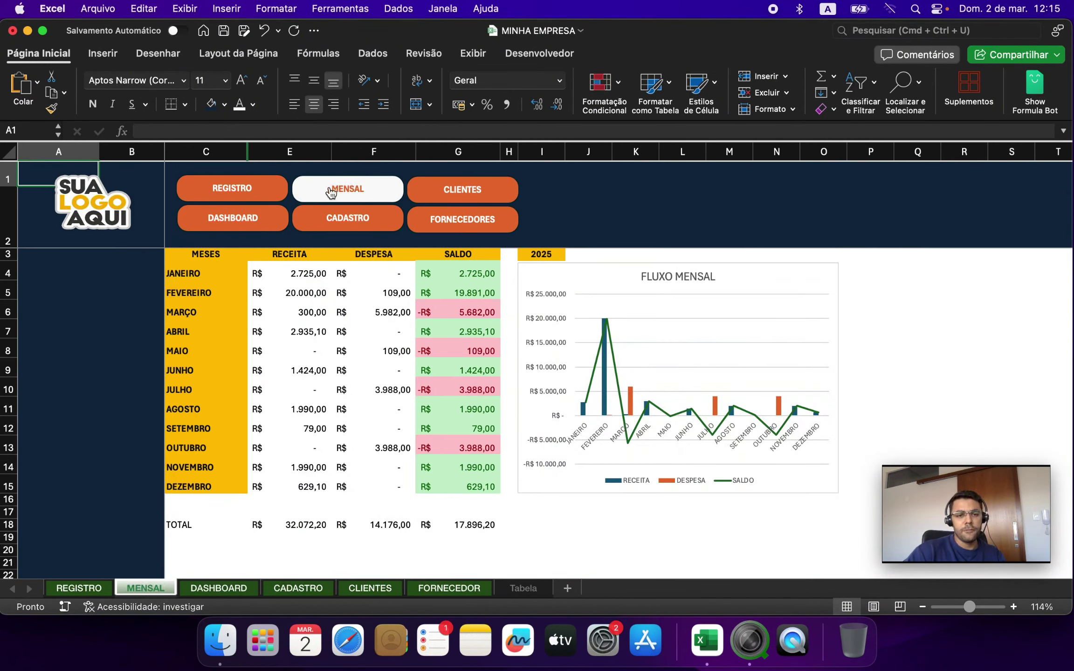
click(542, 552)
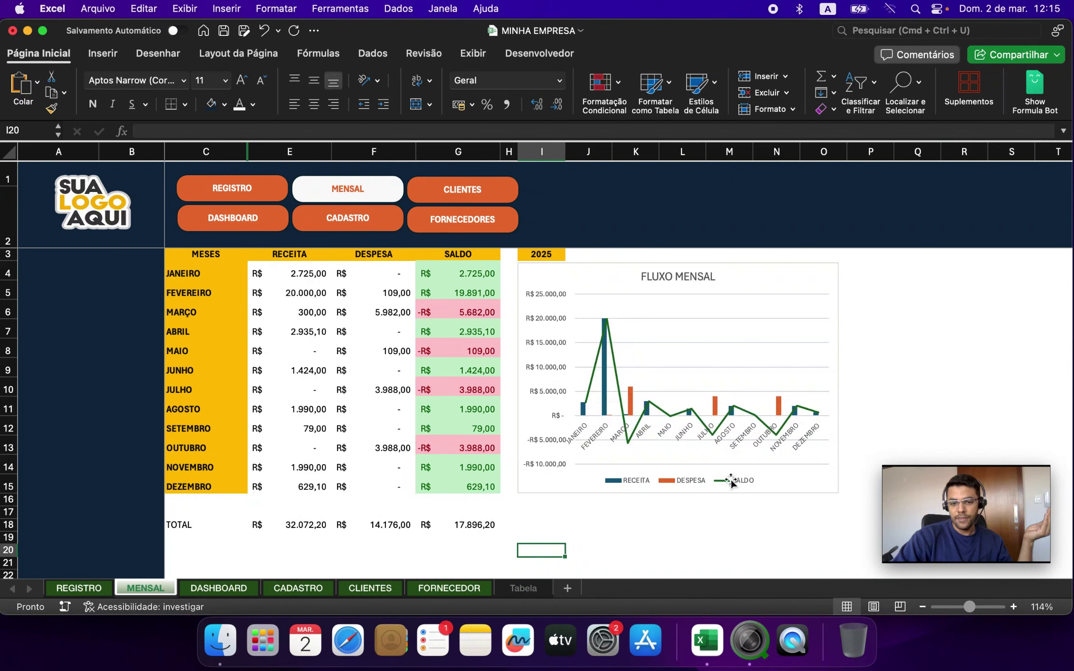
mouse_move(631, 406)
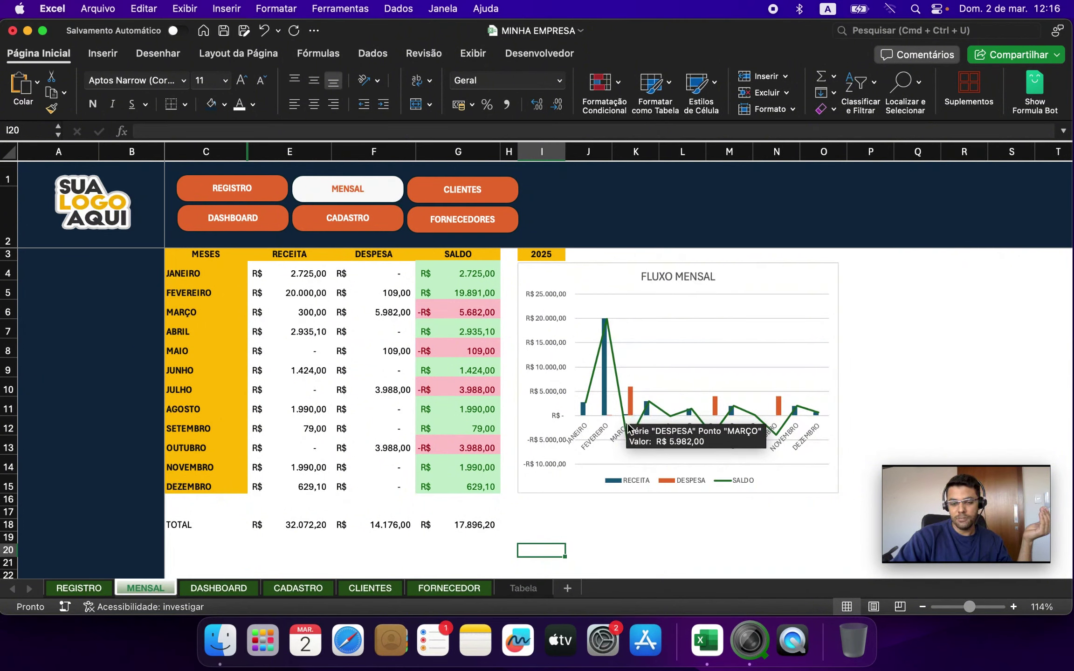
mouse_move(626, 442)
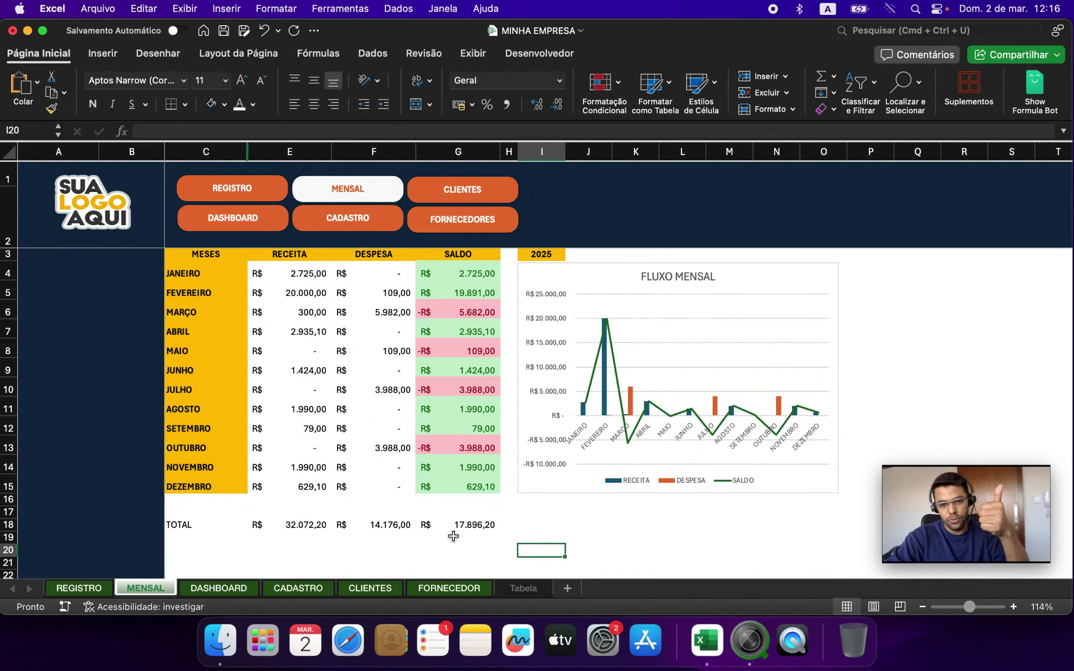
Switch the MENSAL sheet's year in I3 to 2024 and back to 2025
click(547, 254)
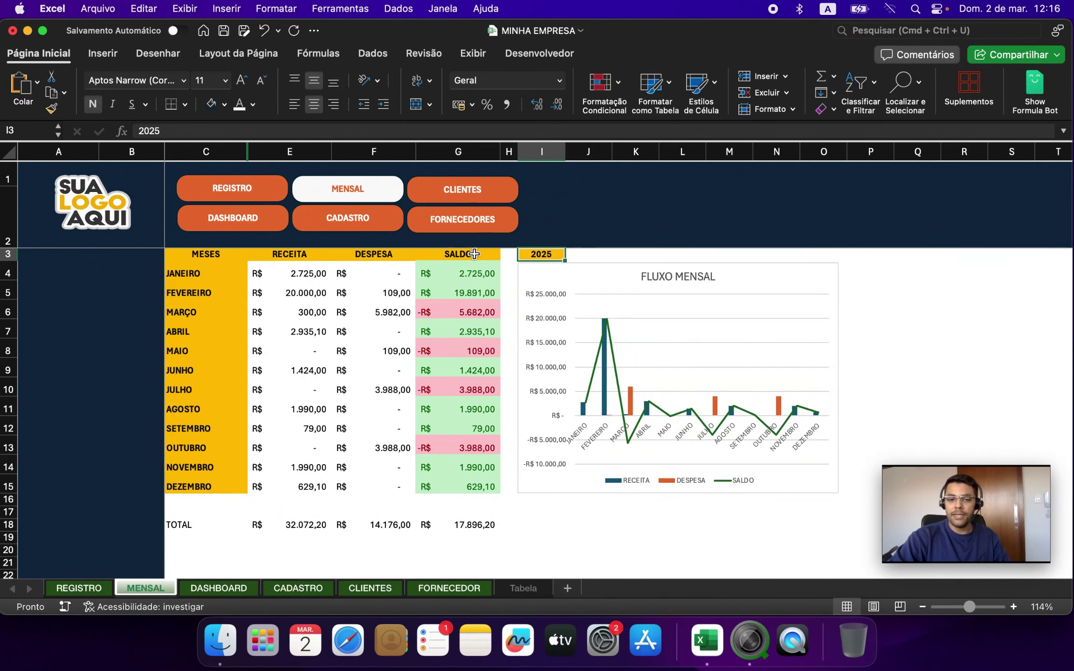
text(2024)
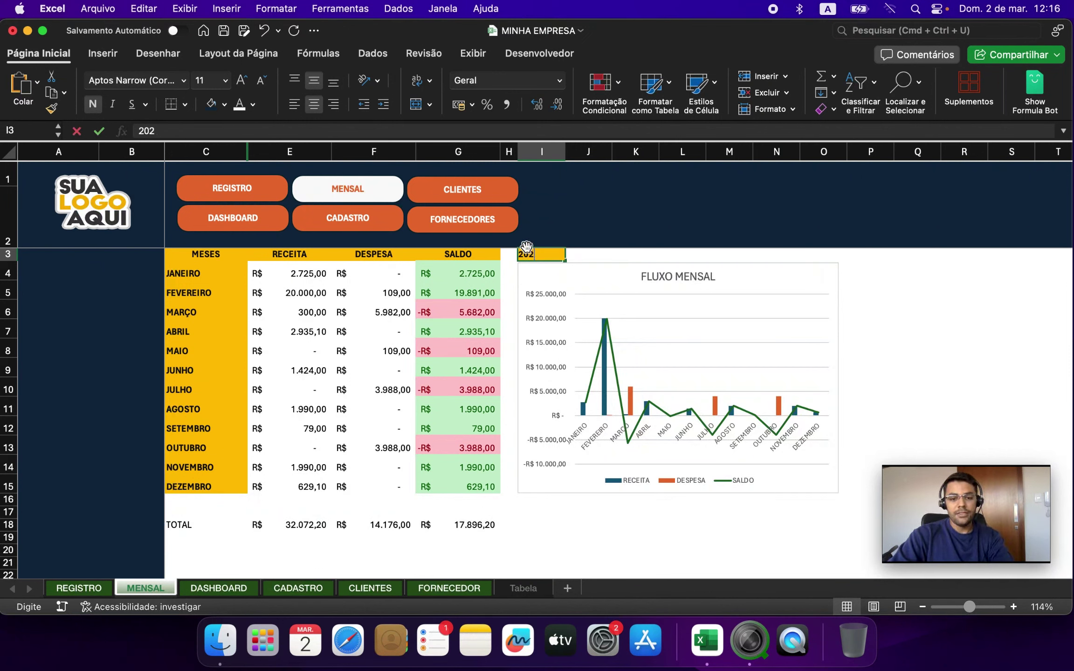
key(Return)
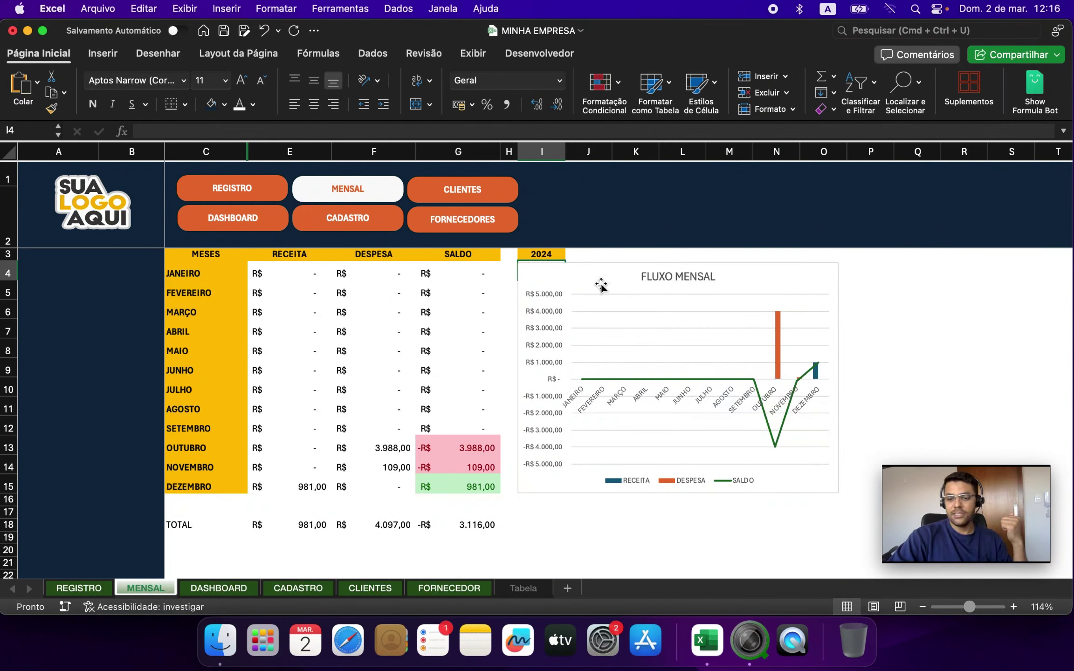
key(Up)
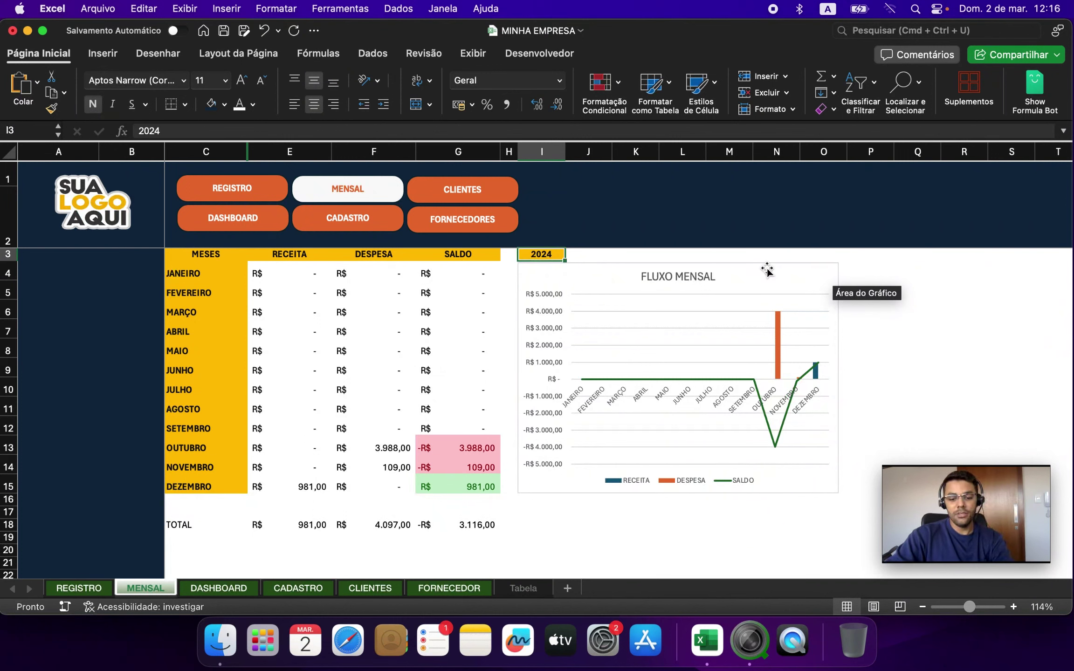
text(2025)
key(Return)
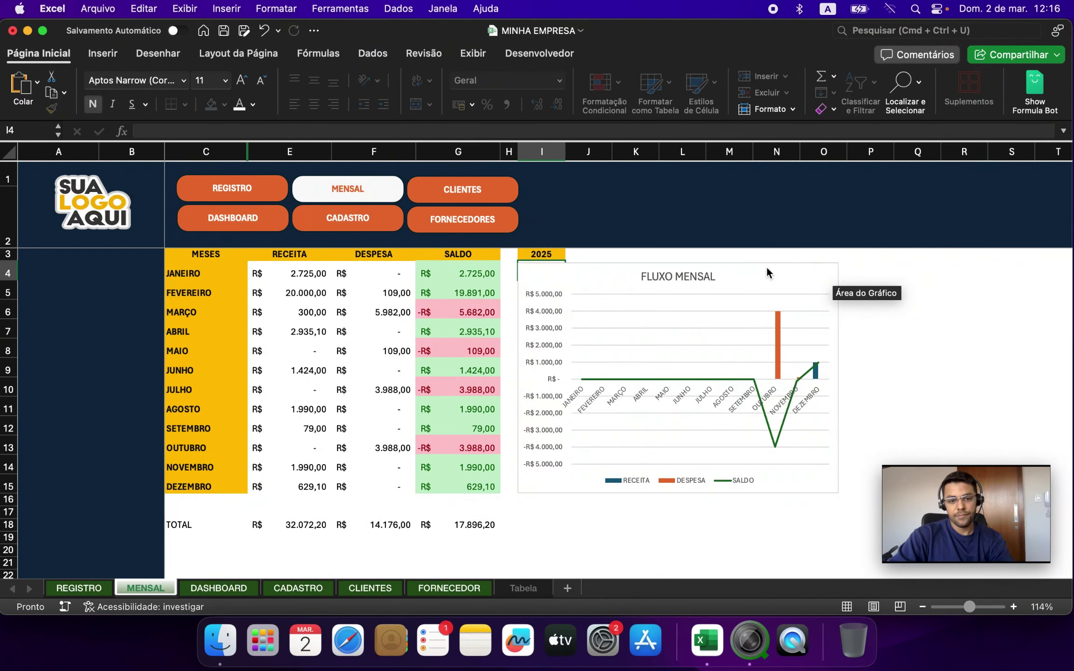
Change the MENSAL sheet's year to 2026 and then to 2024 to compare the monthly results
key(Up)
text(2)
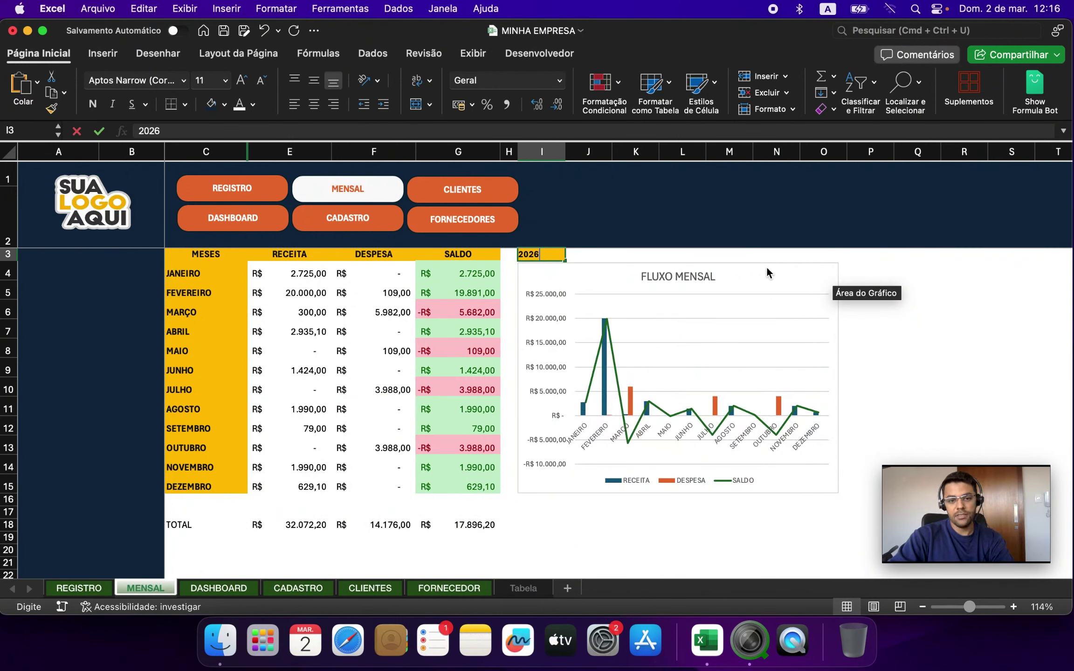
text(026)
key(Return)
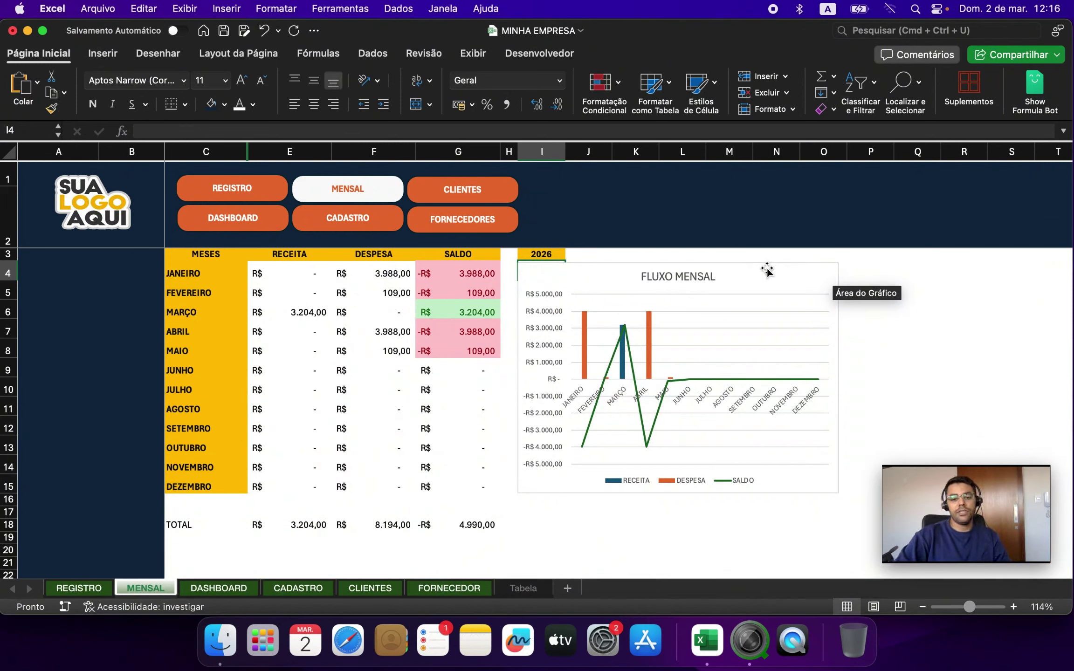
click(541, 254)
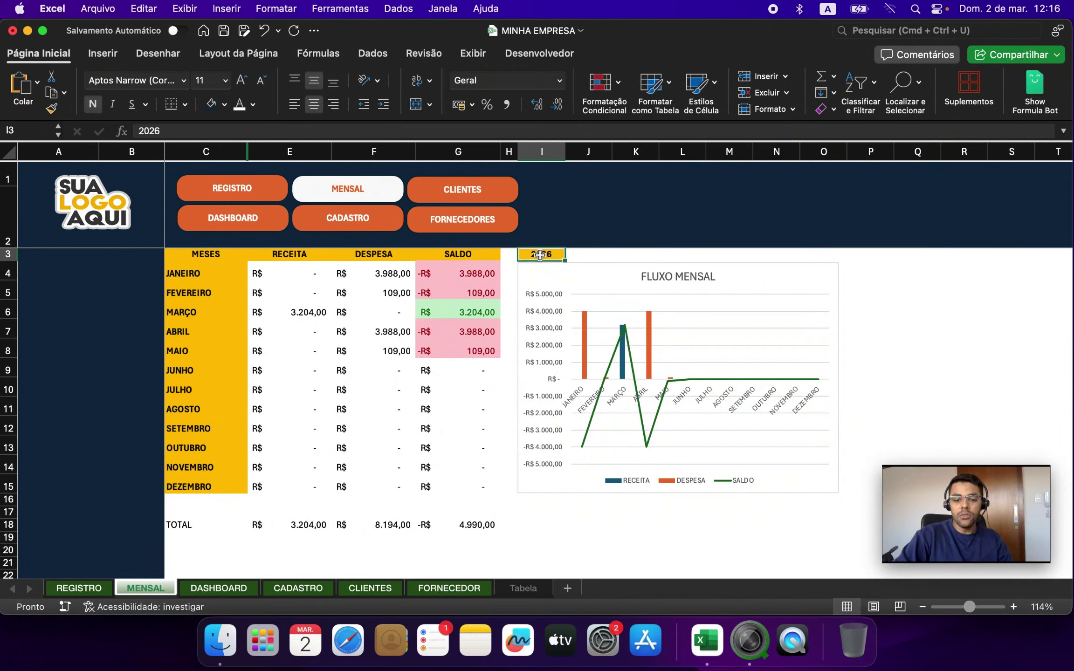
text(2024)
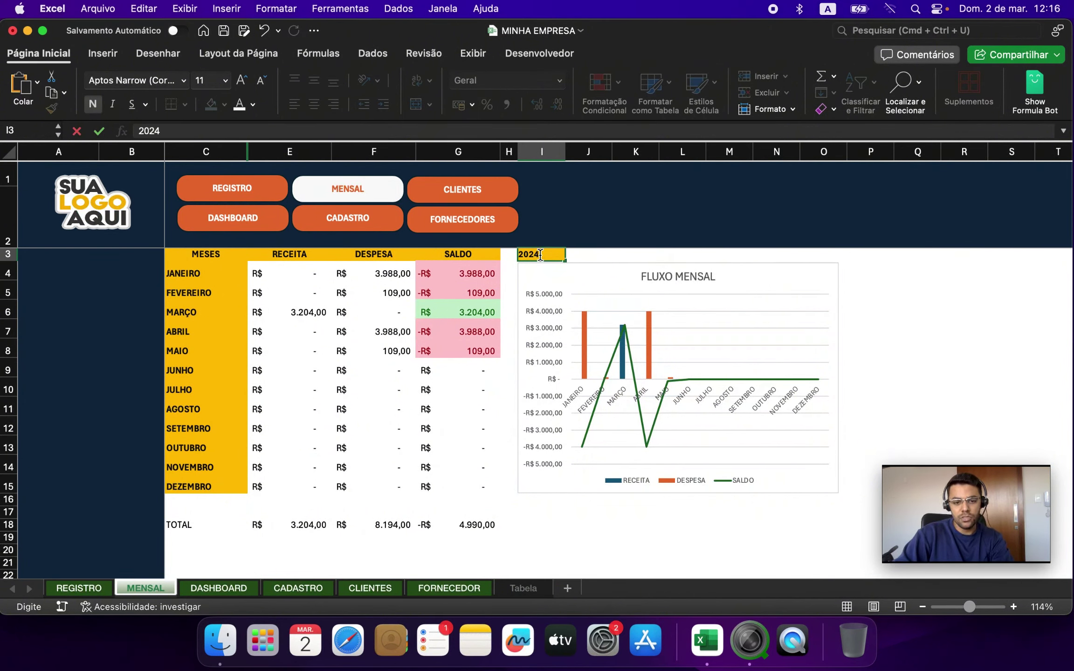
key(Return)
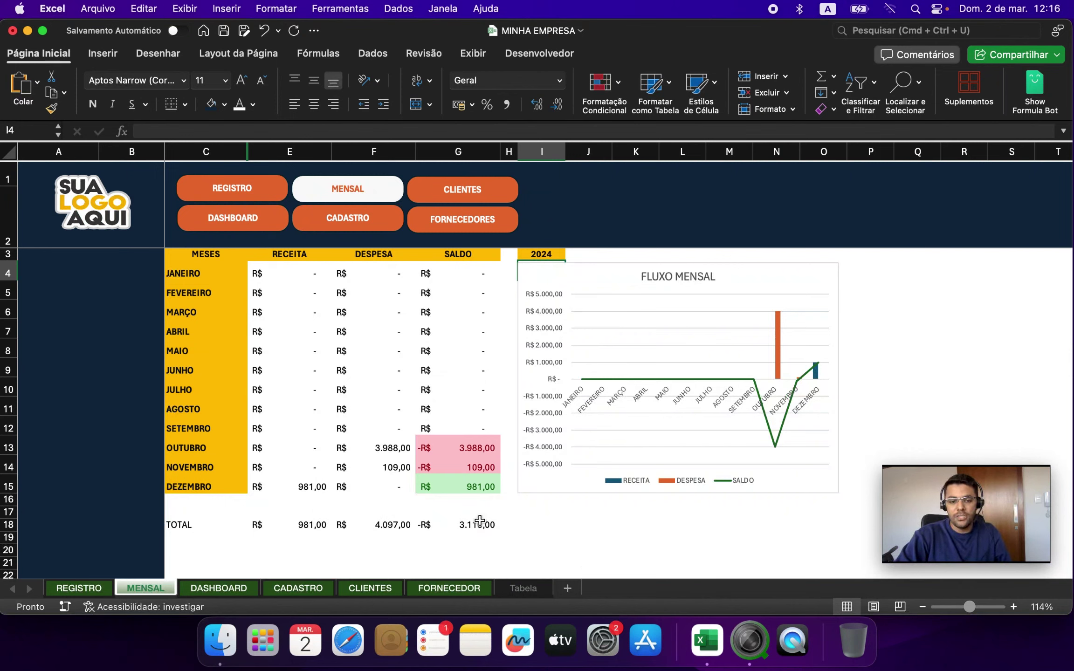
Set the MENSAL sheet's year in I3 to 2025
click(545, 254)
key(BackSpace)
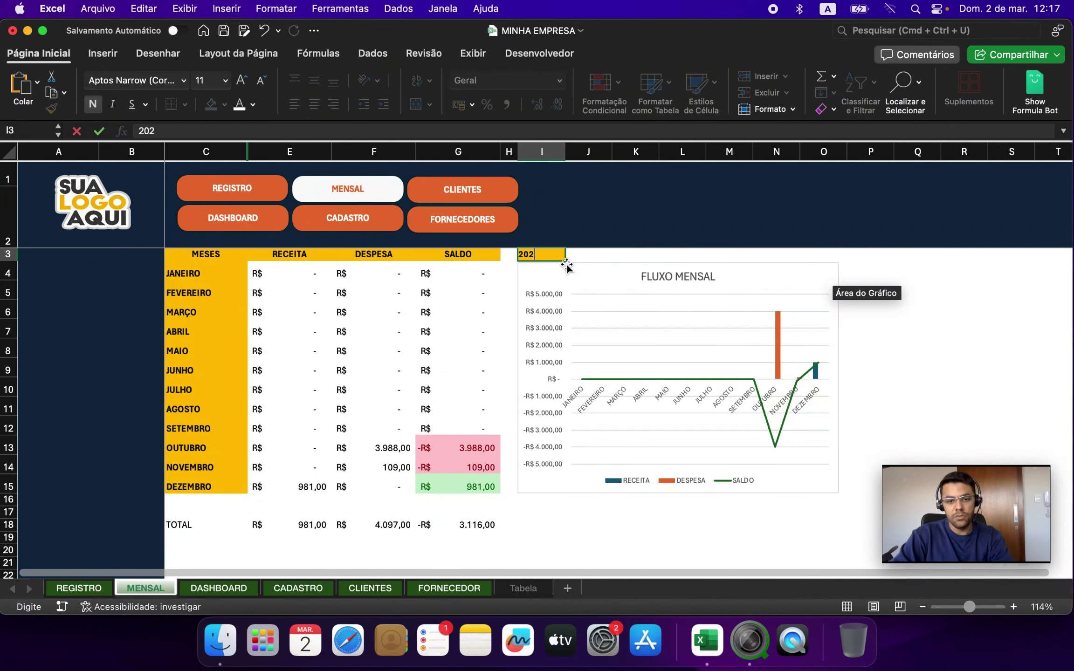
text(2025)
key(Return)
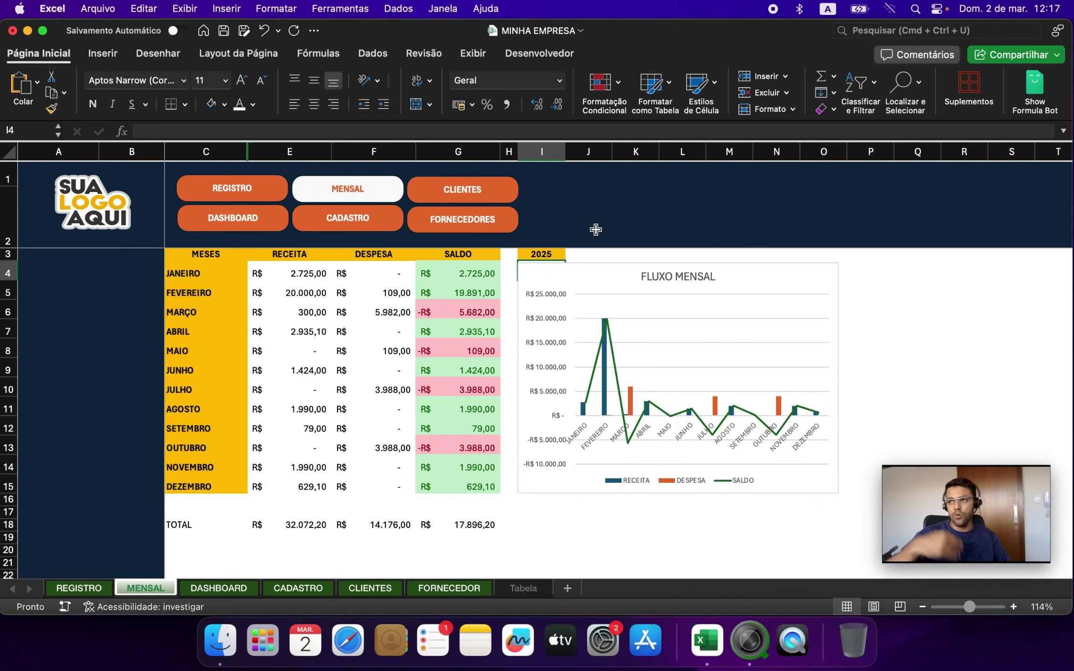
Open the DASHBOARD sheet and widen the MÊS/ANO slicer to fill the gap before the product slicer
click(257, 230)
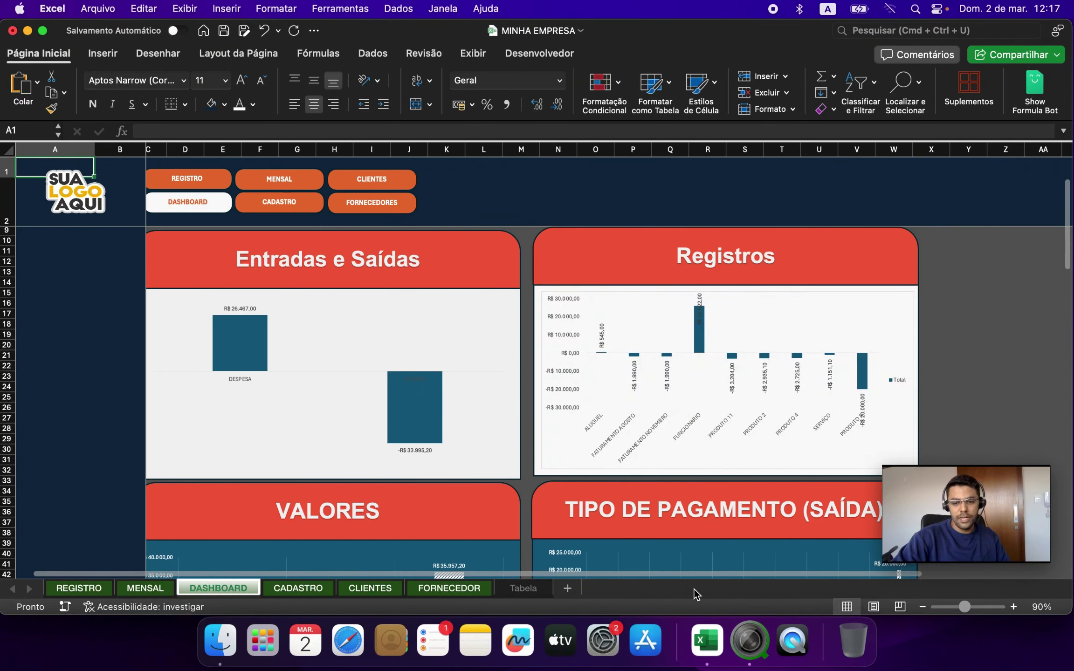
scroll(479, 568, left, 1)
scroll(480, 566, up, 3)
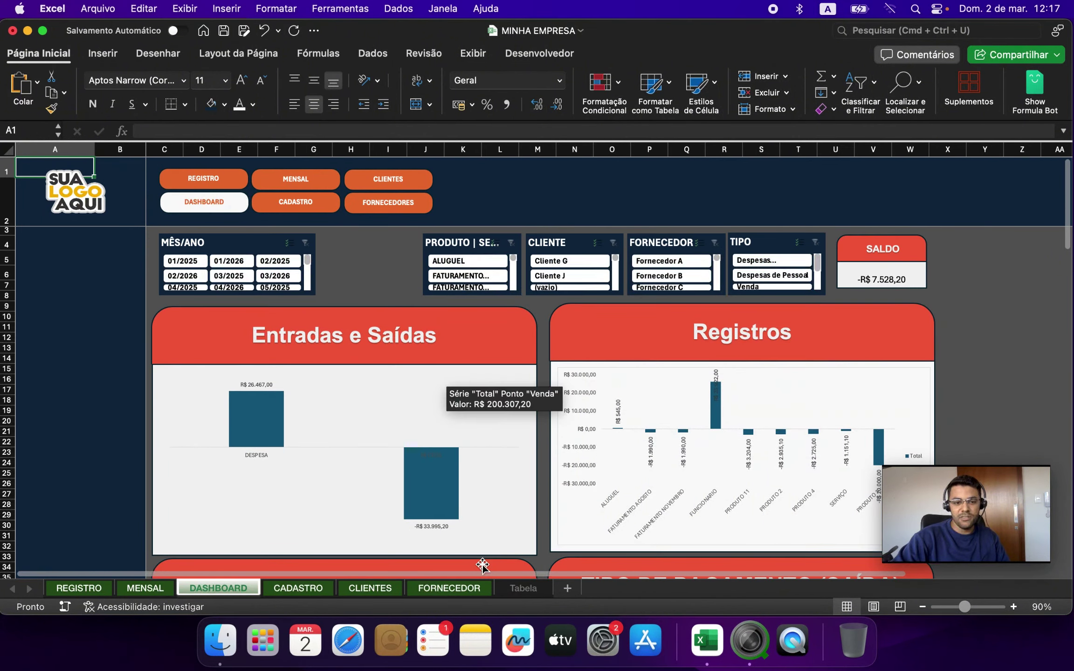
click(1025, 217)
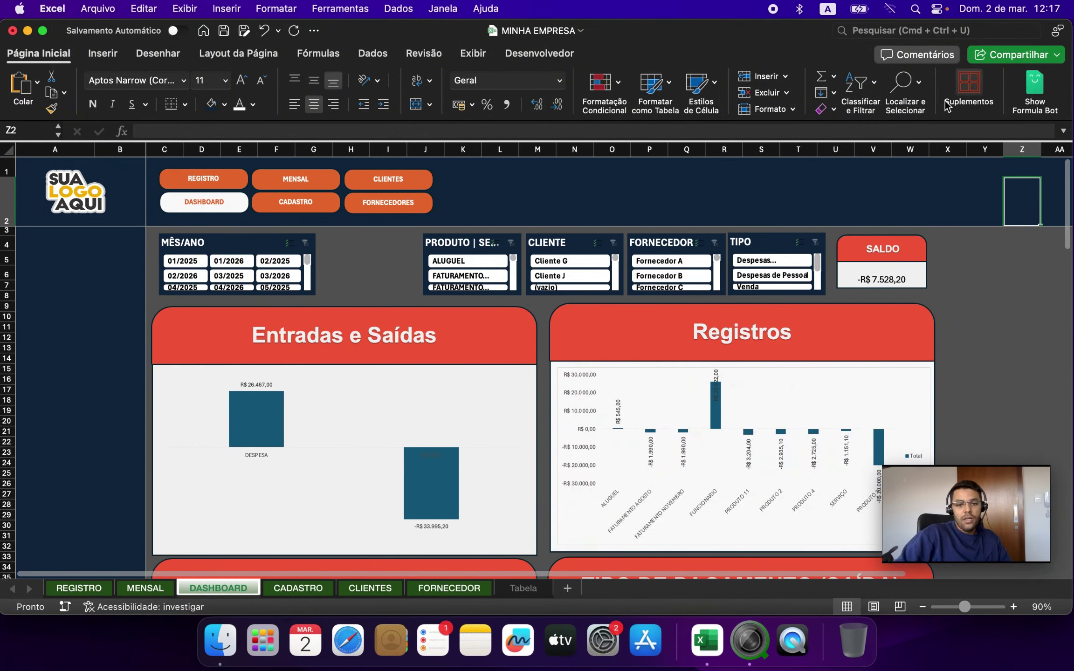
scroll(552, 265, down, 1)
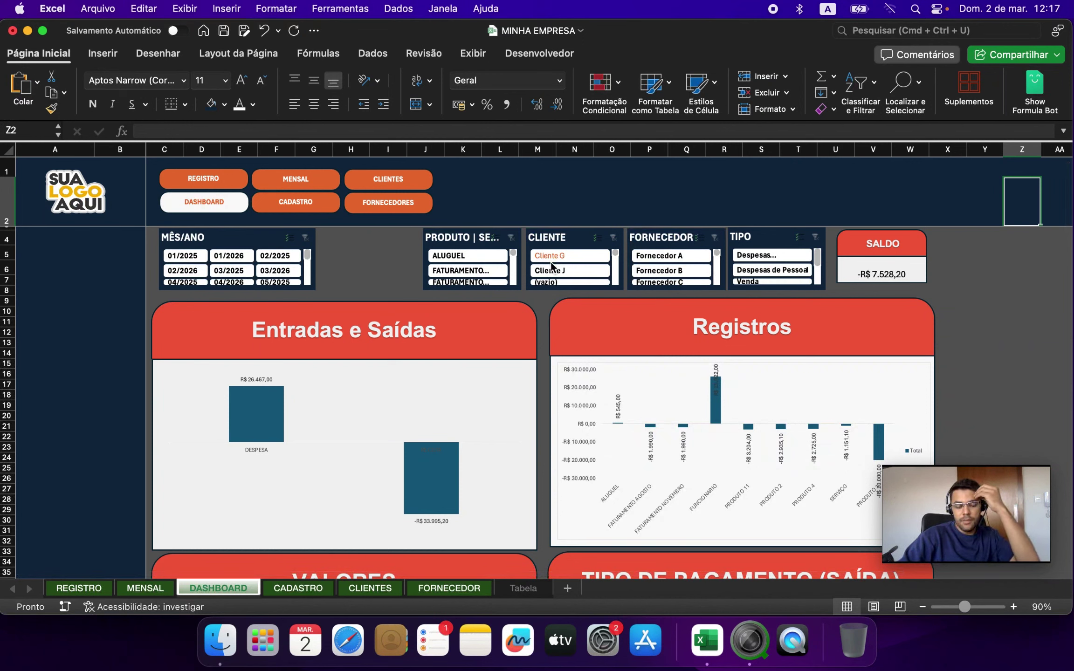
click(312, 288)
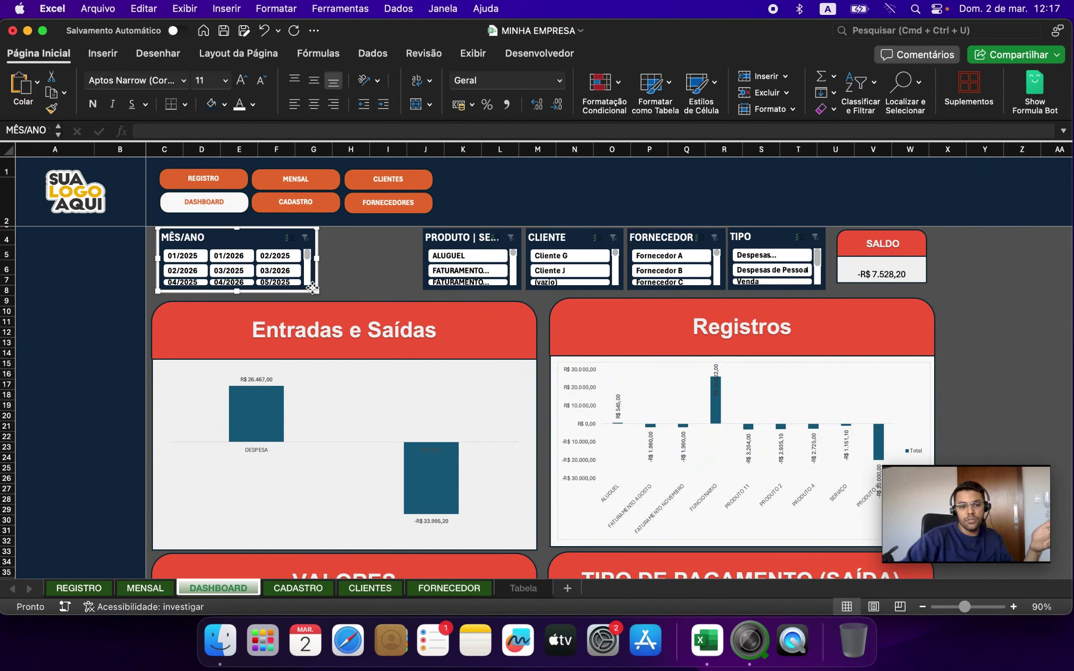
drag(312, 288, 410, 296)
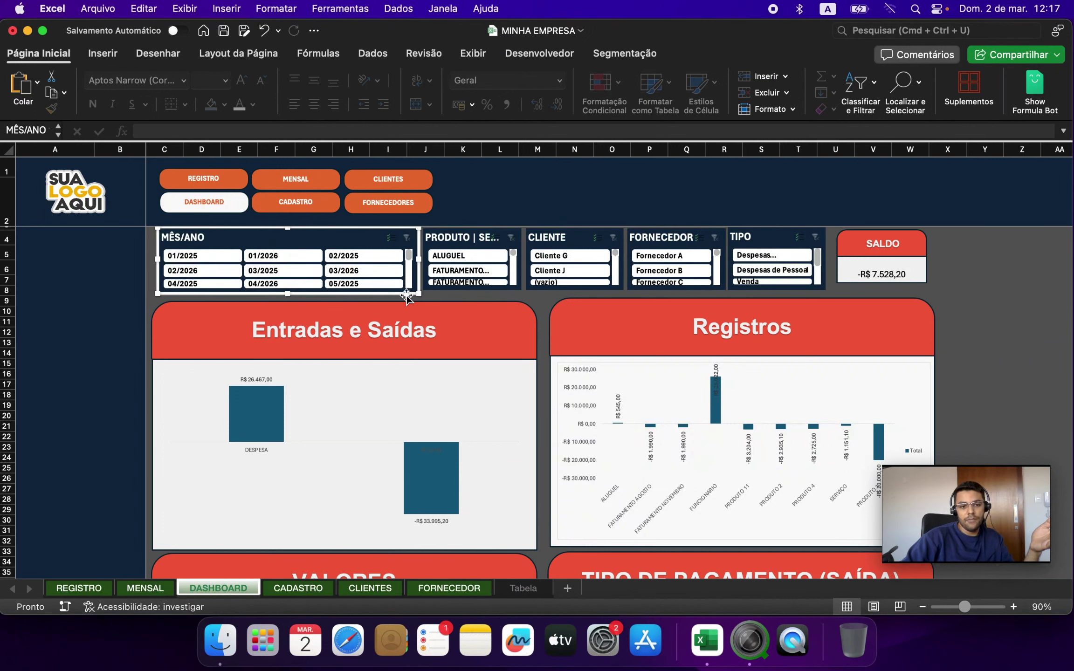
click(1009, 298)
Examine the dashboard's charts from Entradas e Saídas and Registros down to VALORES and TIPO DE PAGAMENTO (SAÍDA)
scroll(1016, 299, down, 3)
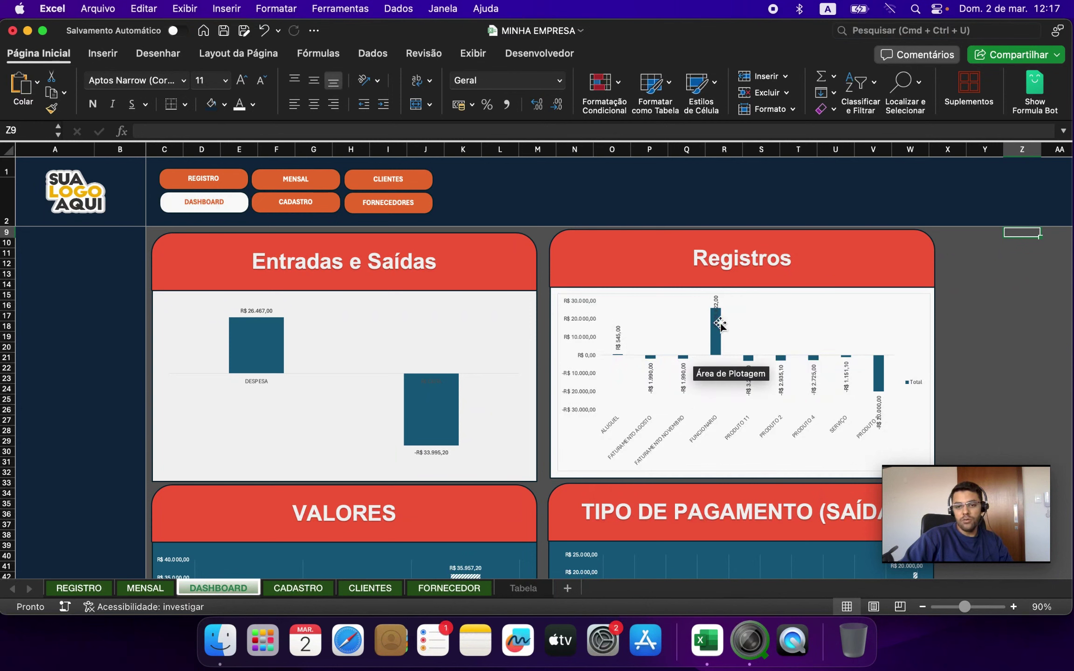
scroll(846, 333, up, 3)
scroll(690, 376, down, 10)
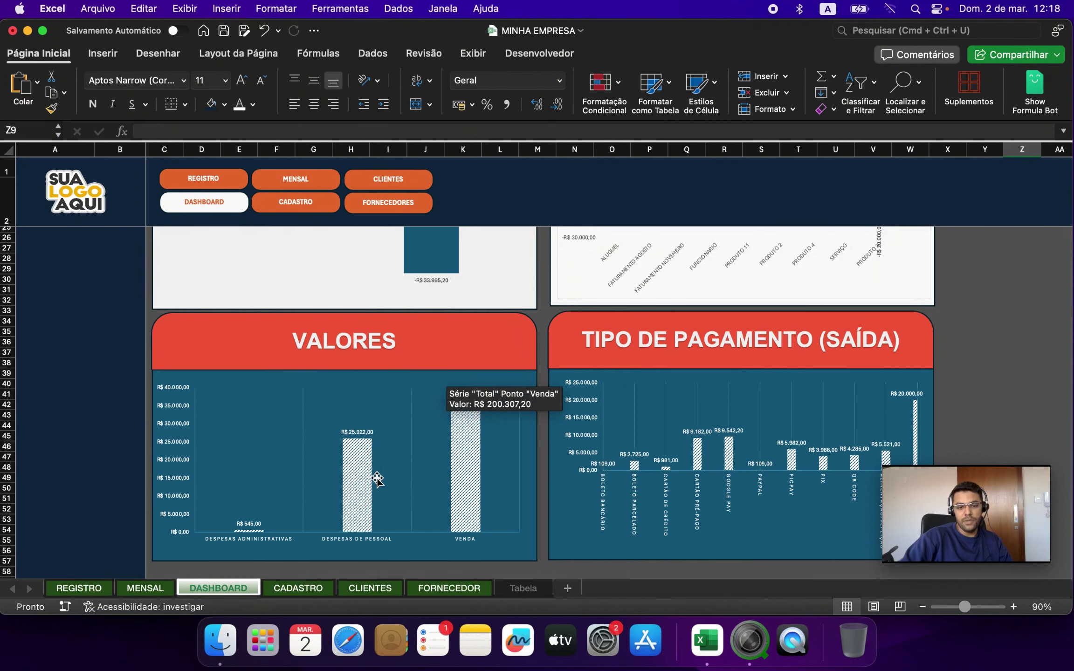
Retitle the dashboard's Registros chart as "ITEM | RECEITA E DESPESA" and reduce the title's font size to 24
scroll(649, 474, down, 4)
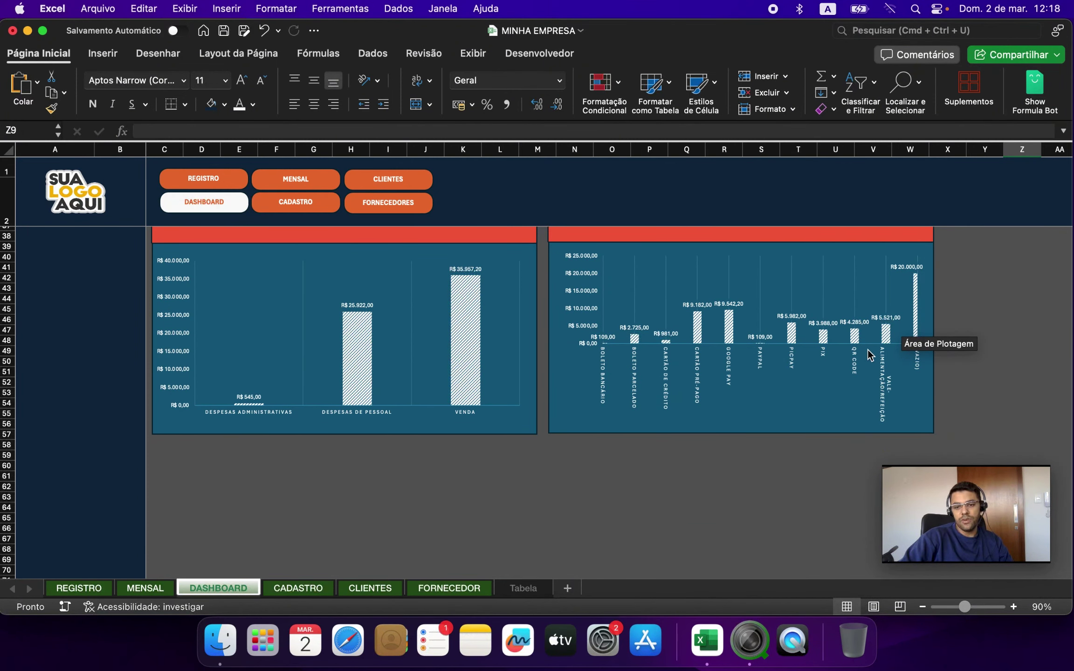
mouse_move(857, 333)
scroll(520, 257, up, 10)
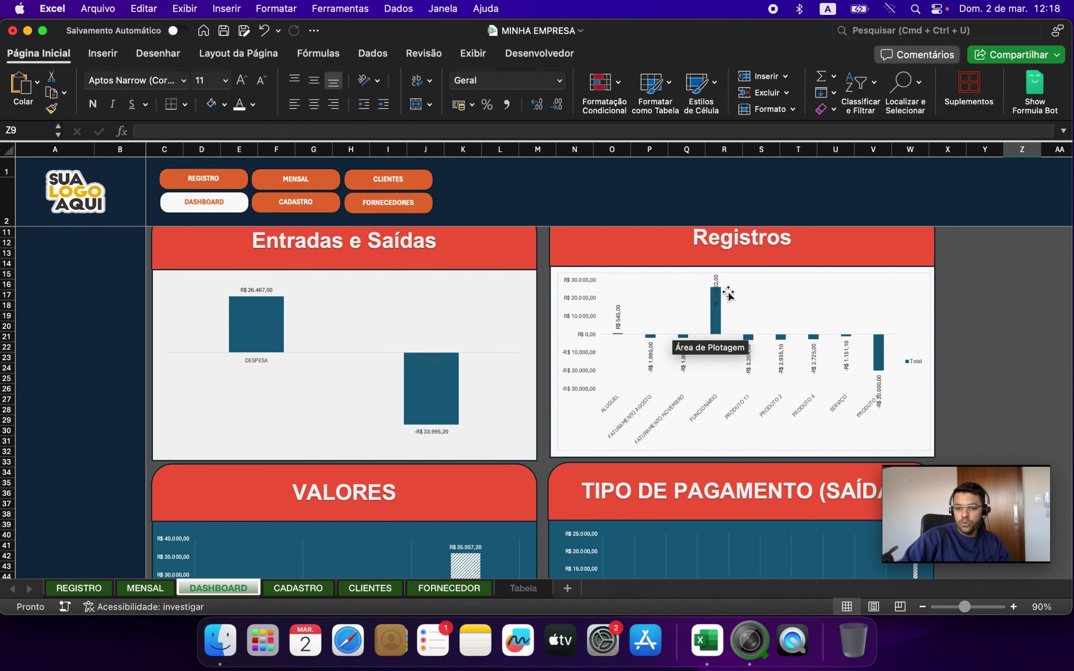
double_click(737, 238)
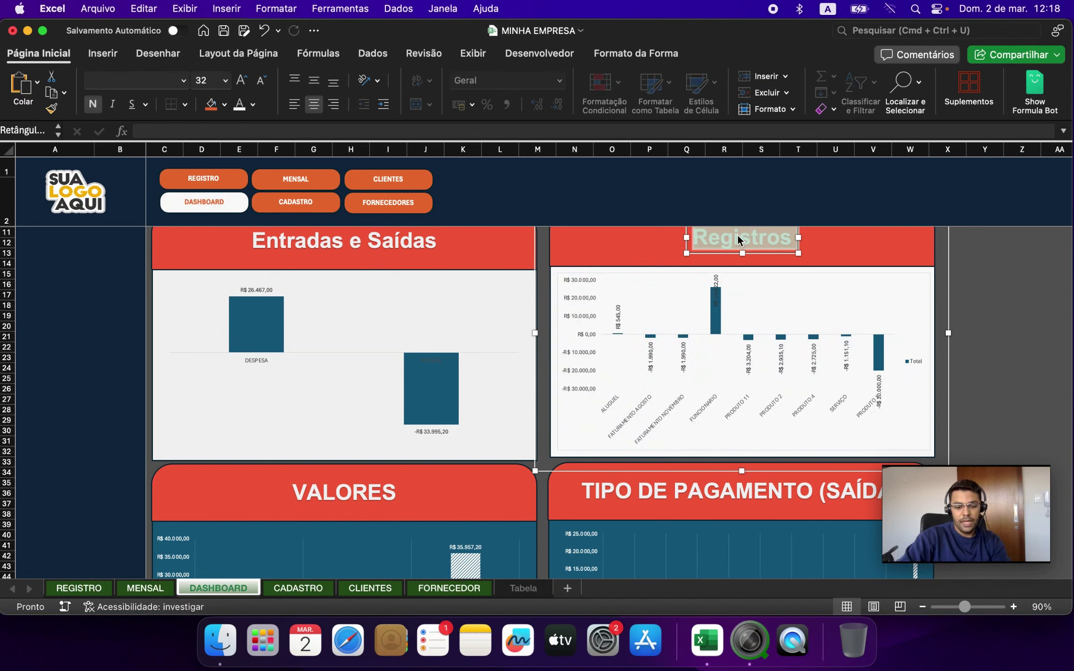
text(ITEM)
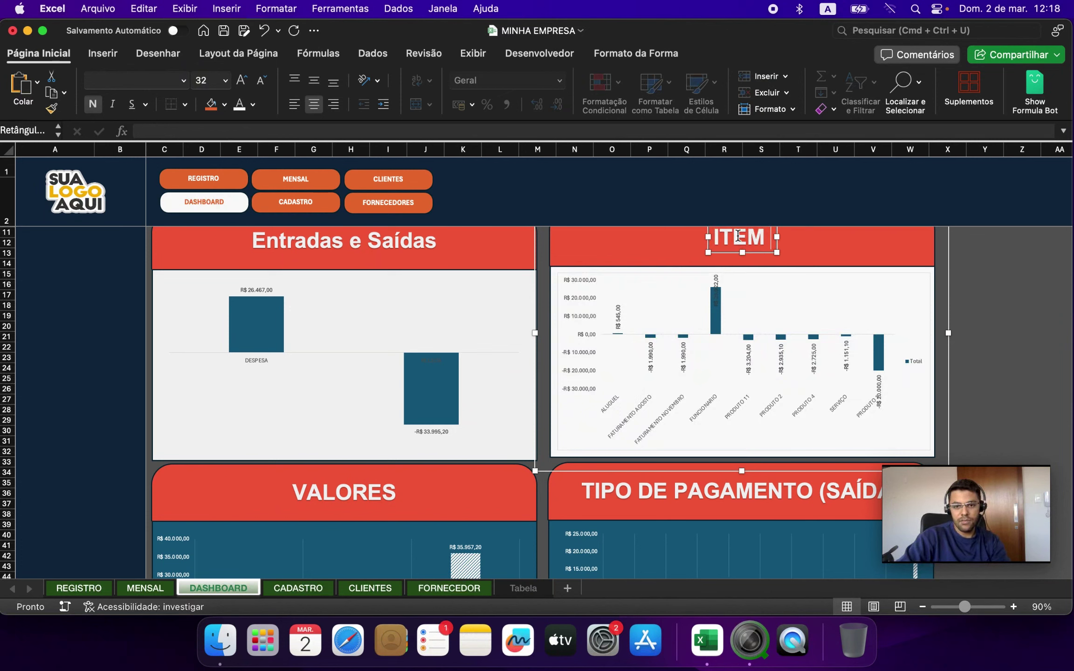
text( | RECEREI)
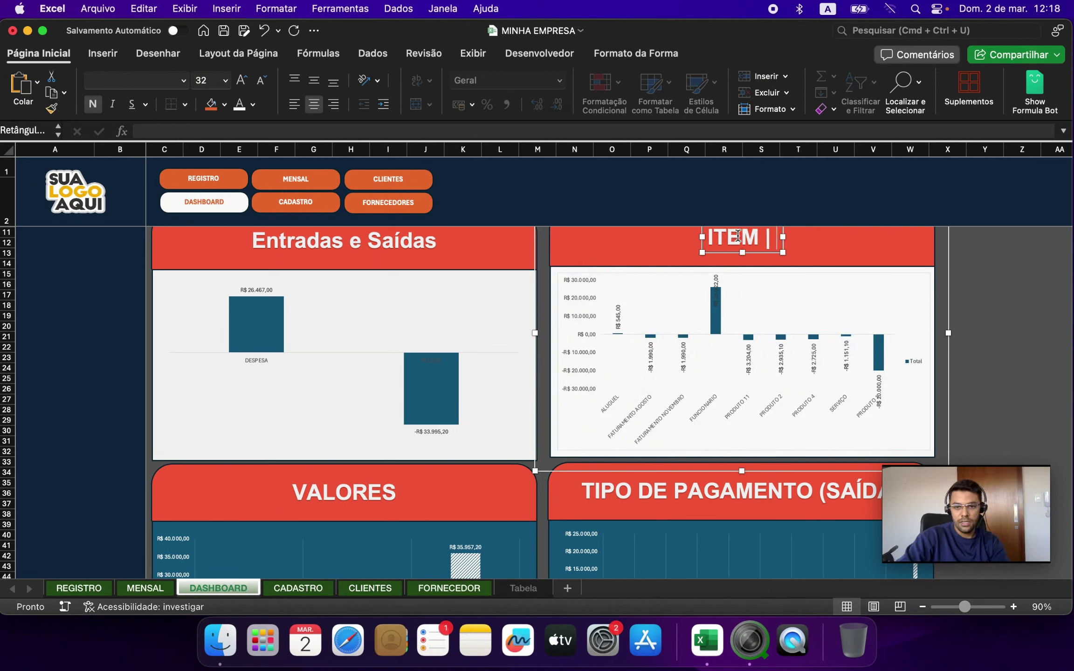
key(BackSpace)
key(BackSpace)
key(BackSpace)
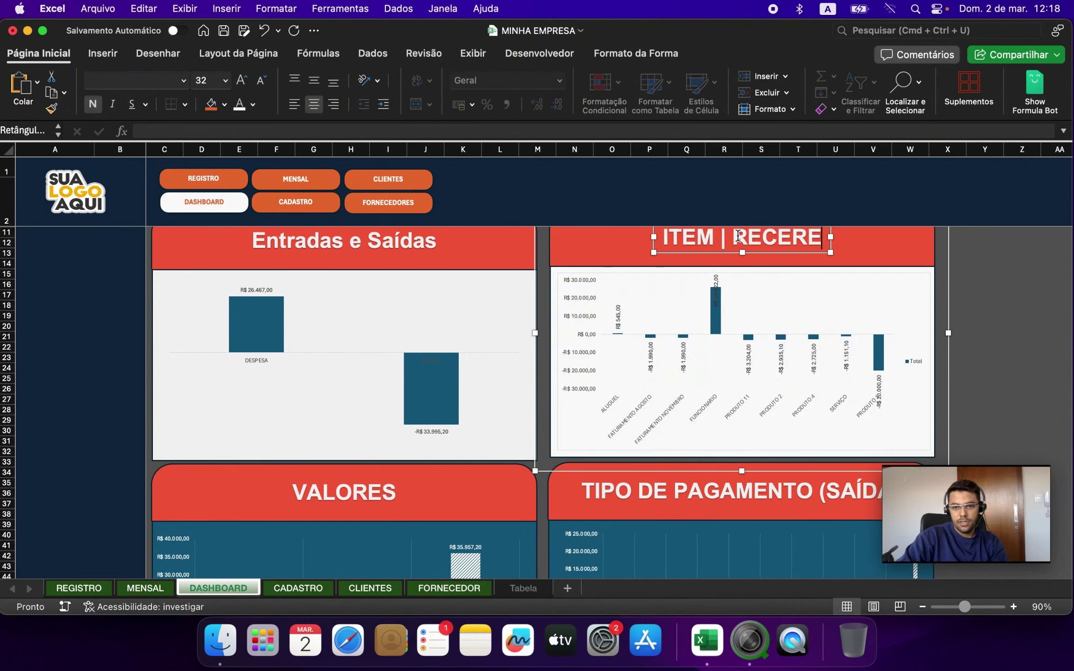
text(ITA E DES)
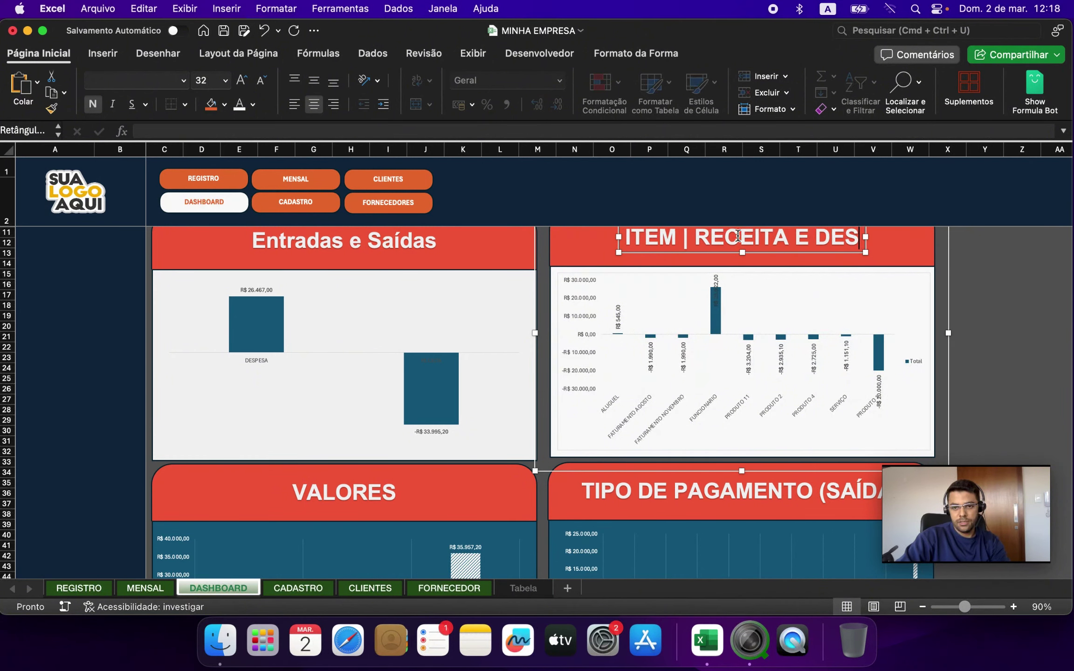
text(PESA)
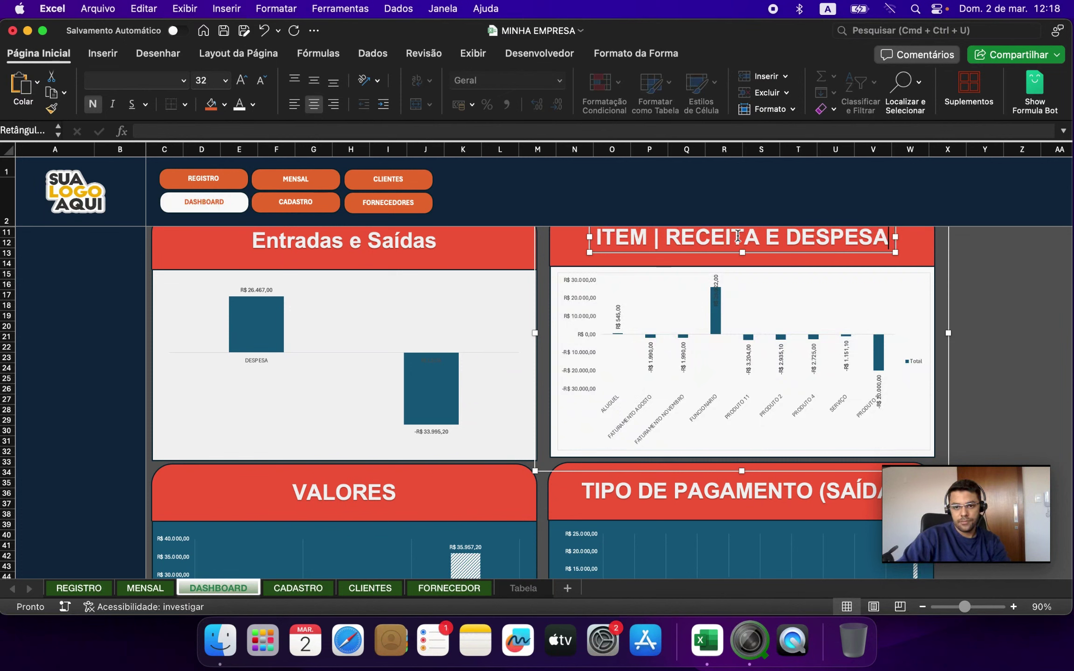
click(260, 82)
click(260, 82)
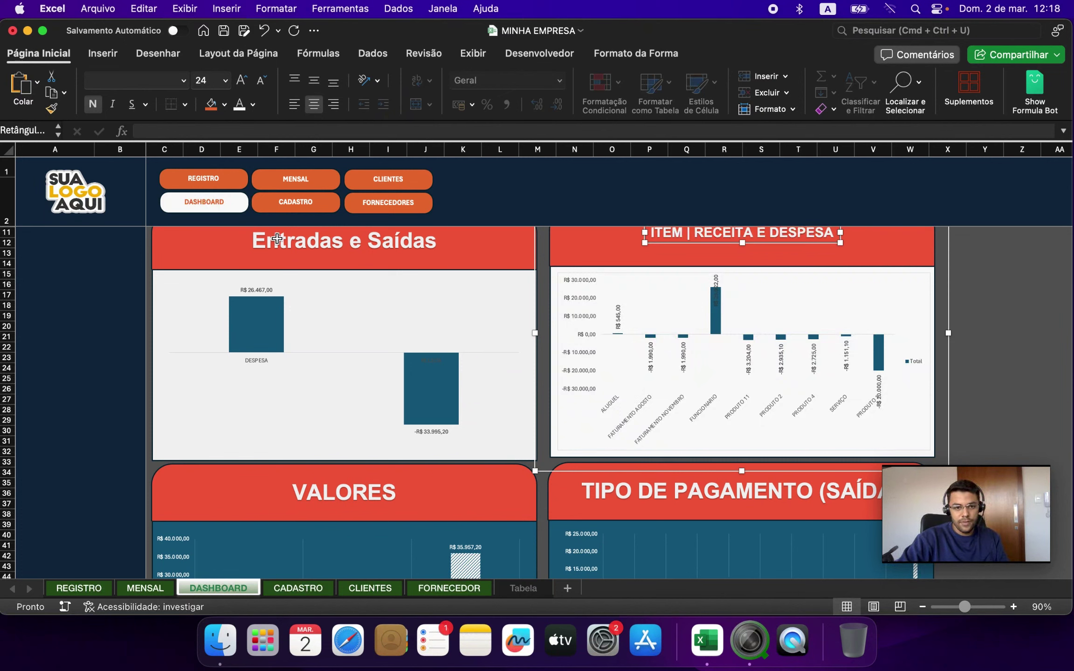
Retitle the Entradas e Saídas chart as "RECEITA E DESPESA | R$"
click(303, 258)
triple_click(298, 245)
text(RE)
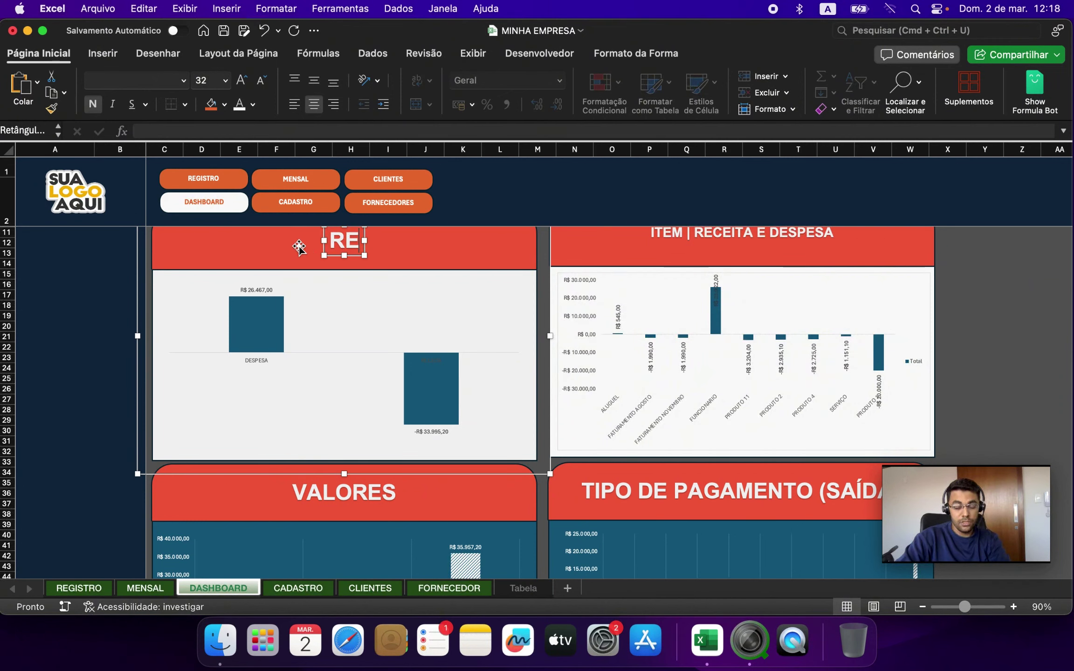
text(FCEITA E DEP)
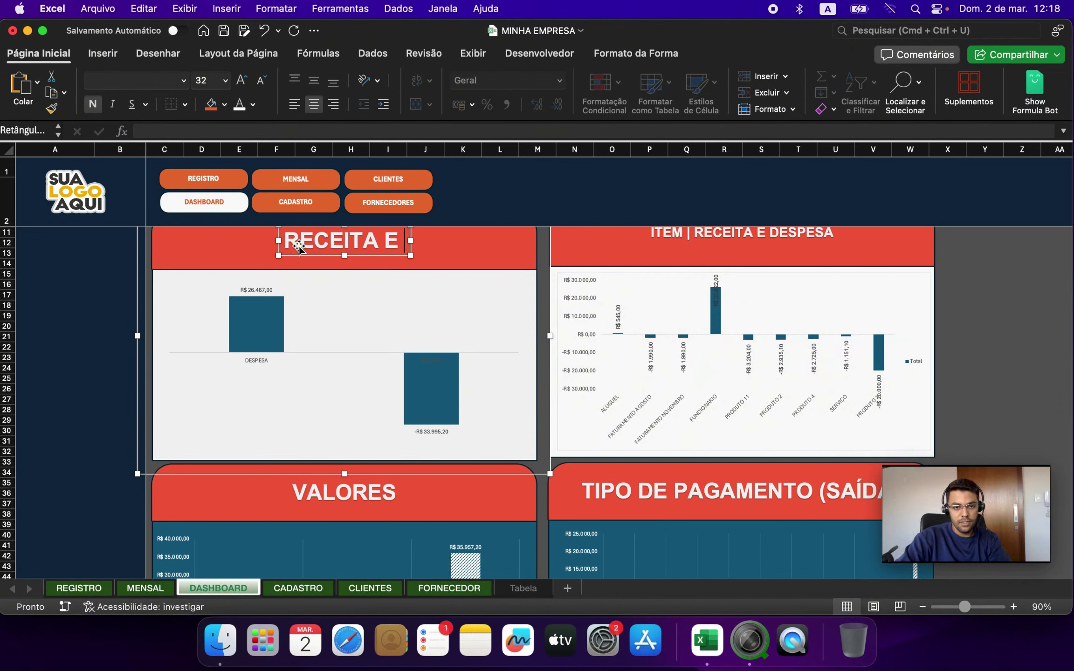
key(BackSpace)
text(SE)
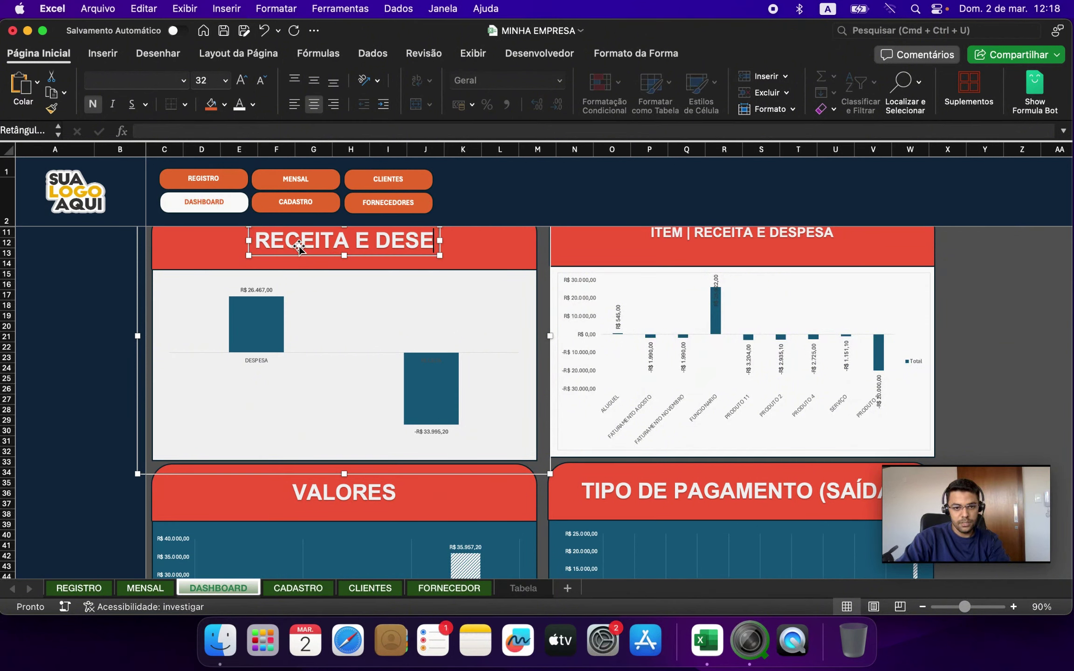
key(BackSpace)
text(PESA)
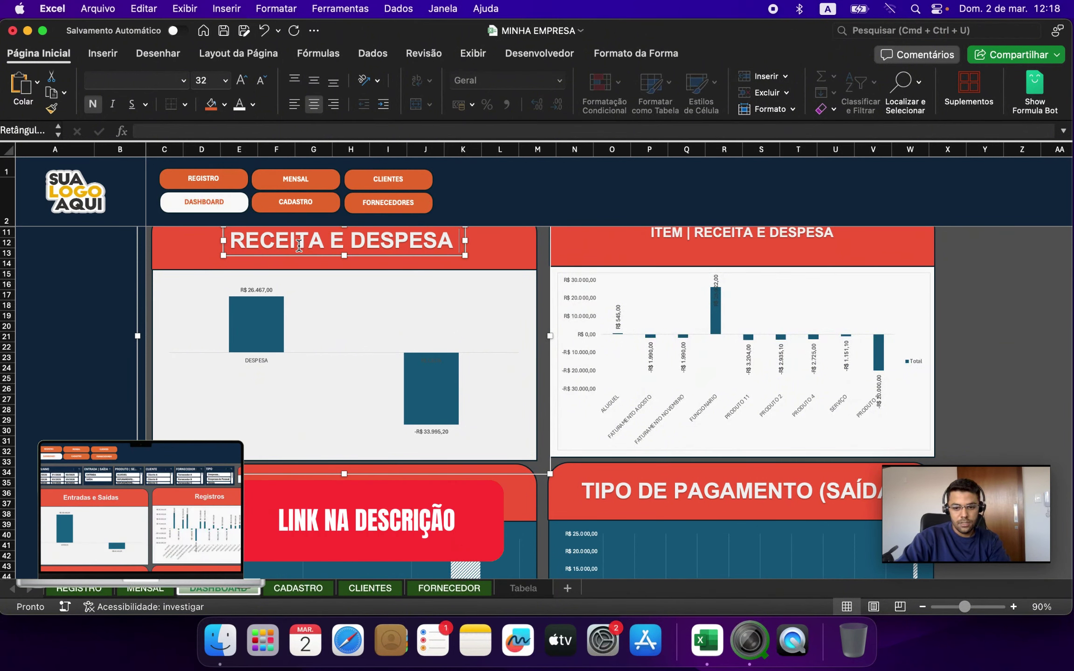
text( | R$)
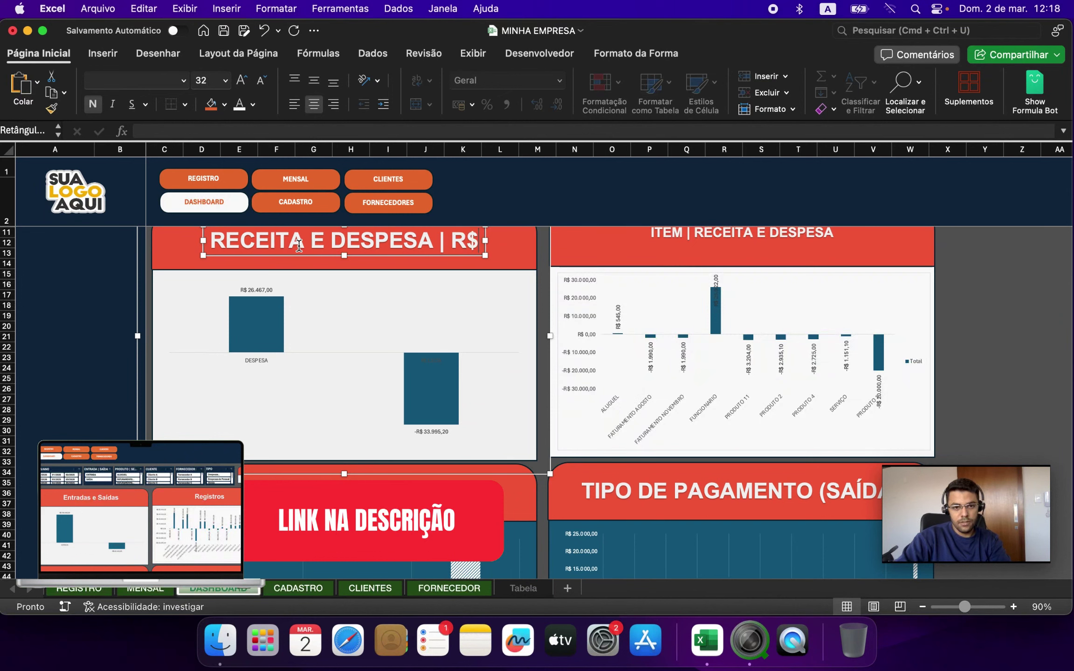
click(949, 263)
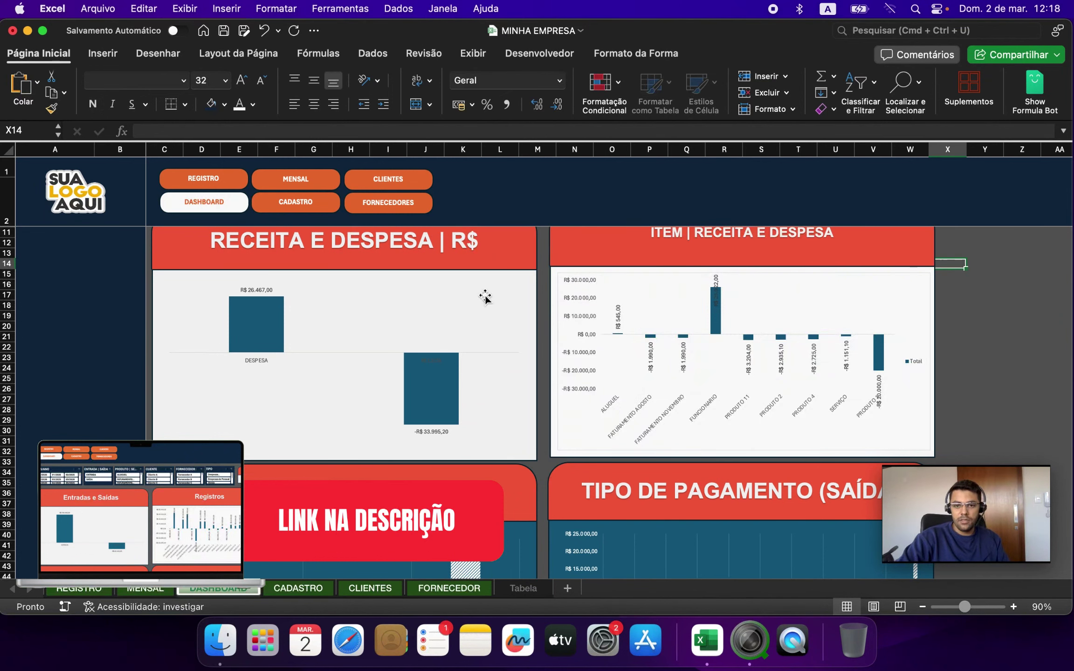
Filter the dashboard to 01/2025 with the MÊS/ANO slicer and delete the SALDO card beside the slicers
scroll(326, 282, up, 5)
scroll(325, 284, down, 1)
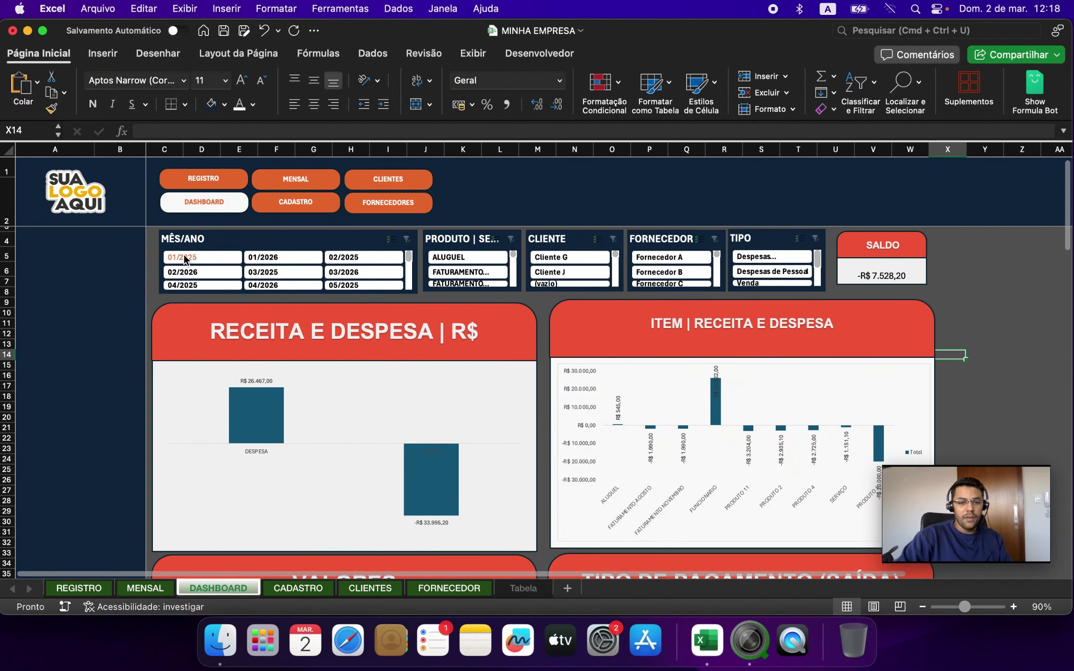
click(219, 260)
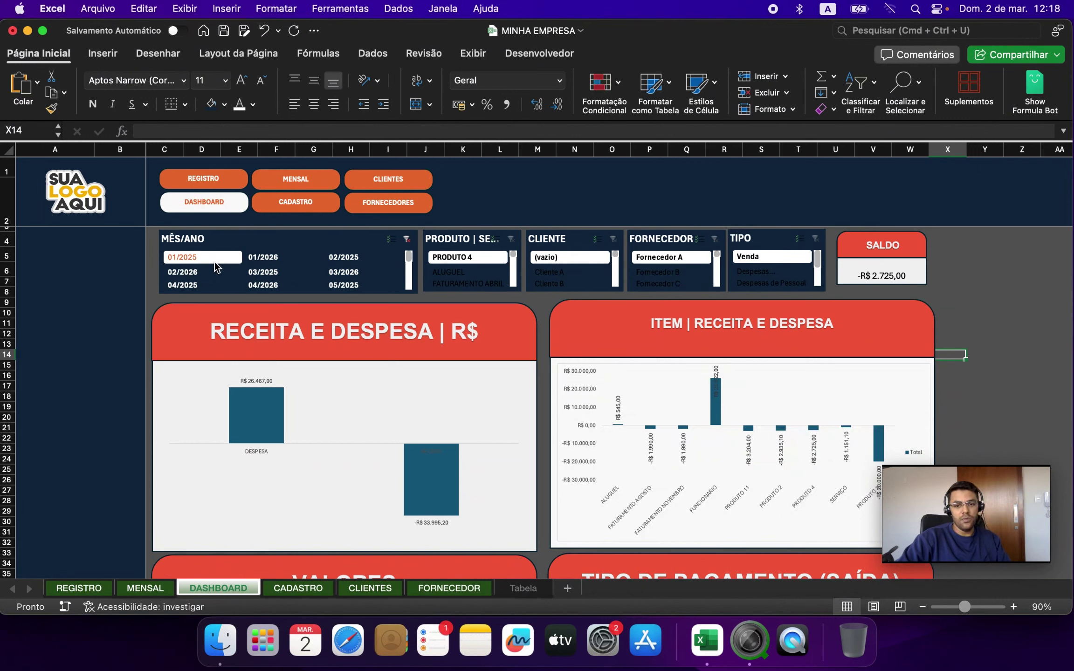
click(909, 261)
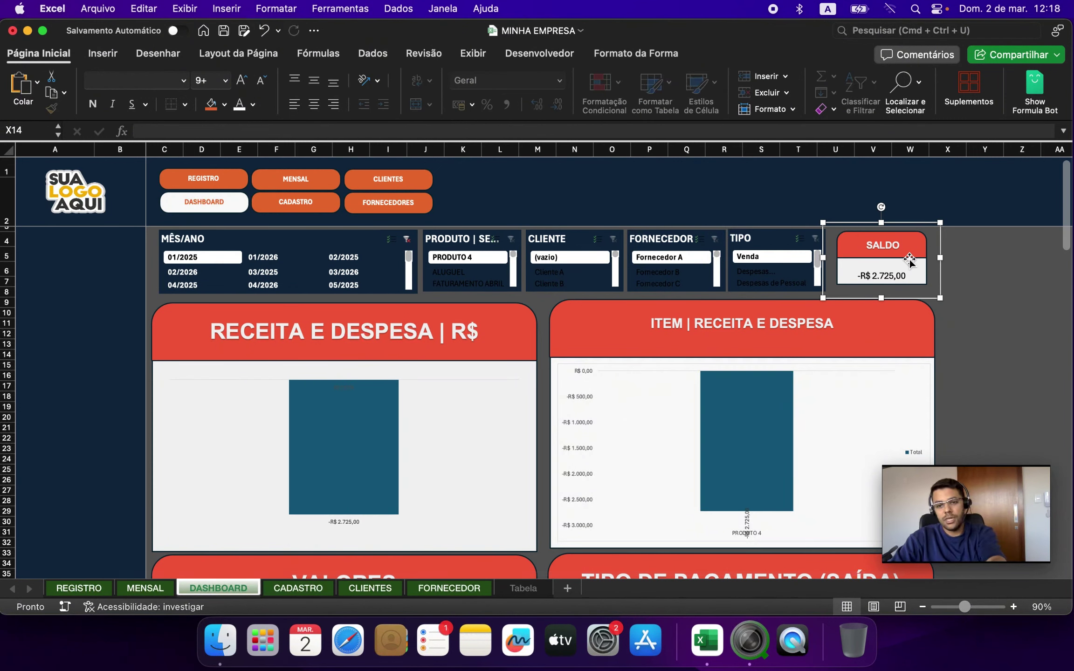
key(Delete)
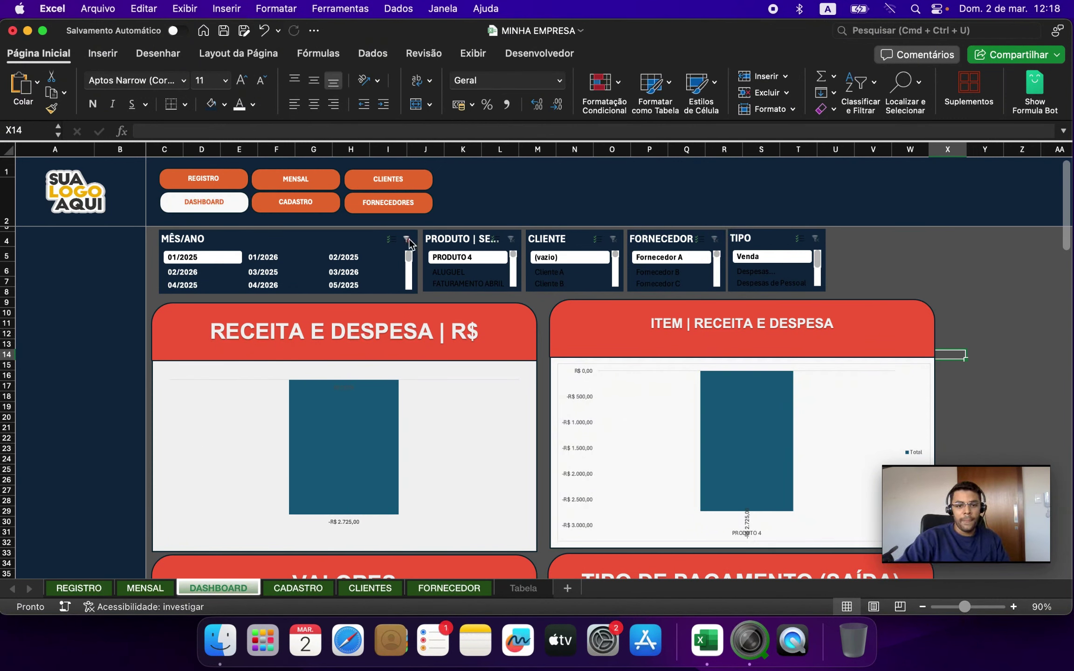
Filter the dashboard to 02/2026 with the MÊS/ANO slicer and look over its charts
click(206, 270)
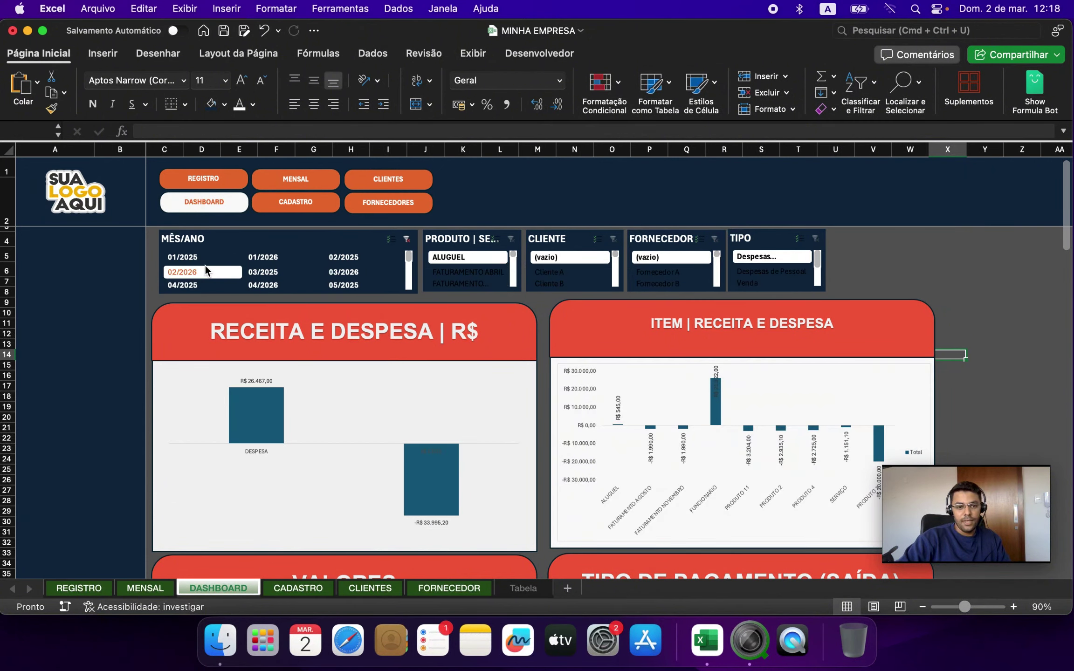
scroll(448, 463, down, 5)
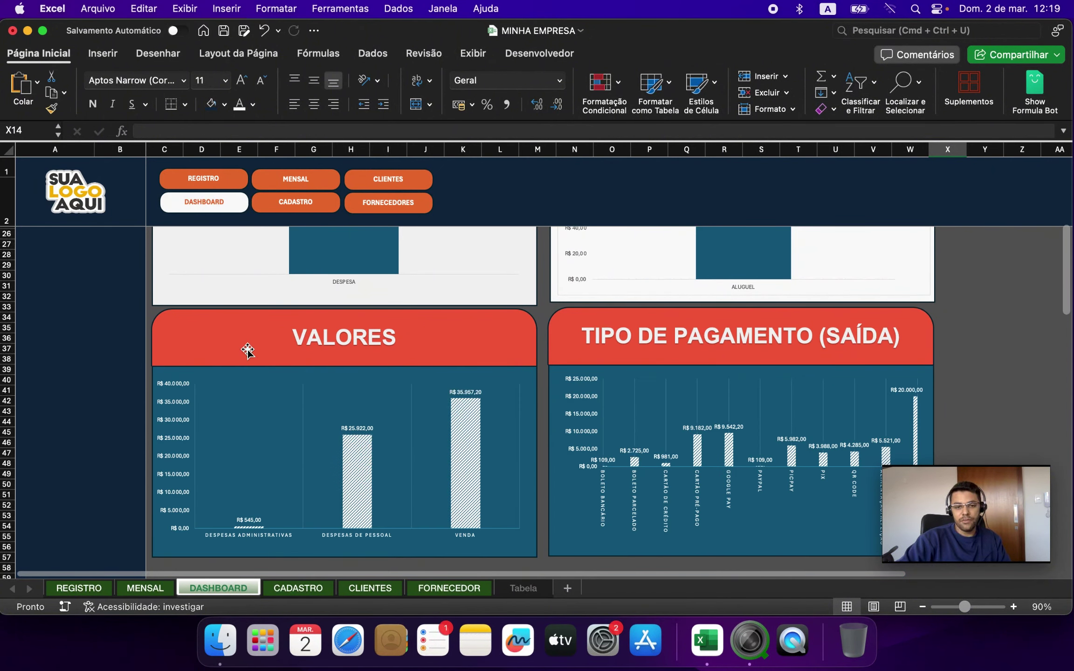
scroll(247, 349, up, 3)
scroll(288, 326, up, 4)
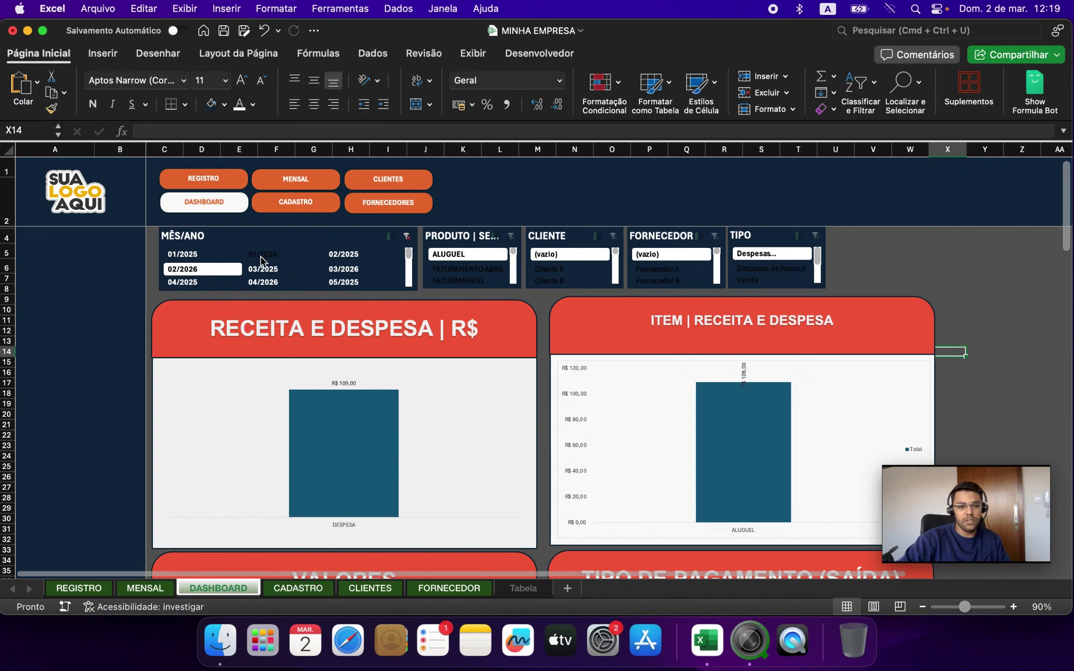
Filter the dashboard to 02/2025 and review the charts down to VALORES and TIPO DE PAGAMENTO (SAÍDA)
click(358, 258)
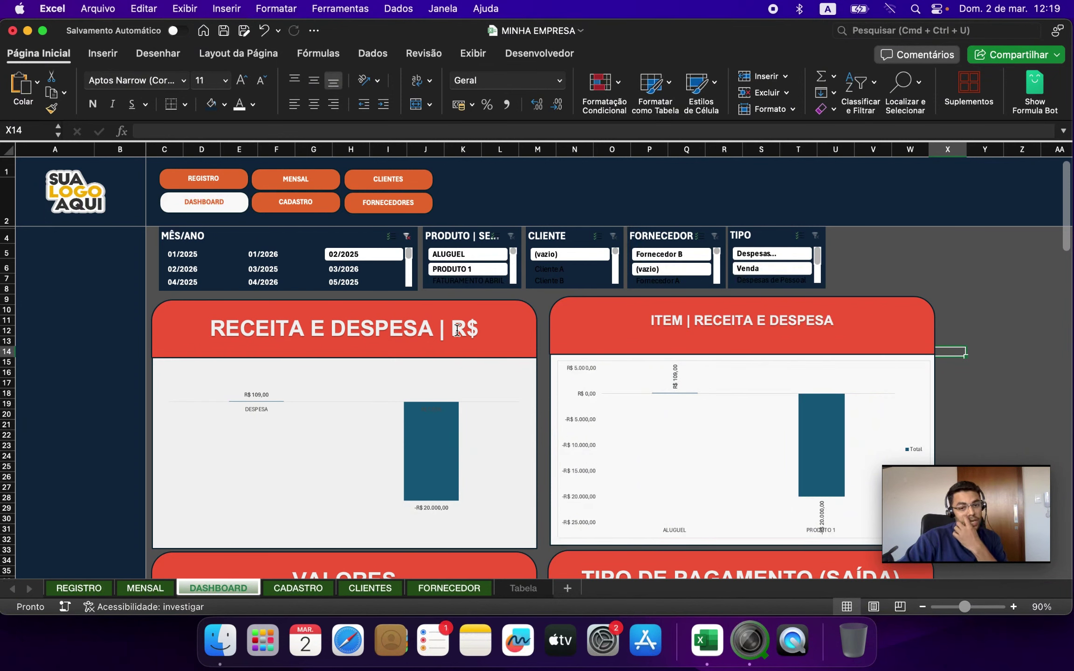
scroll(666, 406, down, 2)
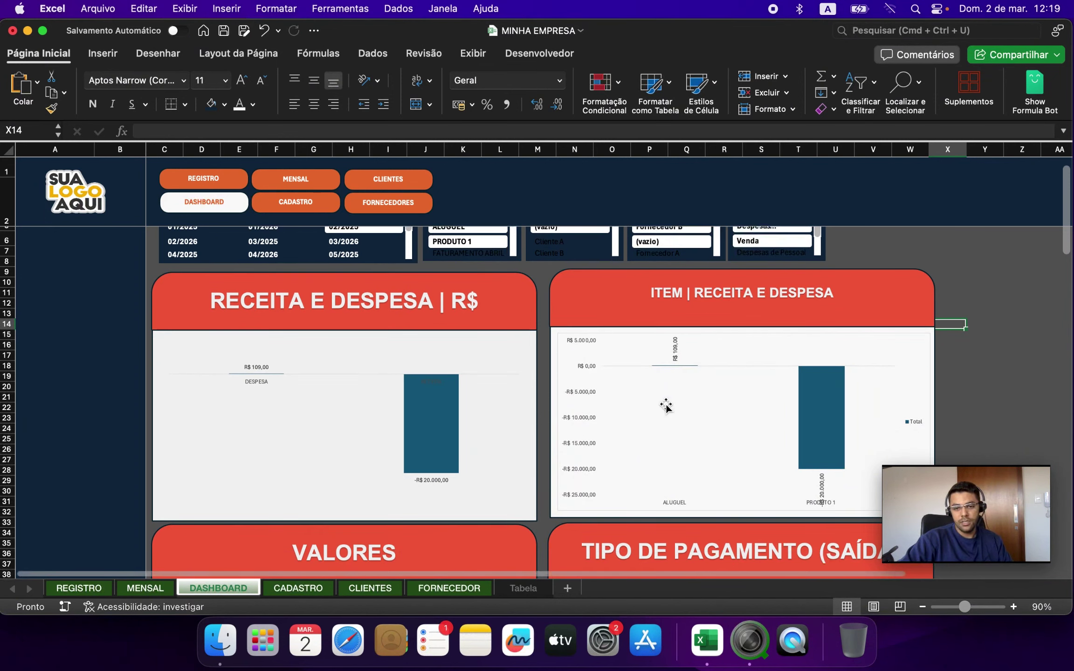
scroll(683, 345, down, 2)
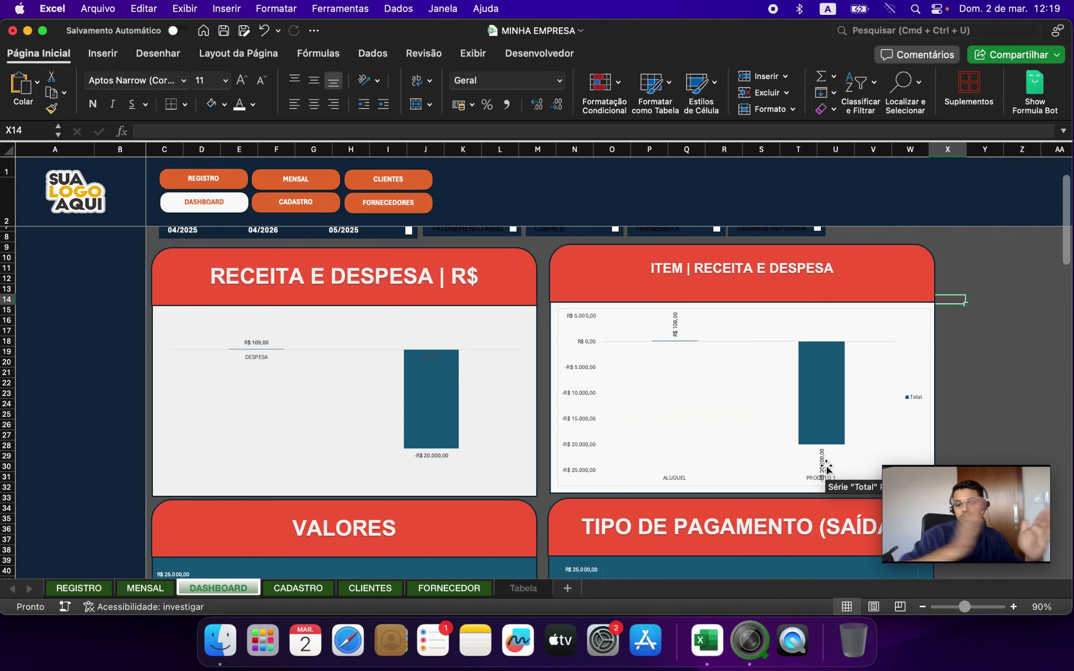
scroll(352, 447, down, 5)
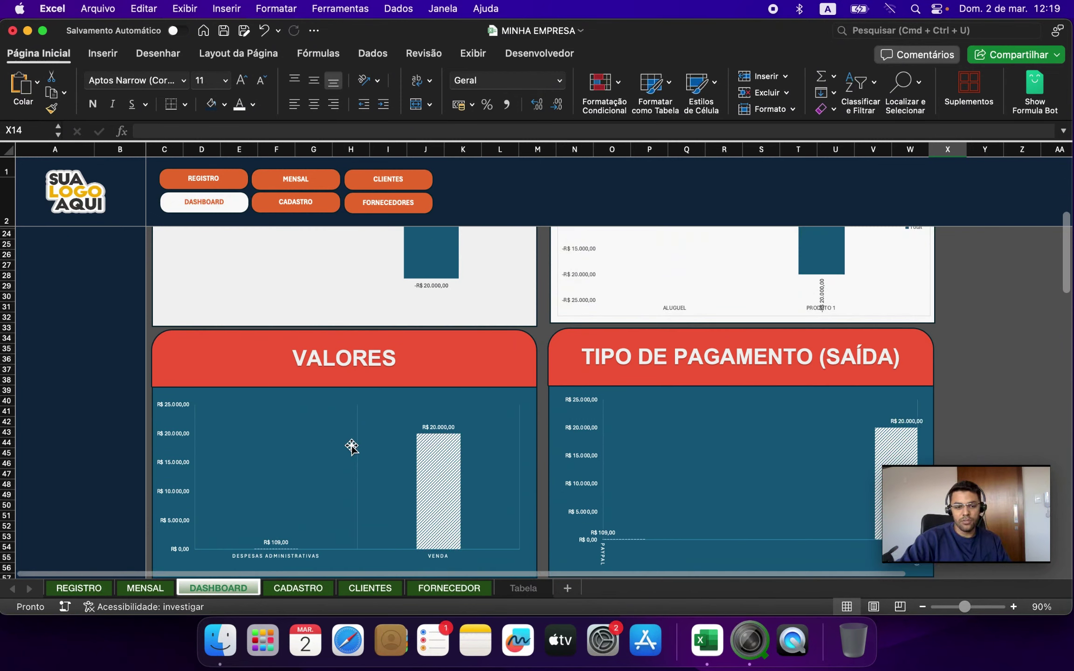
scroll(351, 446, down, 2)
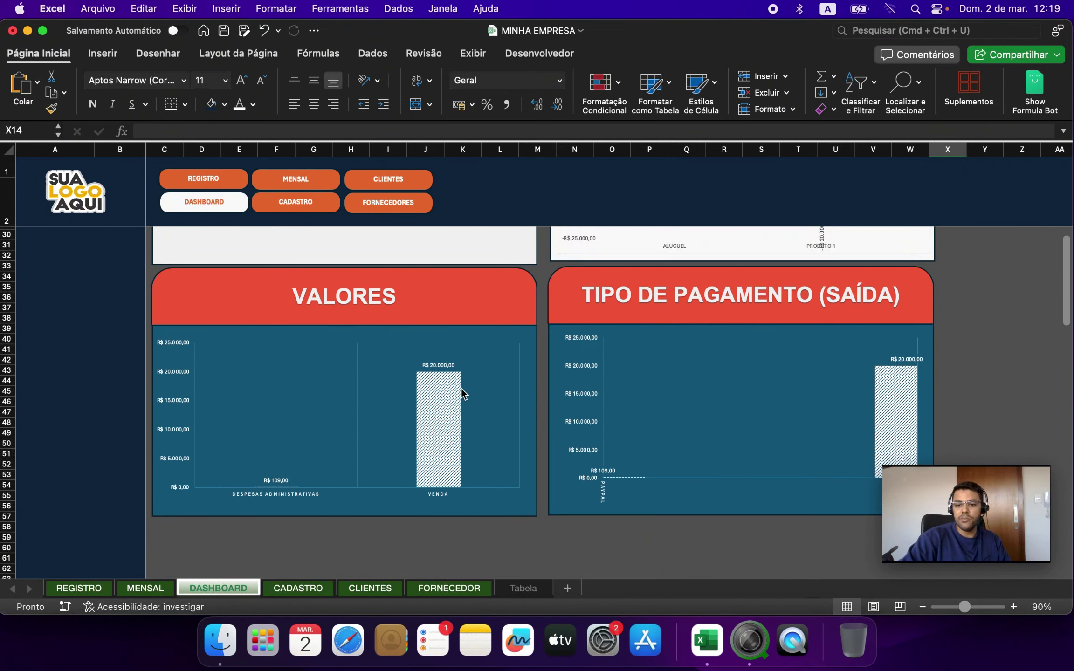
scroll(788, 378, down, 3)
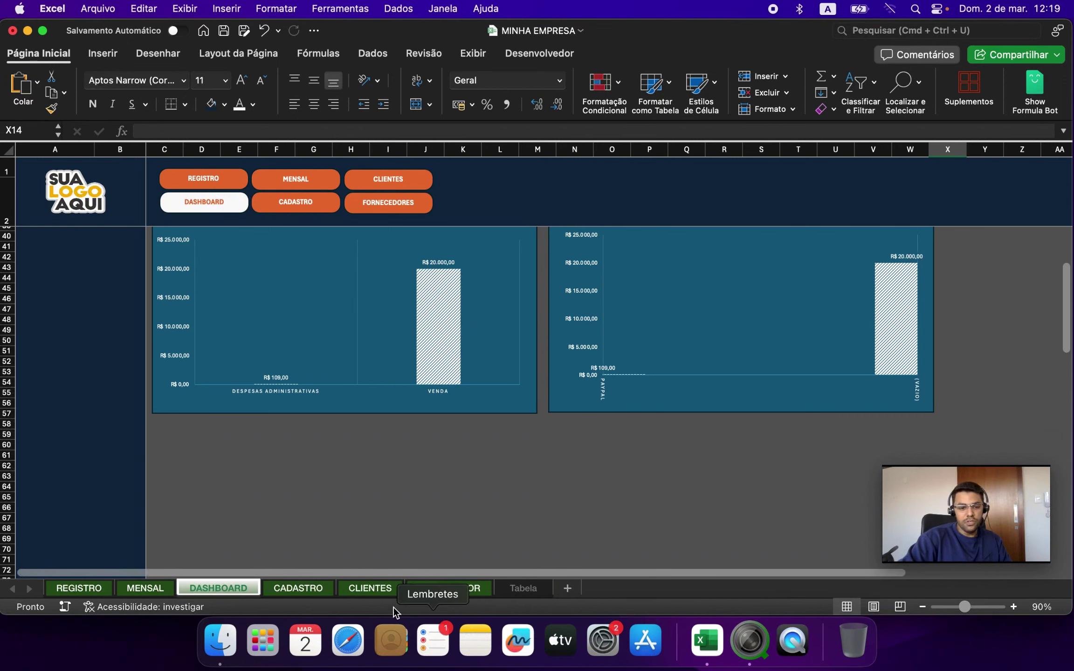
On the REGISTRO sheet, fill the empty payment method in O24 with Pix
click(79, 588)
scroll(853, 438, right, 10)
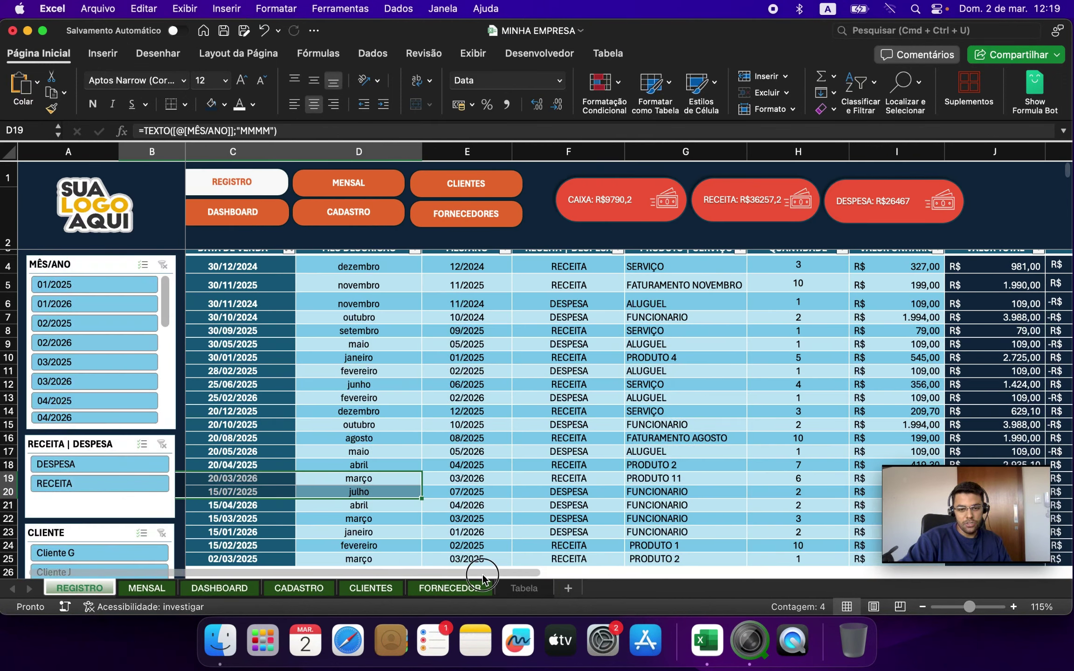
click(810, 546)
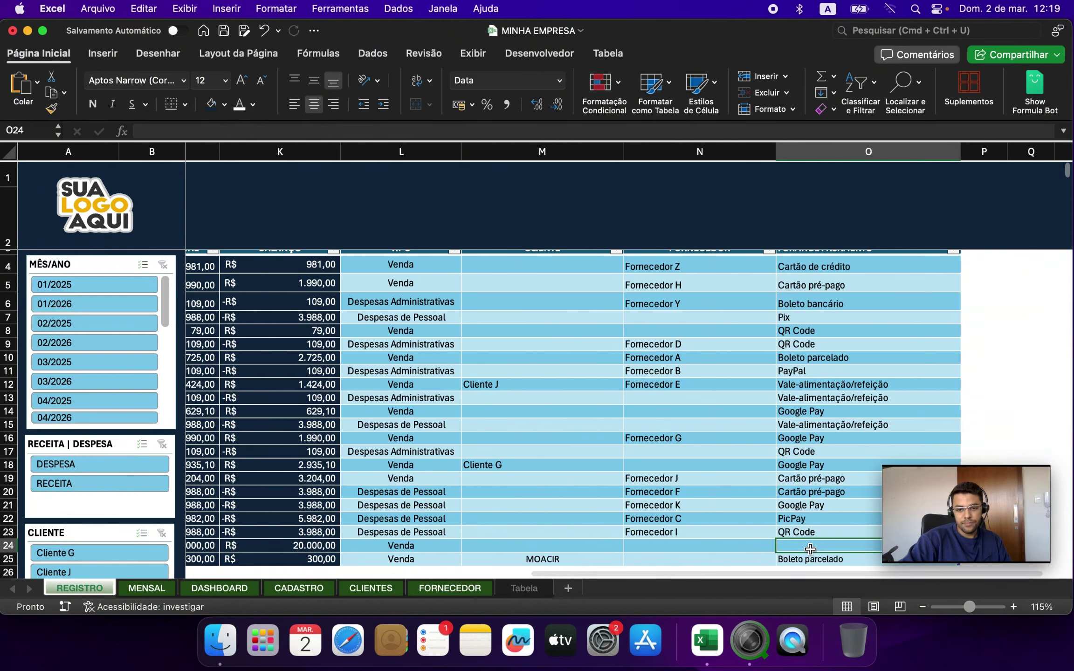
scroll(746, 552, down, 1)
drag(711, 569, 1057, 578)
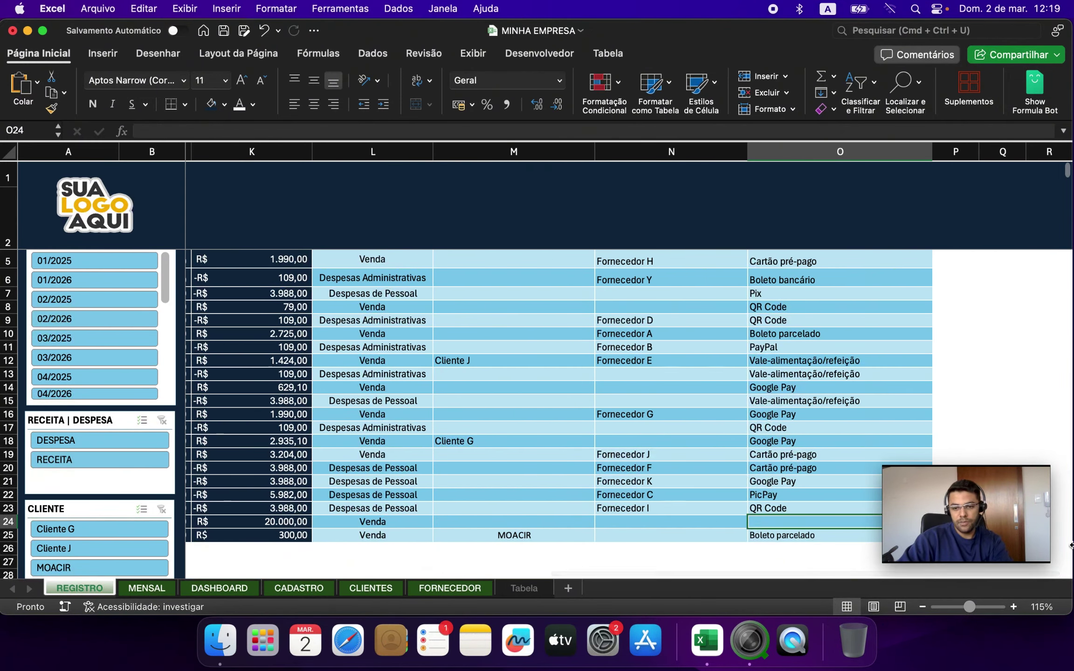
scroll(911, 496, down, 5)
click(936, 439)
click(828, 470)
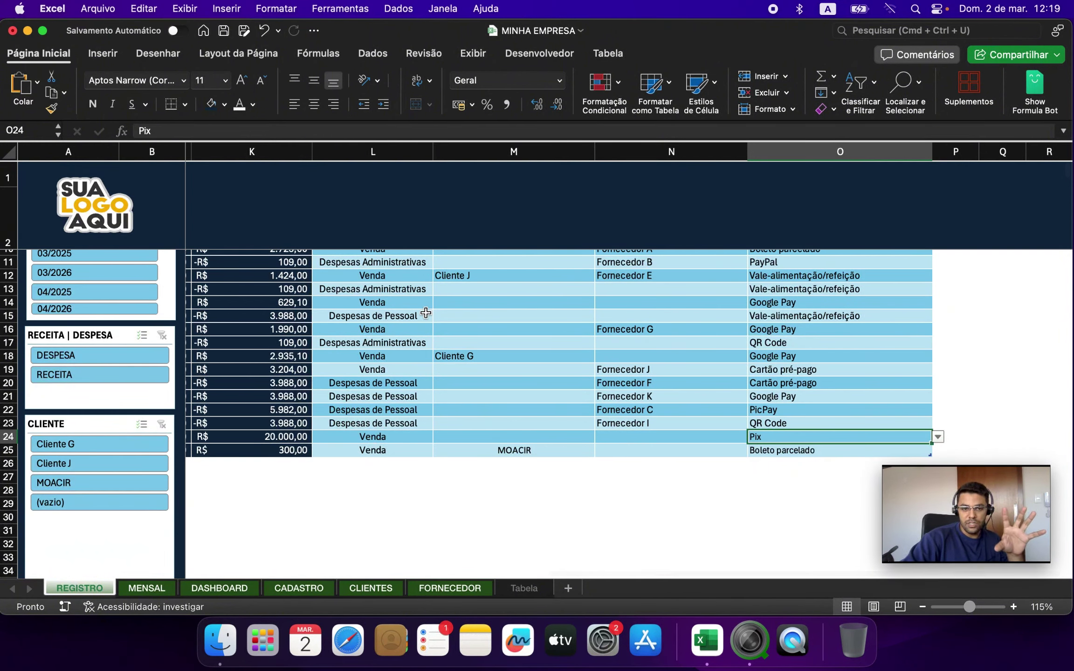
Refresh the workbook's data and return to the DASHBOARD sheet to check the payment type chart
click(372, 55)
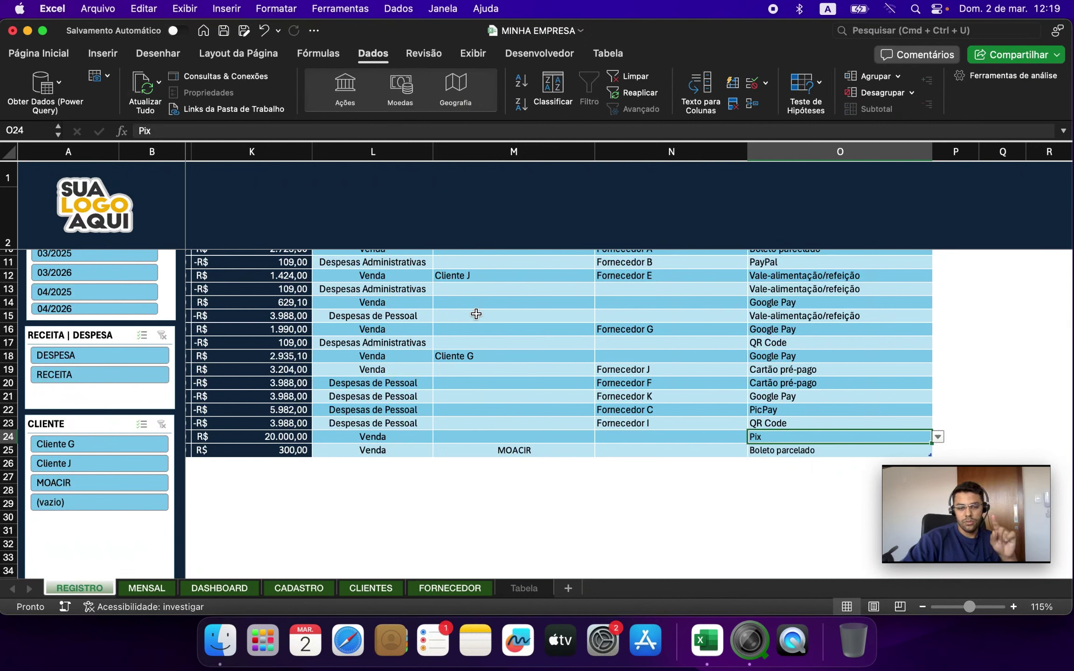
click(612, 437)
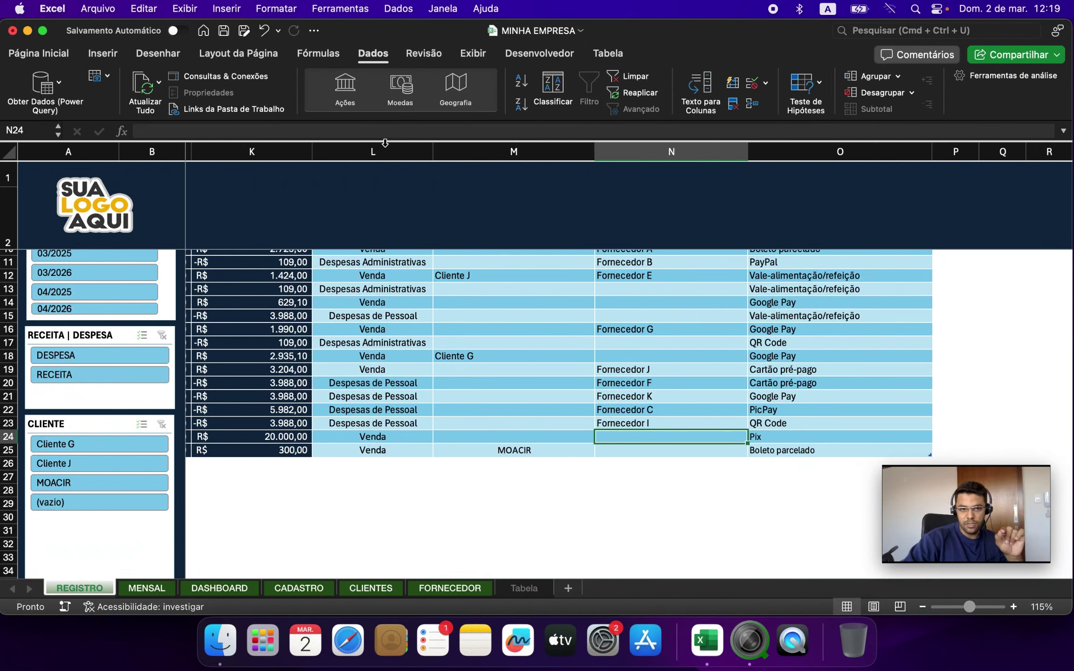
click(216, 588)
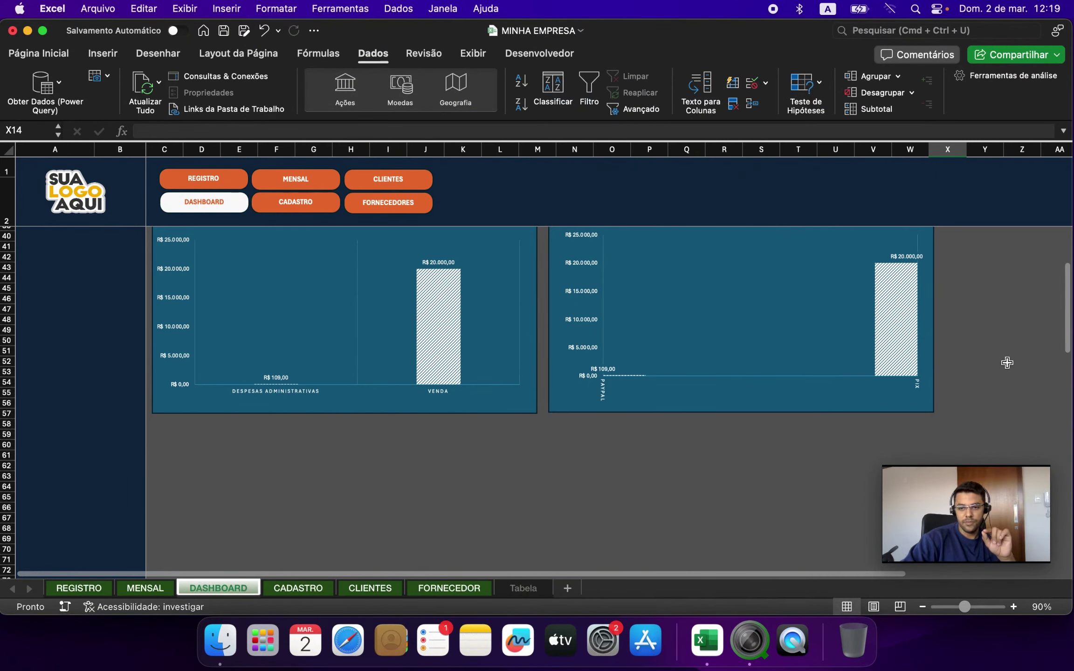
Inspect the Pix bar in the payment type chart and look back over the dashboard's upper charts
mouse_move(916, 384)
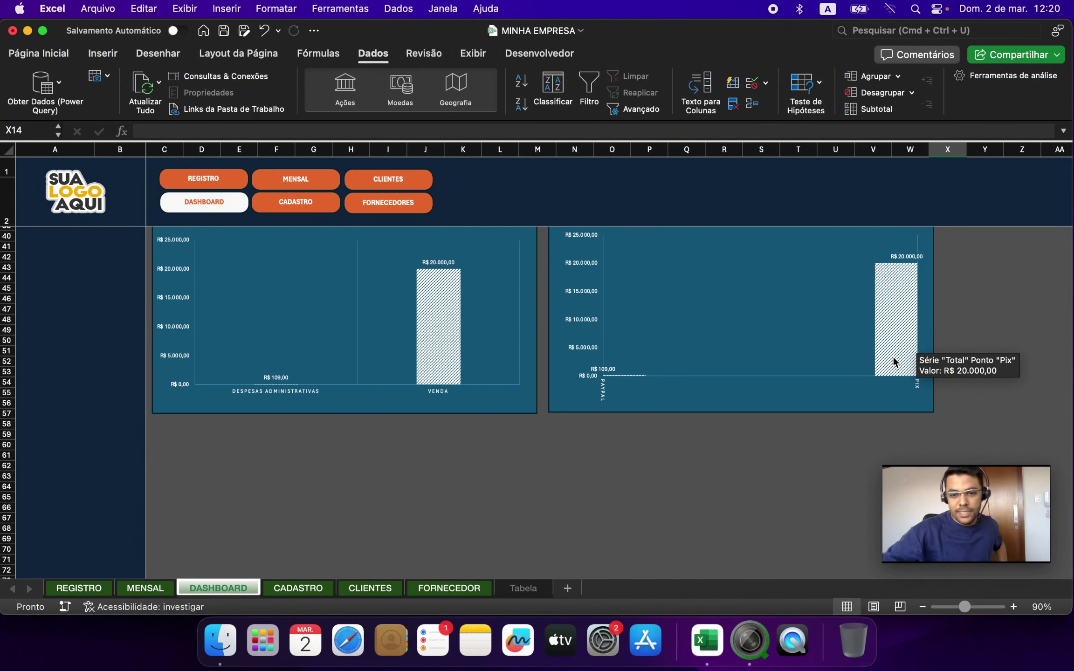
scroll(603, 413, up, 3)
scroll(603, 413, up, 10)
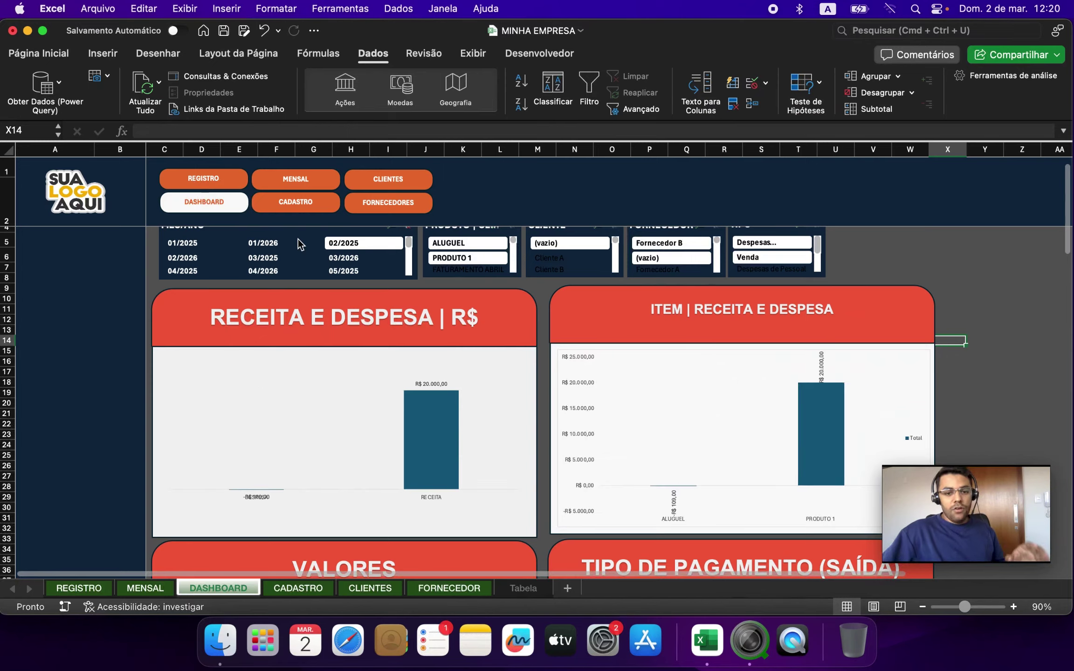
On the REGISTRO sheet, filter the TIPO column to Despesas Administrativas and select the filtered BALANÇO values to check their sum
click(205, 177)
scroll(539, 554, left, 5)
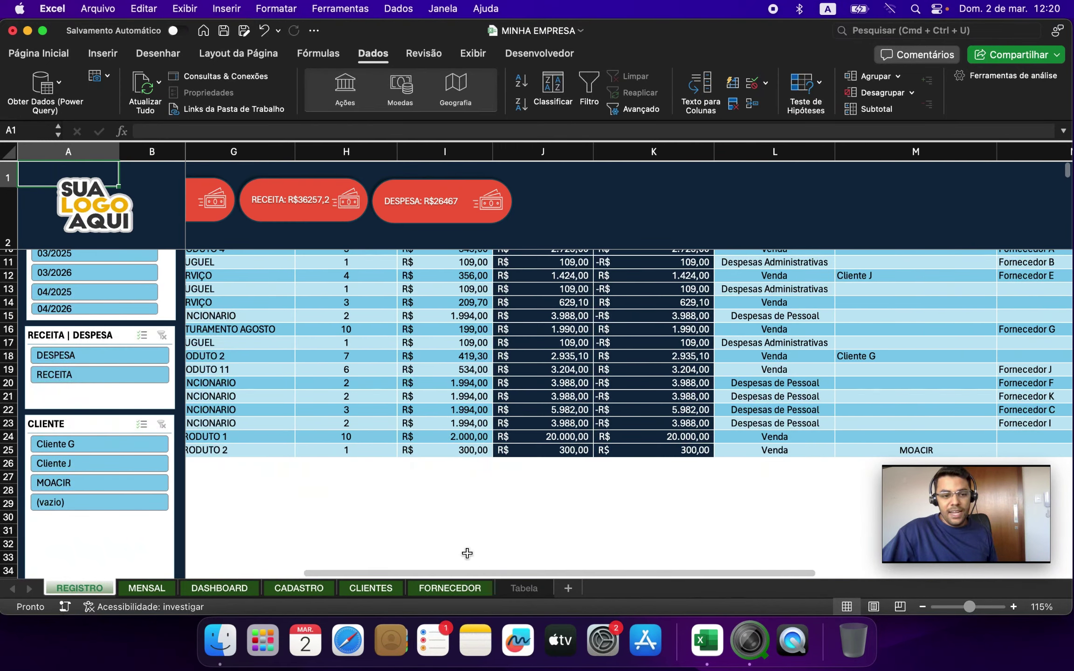
scroll(649, 426, up, 4)
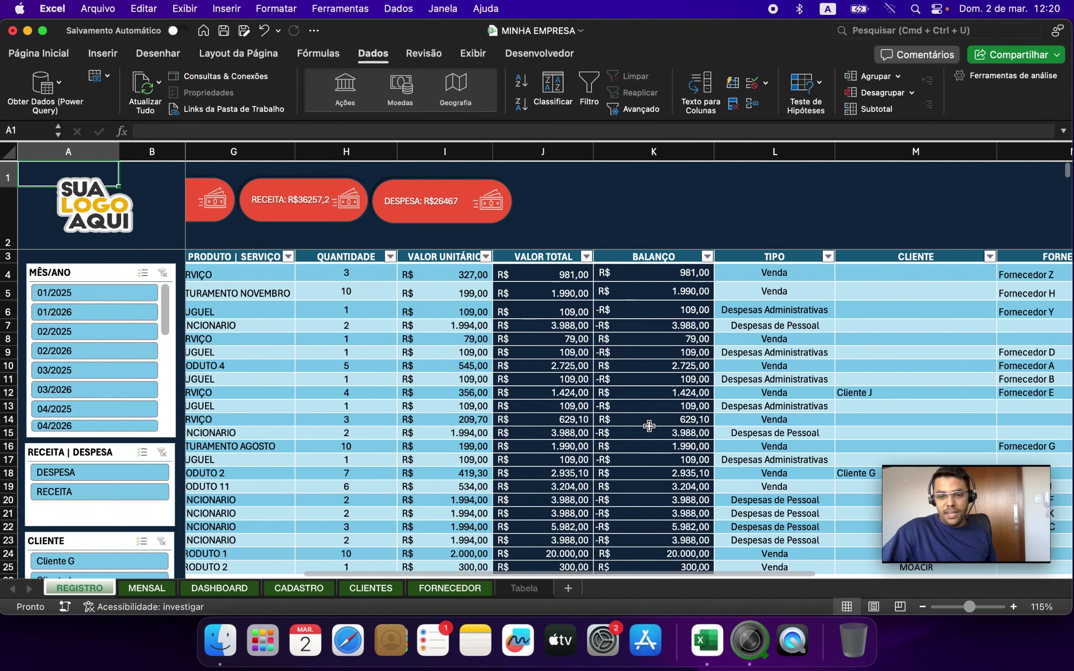
click(827, 256)
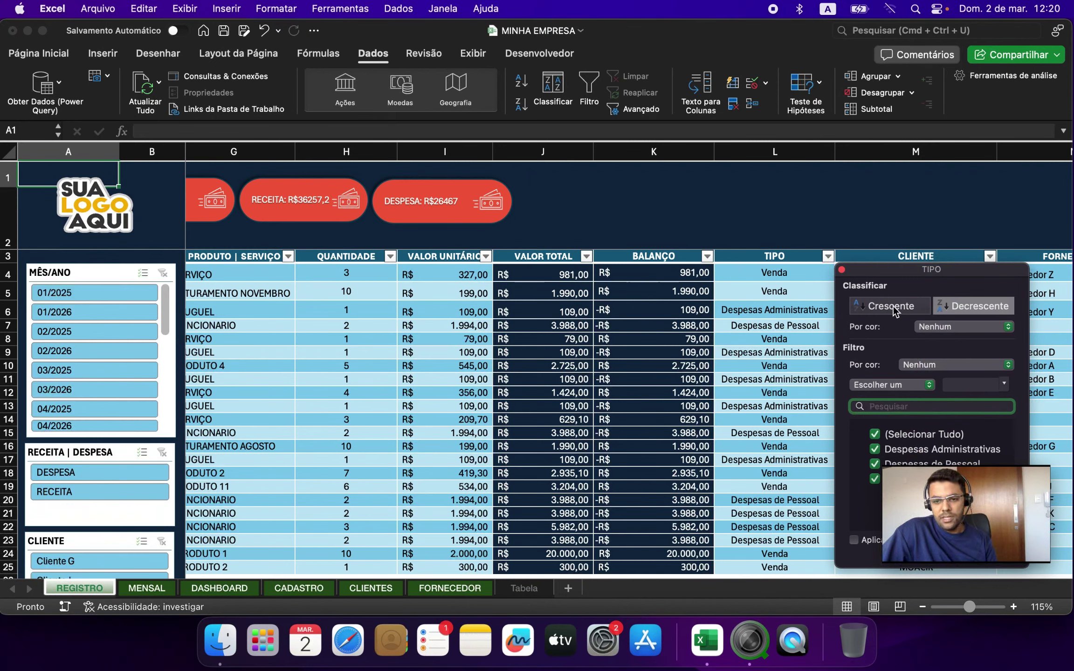
drag(921, 507, 925, 160)
click(809, 257)
click(810, 256)
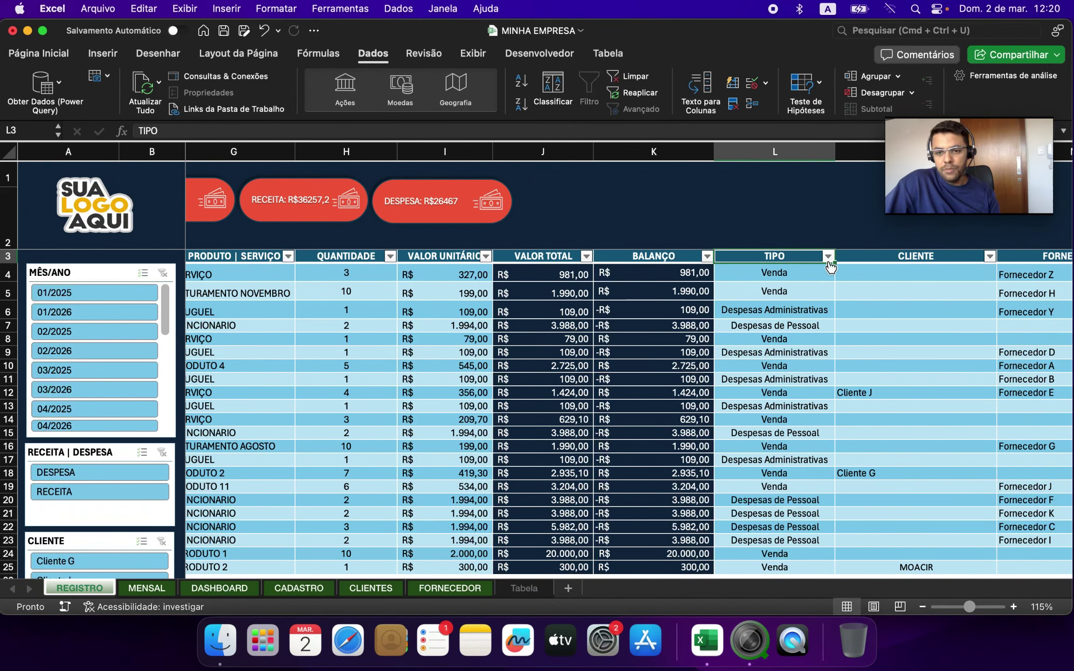
click(828, 257)
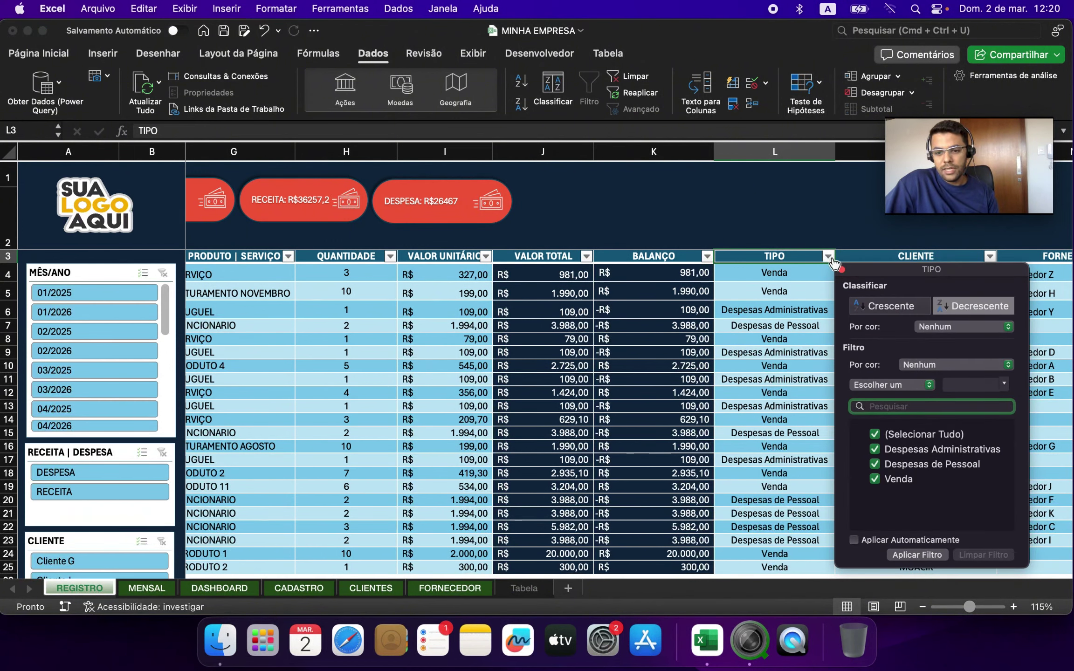
click(873, 434)
click(874, 450)
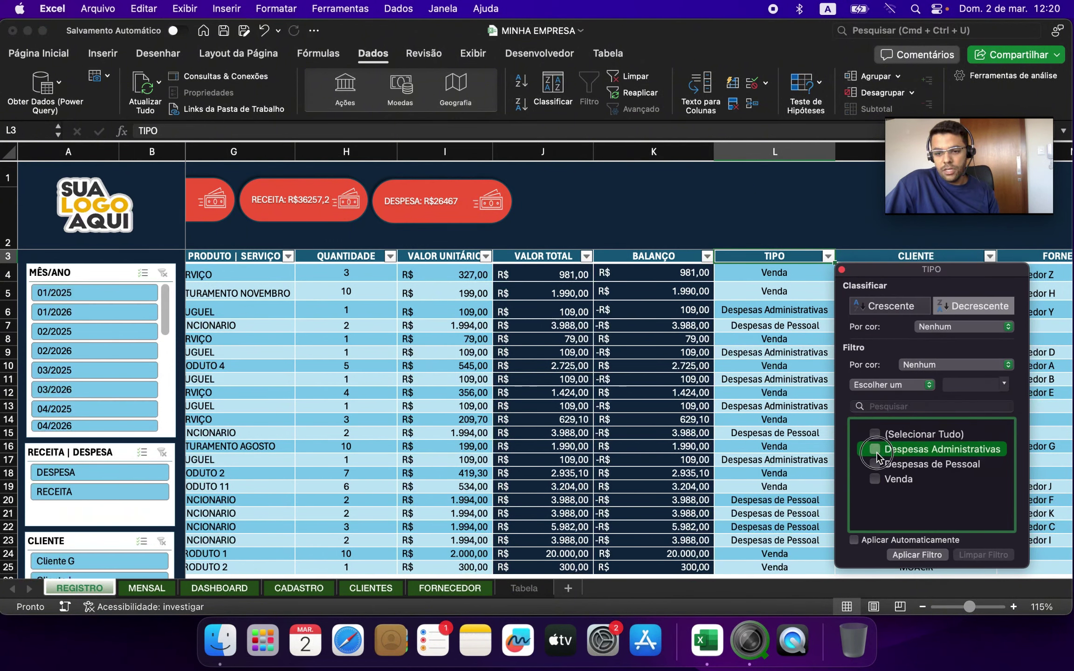
click(934, 554)
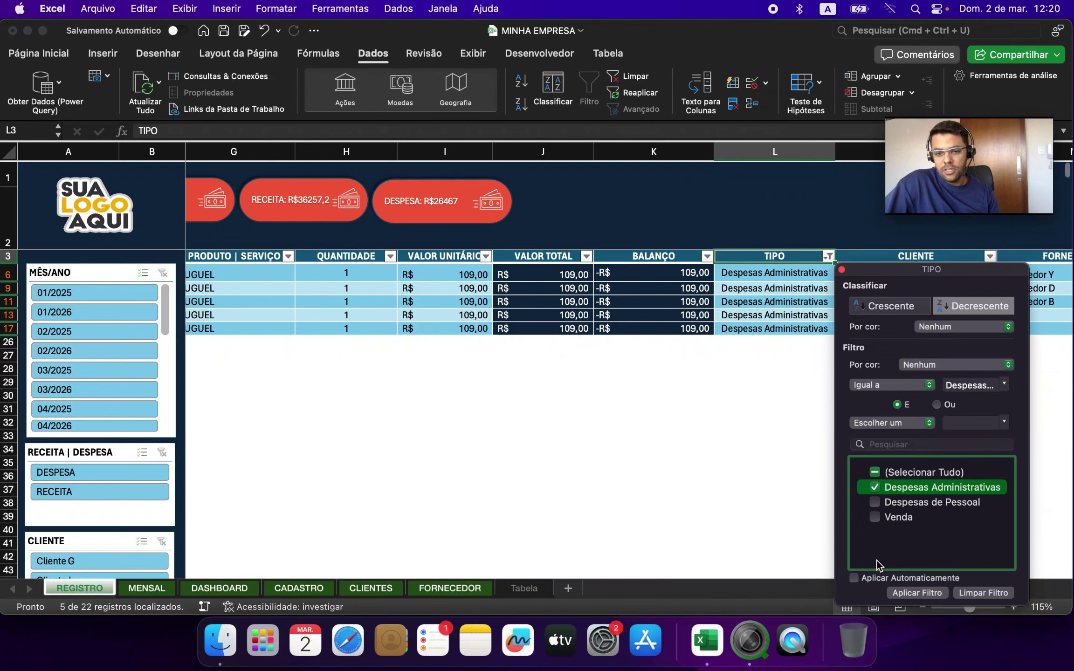
click(720, 443)
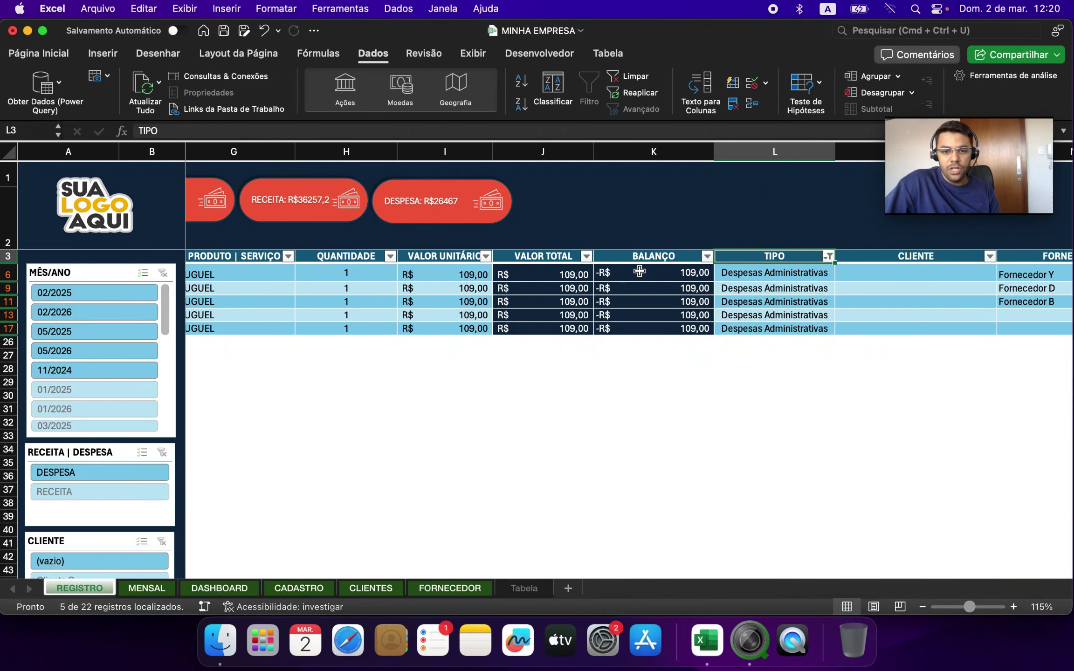
drag(634, 275, 659, 328)
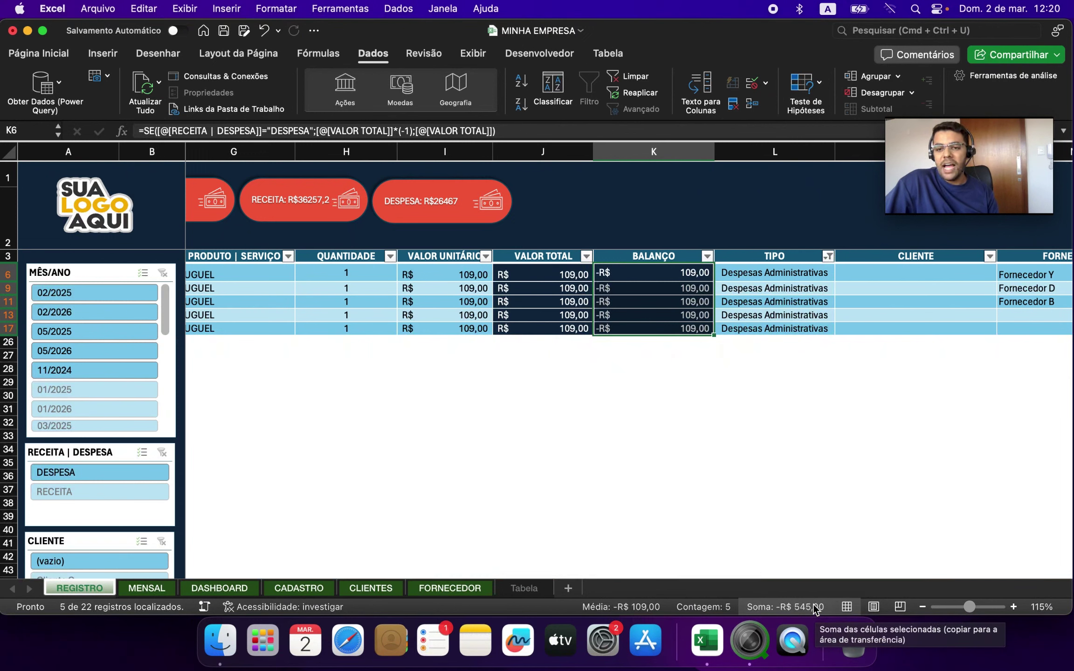
Switch the TIPO filter to Despesas de Pessoal and select the filtered BALANÇO values to check their sum
click(831, 390)
click(828, 256)
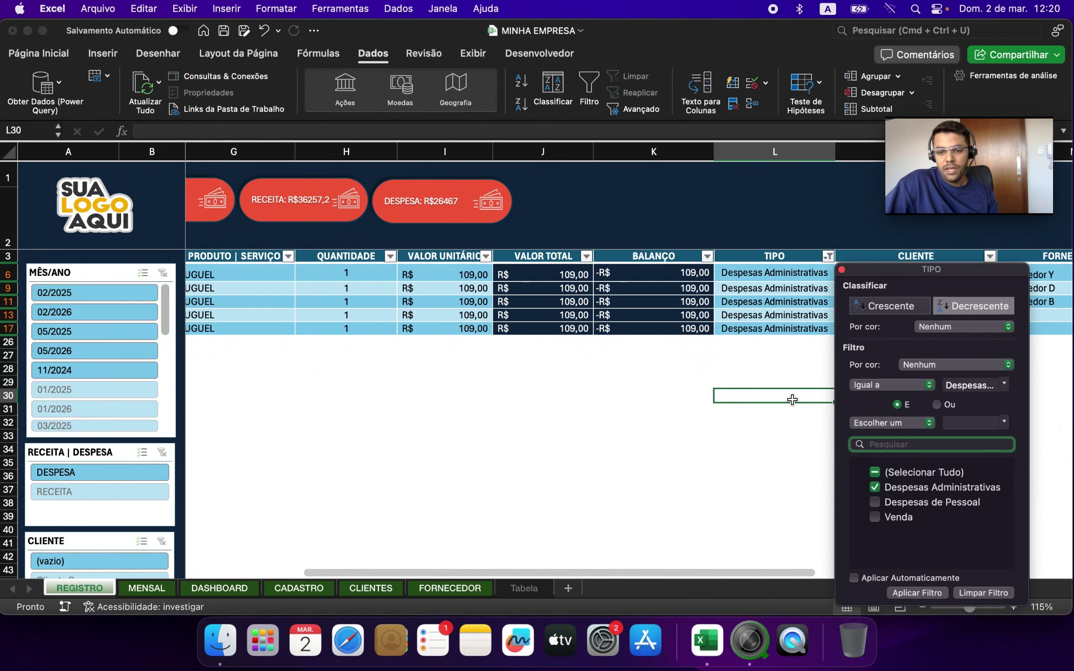
click(874, 487)
click(875, 502)
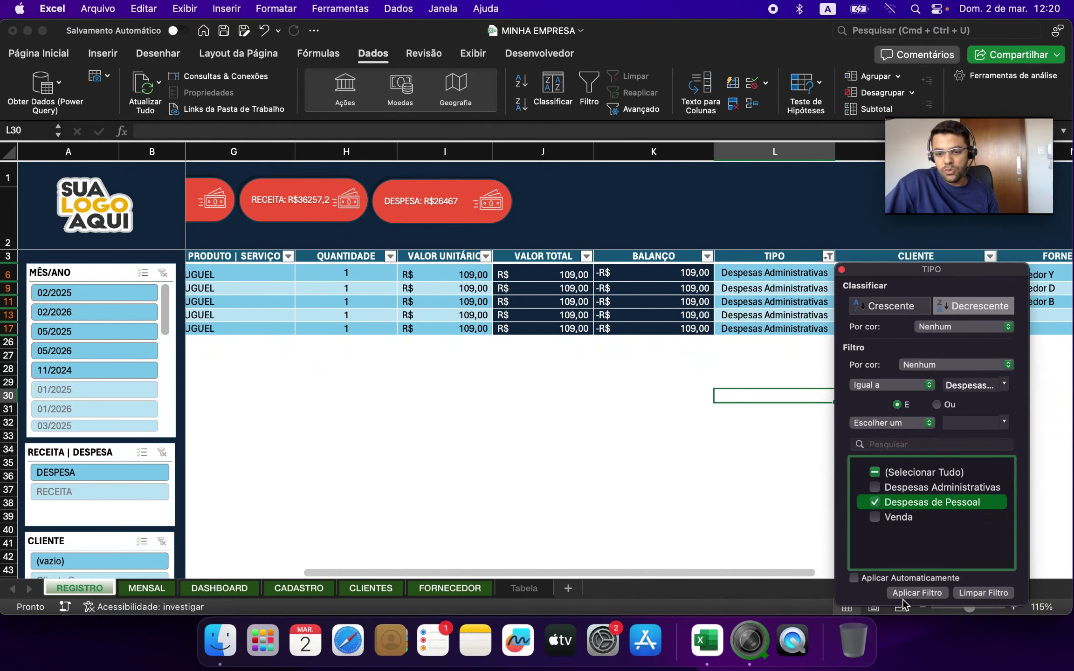
click(733, 311)
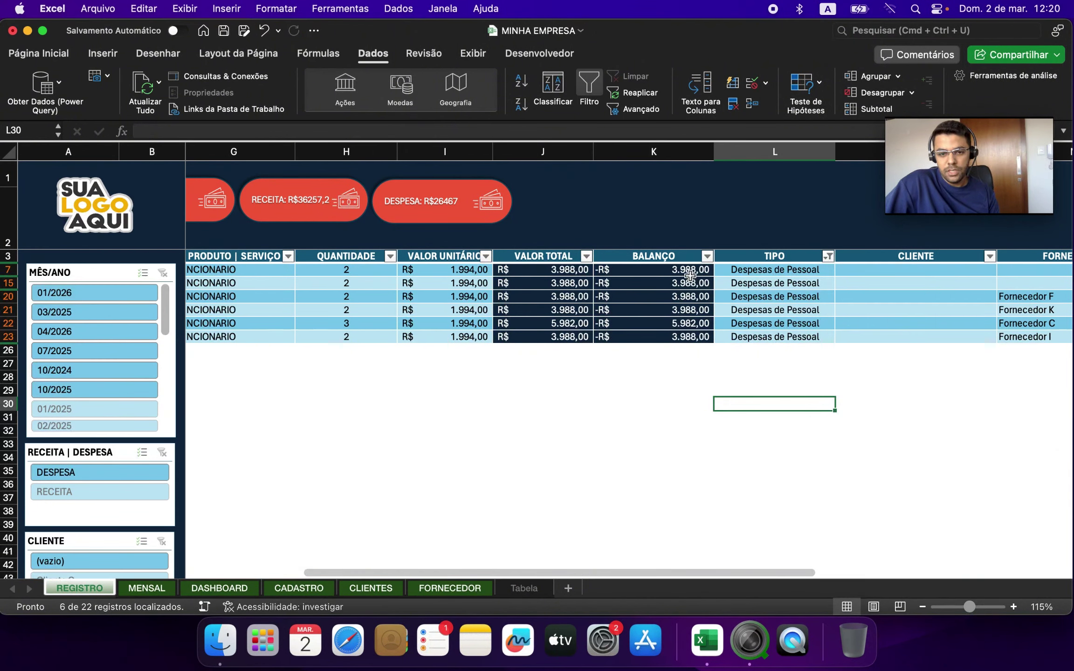
drag(690, 275, 689, 340)
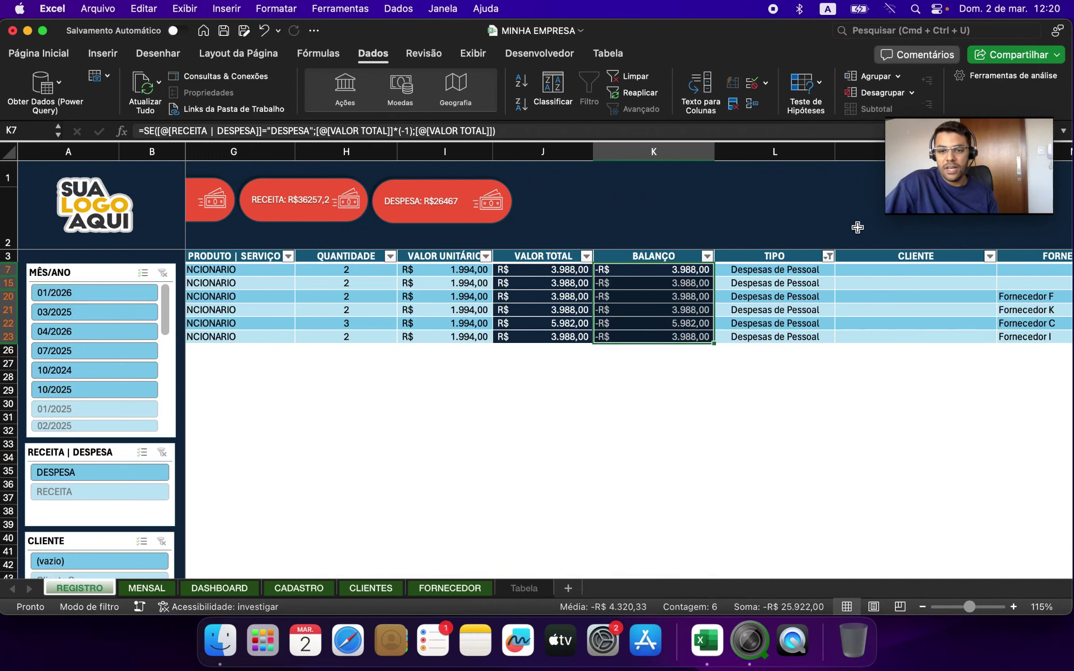
Change the TIPO filter to show only Venda and select the filtered BALANÇO values to check their sum
click(827, 257)
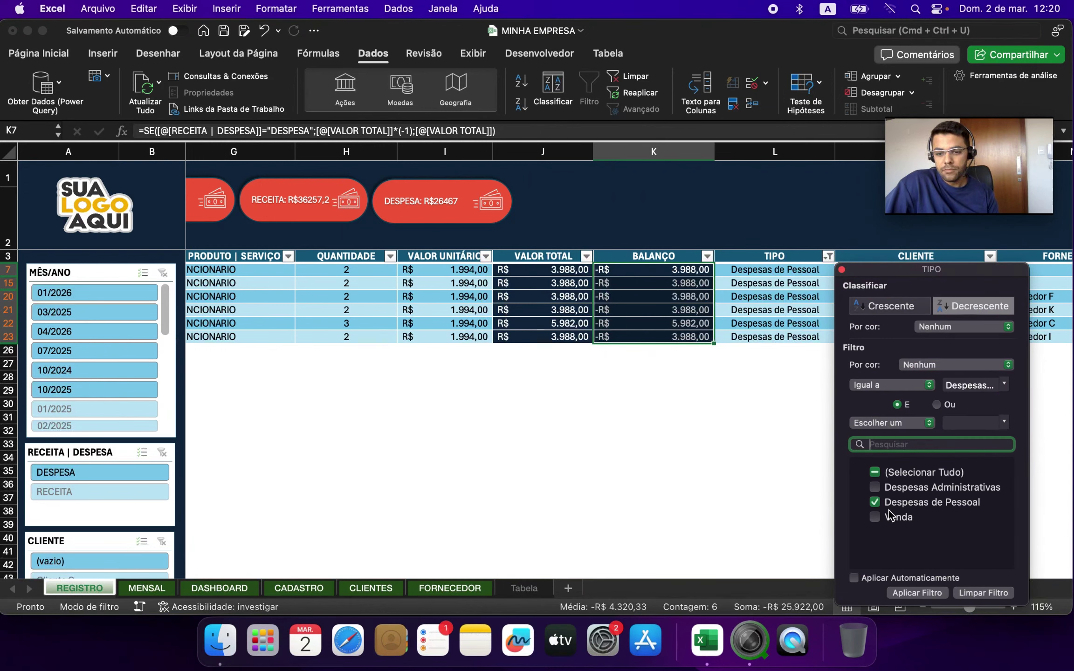
click(883, 516)
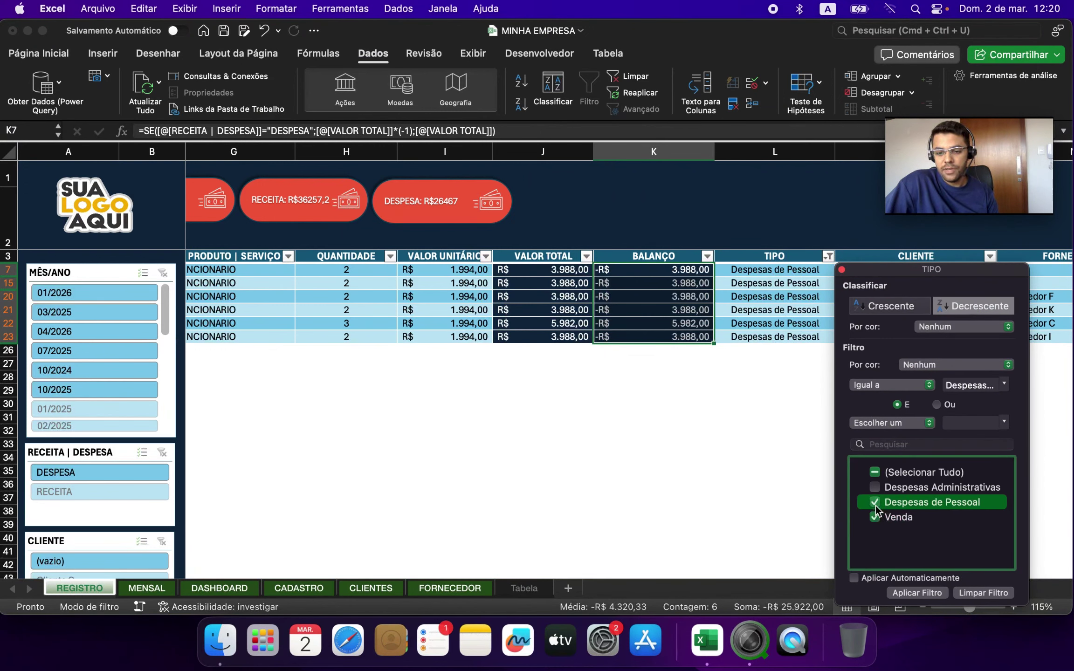
key(Return)
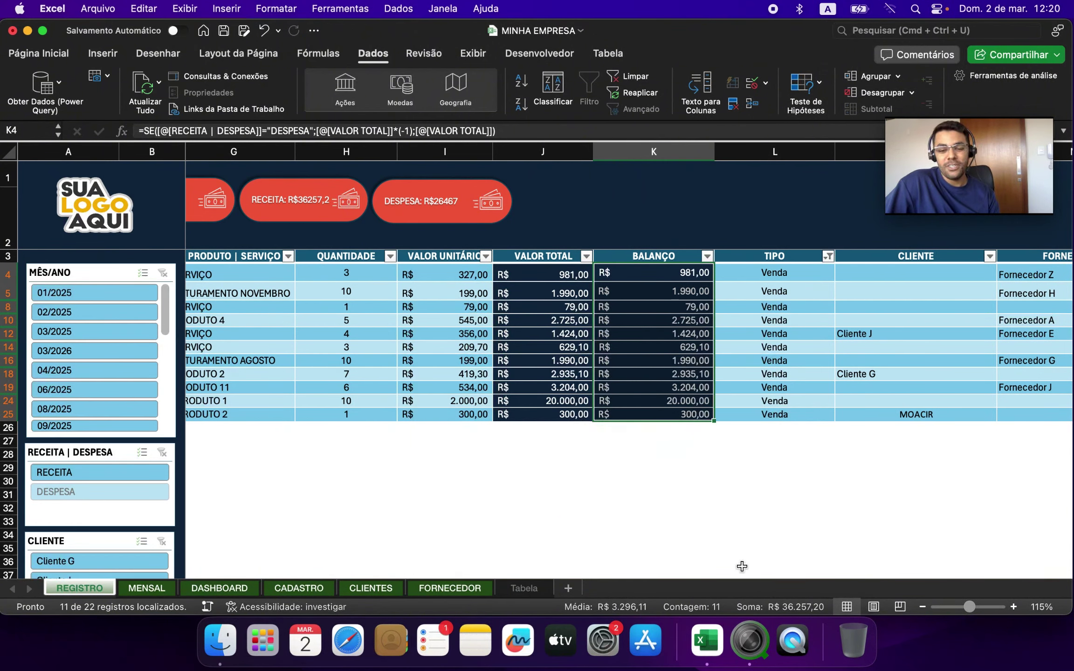
scroll(358, 498, left, 10)
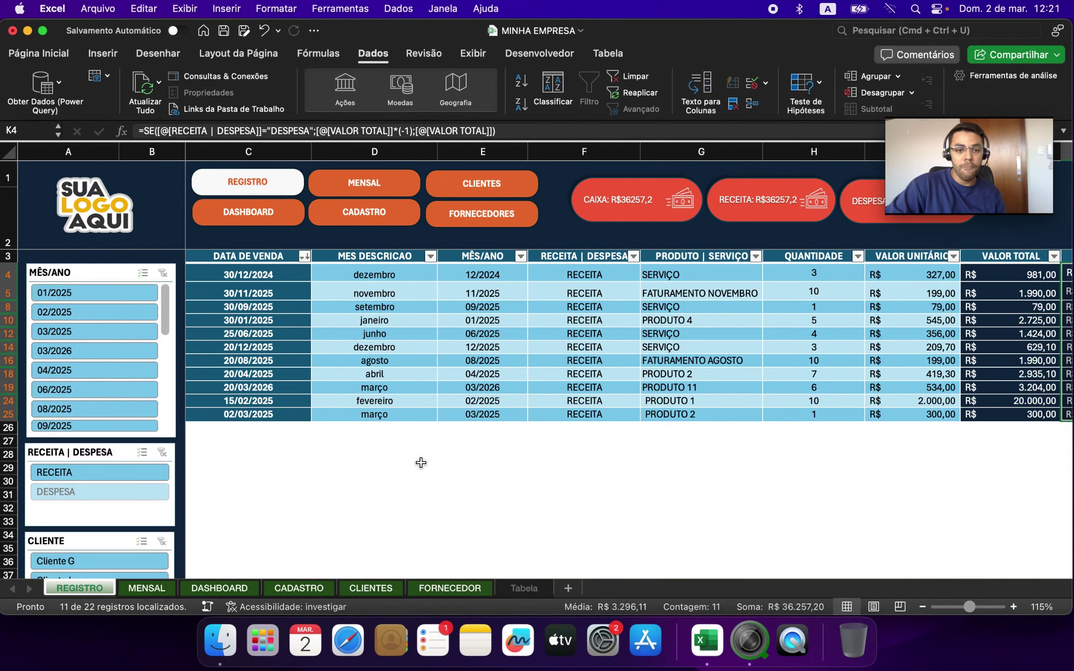
drag(891, 139, 61, 99)
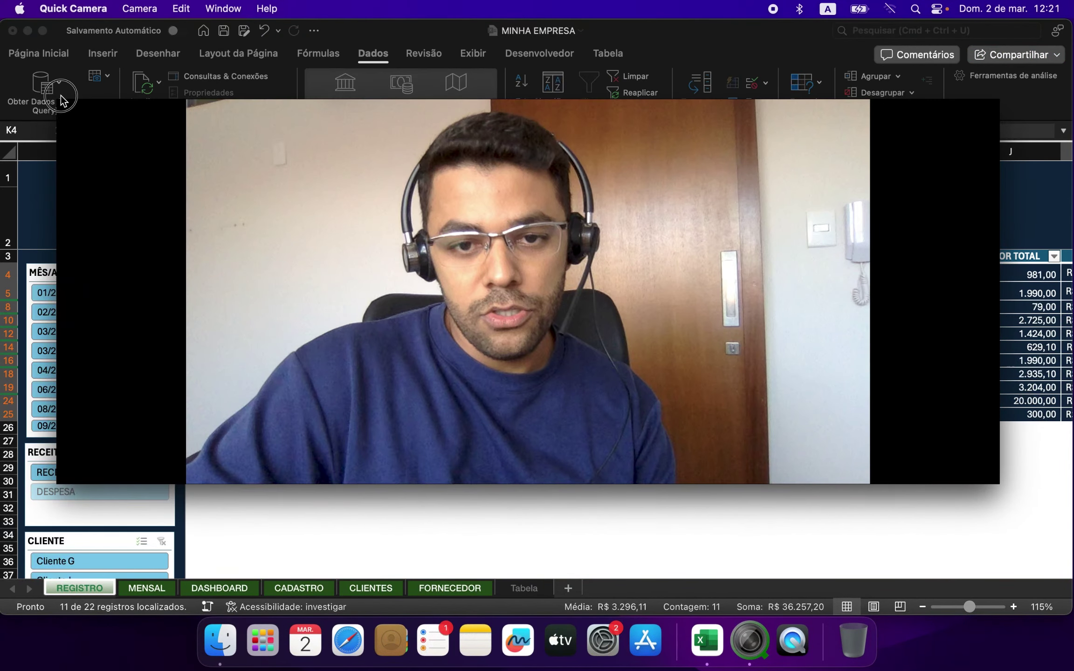